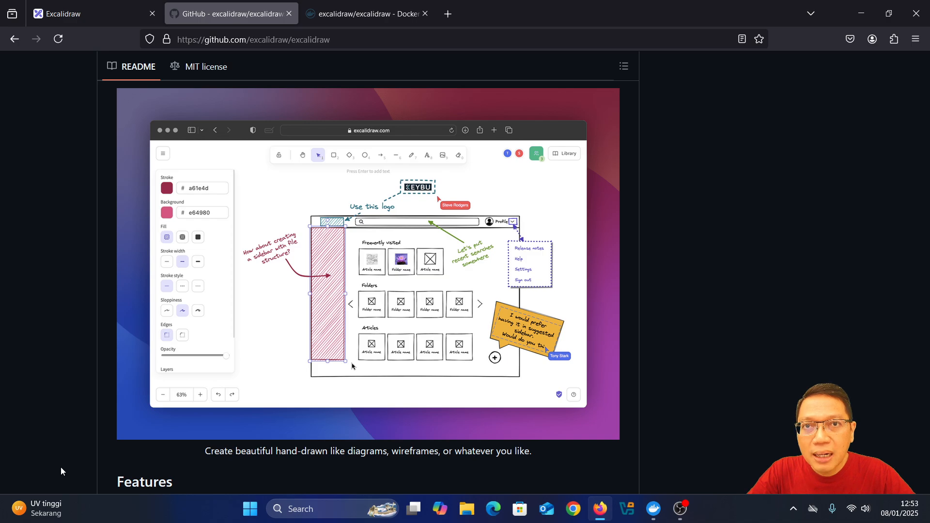
Review the Excalidraw README on GitHub, covering its introduction, editor preview image and Features list
{"action": "scroll", "coordinate": [183, 377], "scroll_direction": "up", "scroll_amount": 5}
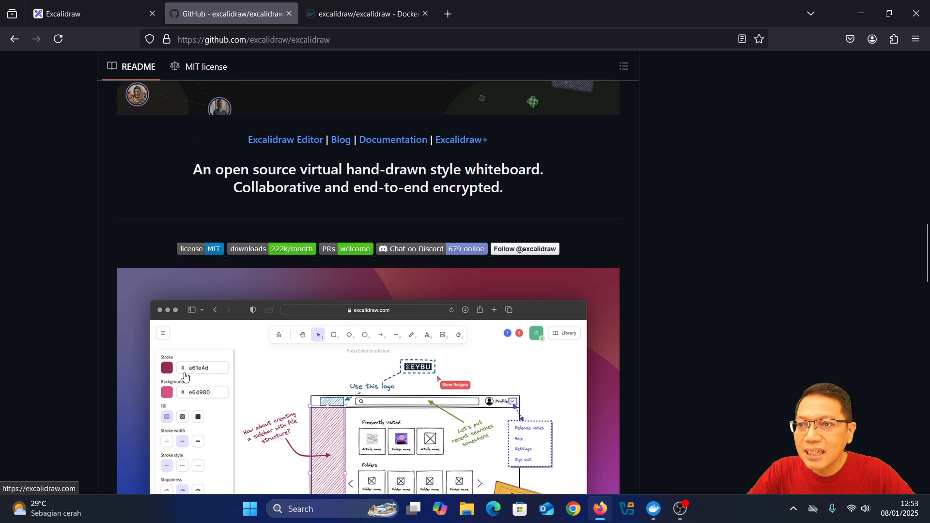
{"action": "scroll", "coordinate": [187, 374], "scroll_direction": "up", "scroll_amount": 1}
{"action": "scroll", "coordinate": [187, 372], "scroll_direction": "down", "scroll_amount": 1}
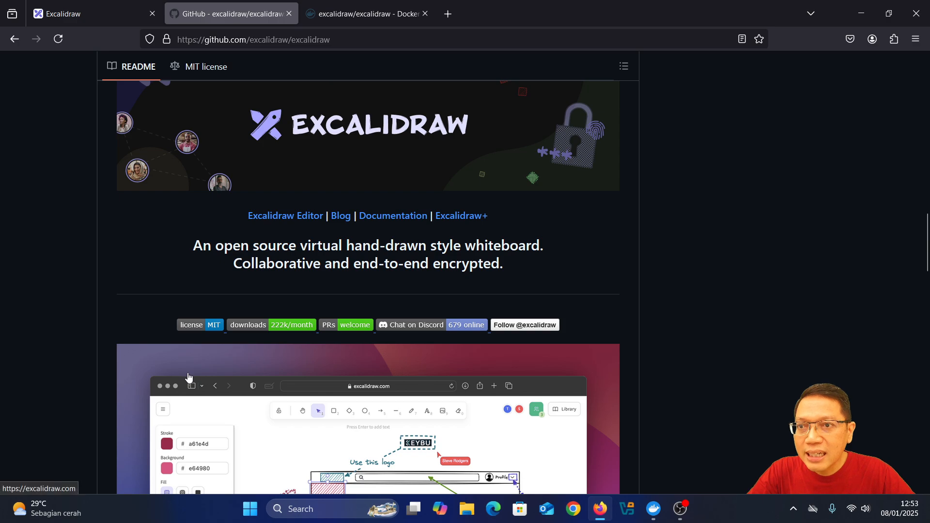
{"action": "scroll", "coordinate": [190, 377], "scroll_direction": "down", "scroll_amount": 4}
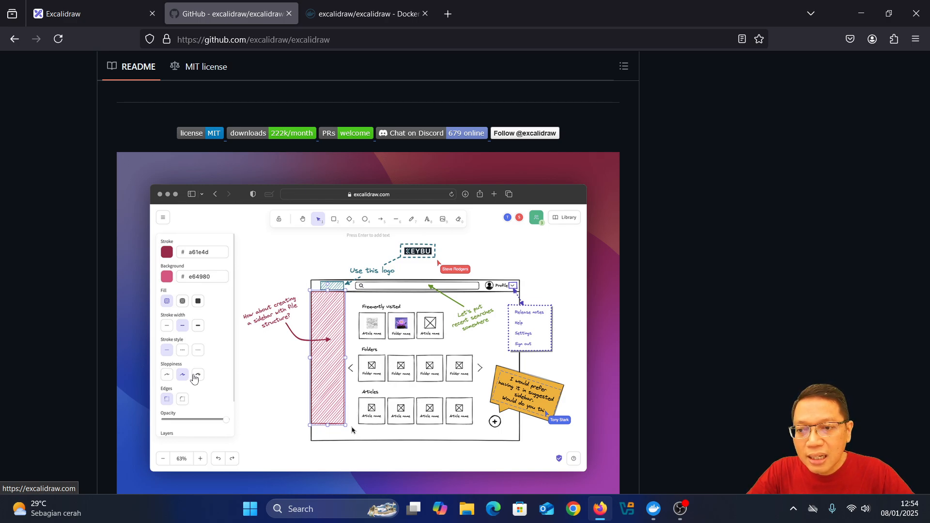
{"action": "scroll", "coordinate": [240, 339], "scroll_direction": "up", "scroll_amount": 4}
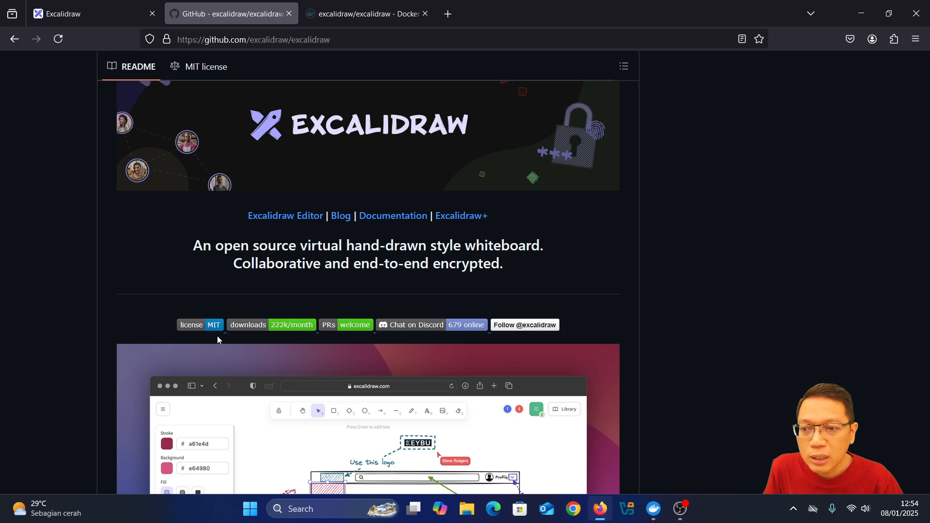
{"action": "scroll", "coordinate": [261, 331], "scroll_direction": "down", "scroll_amount": 7}
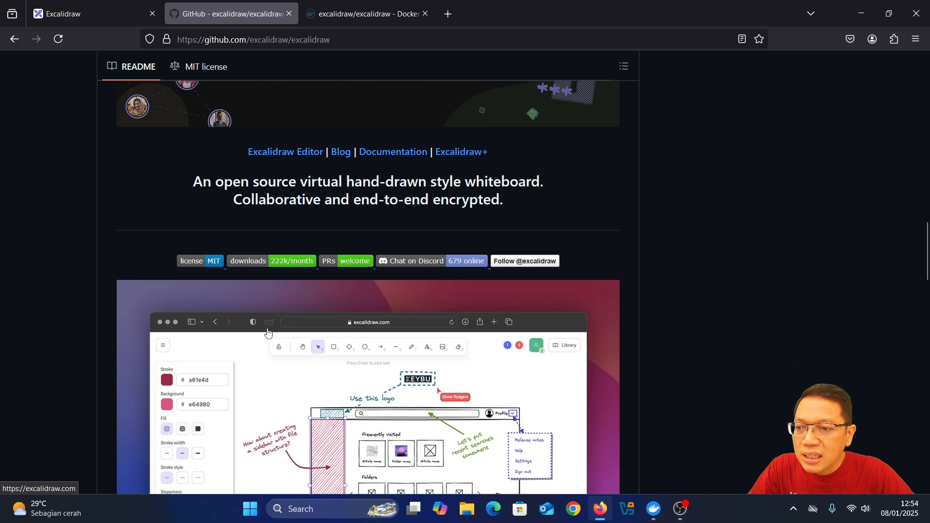
{"action": "scroll", "coordinate": [271, 325], "scroll_direction": "down", "scroll_amount": 2}
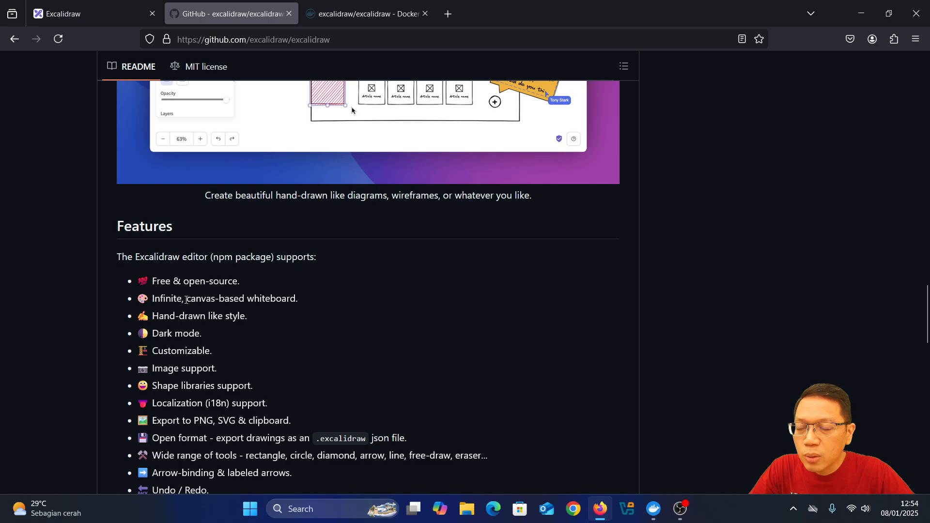
{"action": "double_click", "coordinate": [158, 299]}
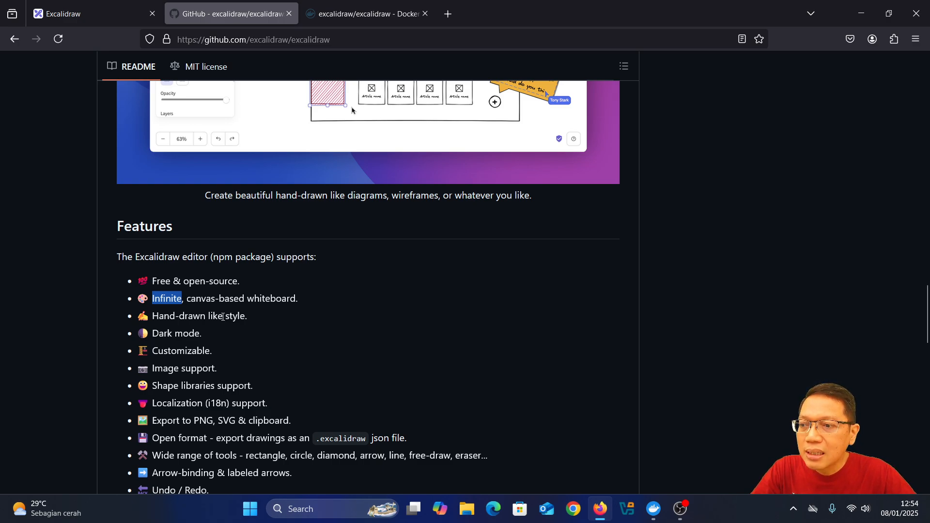
{"action": "scroll", "coordinate": [222, 315], "scroll_direction": "up", "scroll_amount": 5}
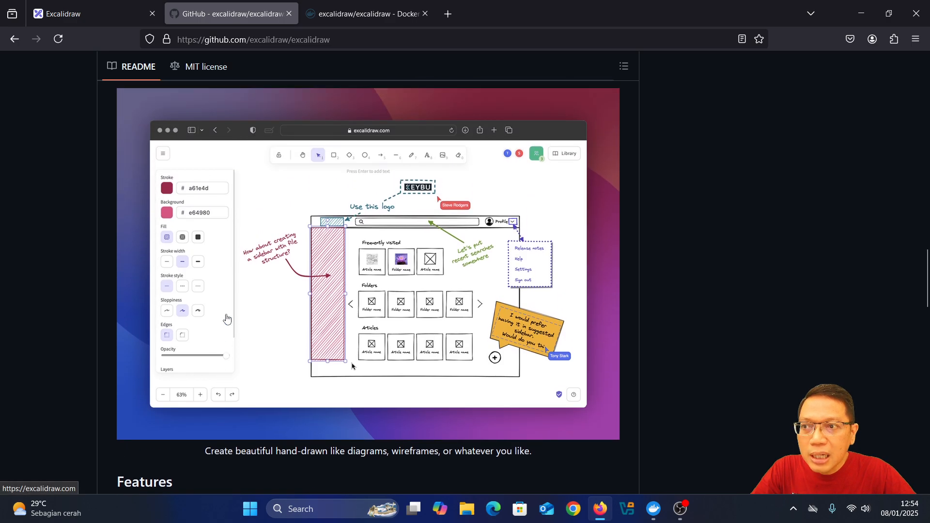
Switch to the Excalidraw whiteboard and delete the diagonal arrow beside the Start box
{"action": "left_click", "coordinate": [101, 17]}
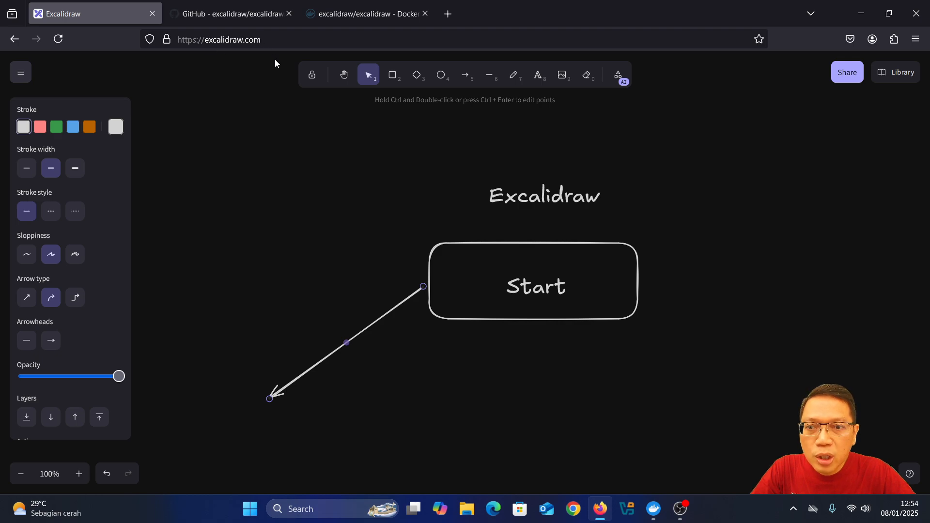
{"action": "left_click", "coordinate": [543, 200]}
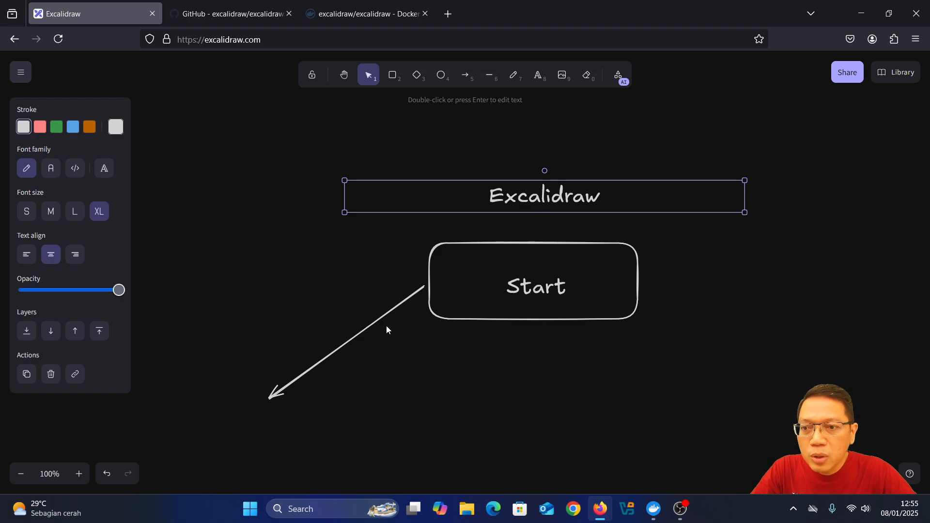
{"action": "left_click", "coordinate": [371, 329]}
{"action": "key", "text": "Delete"}
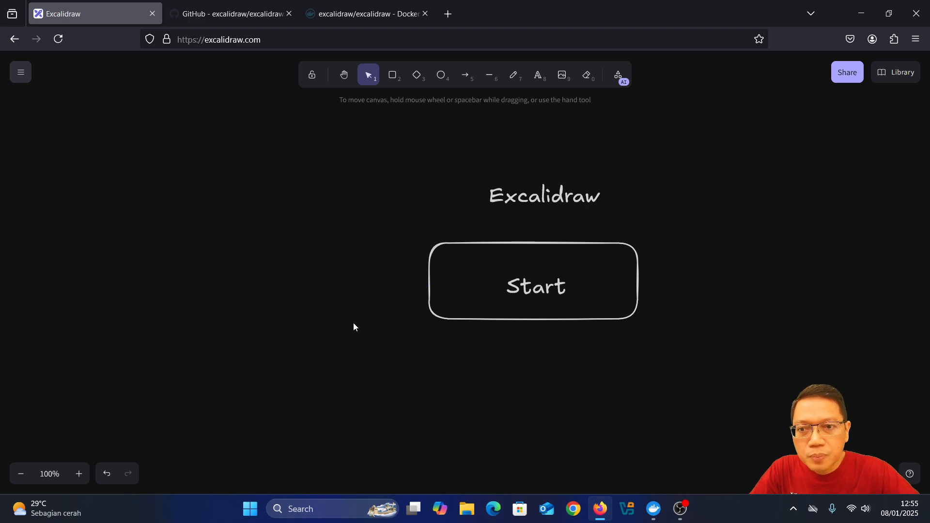
Draw a rectangle below the Start box, about the same size, and label it "Proses 1"
{"action": "left_click", "coordinate": [393, 76]}
{"action": "left_click_drag", "start_coordinate": [439, 386], "coordinate": [652, 464]}
{"action": "double_click", "coordinate": [540, 420]}
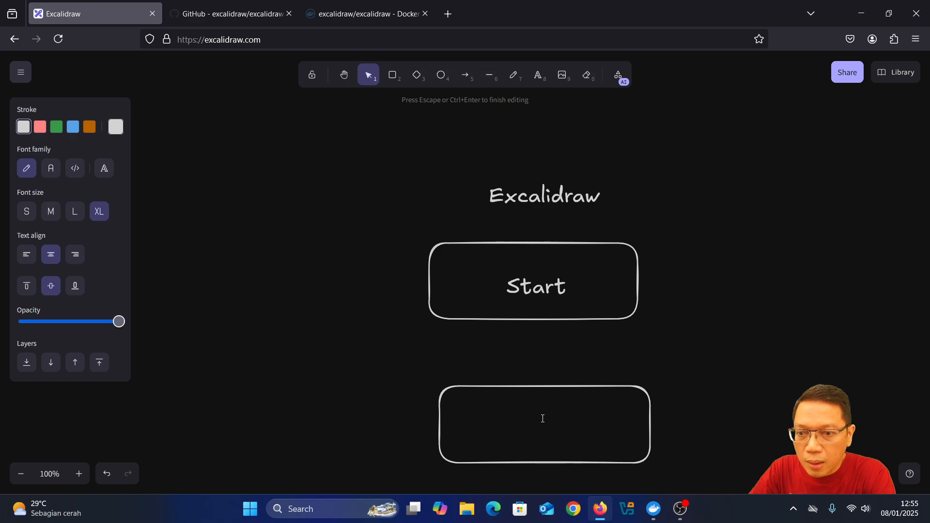
{"action": "type", "text": "Proses 1"}
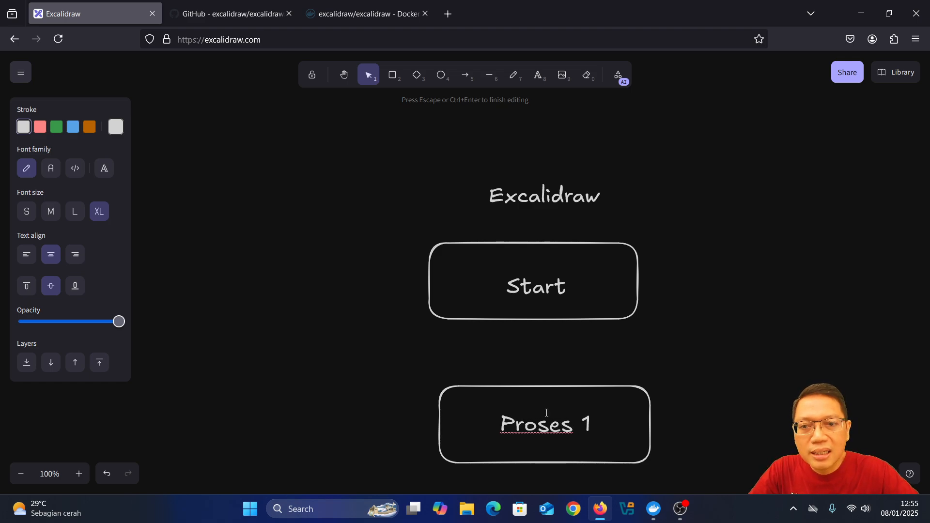
{"action": "left_click", "coordinate": [671, 353]}
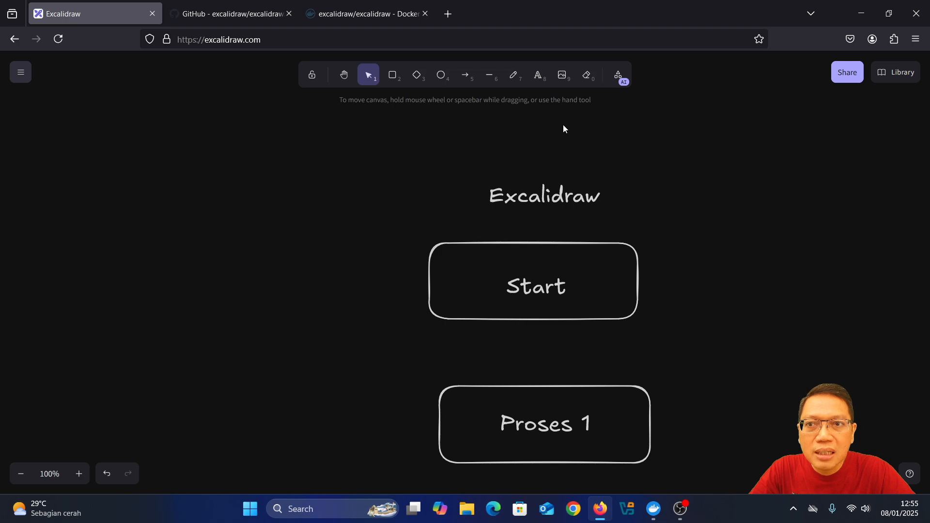
Draw a straight arrow from the lower edge of the Start box down to the Proses 1 box
{"action": "scroll", "coordinate": [741, 249], "scroll_direction": "down", "scroll_amount": 2}
{"action": "scroll", "coordinate": [733, 258], "scroll_direction": "right", "scroll_amount": 2}
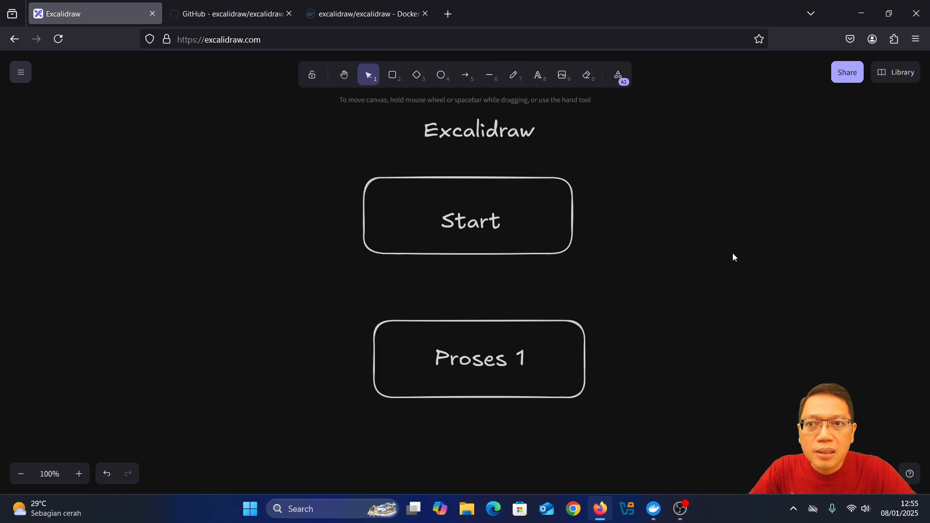
{"action": "left_click", "coordinate": [24, 475]}
{"action": "left_click", "coordinate": [24, 475]}
{"action": "left_click", "coordinate": [24, 474]}
{"action": "left_click", "coordinate": [24, 474]}
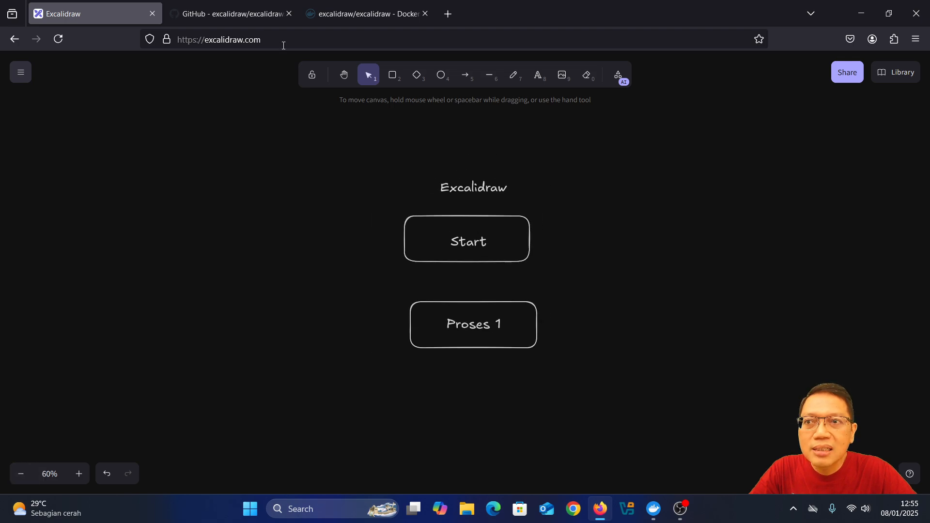
{"action": "left_click", "coordinate": [344, 74]}
{"action": "scroll", "coordinate": [344, 249], "scroll_direction": "up", "scroll_amount": 1}
{"action": "scroll", "coordinate": [352, 260], "scroll_direction": "down", "scroll_amount": 3}
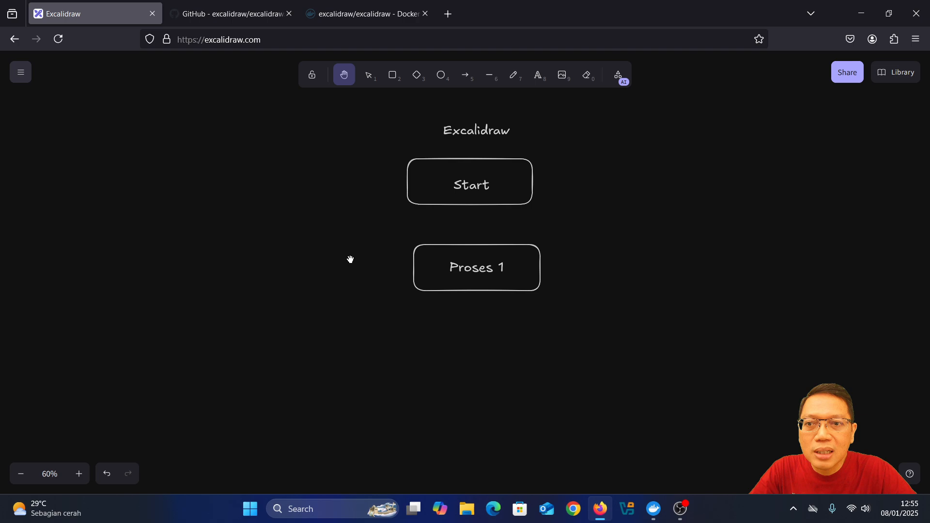
{"action": "scroll", "coordinate": [350, 260], "scroll_direction": "up", "scroll_amount": 3}
{"action": "left_click", "coordinate": [369, 77]}
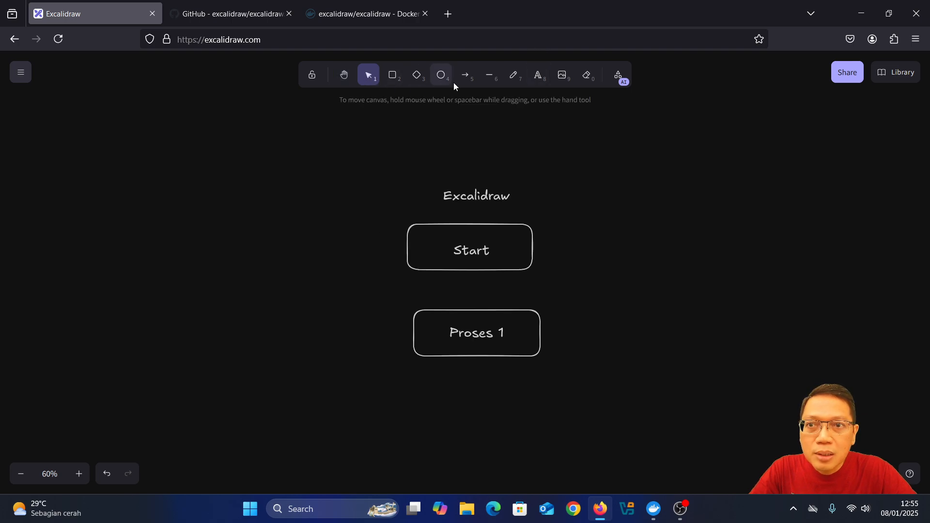
{"action": "left_click", "coordinate": [465, 76]}
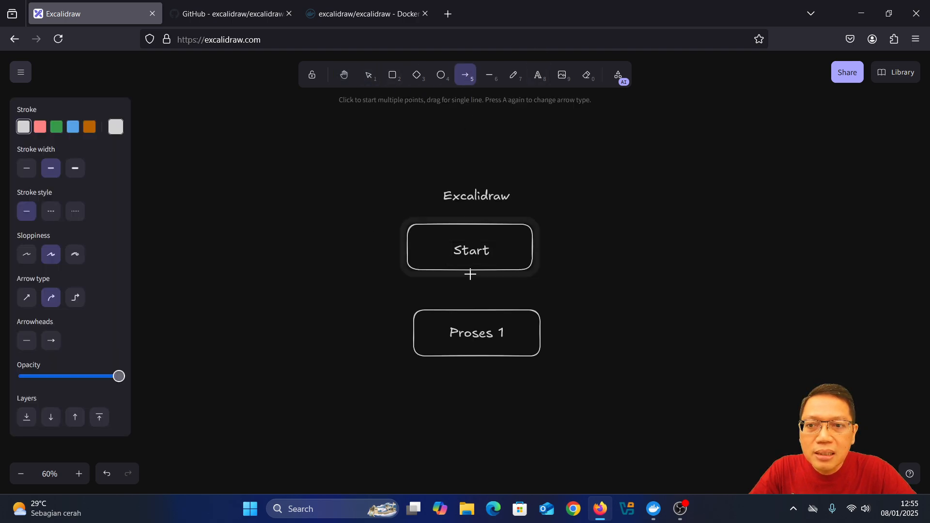
{"action": "left_click_drag", "start_coordinate": [470, 274], "coordinate": [469, 312]}
{"action": "left_click", "coordinate": [697, 296]}
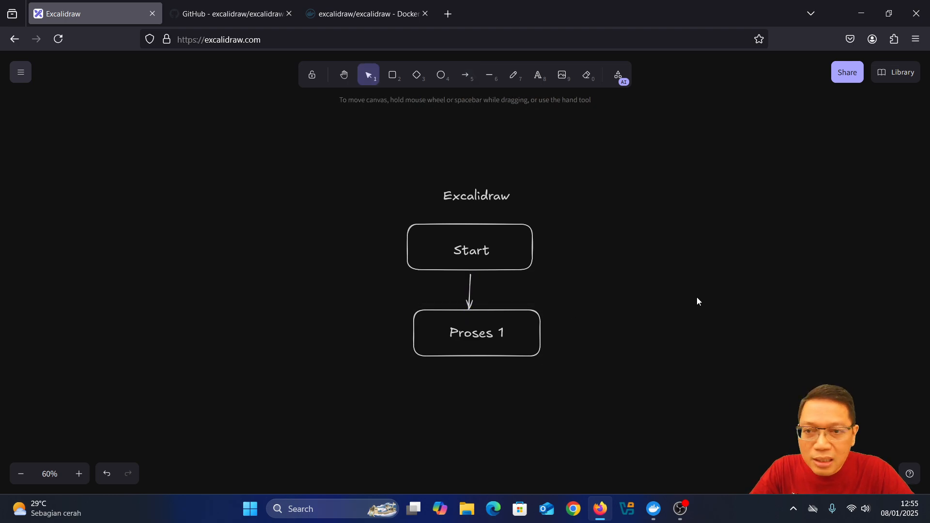
{"action": "scroll", "coordinate": [565, 293], "scroll_direction": "up", "scroll_amount": 3}
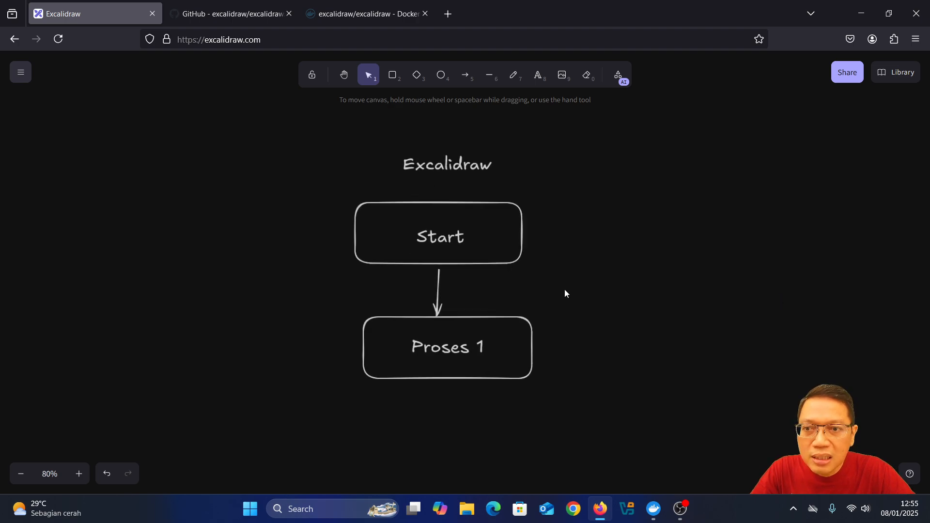
{"action": "scroll", "coordinate": [565, 289], "scroll_direction": "down", "scroll_amount": 2}
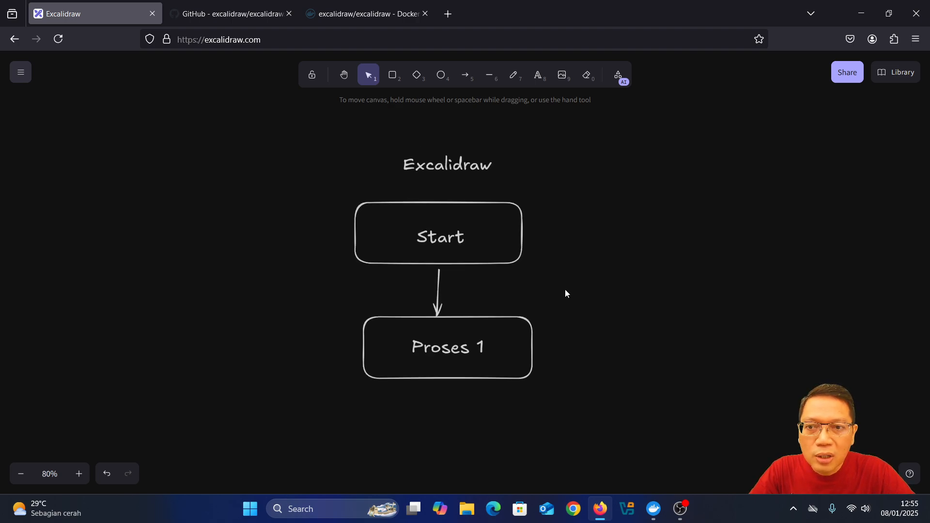
{"action": "scroll", "coordinate": [565, 289], "scroll_direction": "up", "scroll_amount": 1}
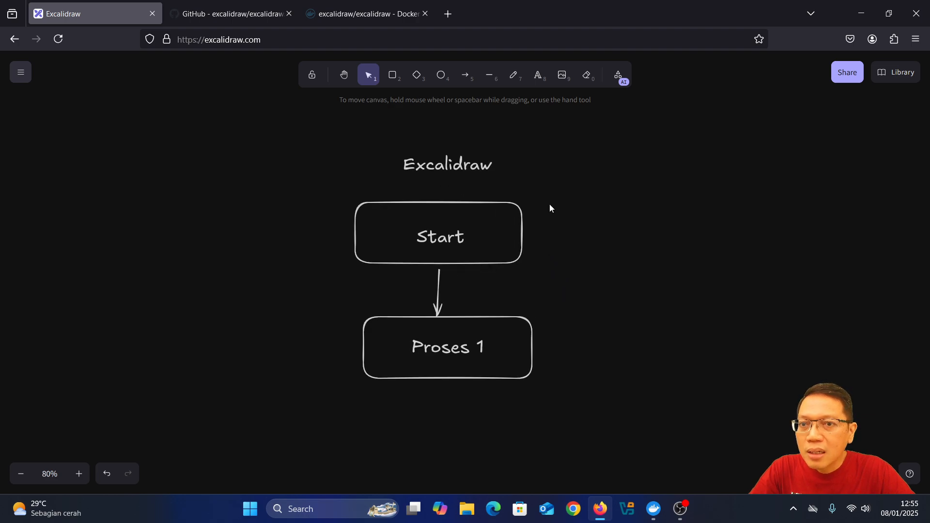
Return to the GitHub README and examine its features and Quick start installation instructions for npm and yarn
{"action": "left_click", "coordinate": [248, 15]}
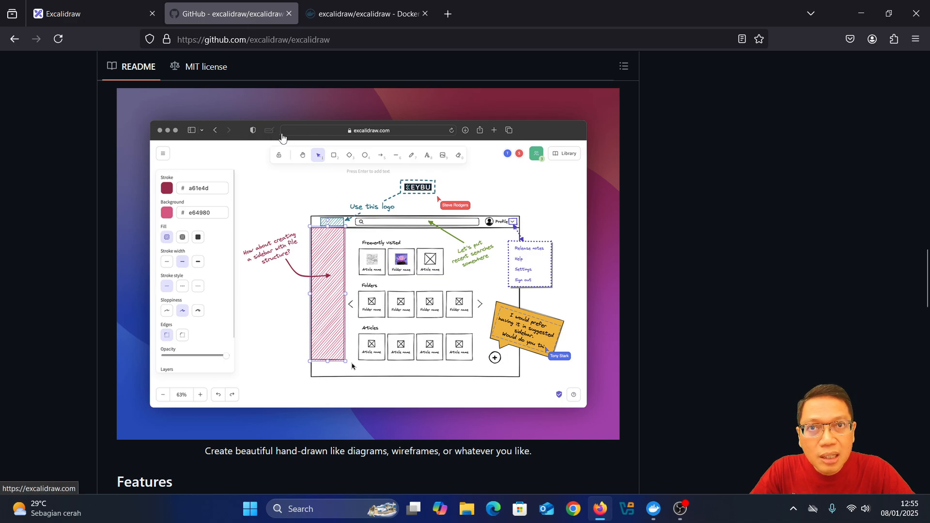
{"action": "scroll", "coordinate": [315, 174], "scroll_direction": "down", "scroll_amount": 6}
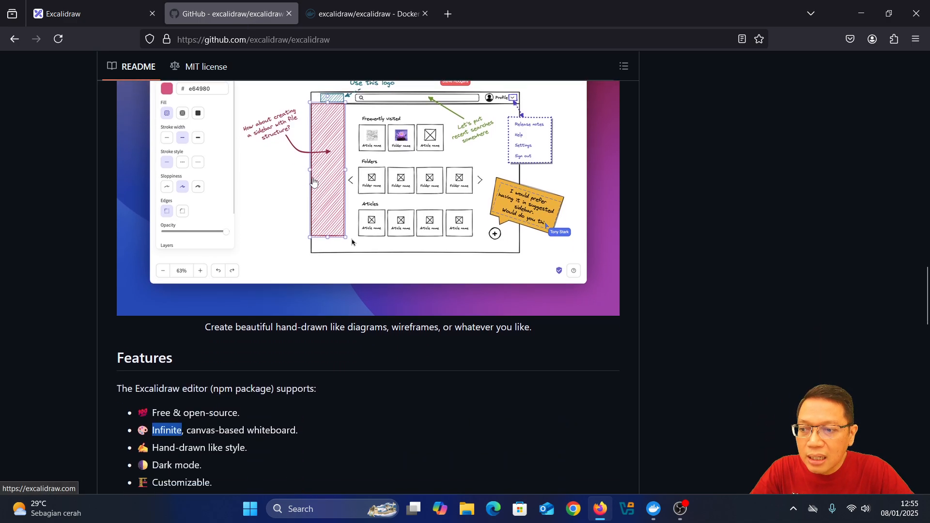
{"action": "scroll", "coordinate": [317, 183], "scroll_direction": "down", "scroll_amount": 8}
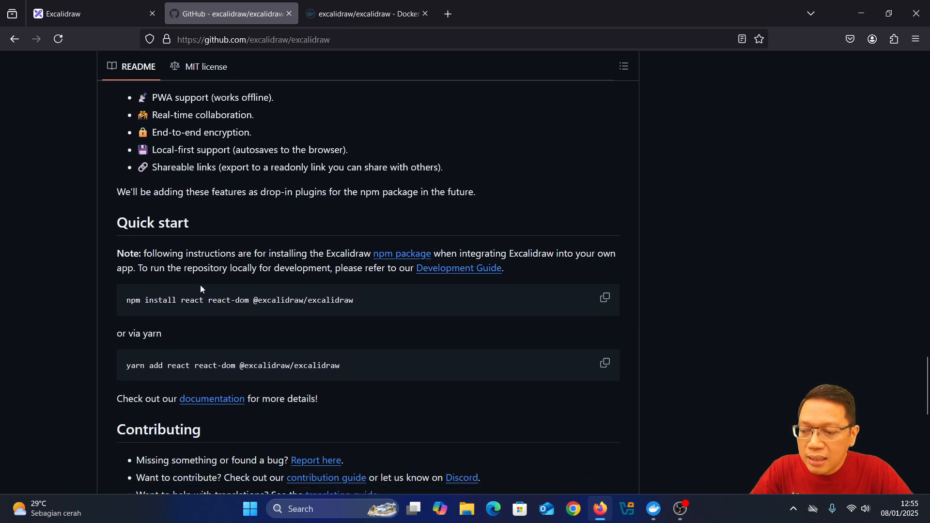
{"action": "key", "text": "ctrl+plus"}
{"action": "key", "text": "ctrl+plus"}
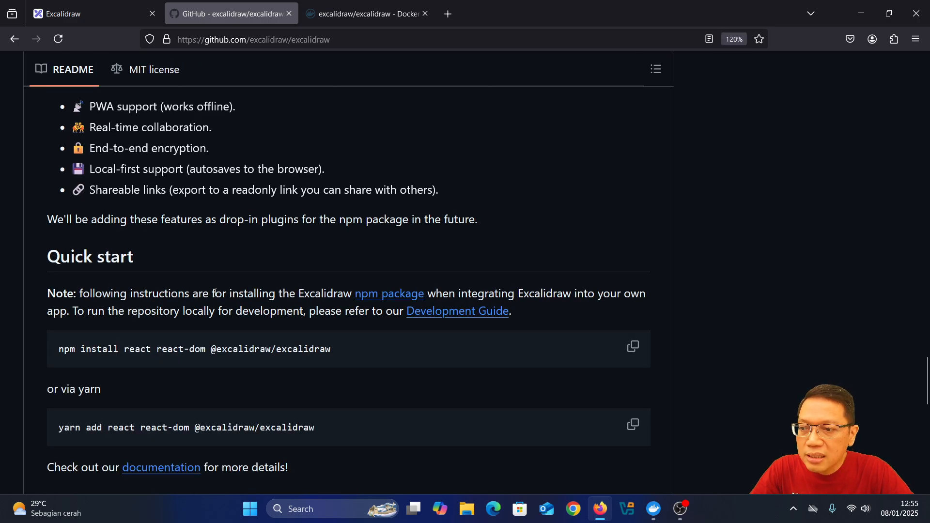
{"action": "scroll", "coordinate": [215, 293], "scroll_direction": "down", "scroll_amount": 1}
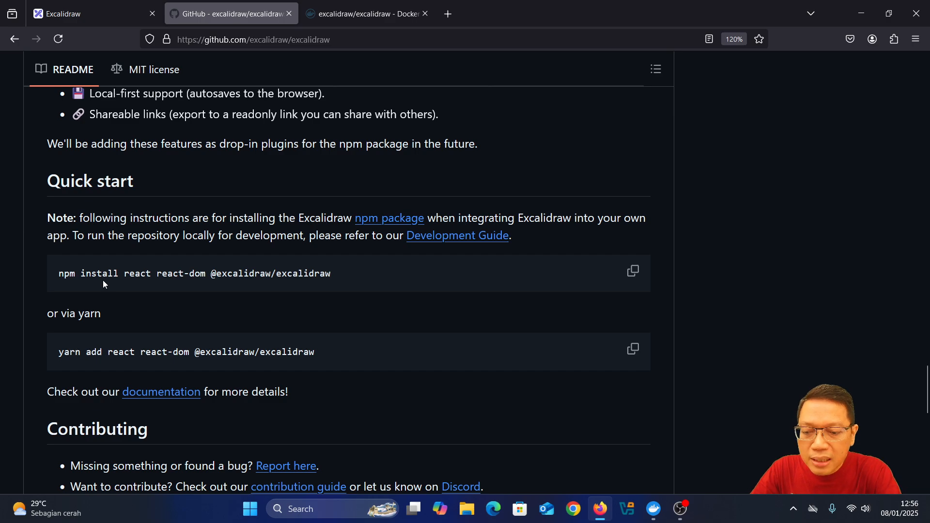
{"action": "key", "text": "ctrl+0"}
{"action": "scroll", "coordinate": [122, 284], "scroll_direction": "up", "scroll_amount": 13}
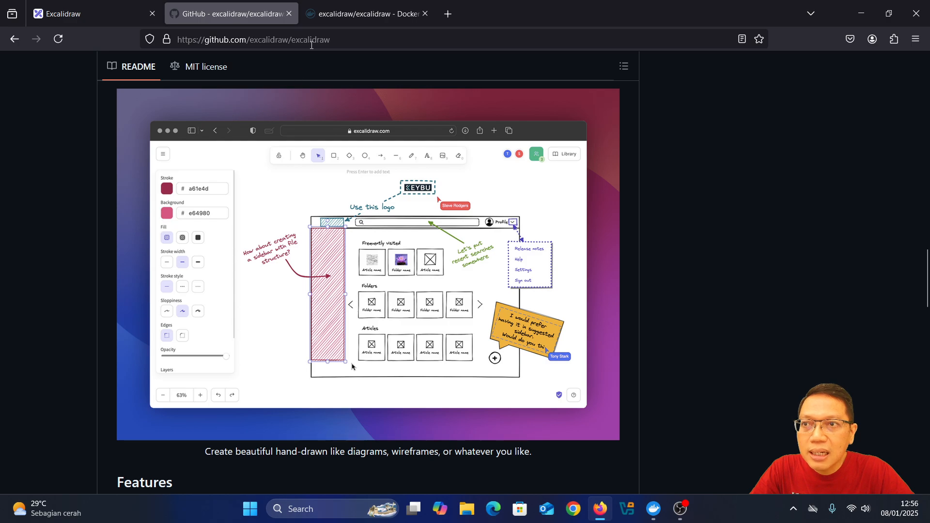
Open the excalidraw/excalidraw page on Docker Hub and read the self-hosting description and the commands for using the image
{"action": "left_click", "coordinate": [334, 14]}
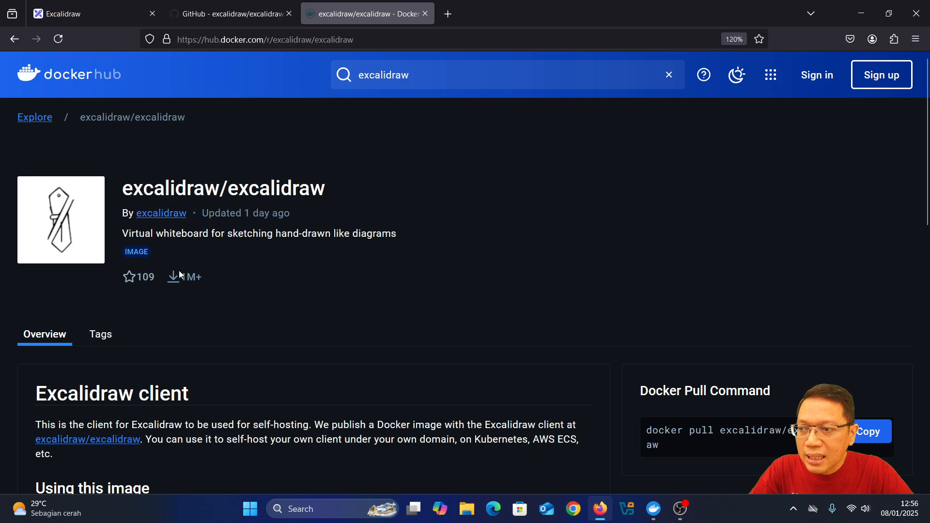
{"action": "scroll", "coordinate": [182, 274], "scroll_direction": "down", "scroll_amount": 5}
{"action": "scroll", "coordinate": [184, 274], "scroll_direction": "down", "scroll_amount": 2}
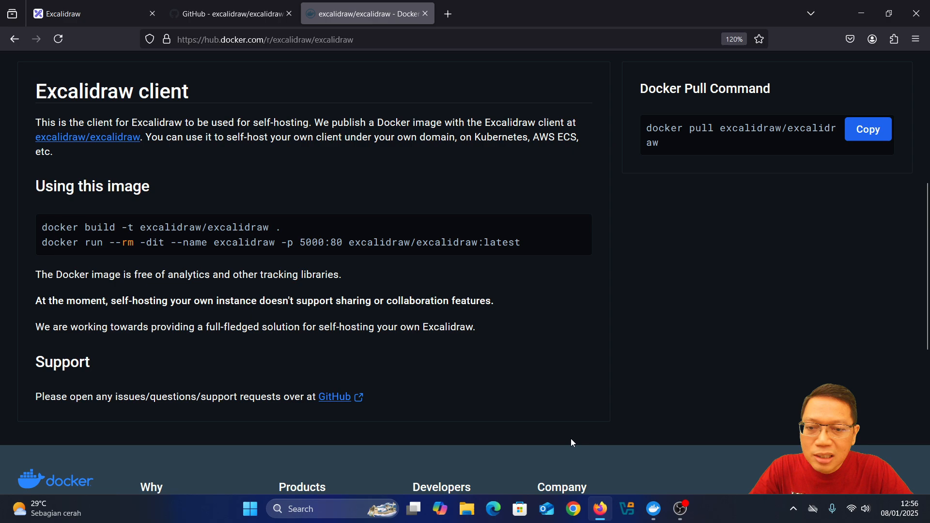
Switch to Docker Desktop and open its built-in terminal
{"action": "left_click", "coordinate": [662, 509]}
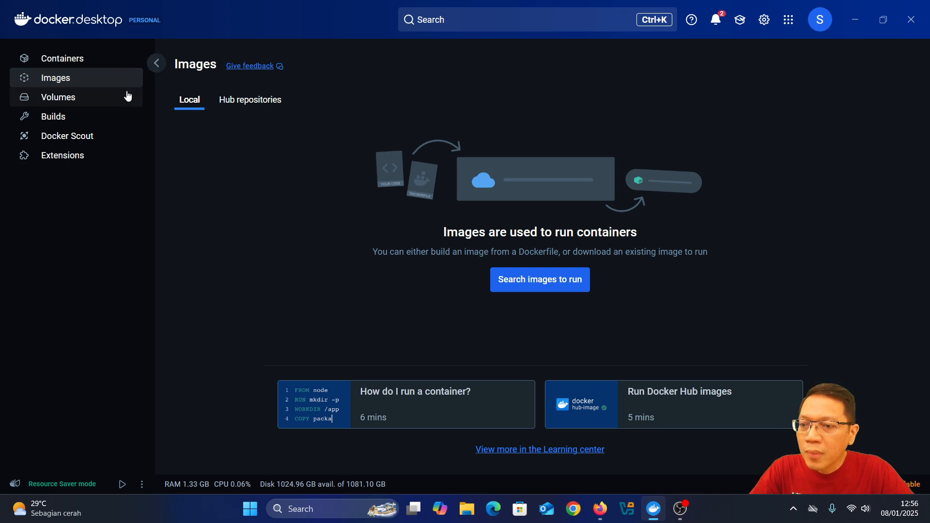
{"action": "left_click", "coordinate": [799, 484]}
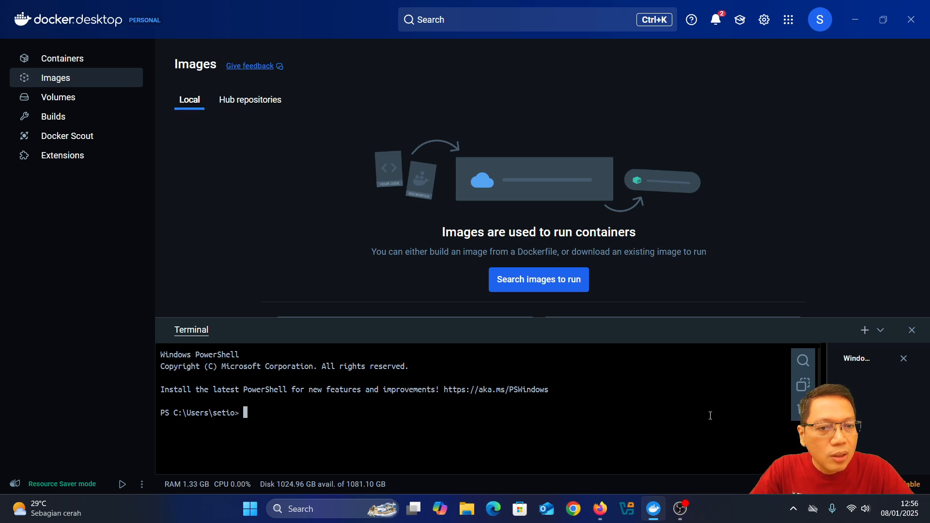
Copy "docker run --rm -dit --name excalidraw -p 5000:80 excalidraw/excalidraw:latest" from the Docker Hub page in Firefox into the Docker Desktop terminal
{"action": "left_click", "coordinate": [600, 509]}
{"action": "mouse_move", "coordinate": [124, 252]}
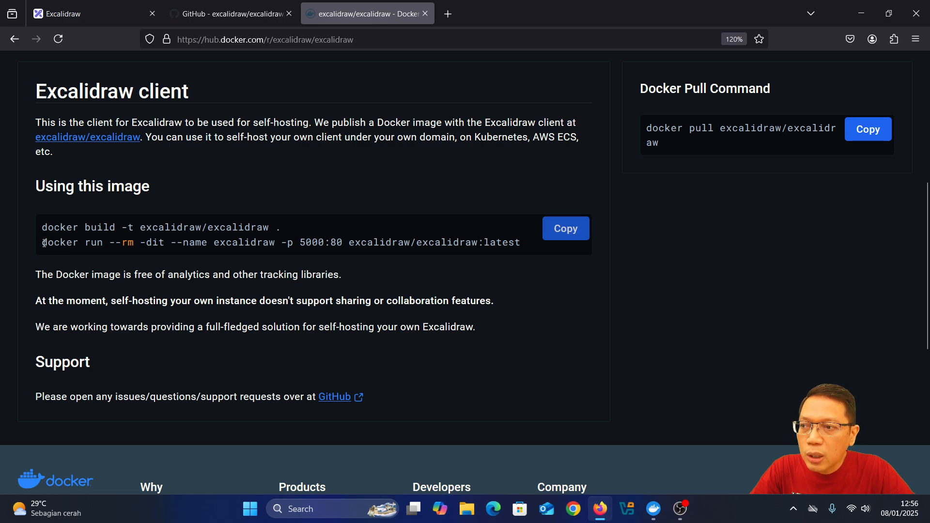
{"action": "left_click_drag", "start_coordinate": [42, 243], "coordinate": [519, 243]}
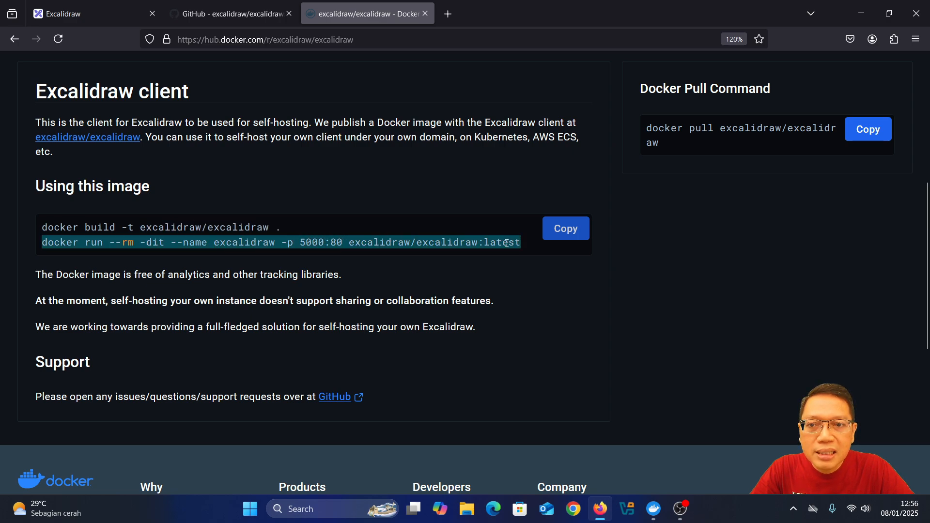
{"action": "right_click", "coordinate": [507, 243]}
{"action": "left_click", "coordinate": [522, 254]}
{"action": "left_click", "coordinate": [653, 509]}
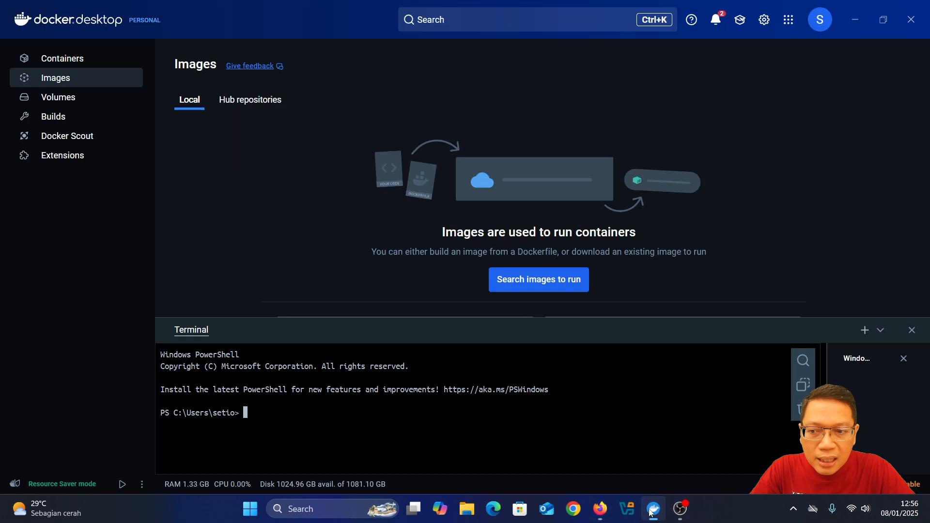
{"action": "right_click", "coordinate": [269, 415]}
{"action": "left_click", "coordinate": [304, 442]}
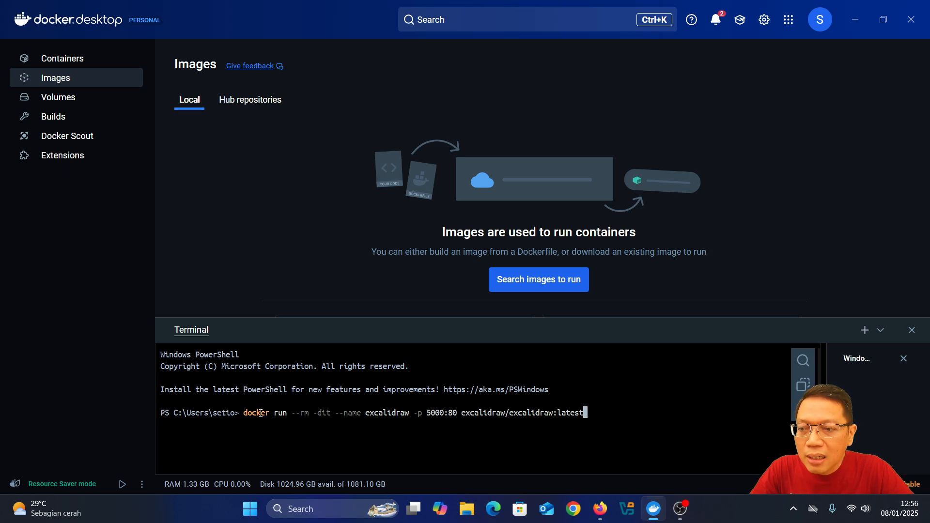
Examine the pasted command's --rm, -dit, --name and -p 5000:80 options and its image name
{"action": "left_click_drag", "start_coordinate": [292, 413], "coordinate": [310, 414]}
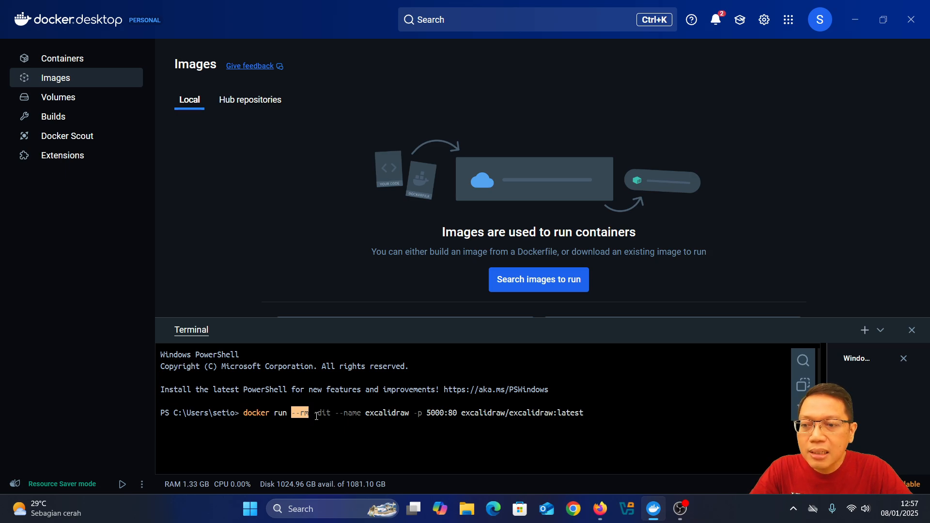
{"action": "left_click_drag", "start_coordinate": [314, 413], "coordinate": [320, 413]}
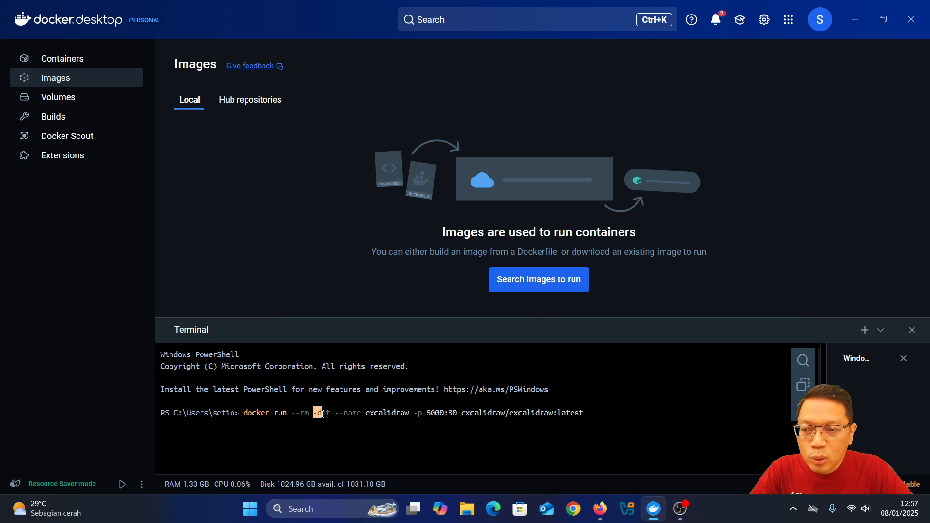
{"action": "left_click_drag", "start_coordinate": [322, 415], "coordinate": [332, 413]}
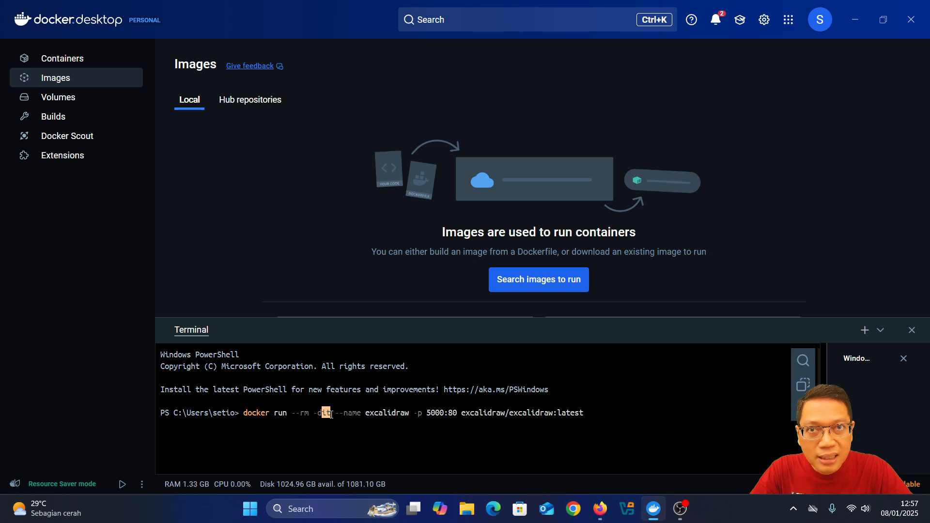
{"action": "left_click_drag", "start_coordinate": [336, 413], "coordinate": [445, 413]}
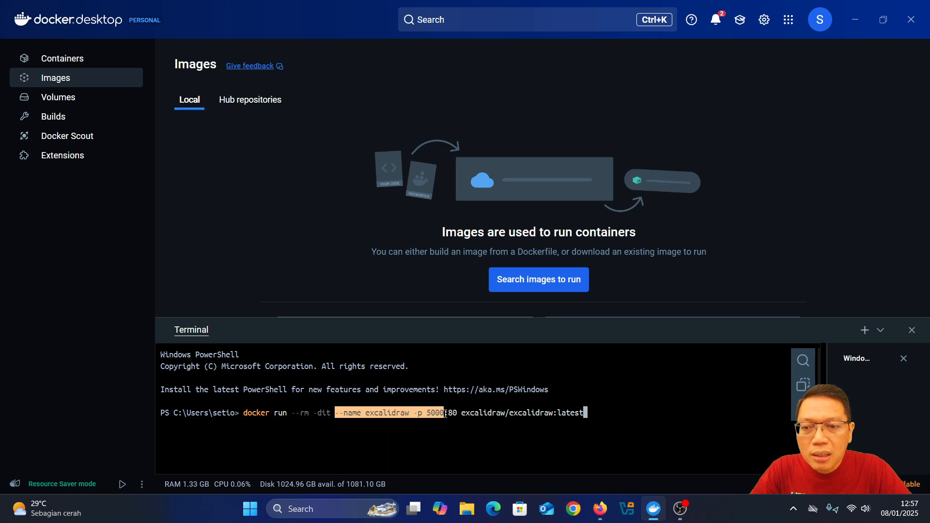
{"action": "left_click", "coordinate": [451, 415]}
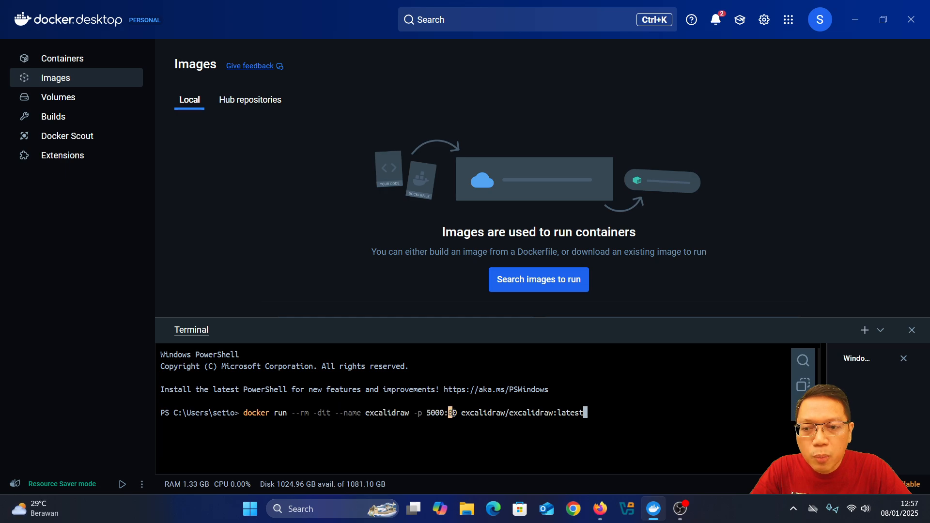
{"action": "double_click", "coordinate": [454, 415]}
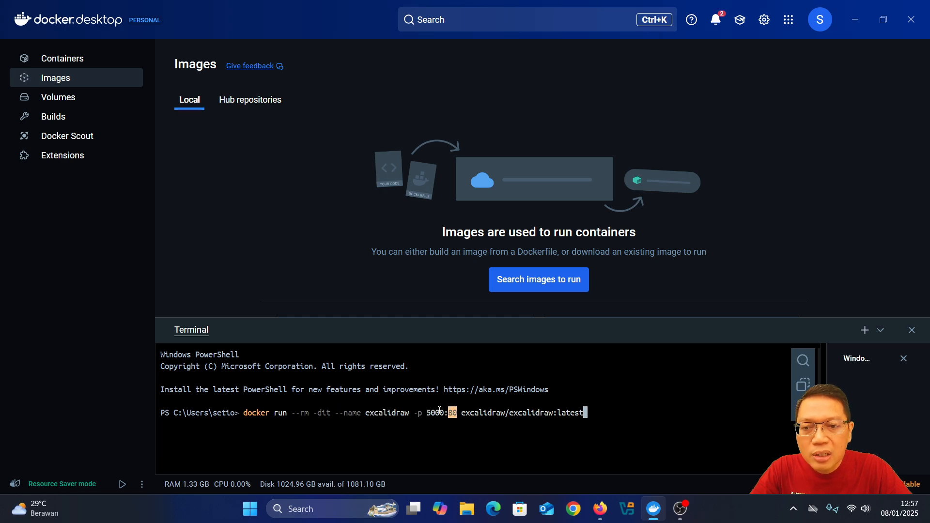
{"action": "left_click_drag", "start_coordinate": [426, 414], "coordinate": [587, 416]}
{"action": "right_click", "coordinate": [594, 417]}
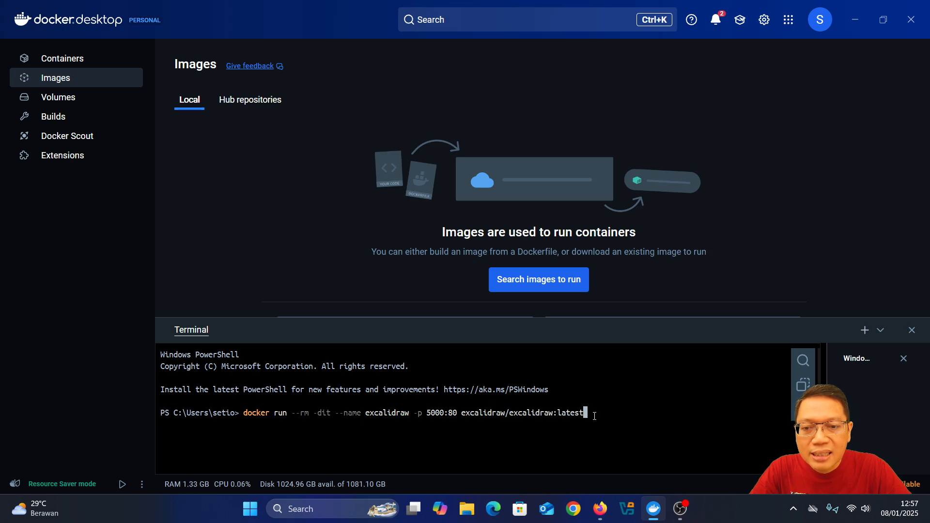
Run the pasted docker run command and open the list of containers
{"action": "key", "text": "Return"}
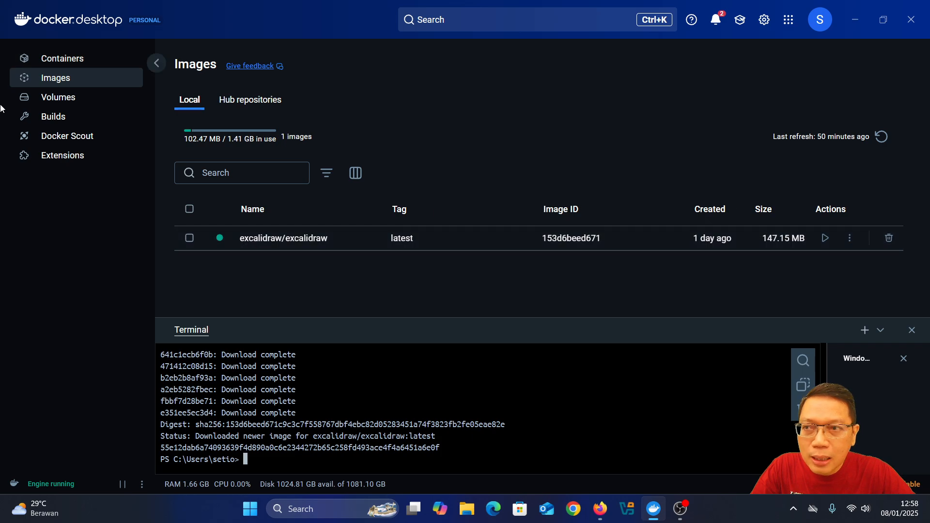
{"action": "left_click", "coordinate": [52, 59]}
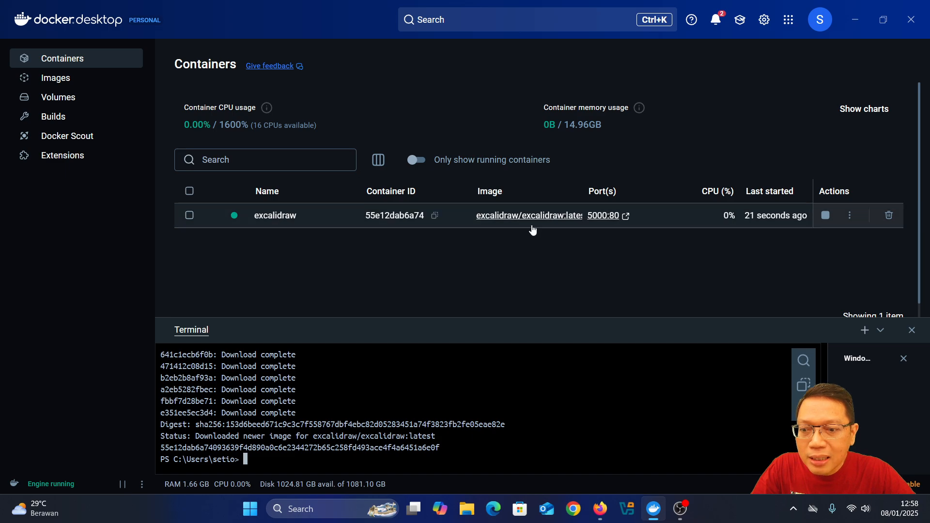
Switch to Firefox and open localhost:5000 in a new tab
{"action": "left_click", "coordinate": [604, 515]}
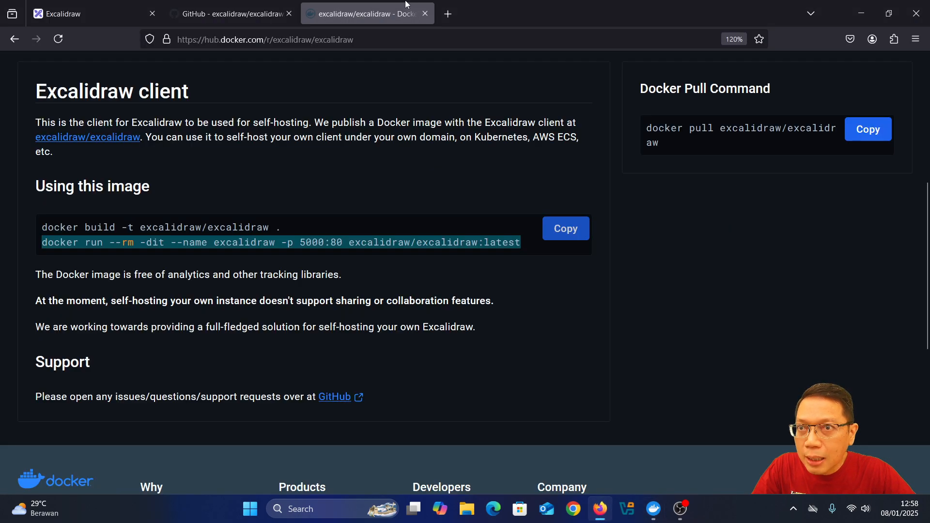
{"action": "left_click", "coordinate": [453, 18]}
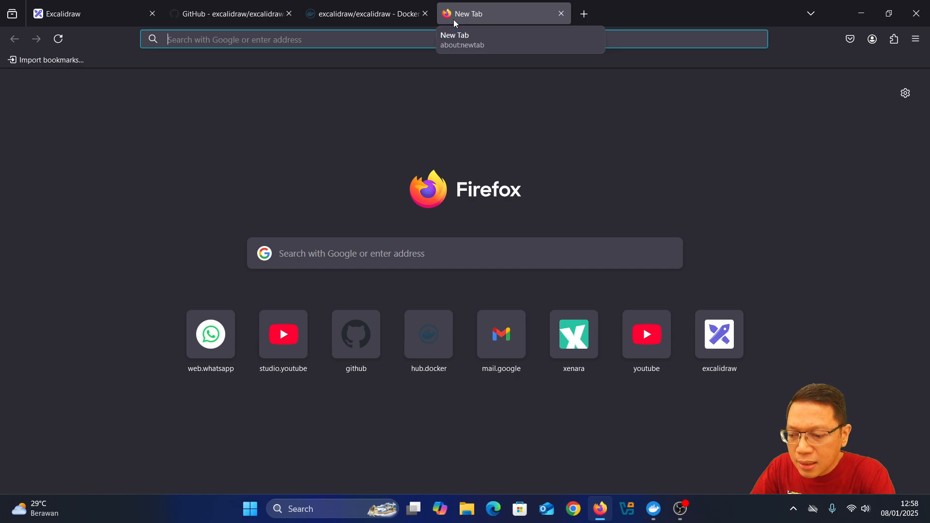
{"action": "type", "text": "local"}
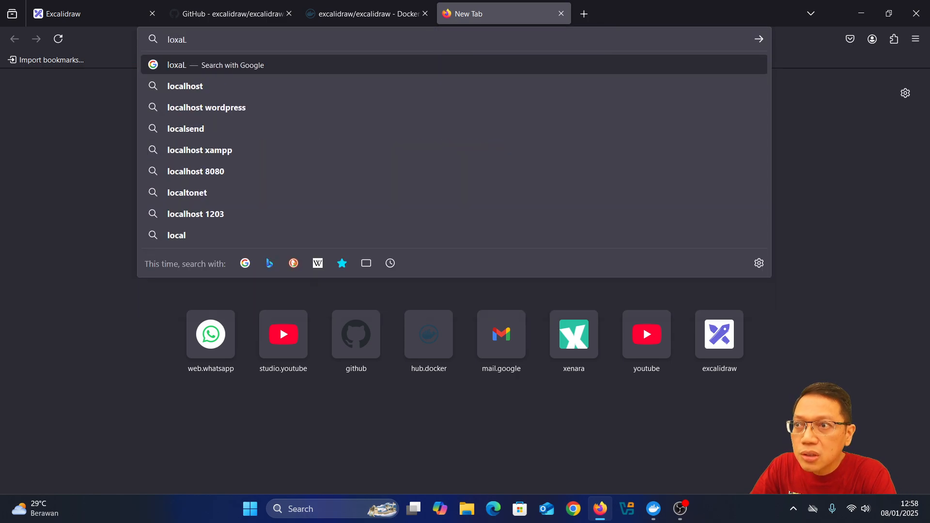
{"action": "key", "text": "BackSpace"}
{"action": "key", "text": "BackSpace"}
{"action": "key", "text": "BackSpace"}
{"action": "type", "text": "x"}
{"action": "key", "text": "BackSpace"}
{"action": "type", "text": "CAL"}
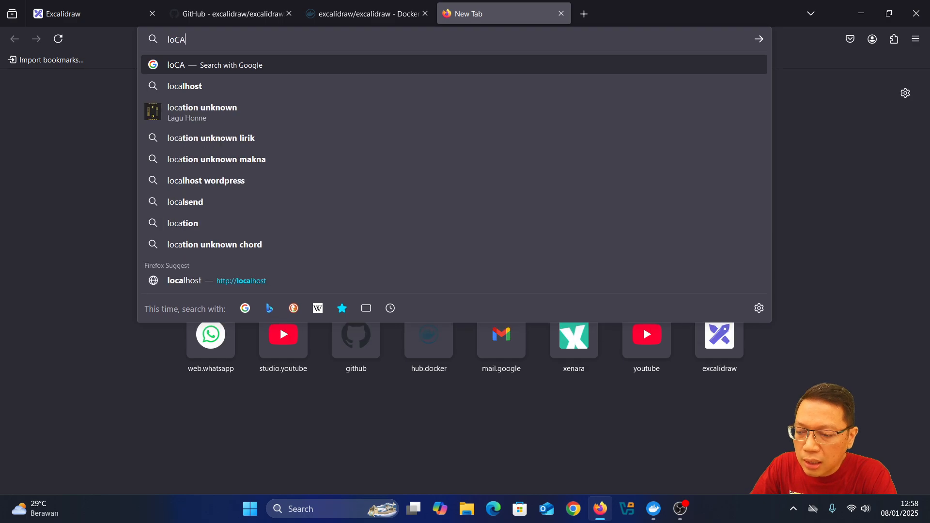
{"action": "key", "text": "BackSpace"}
{"action": "key", "text": "BackSpace"}
{"action": "key", "text": "BackSpace"}
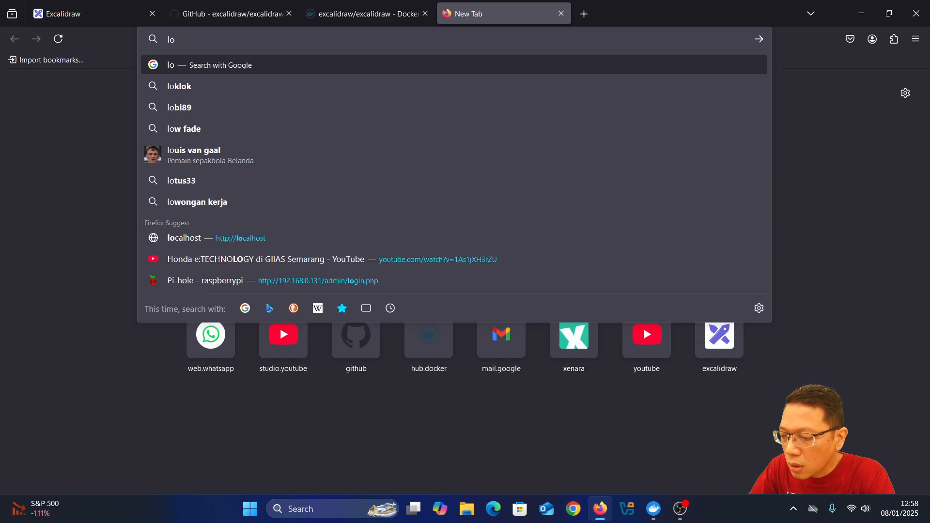
{"action": "type", "text": "calhost"}
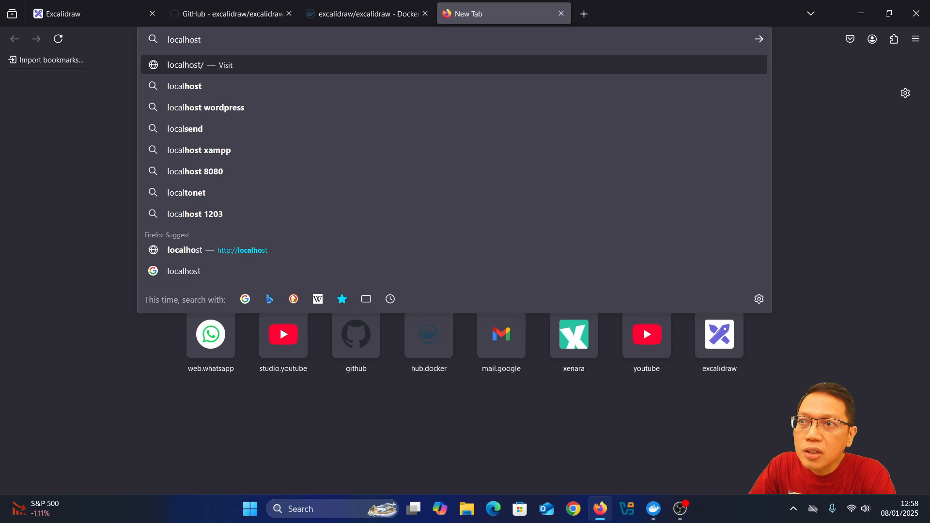
{"action": "type", "text": ":5000"}
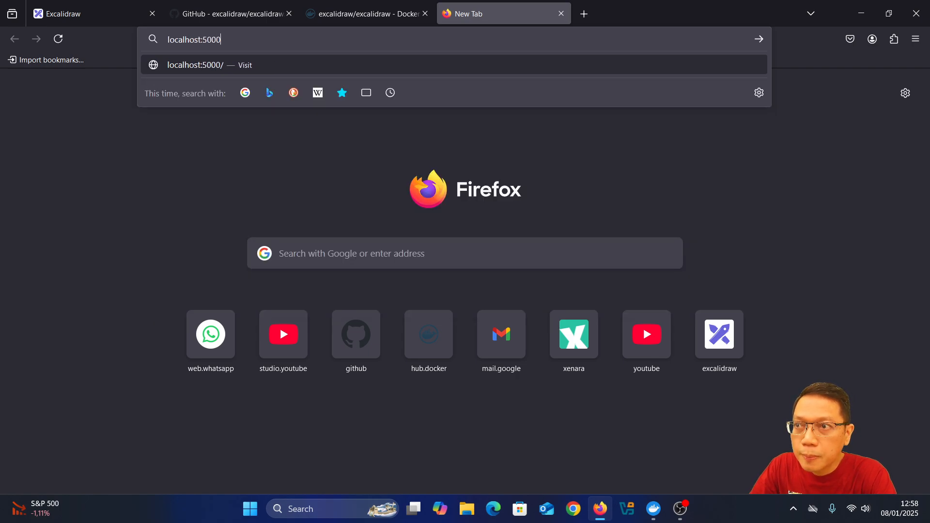
{"action": "key", "text": "Return"}
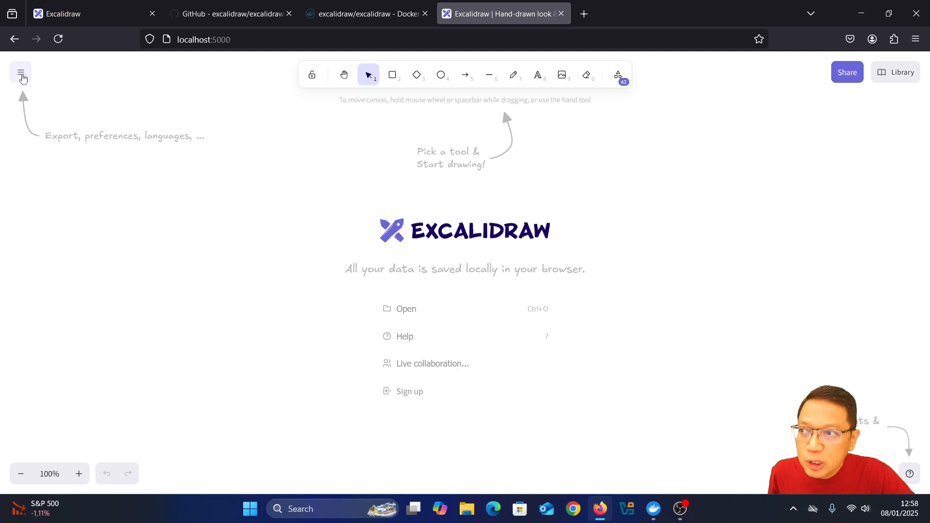
Switch the self-hosted Excalidraw canvas to the dark theme
{"action": "left_click", "coordinate": [21, 74]}
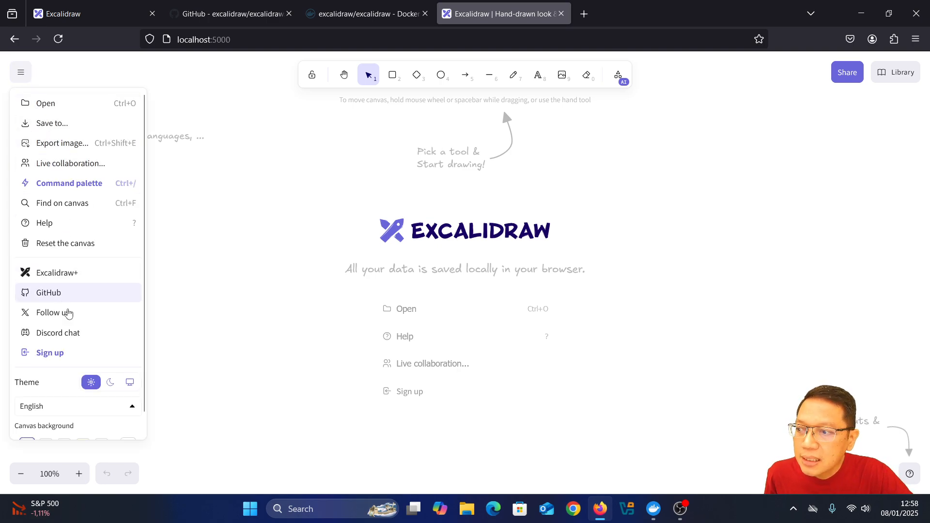
{"action": "left_click", "coordinate": [110, 383]}
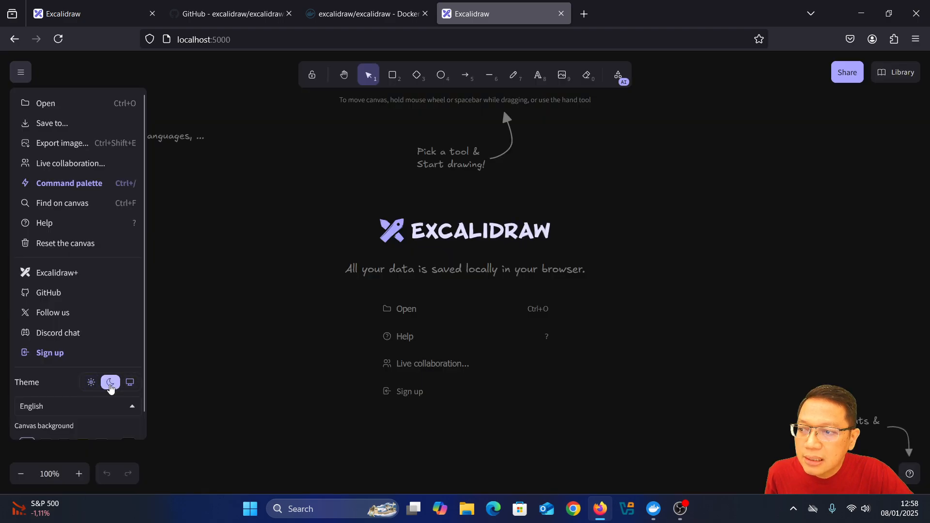
{"action": "left_click", "coordinate": [187, 377]}
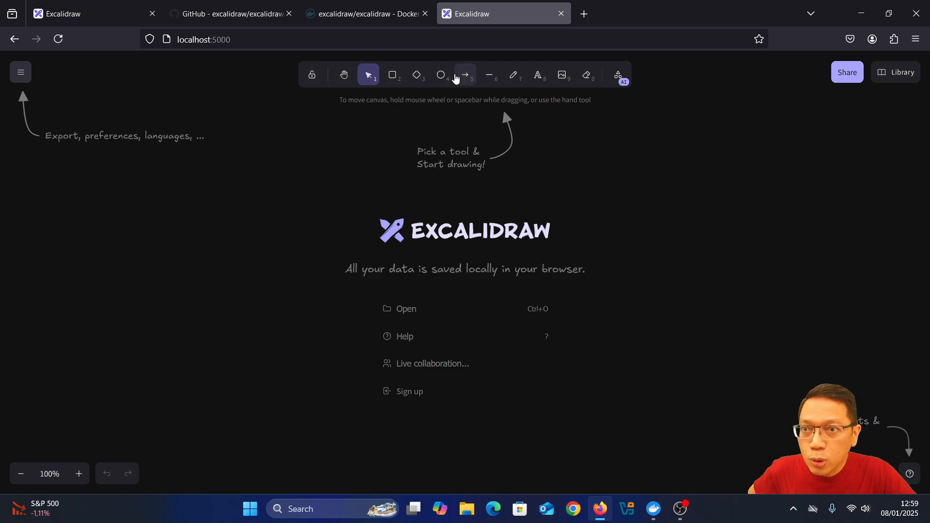
Add the text "Network di Xenara" to the upper middle of the canvas
{"action": "left_click", "coordinate": [534, 80]}
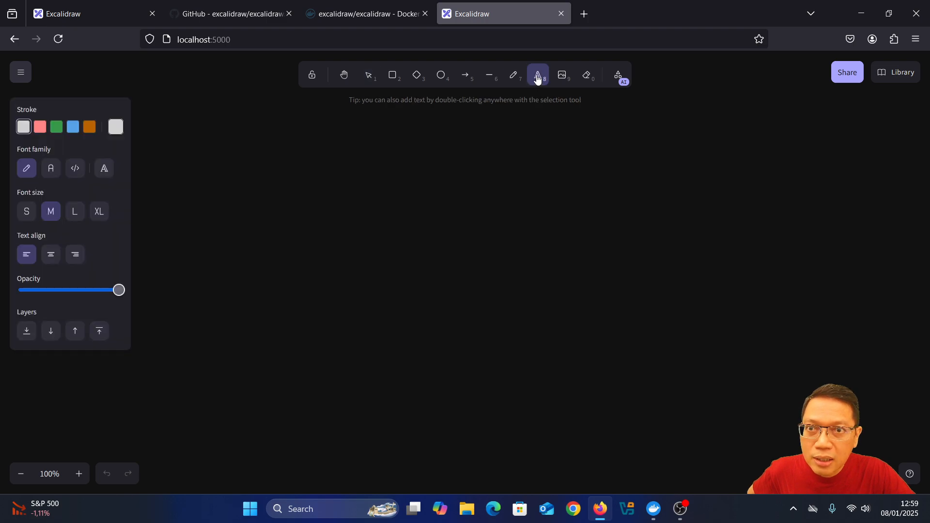
{"action": "left_click", "coordinate": [421, 173]}
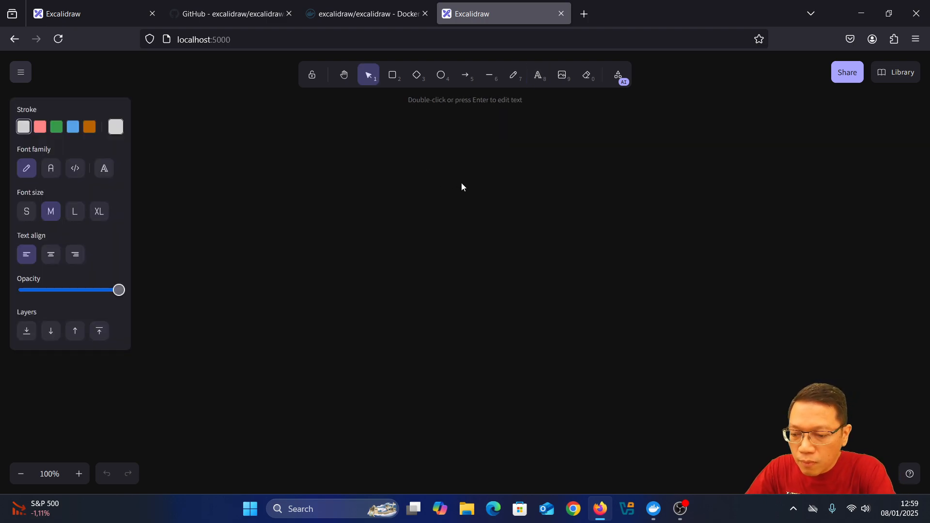
{"action": "type", "text": "Networ"}
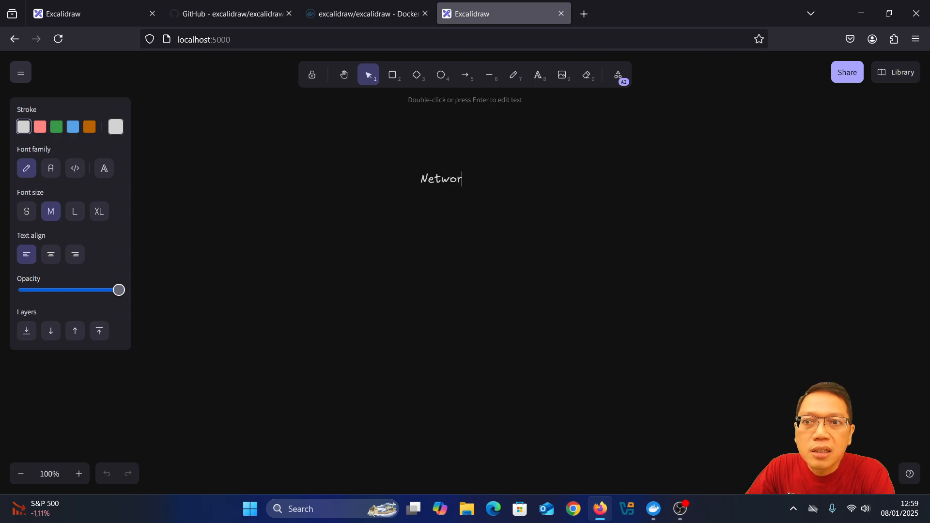
{"action": "type", "text": "k di Xenara"}
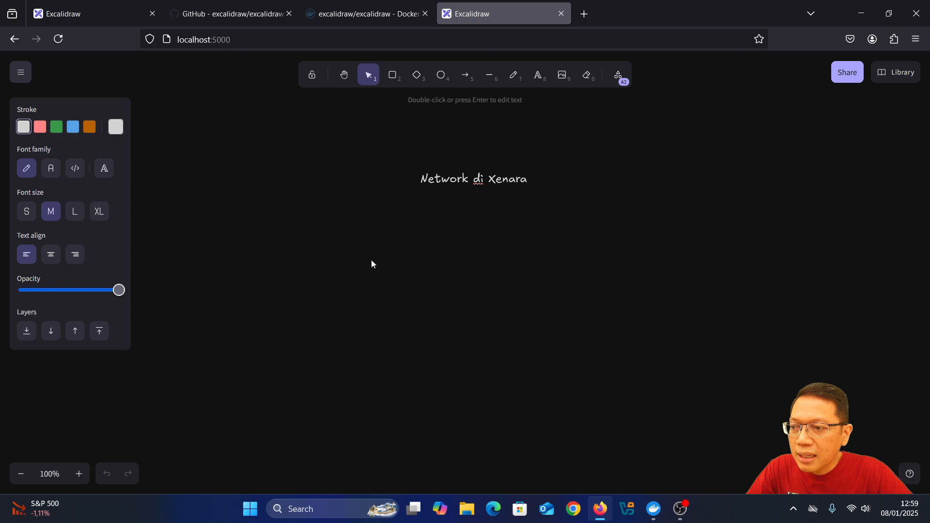
{"action": "left_click", "coordinate": [477, 274]}
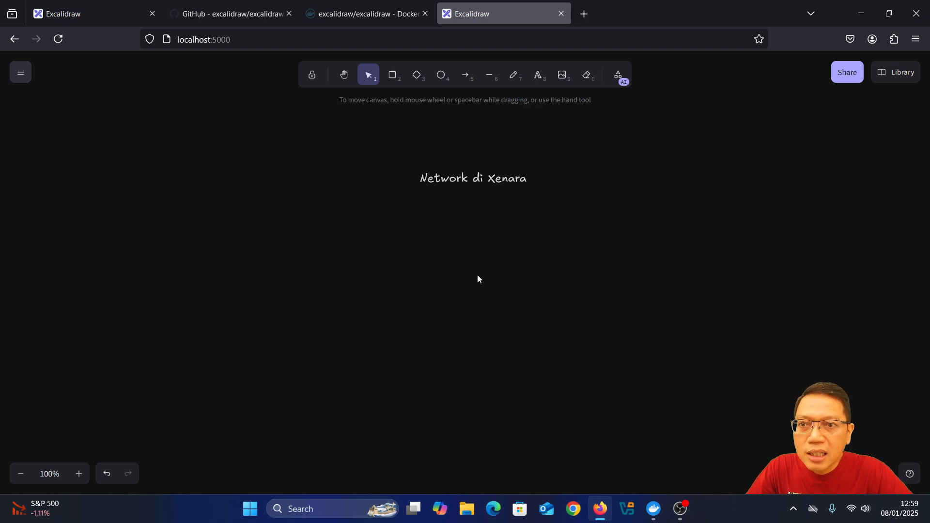
Set the "Network di Xenara" text to font size XL with centred alignment
{"action": "left_click", "coordinate": [474, 180]}
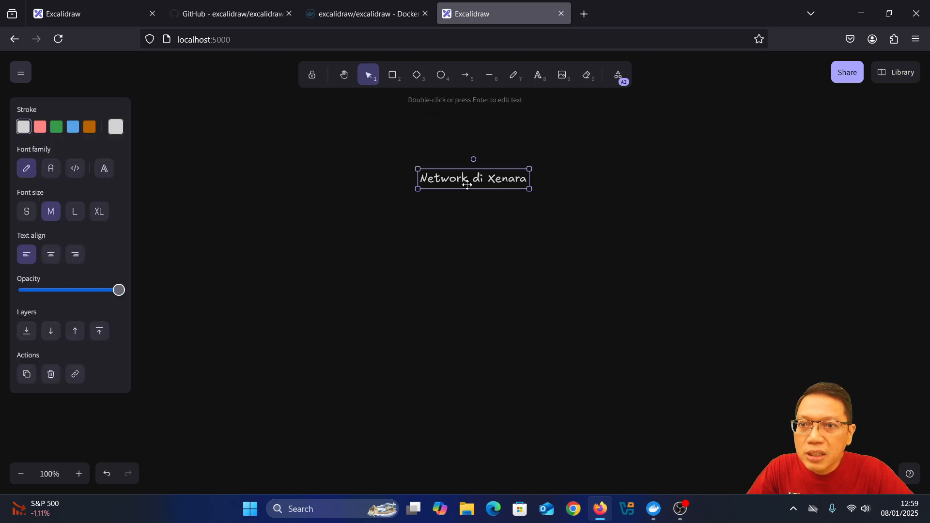
{"action": "left_click", "coordinate": [103, 218]}
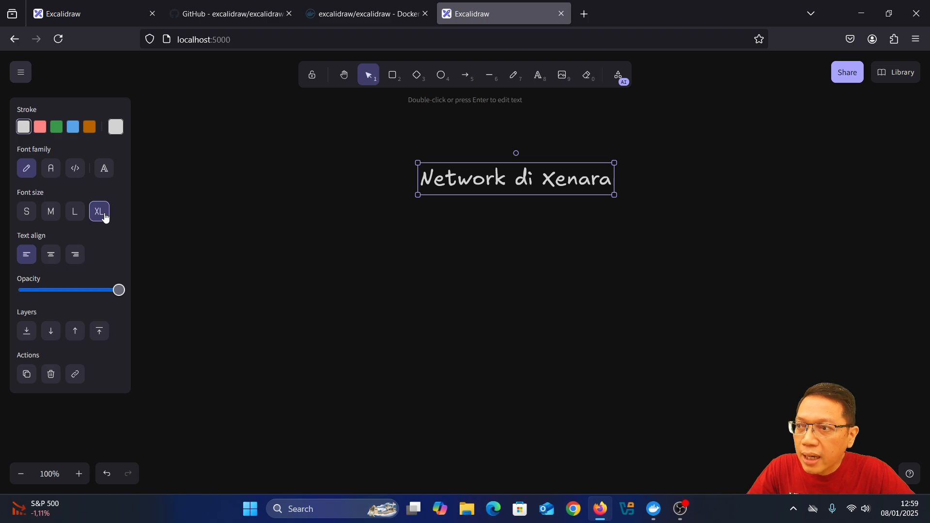
{"action": "left_click", "coordinate": [52, 255]}
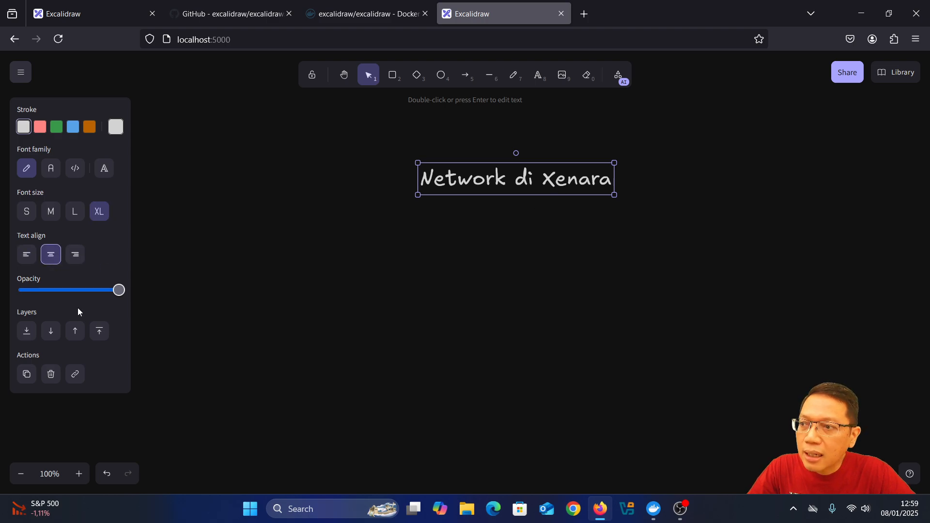
Try the red and green stroke colours on the "Network di Xenara" text, restore the light grey one and deselect the text
{"action": "left_click", "coordinate": [40, 128]}
{"action": "left_click", "coordinate": [59, 128]}
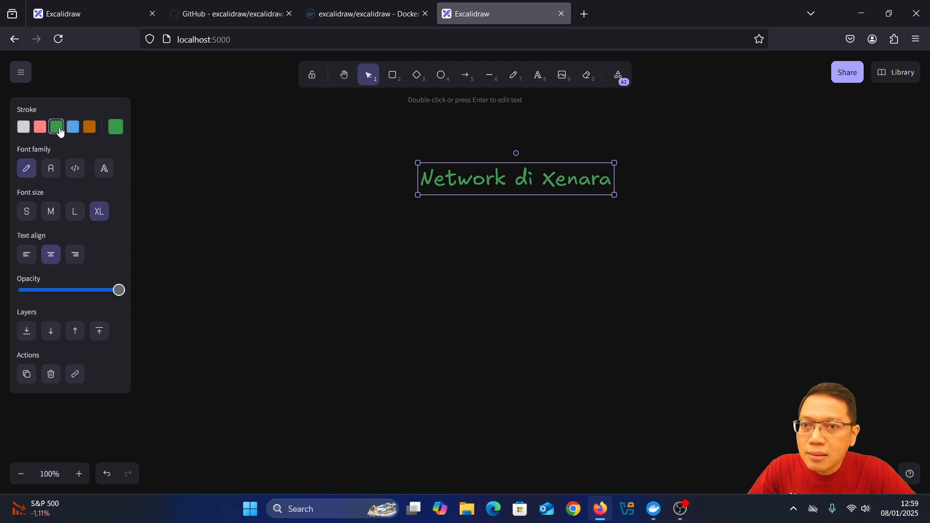
{"action": "left_click", "coordinate": [28, 128]}
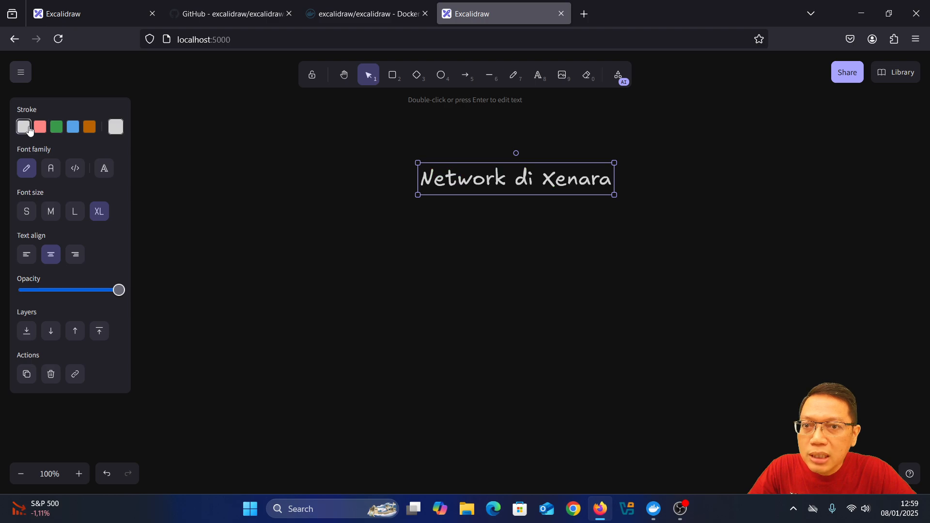
{"action": "left_click", "coordinate": [513, 268]}
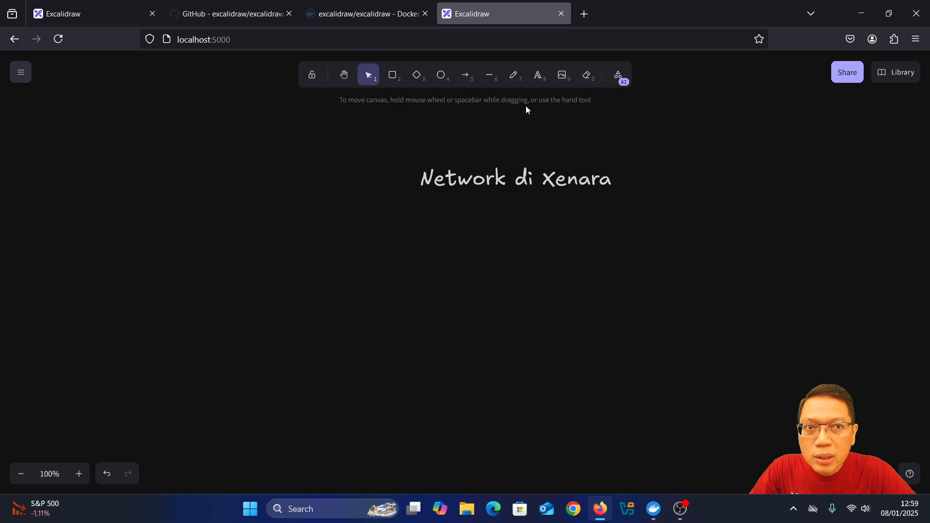
Add the Microsoft Fabric Architecture Icons set from the public Excalidraw Libraries to the shape library and look through its icons
{"action": "left_click", "coordinate": [898, 73]}
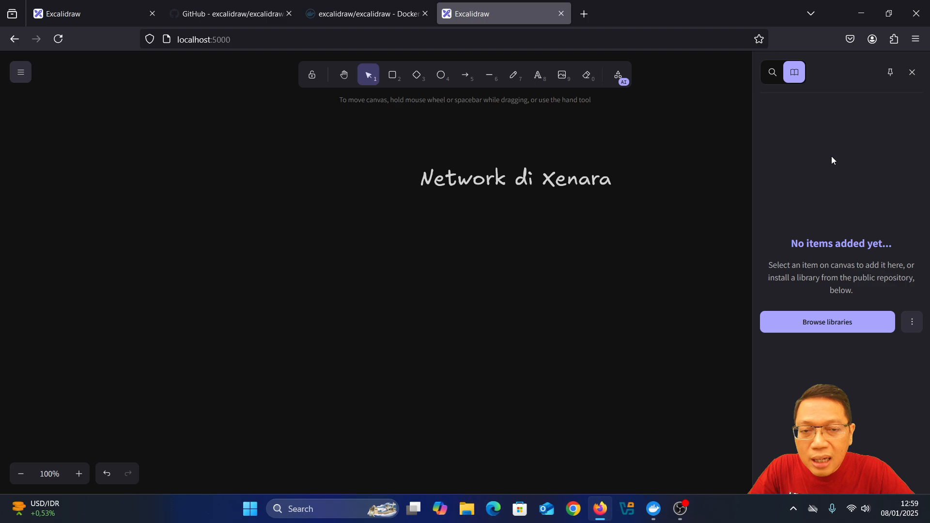
{"action": "left_click", "coordinate": [832, 323]}
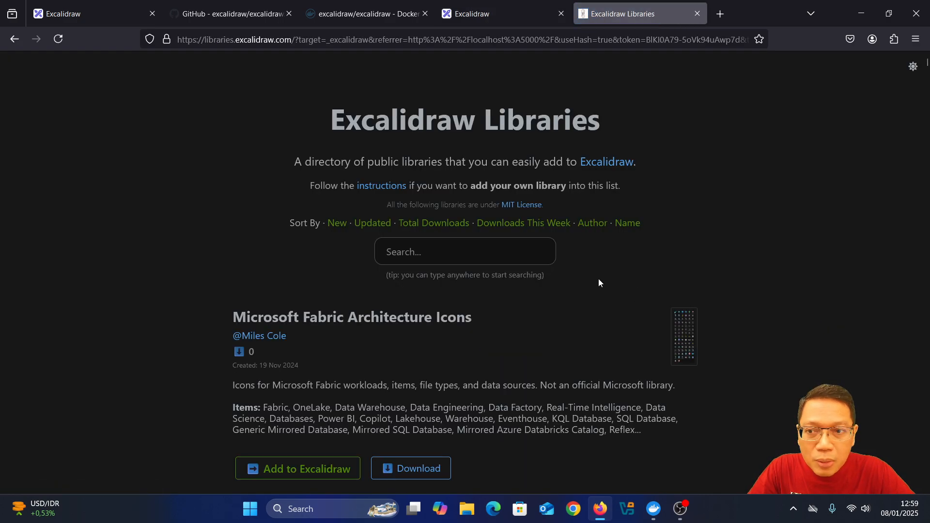
{"action": "scroll", "coordinate": [457, 306], "scroll_direction": "down", "scroll_amount": 4}
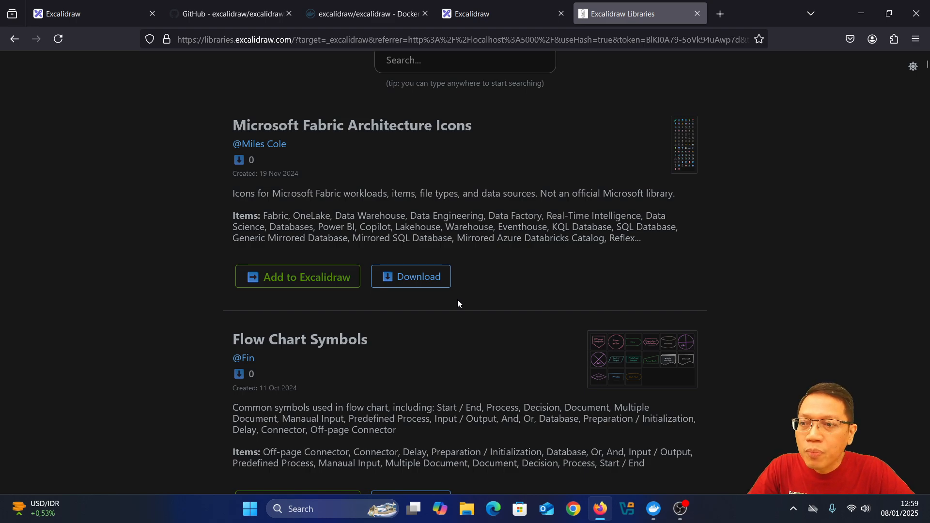
{"action": "scroll", "coordinate": [458, 301], "scroll_direction": "up", "scroll_amount": 3}
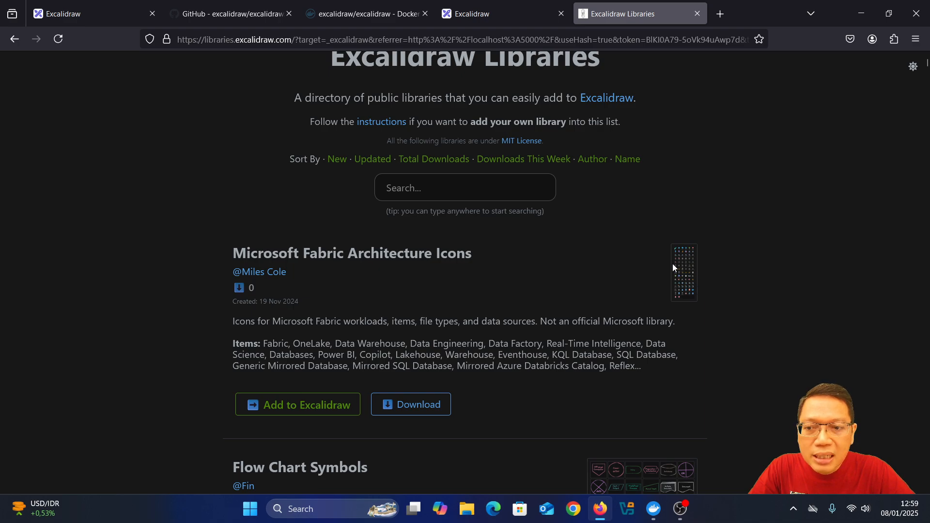
{"action": "left_click", "coordinate": [330, 403]}
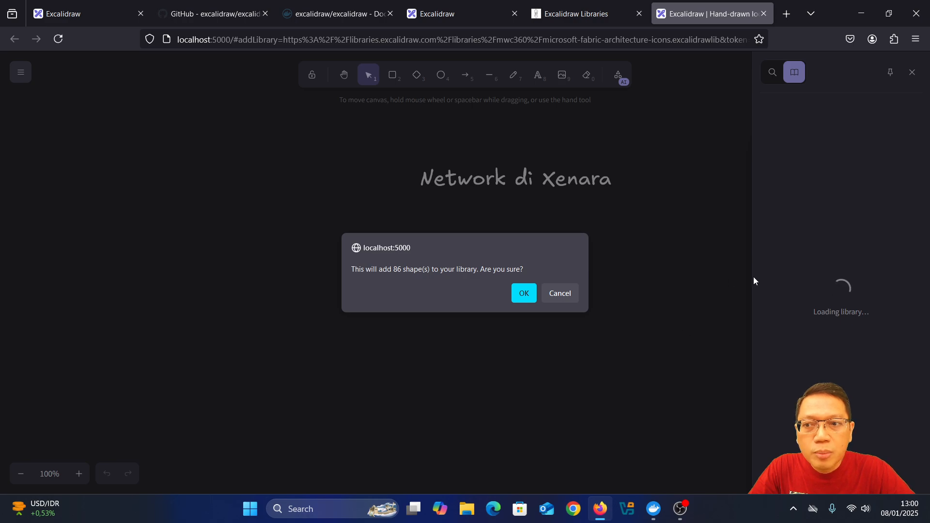
{"action": "left_click", "coordinate": [523, 296]}
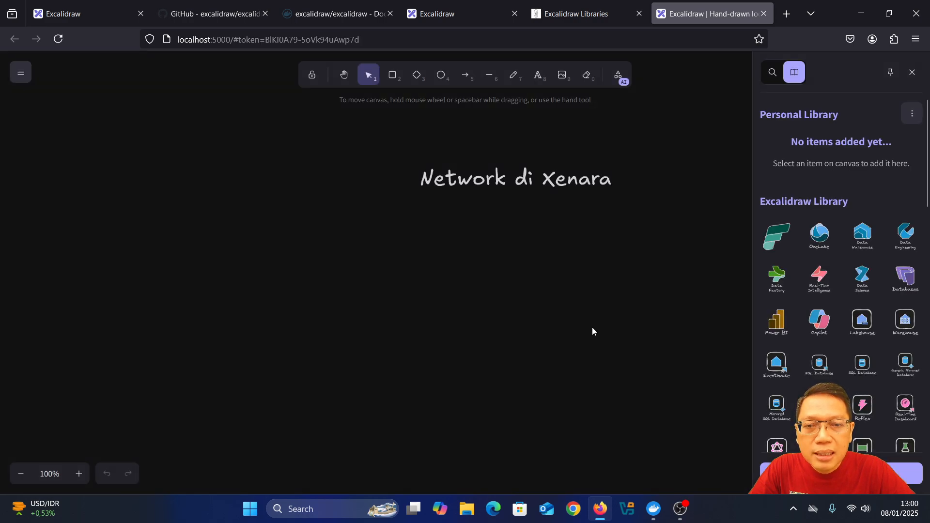
{"action": "scroll", "coordinate": [842, 297], "scroll_direction": "down", "scroll_amount": 5}
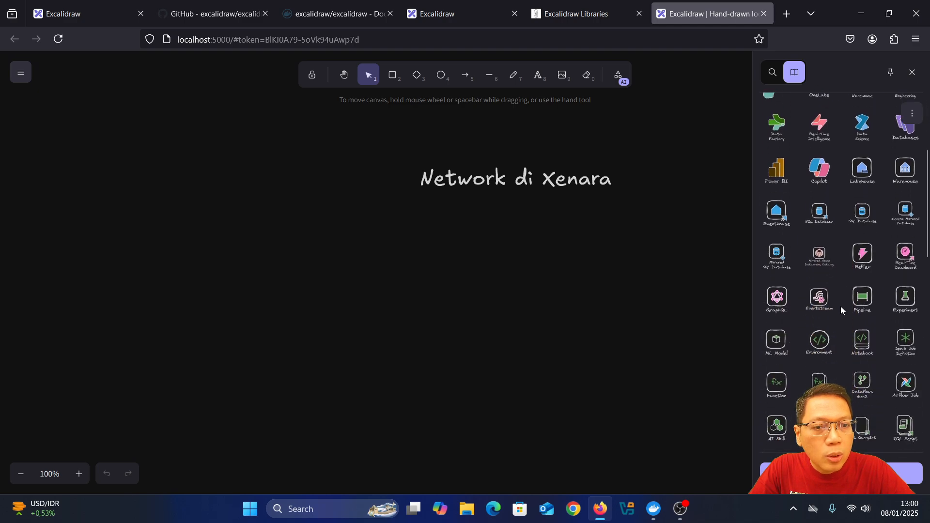
{"action": "scroll", "coordinate": [838, 309], "scroll_direction": "down", "scroll_amount": 10}
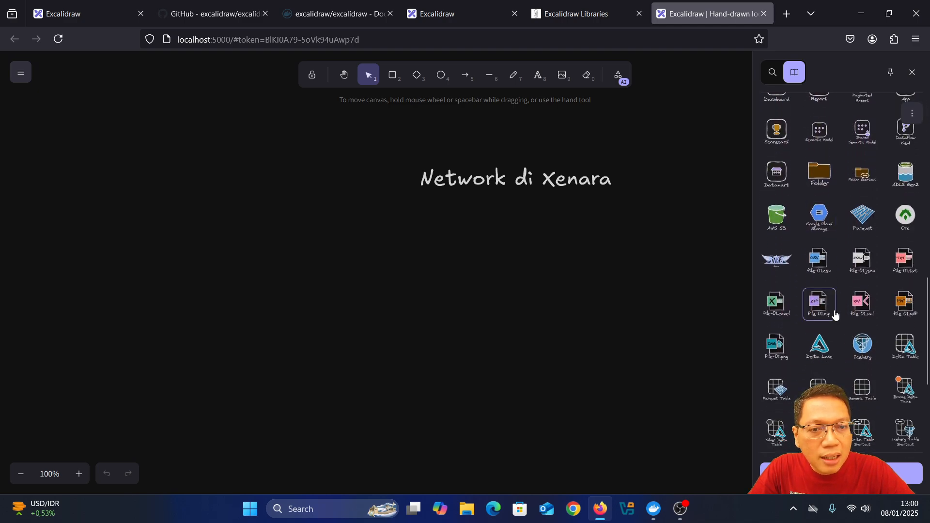
{"action": "scroll", "coordinate": [835, 313], "scroll_direction": "up", "scroll_amount": 15}
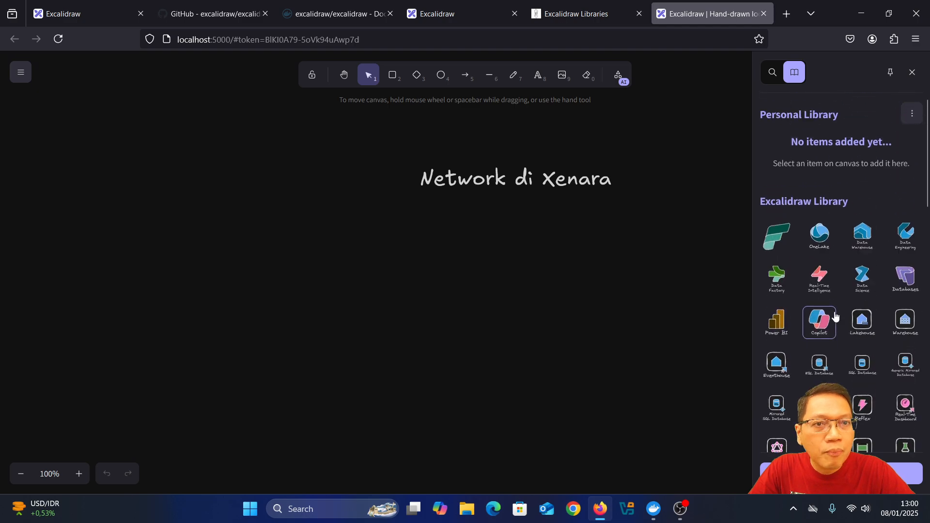
Search the public Excalidraw Libraries for "network" and add the Oracle Cloud Infrastructure Icons set to the shape library
{"action": "left_click", "coordinate": [901, 473]}
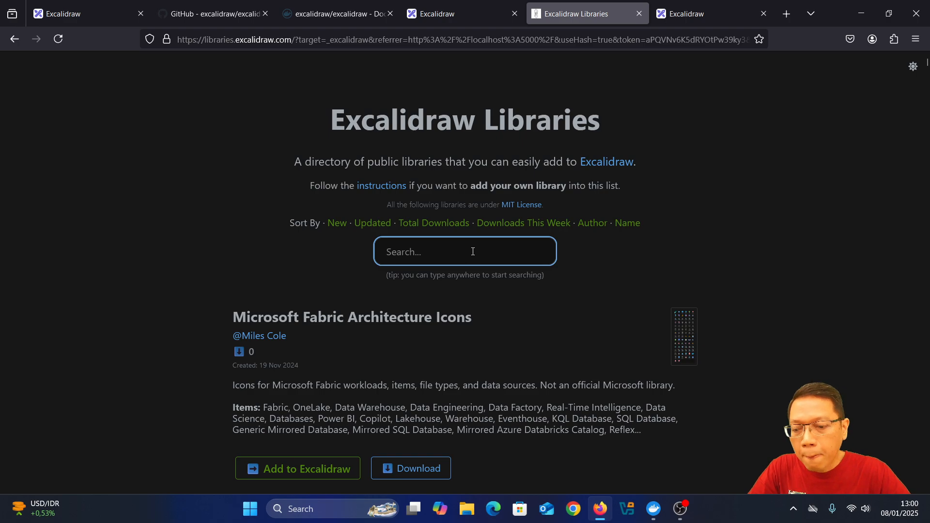
{"action": "type", "text": "new"}
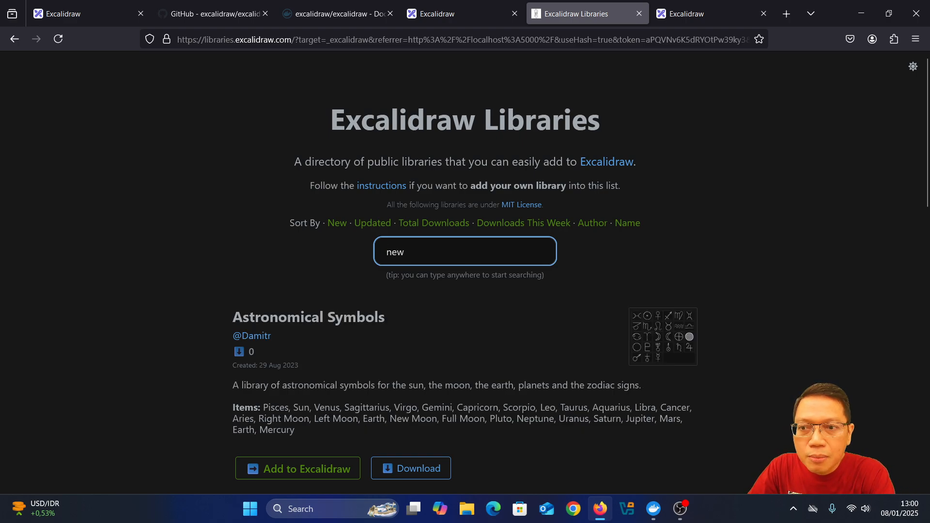
{"action": "type", "text": "twork"}
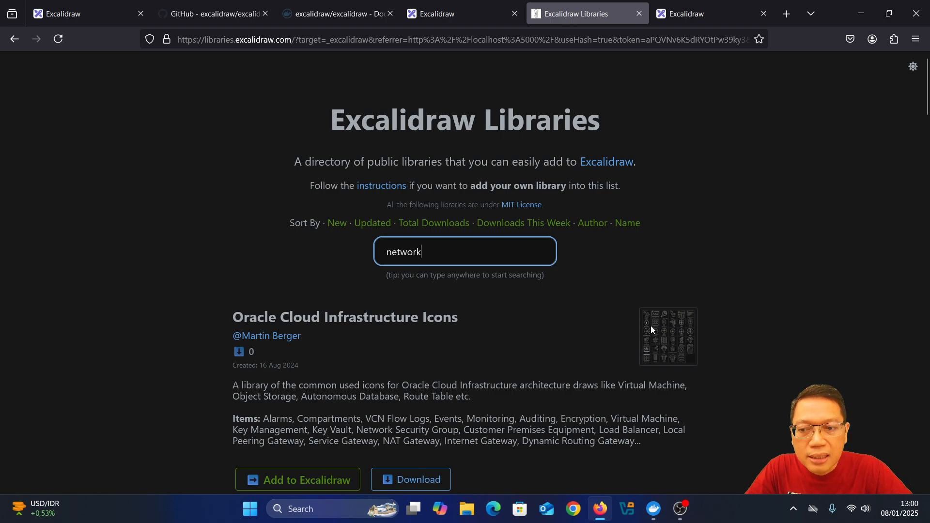
{"action": "scroll", "coordinate": [508, 377], "scroll_direction": "down", "scroll_amount": 2}
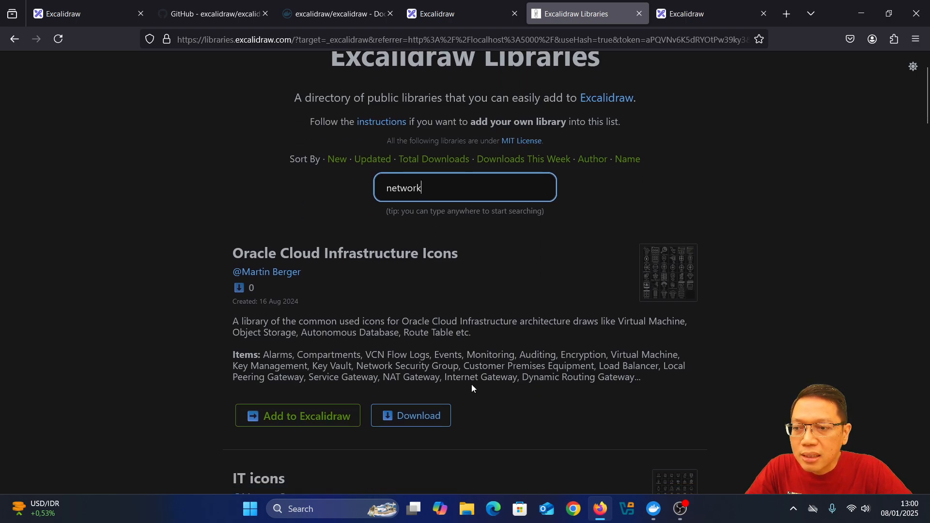
{"action": "left_click", "coordinate": [343, 421]}
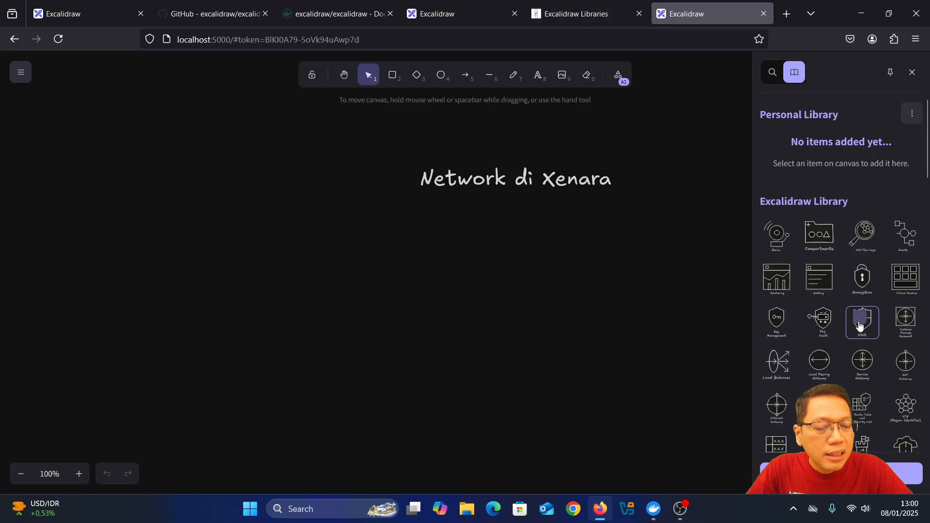
Look through the Oracle Cloud Infrastructure icons in the shape library for network diagram symbols
{"action": "scroll", "coordinate": [859, 325], "scroll_direction": "down", "scroll_amount": 3}
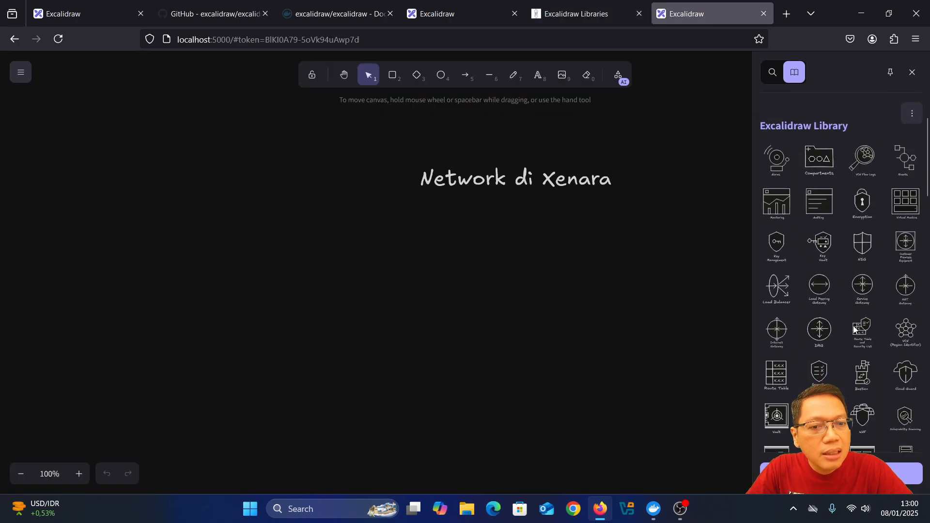
{"action": "scroll", "coordinate": [854, 330], "scroll_direction": "up", "scroll_amount": 3}
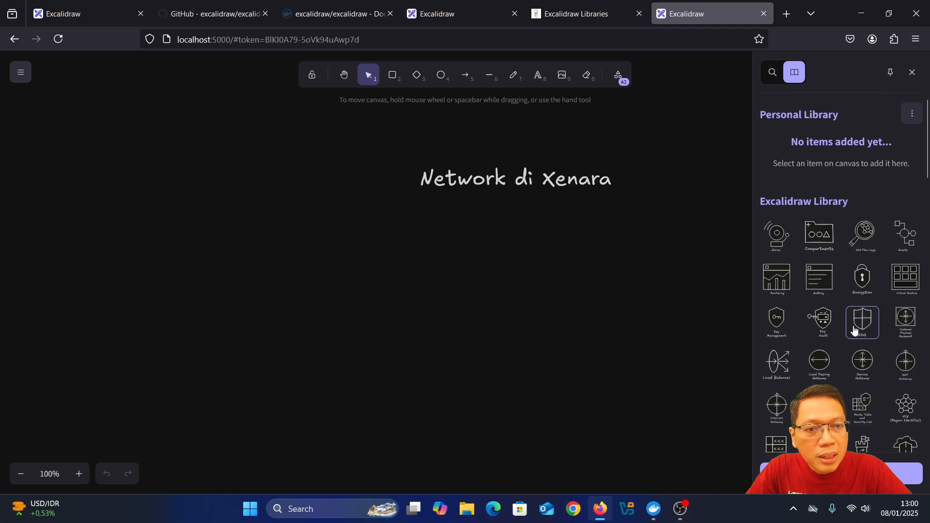
{"action": "scroll", "coordinate": [854, 331], "scroll_direction": "down", "scroll_amount": 5}
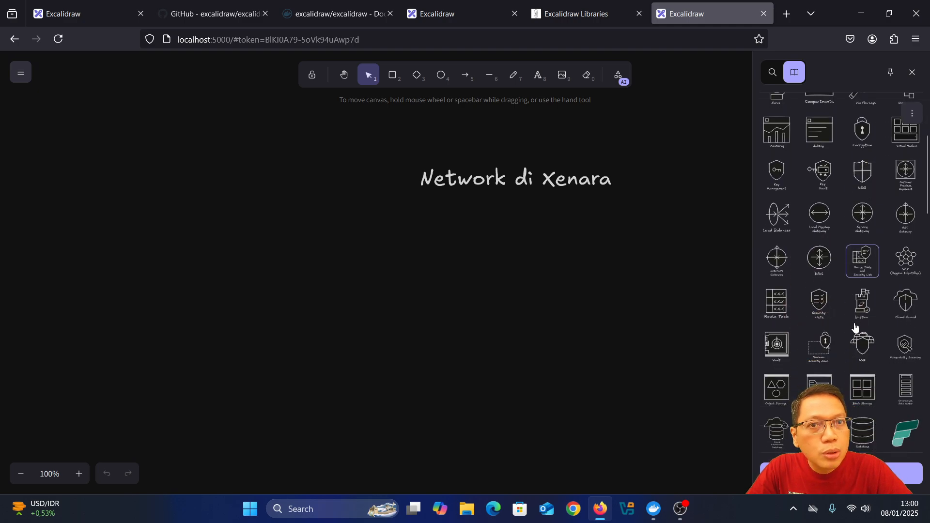
{"action": "scroll", "coordinate": [854, 328], "scroll_direction": "down", "scroll_amount": 4}
{"action": "scroll", "coordinate": [854, 328], "scroll_direction": "up", "scroll_amount": 5}
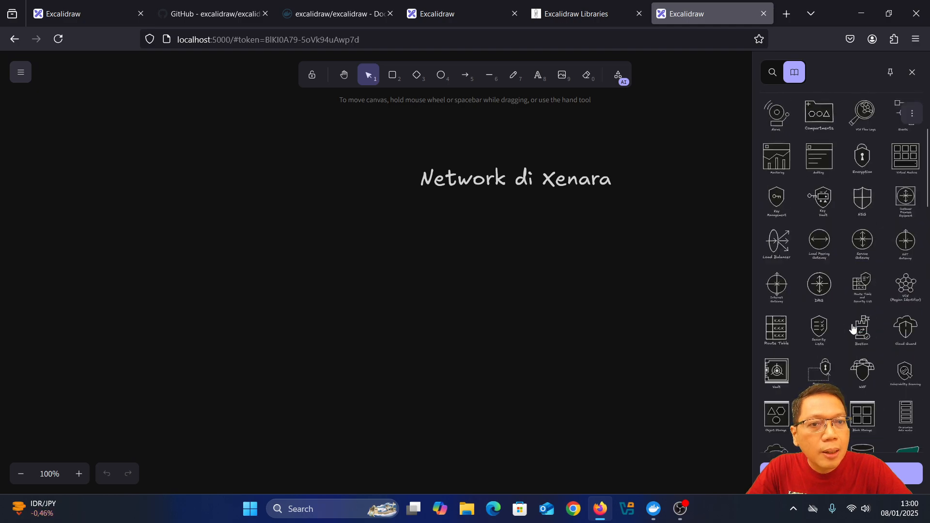
{"action": "scroll", "coordinate": [852, 328], "scroll_direction": "up", "scroll_amount": 3}
{"action": "scroll", "coordinate": [855, 339], "scroll_direction": "down", "scroll_amount": 4}
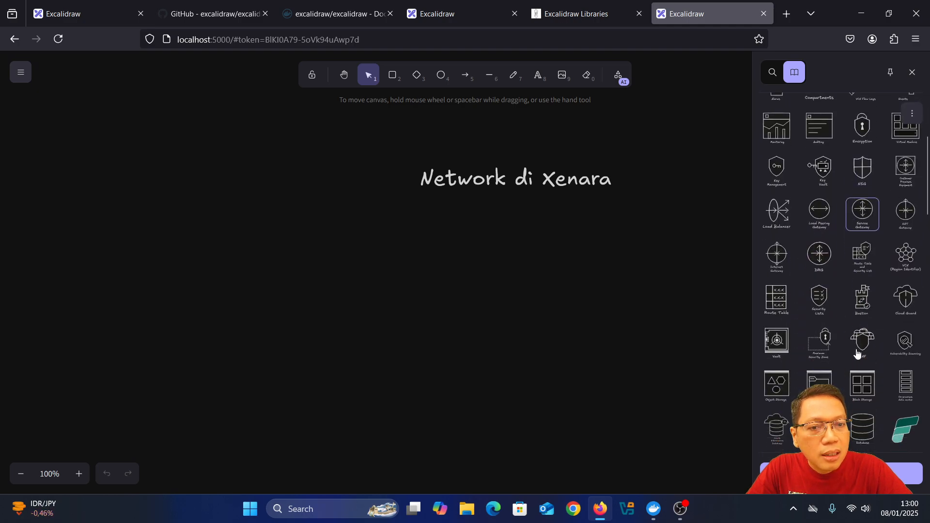
{"action": "scroll", "coordinate": [856, 352], "scroll_direction": "up", "scroll_amount": 5}
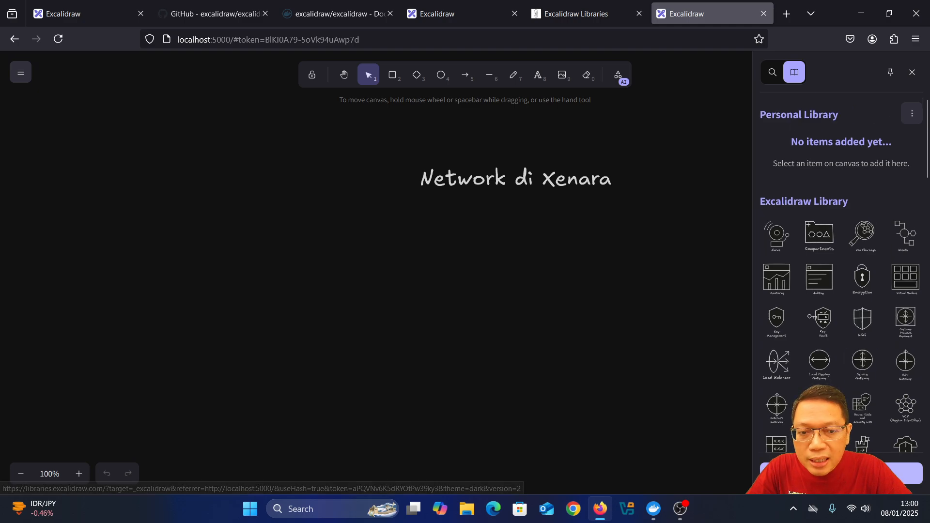
Find the IT icons set with a "network" search of the public libraries, add it to the shape library and look through it
{"action": "left_click", "coordinate": [852, 474]}
{"action": "left_click", "coordinate": [472, 262]}
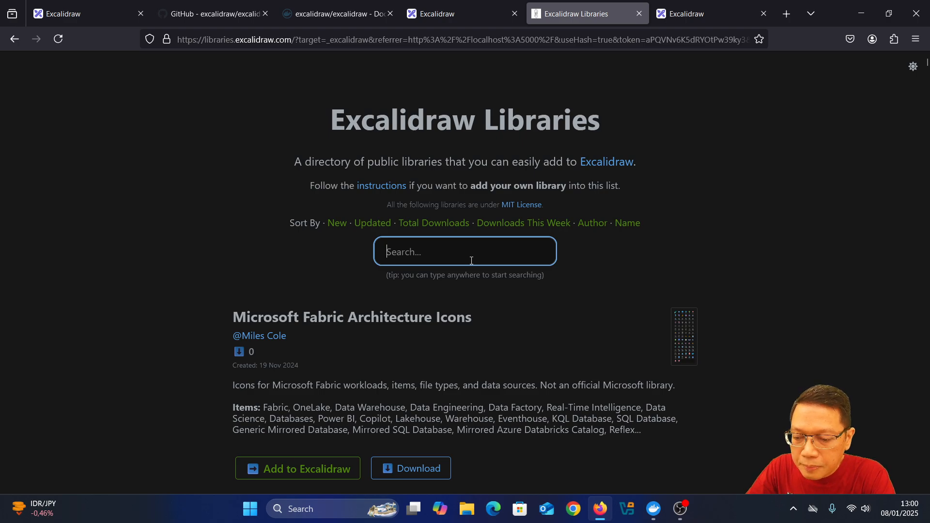
{"action": "type", "text": "network"}
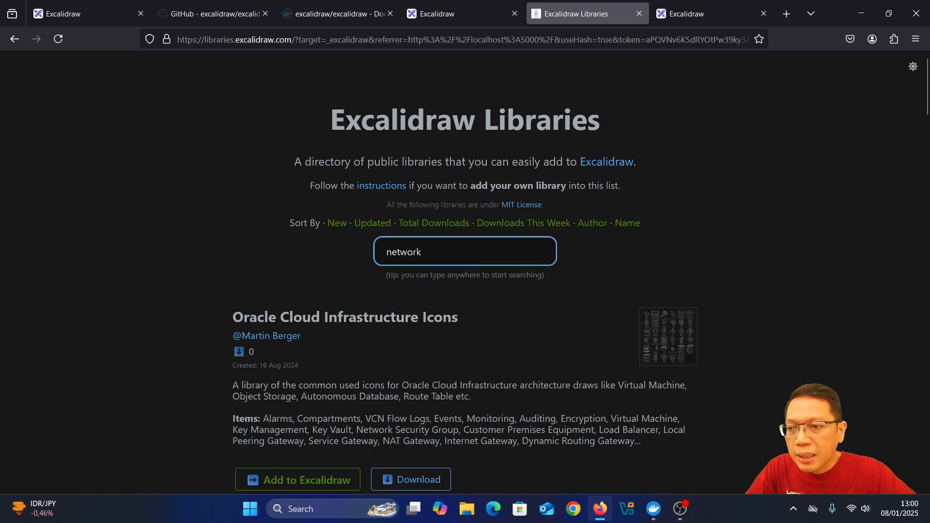
{"action": "scroll", "coordinate": [426, 262], "scroll_direction": "down", "scroll_amount": 9}
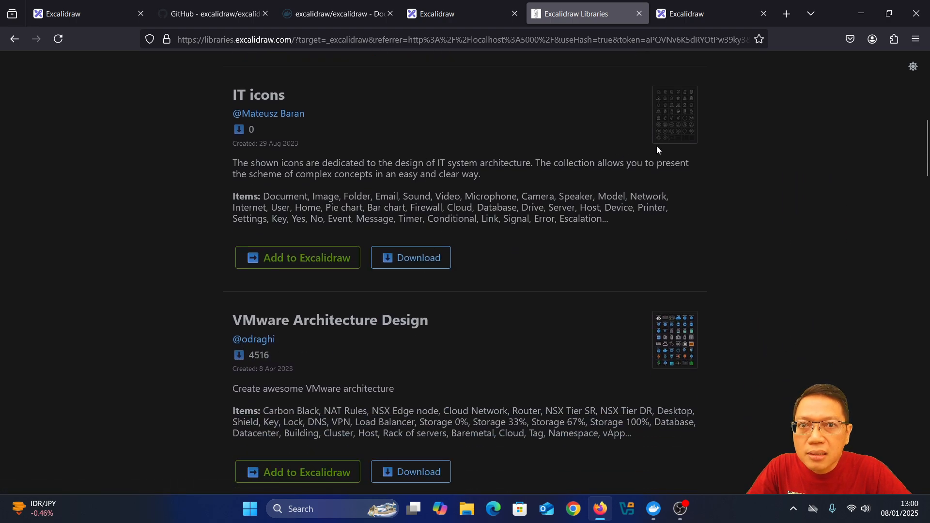
{"action": "left_click", "coordinate": [307, 258]}
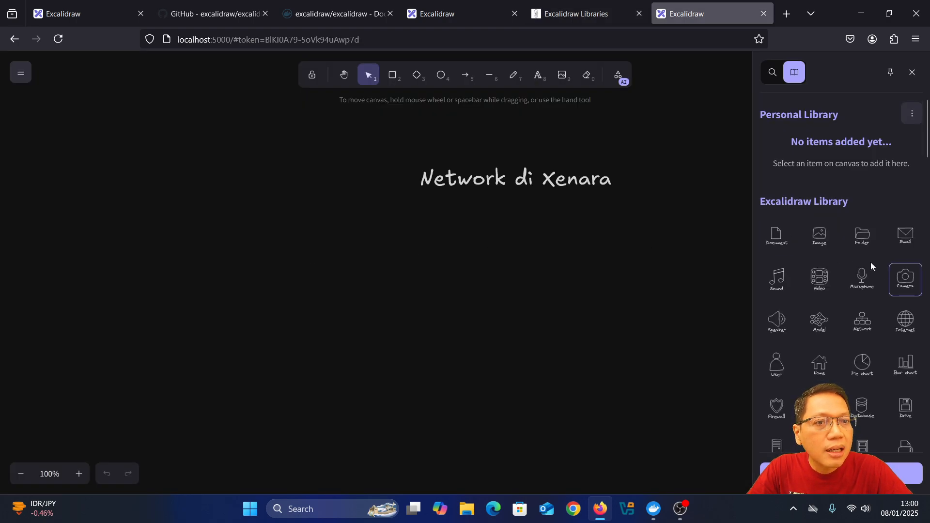
{"action": "scroll", "coordinate": [826, 271], "scroll_direction": "down", "scroll_amount": 2}
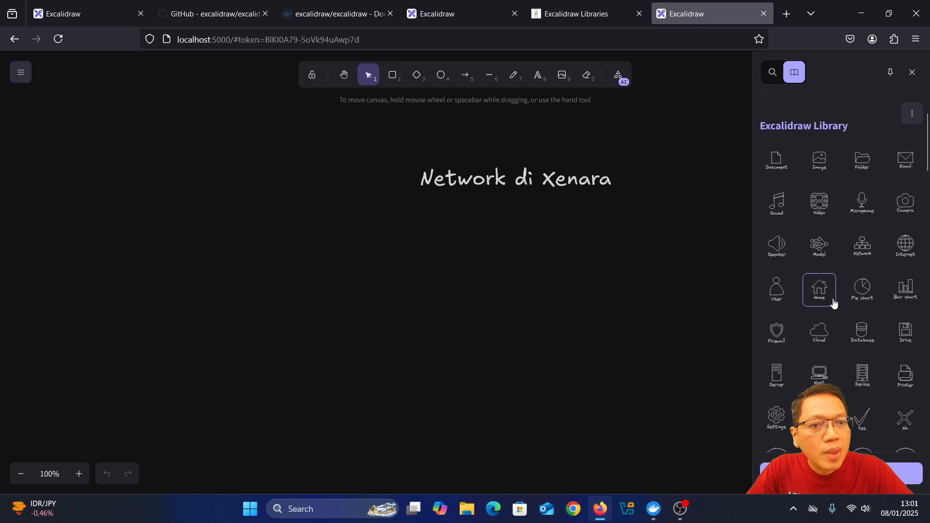
{"action": "scroll", "coordinate": [845, 307], "scroll_direction": "down", "scroll_amount": 2}
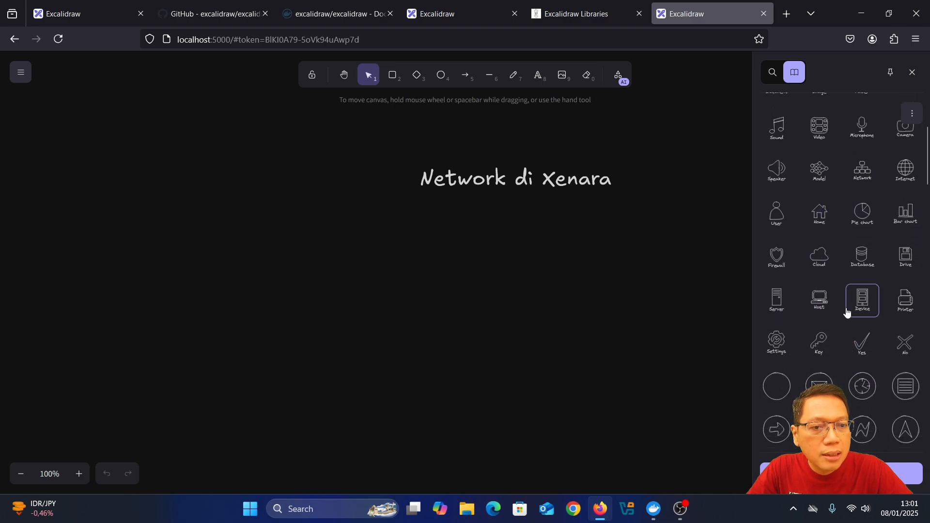
{"action": "scroll", "coordinate": [847, 312], "scroll_direction": "up", "scroll_amount": 4}
Open the public Excalidraw Libraries and search them for "network"
{"action": "left_click", "coordinate": [892, 473]}
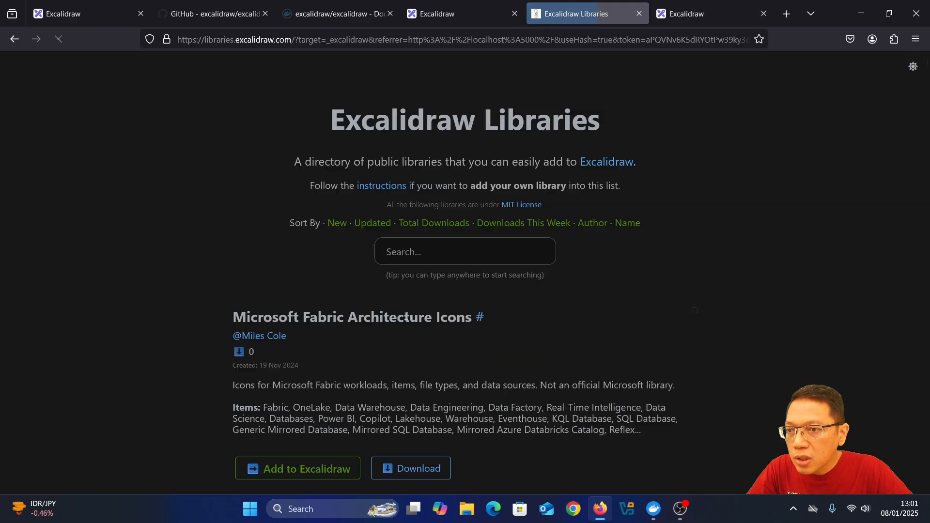
{"action": "left_click", "coordinate": [427, 255]}
{"action": "type", "text": "ne"}
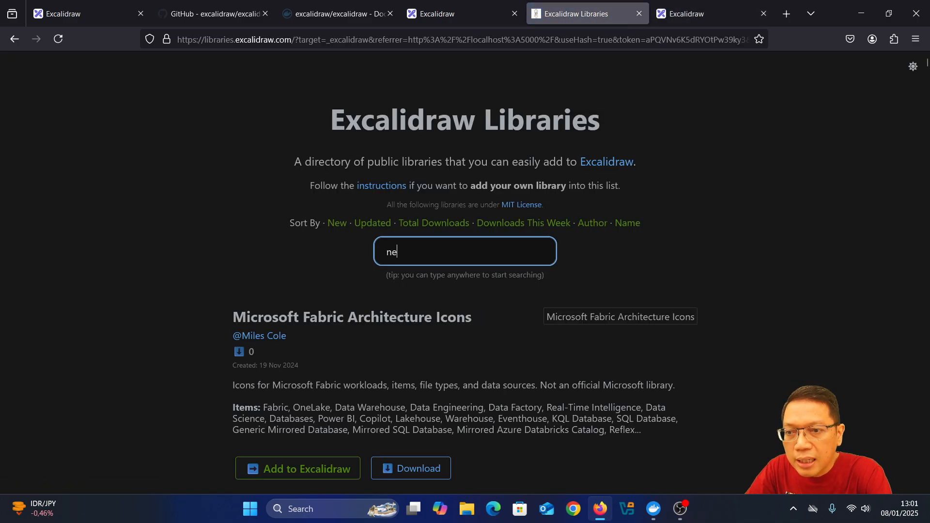
{"action": "type", "text": "twork"}
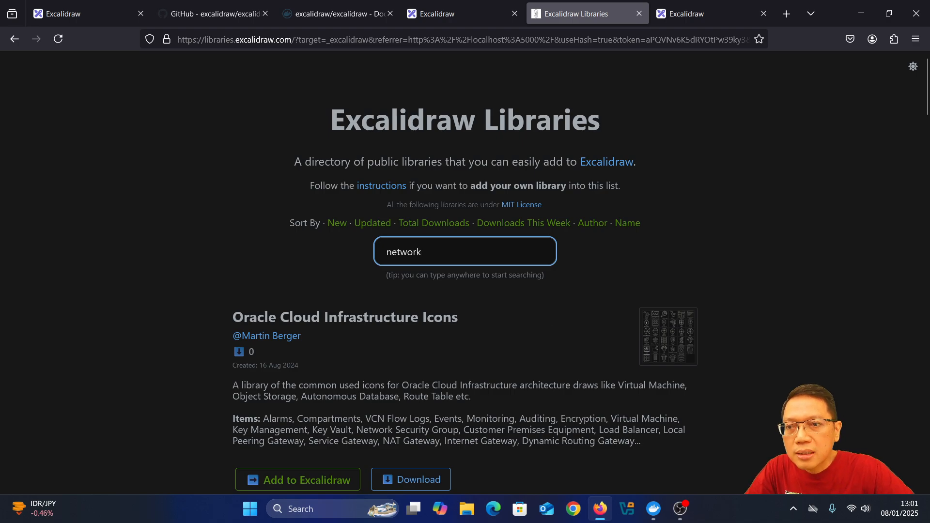
Look through the network-related libraries, from VMware Architecture Design down to Azure cloud services icons, comparing their preview icons
{"action": "scroll", "coordinate": [422, 261], "scroll_direction": "down", "scroll_amount": 10}
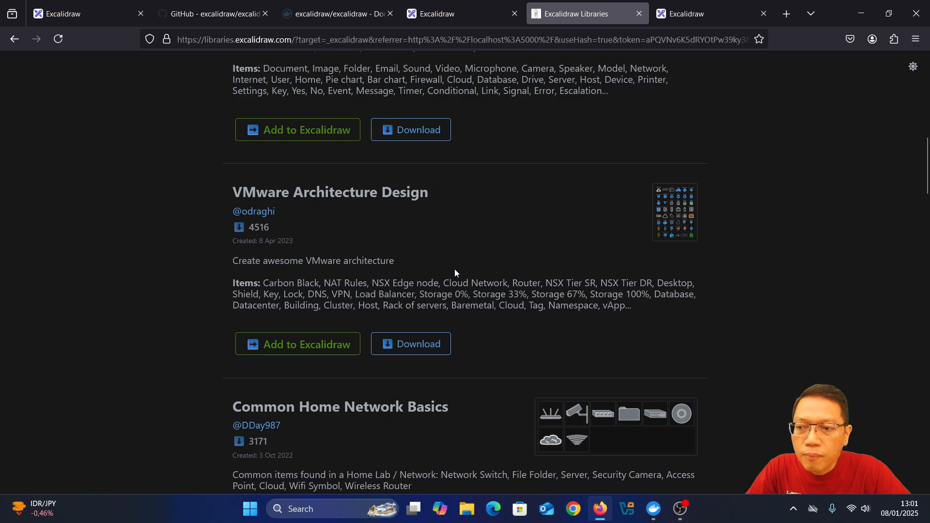
{"action": "scroll", "coordinate": [368, 422], "scroll_direction": "down", "scroll_amount": 5}
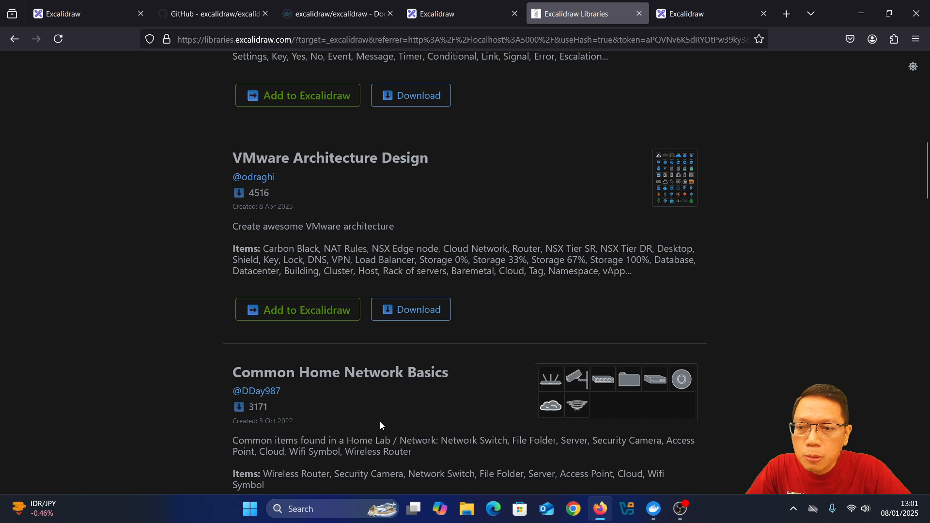
{"action": "scroll", "coordinate": [388, 378], "scroll_direction": "down", "scroll_amount": 1}
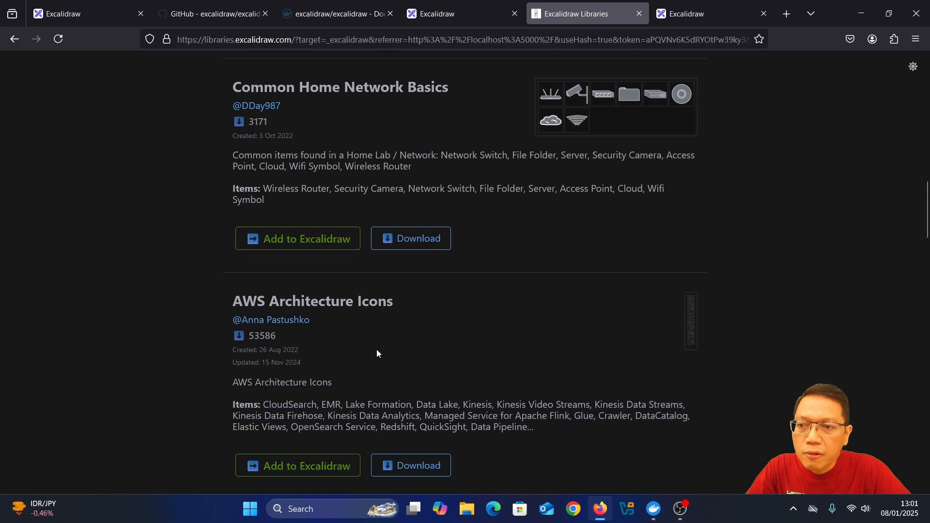
{"action": "scroll", "coordinate": [606, 361], "scroll_direction": "down", "scroll_amount": 4}
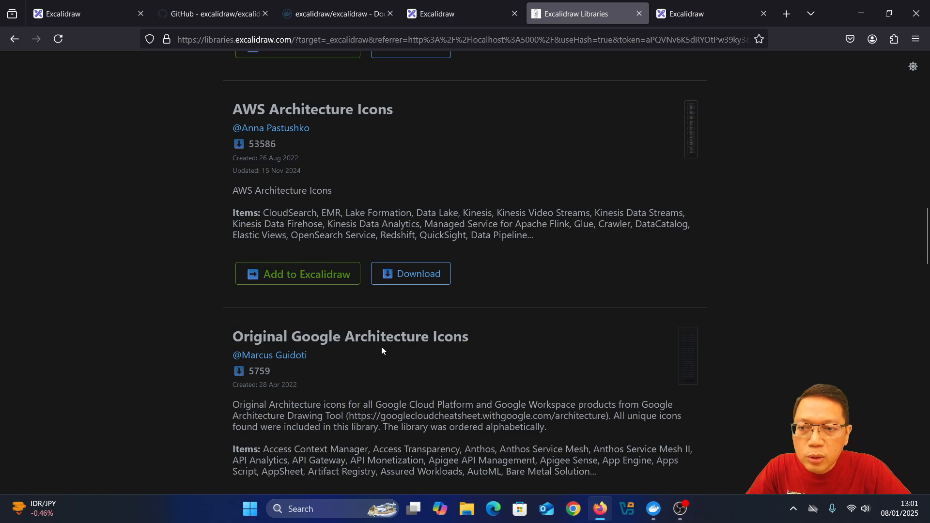
{"action": "scroll", "coordinate": [448, 349], "scroll_direction": "down", "scroll_amount": 7}
{"action": "scroll", "coordinate": [426, 333], "scroll_direction": "down", "scroll_amount": 3}
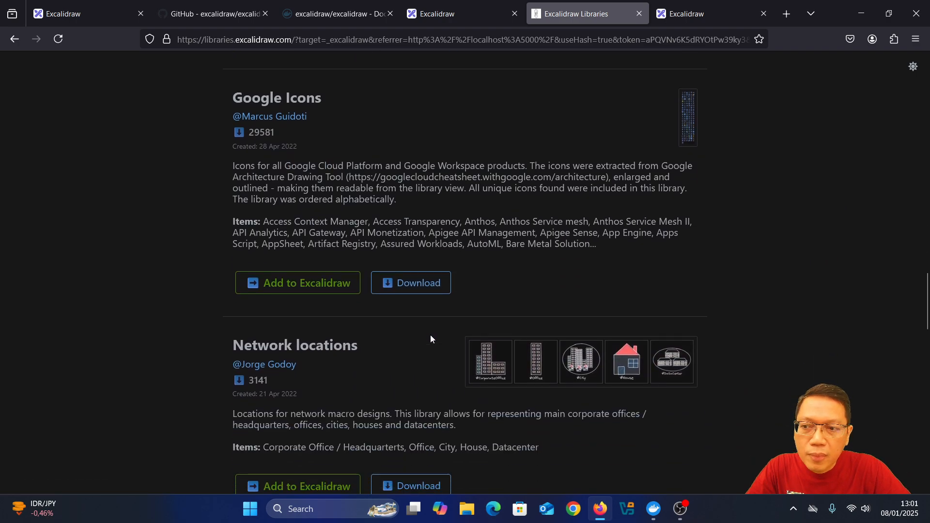
{"action": "scroll", "coordinate": [435, 338], "scroll_direction": "down", "scroll_amount": 5}
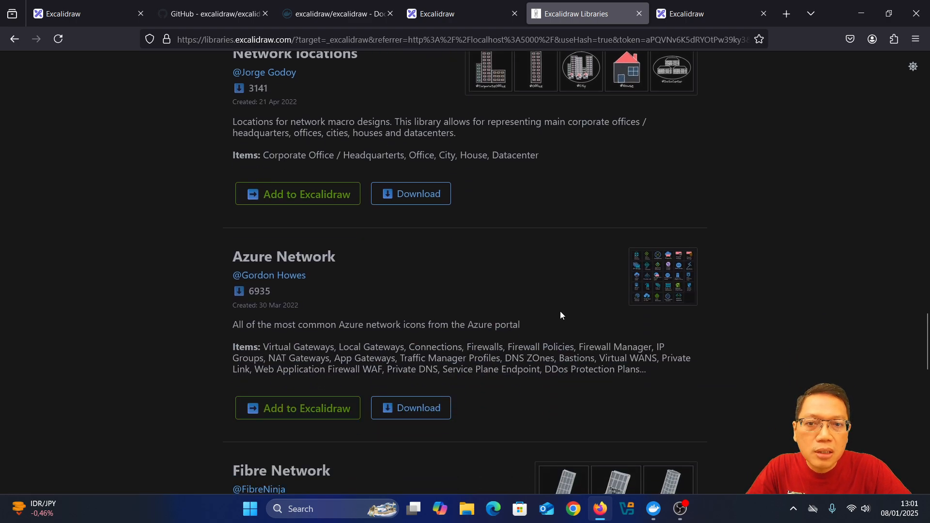
{"action": "scroll", "coordinate": [560, 315], "scroll_direction": "down", "scroll_amount": 8}
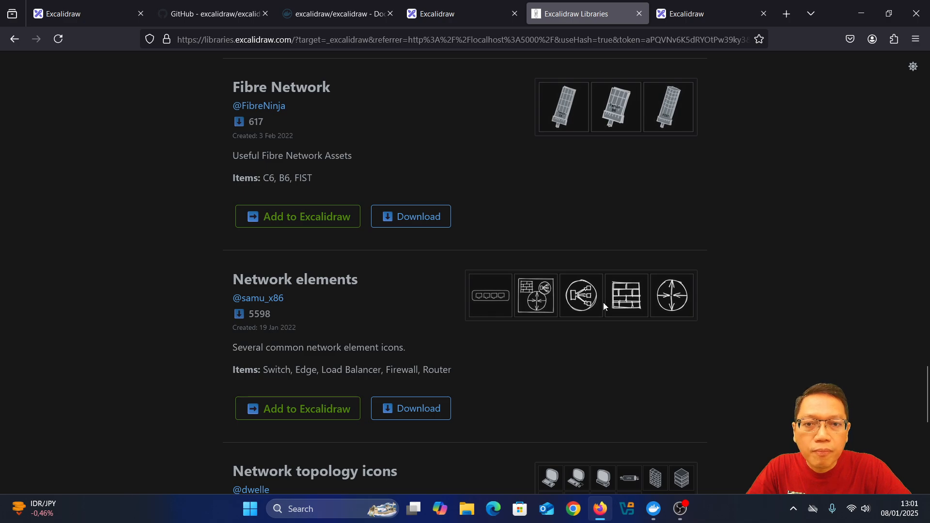
{"action": "scroll", "coordinate": [606, 319], "scroll_direction": "down", "scroll_amount": 3}
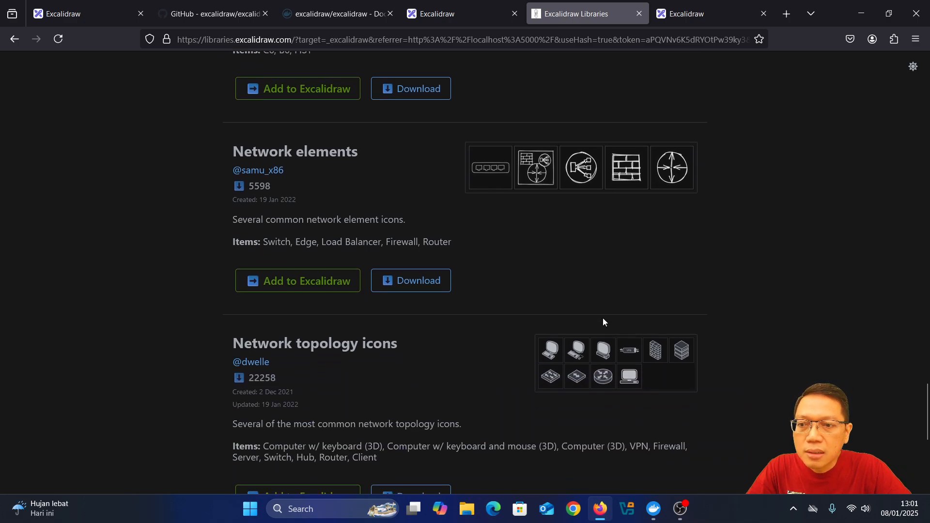
{"action": "scroll", "coordinate": [604, 321], "scroll_direction": "down", "scroll_amount": 1}
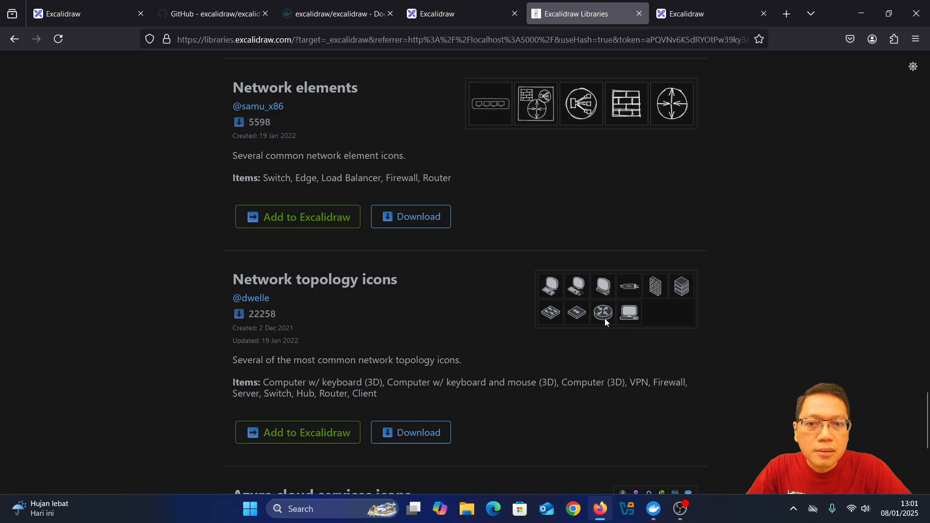
{"action": "scroll", "coordinate": [607, 320], "scroll_direction": "down", "scroll_amount": 3}
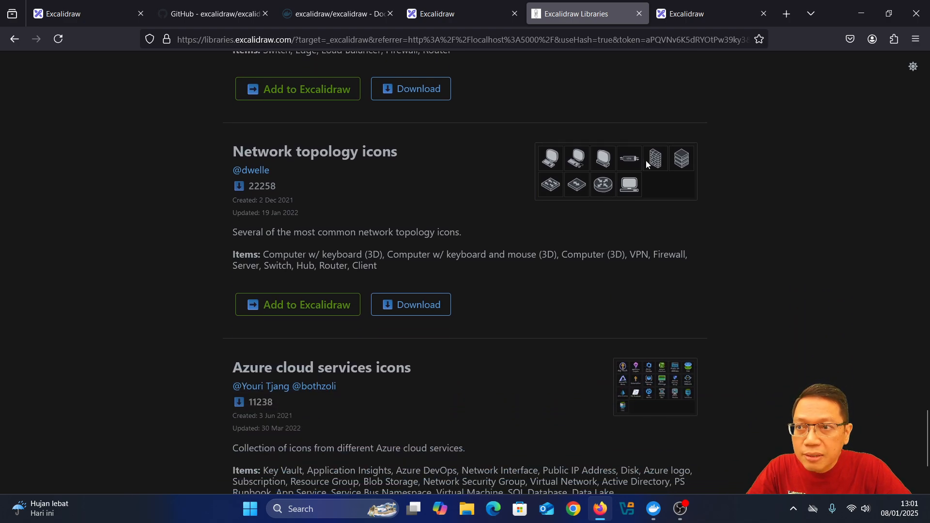
{"action": "scroll", "coordinate": [620, 213], "scroll_direction": "down", "scroll_amount": 3}
Return to the Network elements set with switch, firewall and router icons and add it to the Excalidraw shape library
{"action": "scroll", "coordinate": [616, 224], "scroll_direction": "up", "scroll_amount": 4}
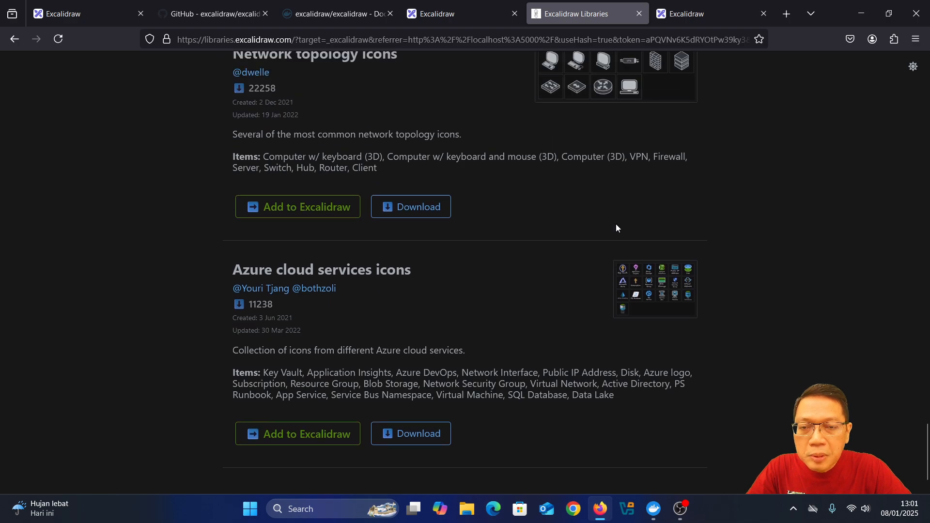
{"action": "scroll", "coordinate": [617, 224], "scroll_direction": "up", "scroll_amount": 4}
{"action": "scroll", "coordinate": [617, 224], "scroll_direction": "up", "scroll_amount": 4}
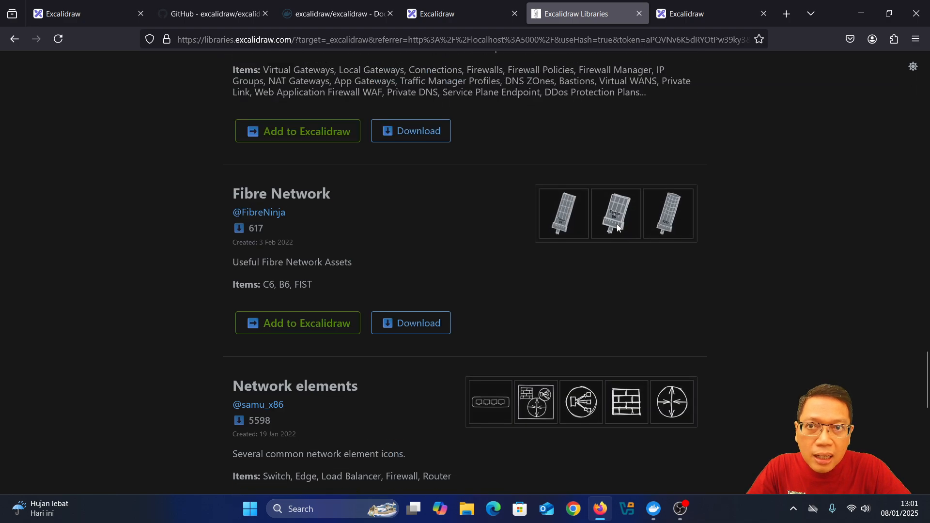
{"action": "scroll", "coordinate": [617, 228], "scroll_direction": "up", "scroll_amount": 10}
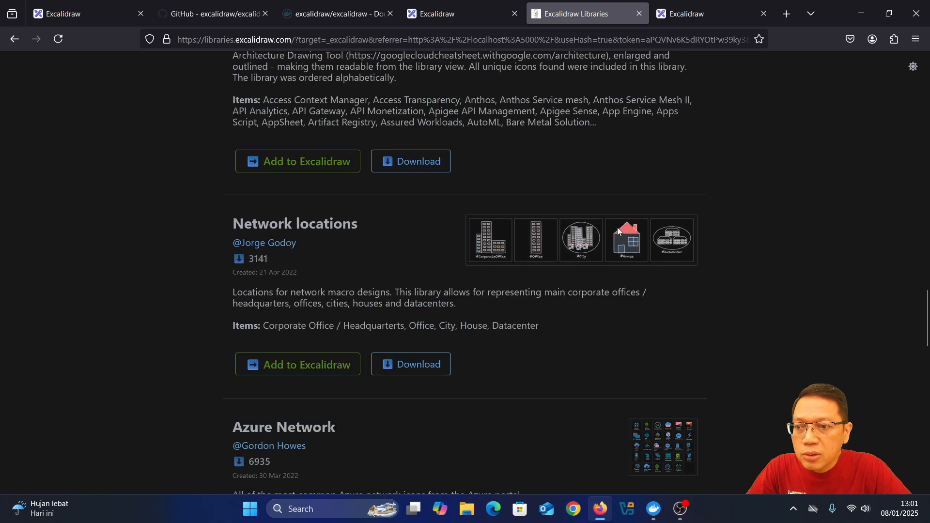
{"action": "scroll", "coordinate": [618, 232], "scroll_direction": "down", "scroll_amount": 5}
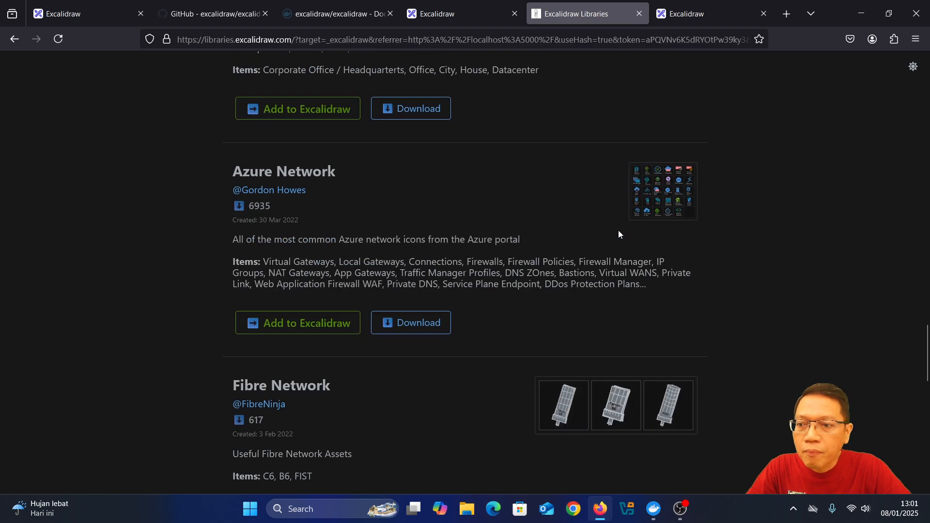
{"action": "scroll", "coordinate": [618, 234], "scroll_direction": "down", "scroll_amount": 6}
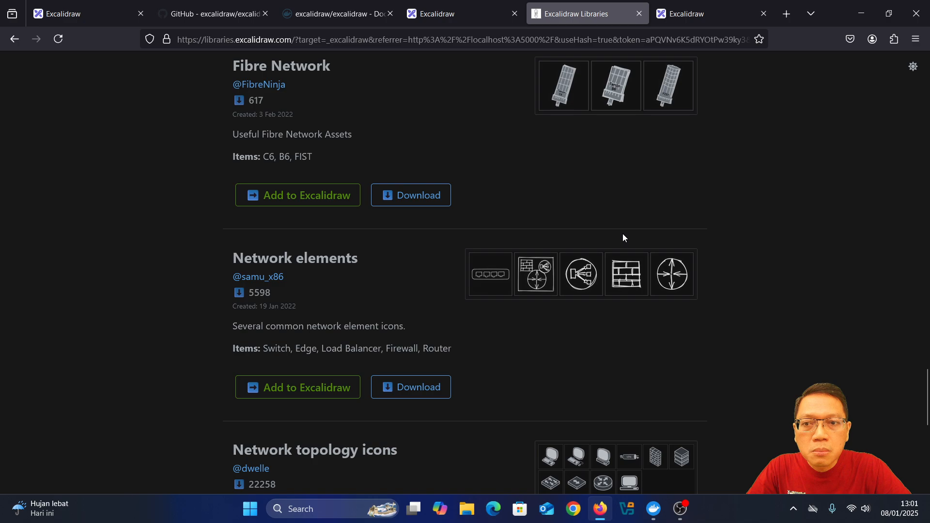
{"action": "left_click", "coordinate": [327, 387]}
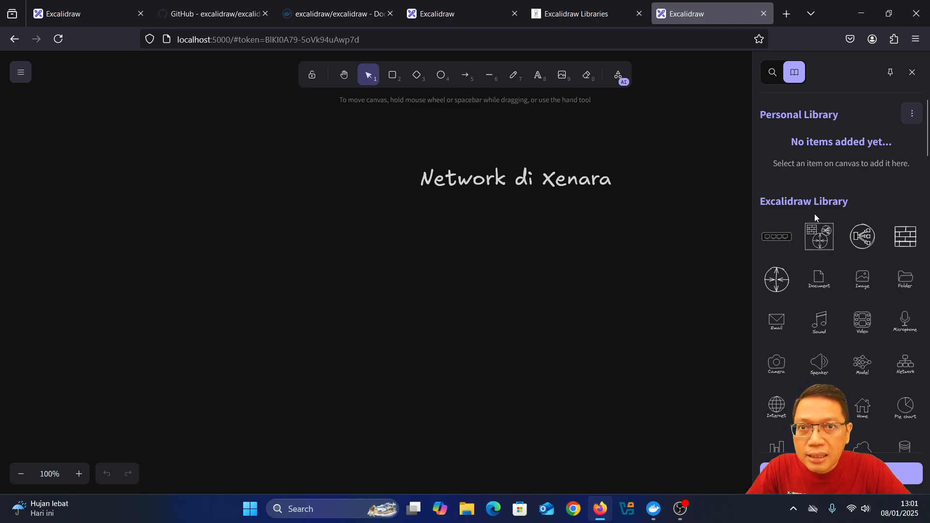
Open flaticon.com in a new browser tab and dismiss the Google login prompt
{"action": "left_click", "coordinate": [789, 17]}
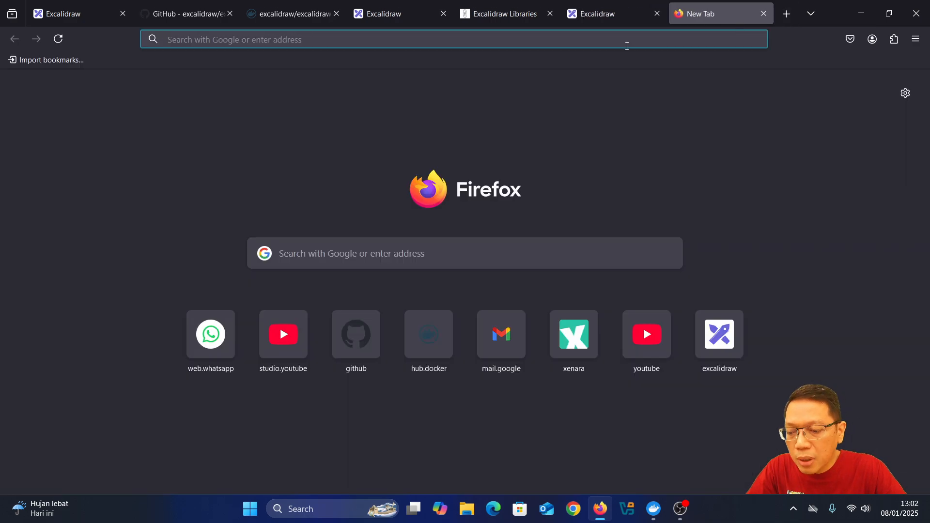
{"action": "type", "text": "flat"}
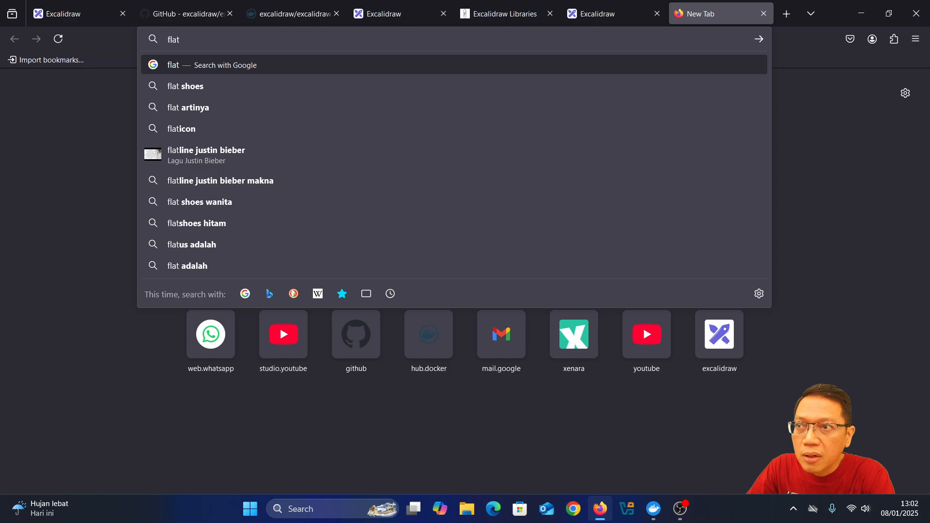
{"action": "type", "text": "ic"}
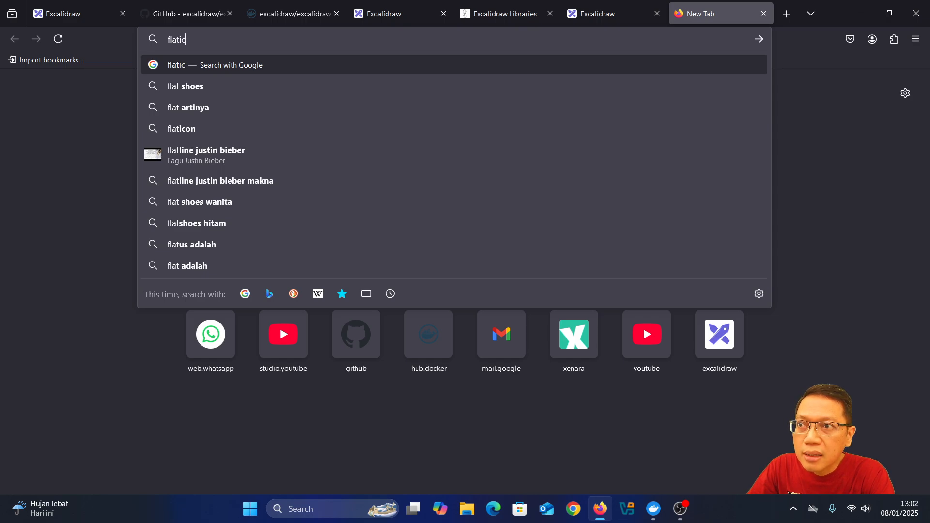
{"action": "type", "text": "on"}
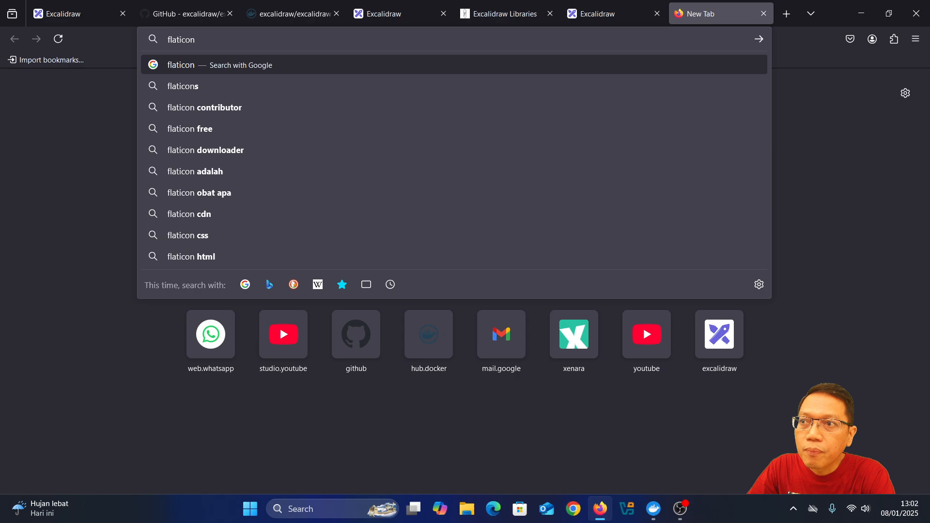
{"action": "type", "text": ".com"}
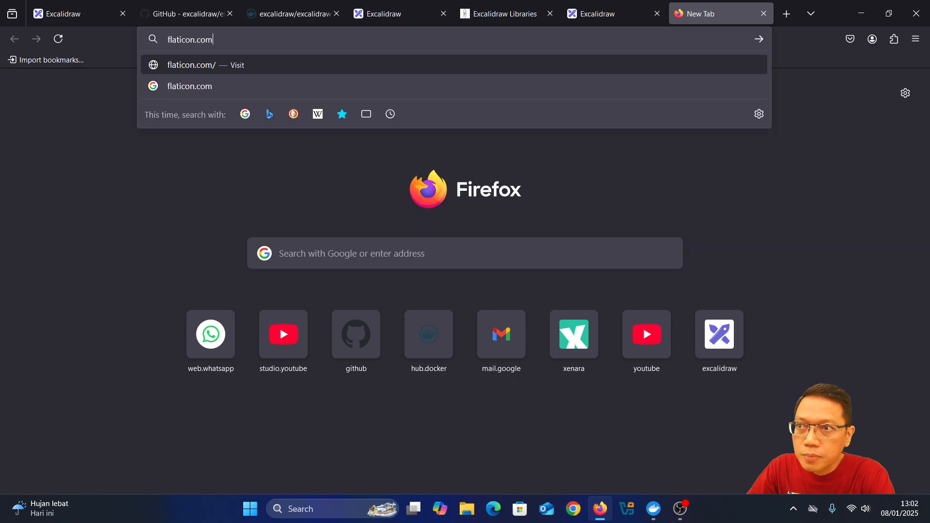
{"action": "key", "text": "Return"}
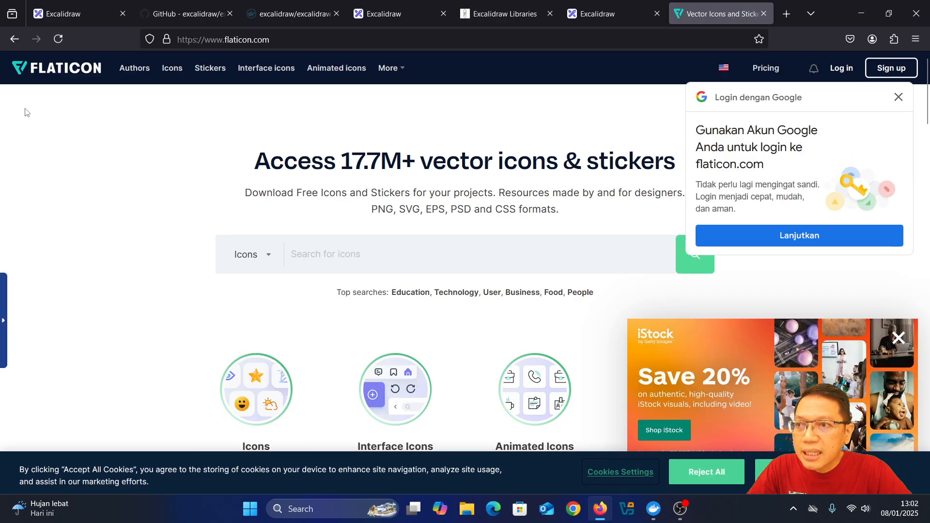
{"action": "left_click", "coordinate": [899, 99]}
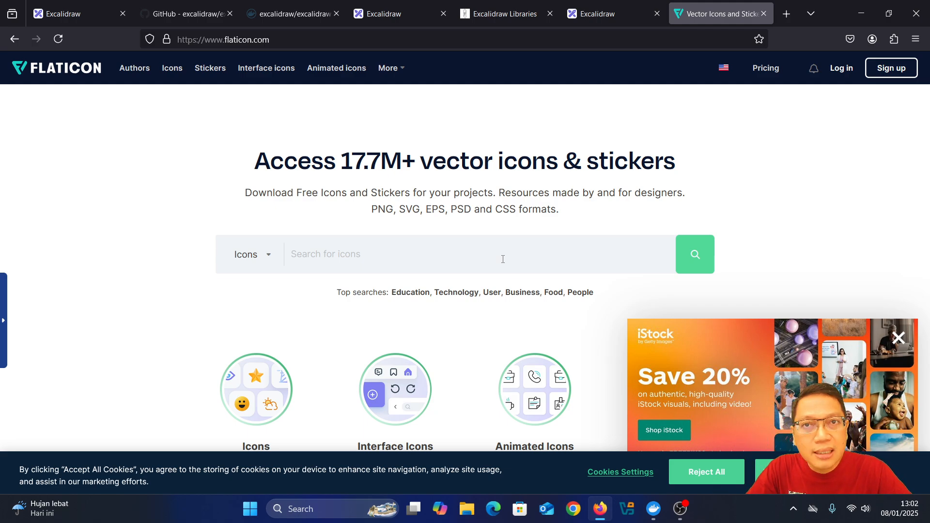
Search Flaticon for "parabola" icons, close the iStock pop-up window and look over the icons found
{"action": "left_click", "coordinate": [418, 260]}
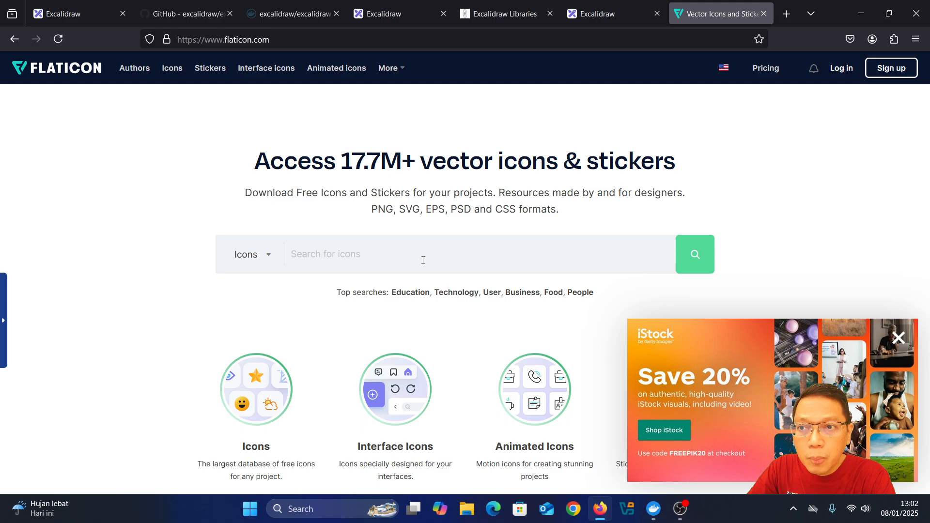
{"action": "type", "text": "parabola"}
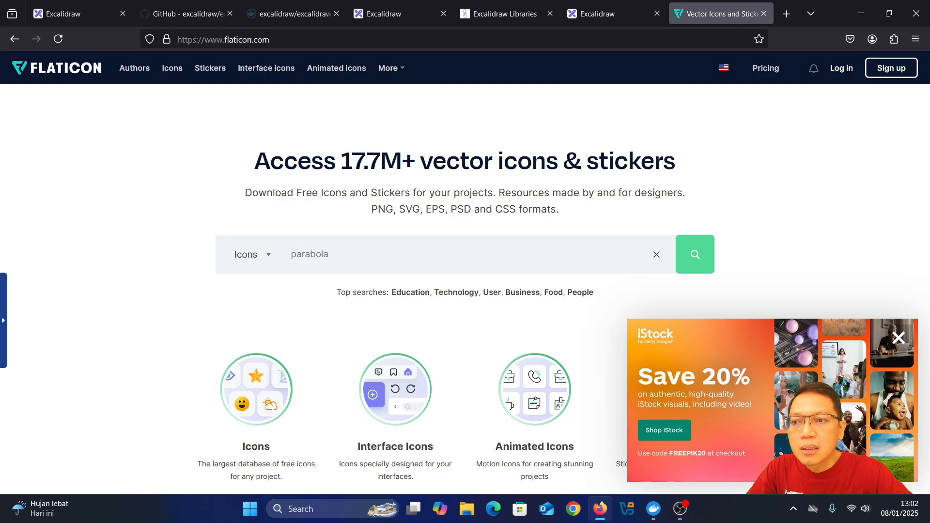
{"action": "key", "text": "Return"}
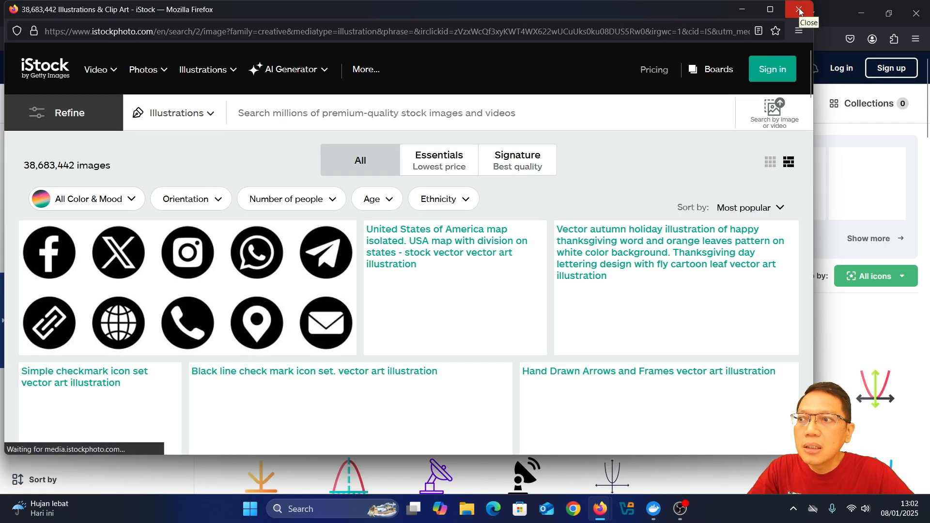
{"action": "left_click", "coordinate": [798, 10]}
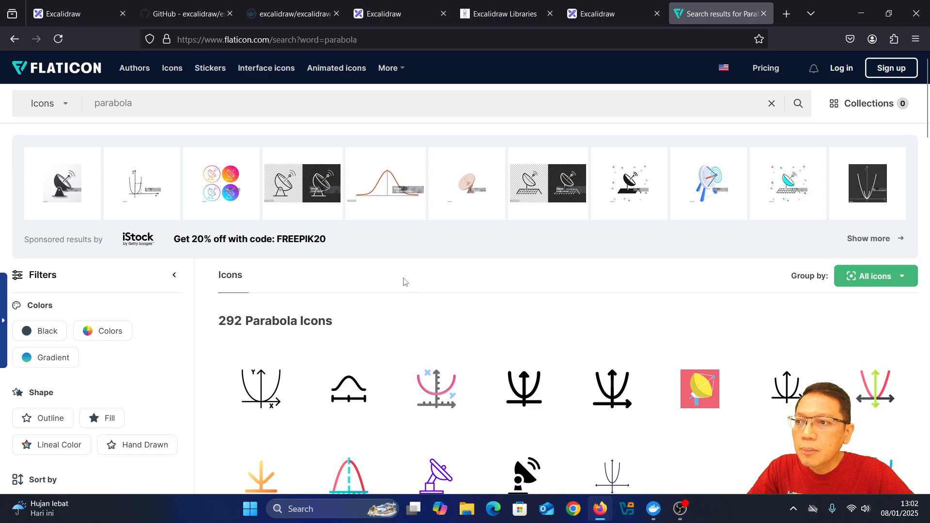
{"action": "scroll", "coordinate": [402, 288], "scroll_direction": "down", "scroll_amount": 3}
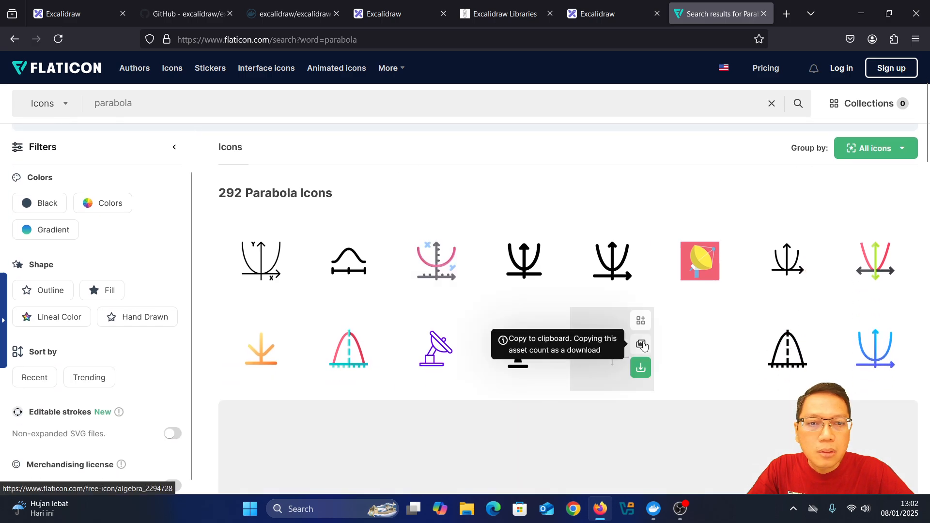
{"action": "scroll", "coordinate": [485, 312], "scroll_direction": "up", "scroll_amount": 3}
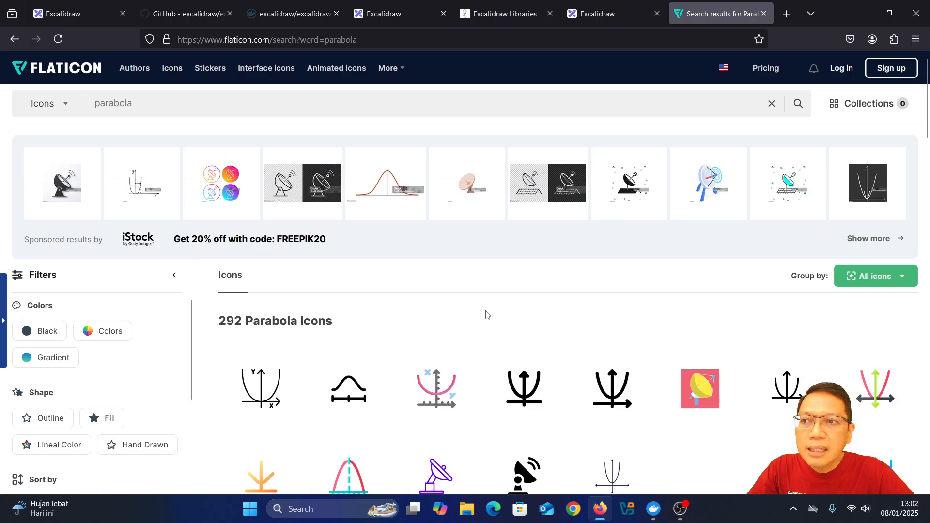
Replace the Flaticon icon search with "antena"
{"action": "double_click", "coordinate": [132, 103]}
{"action": "type", "text": "a"}
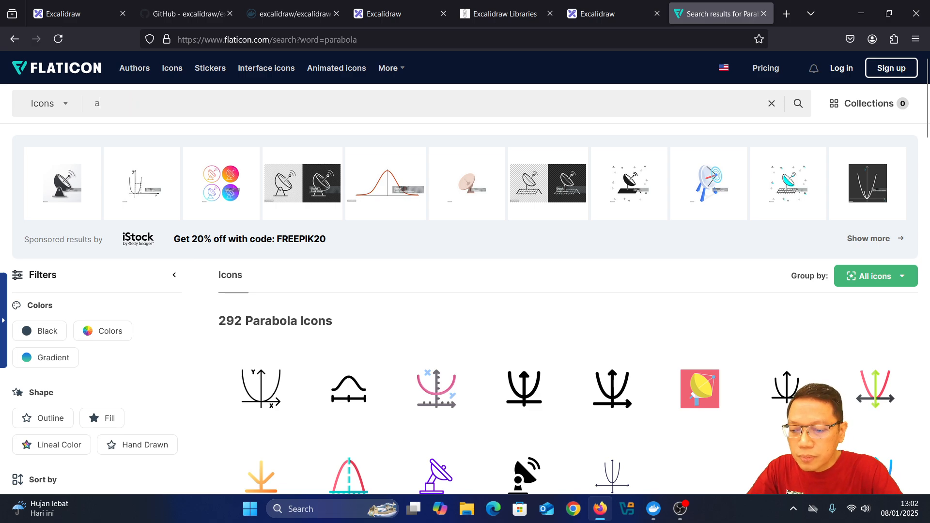
{"action": "type", "text": "ntena"}
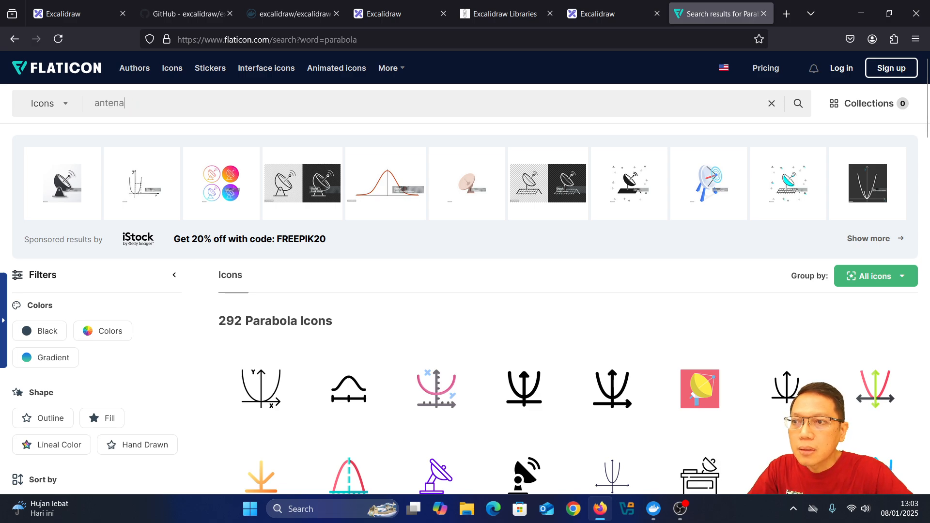
{"action": "key", "text": "Return"}
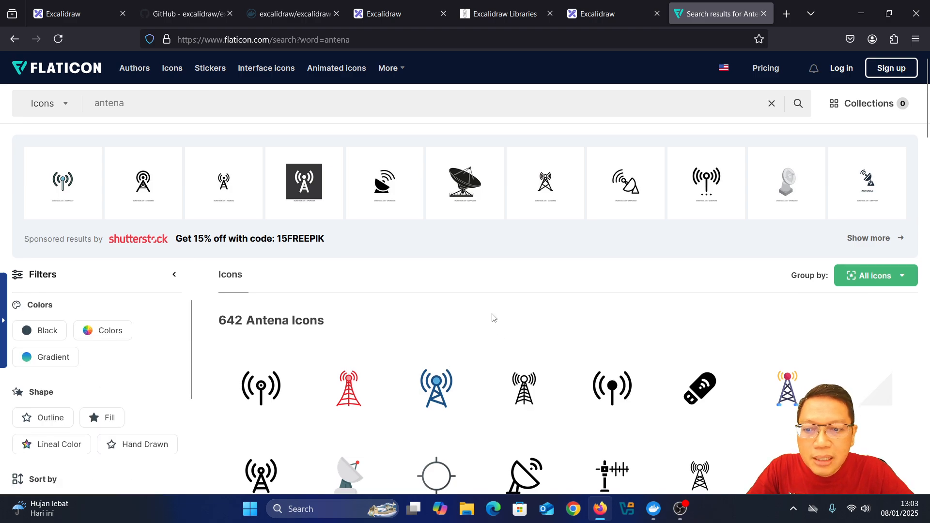
Find an outlined satellite dish icon in the Flaticon "antena" results and download it free as a 512px PNG
{"action": "scroll", "coordinate": [490, 317], "scroll_direction": "down", "scroll_amount": 2}
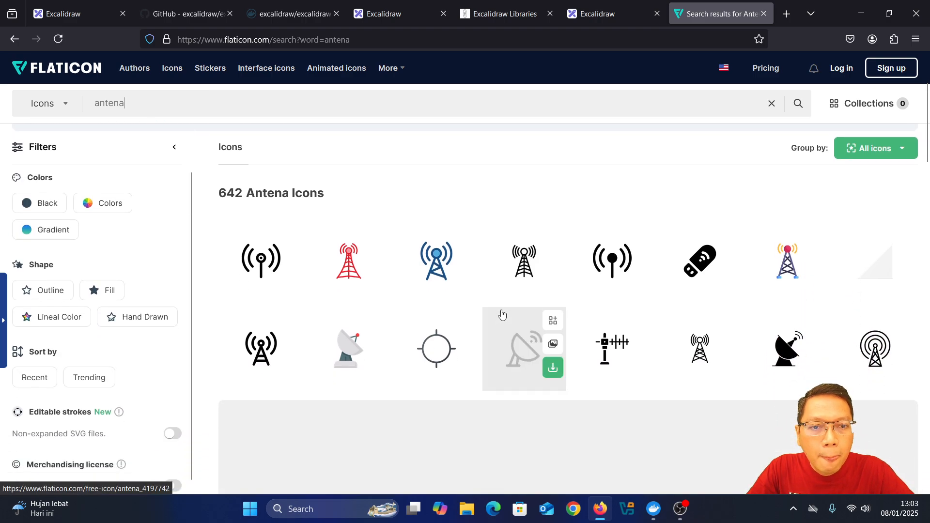
{"action": "scroll", "coordinate": [504, 315], "scroll_direction": "down", "scroll_amount": 4}
{"action": "scroll", "coordinate": [504, 310], "scroll_direction": "down", "scroll_amount": 1}
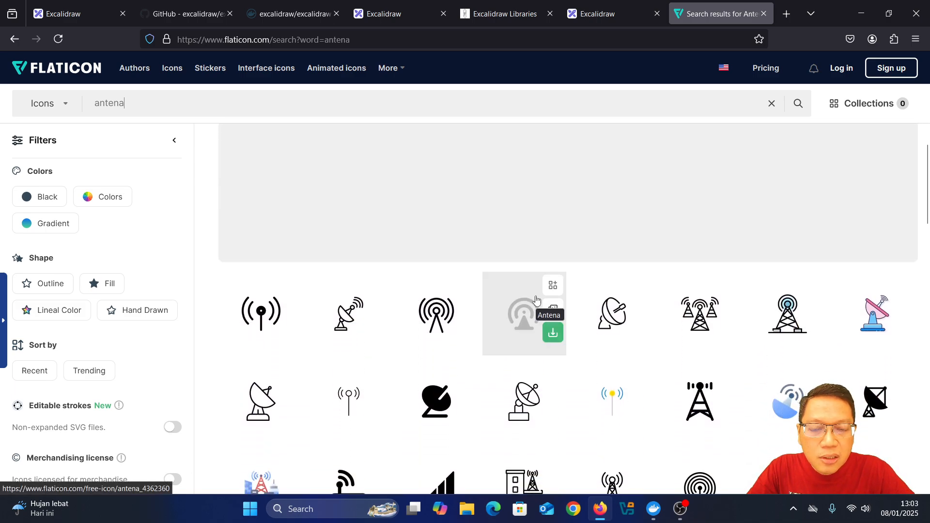
{"action": "scroll", "coordinate": [535, 300], "scroll_direction": "down", "scroll_amount": 1}
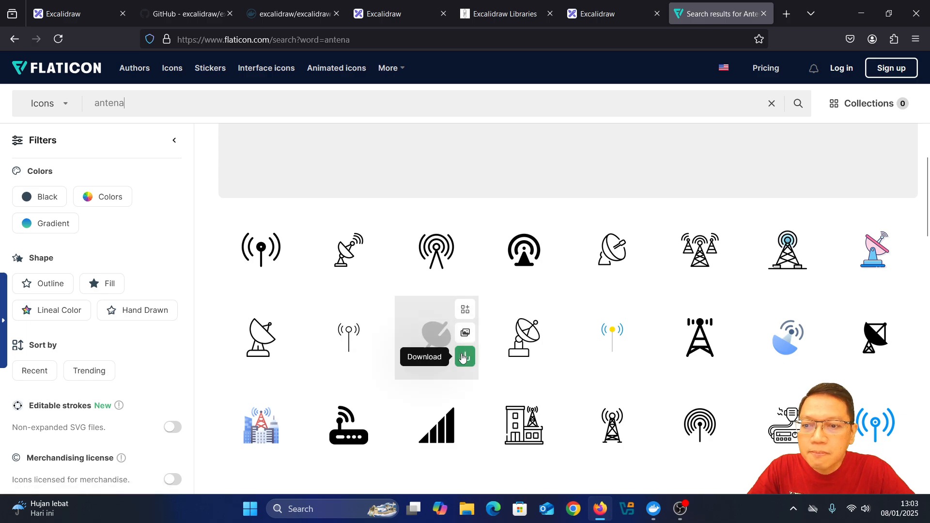
{"action": "left_click", "coordinate": [611, 259]}
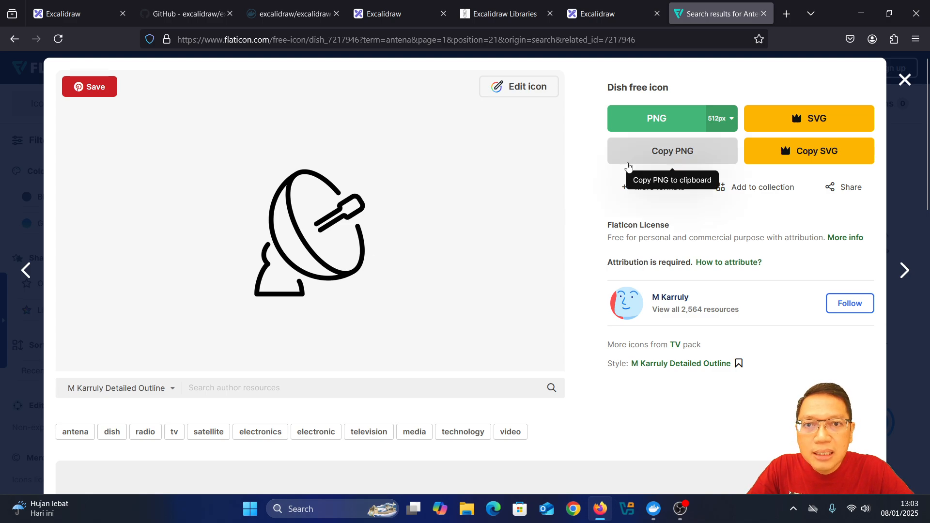
{"action": "left_click", "coordinate": [676, 120]}
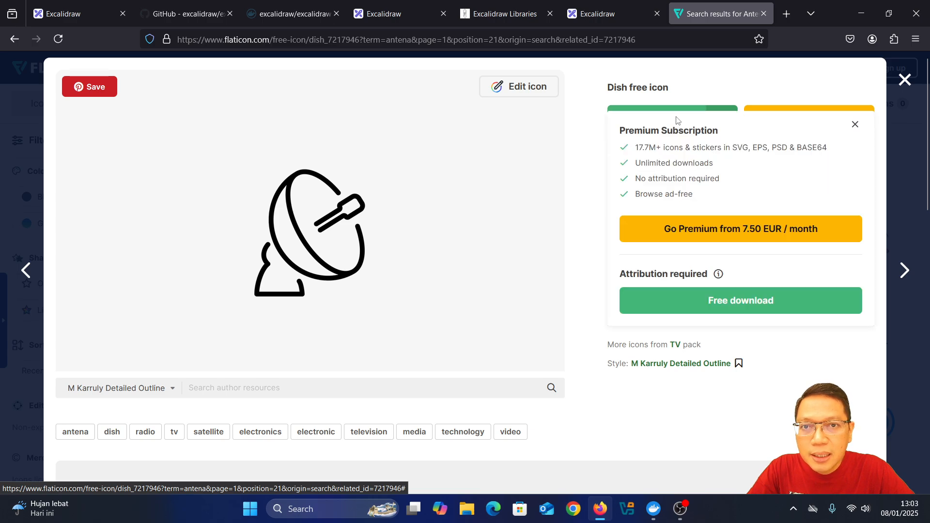
{"action": "left_click", "coordinate": [701, 312]}
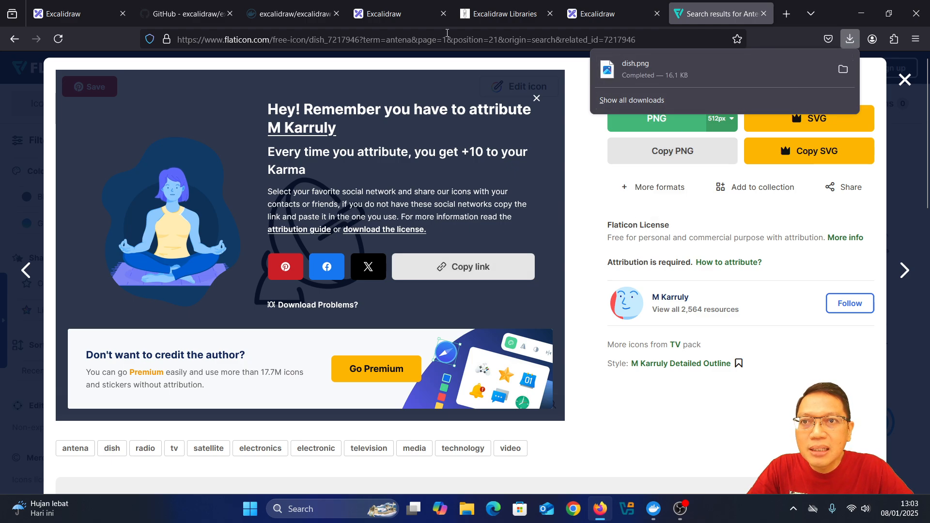
Return to the Excalidraw canvas at localhost:5000 and insert dish.png from the Downloads folder beside the "Network di Xenara" title
{"action": "left_click", "coordinate": [407, 17]}
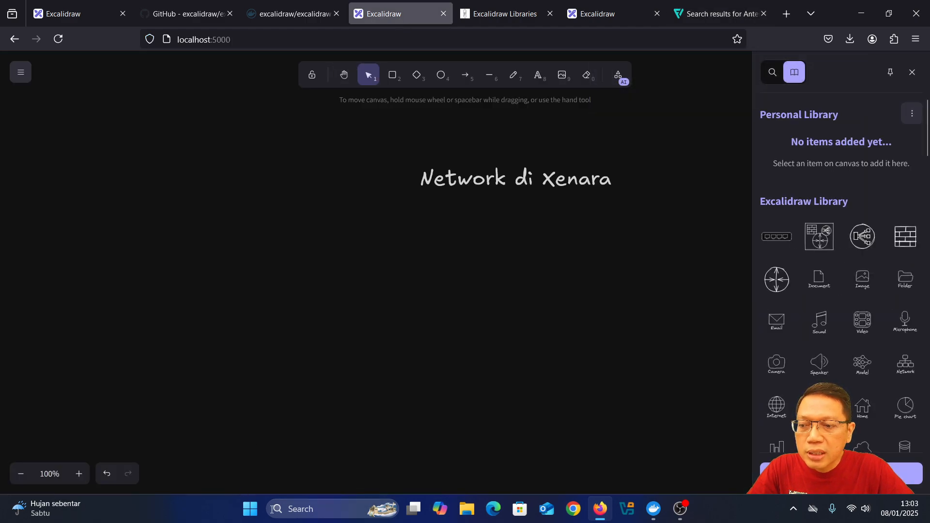
{"action": "left_click", "coordinate": [851, 41]}
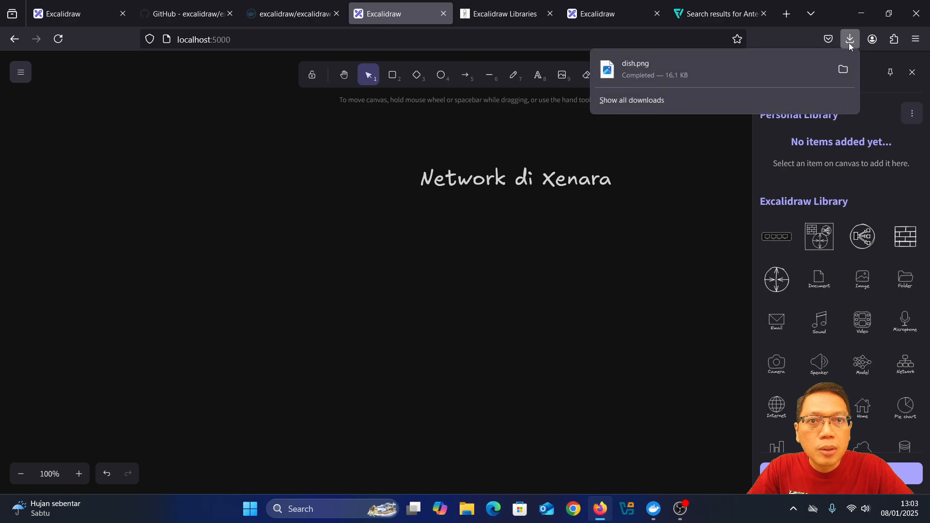
{"action": "left_click", "coordinate": [844, 71]}
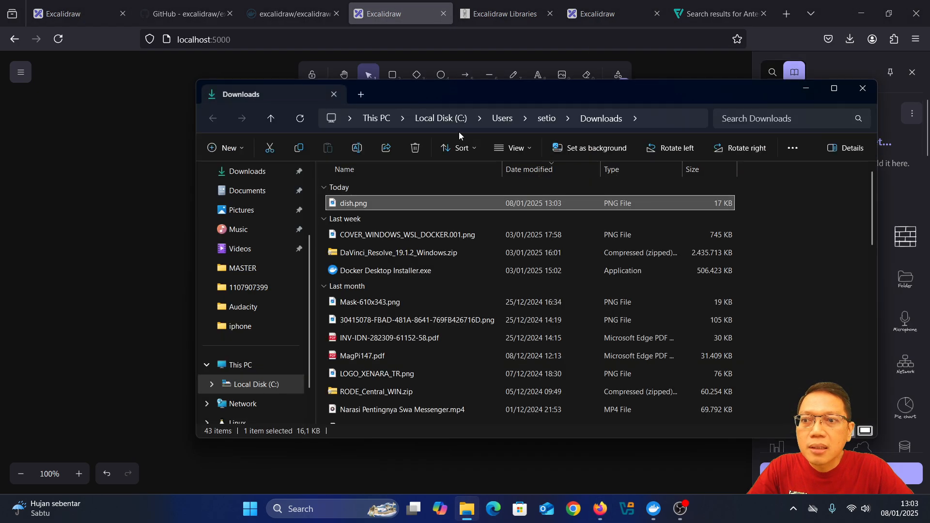
{"action": "left_click_drag", "start_coordinate": [429, 94], "coordinate": [532, 159]}
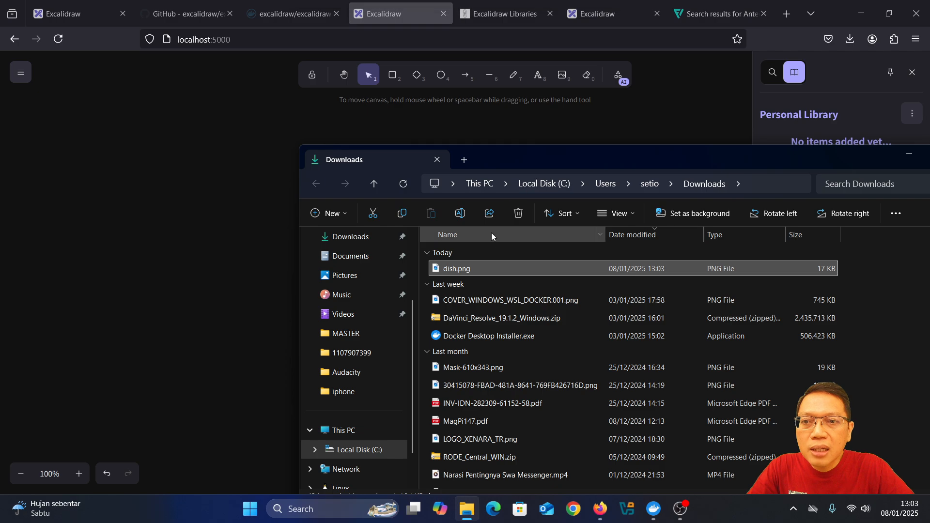
{"action": "left_click_drag", "start_coordinate": [452, 268], "coordinate": [225, 312]}
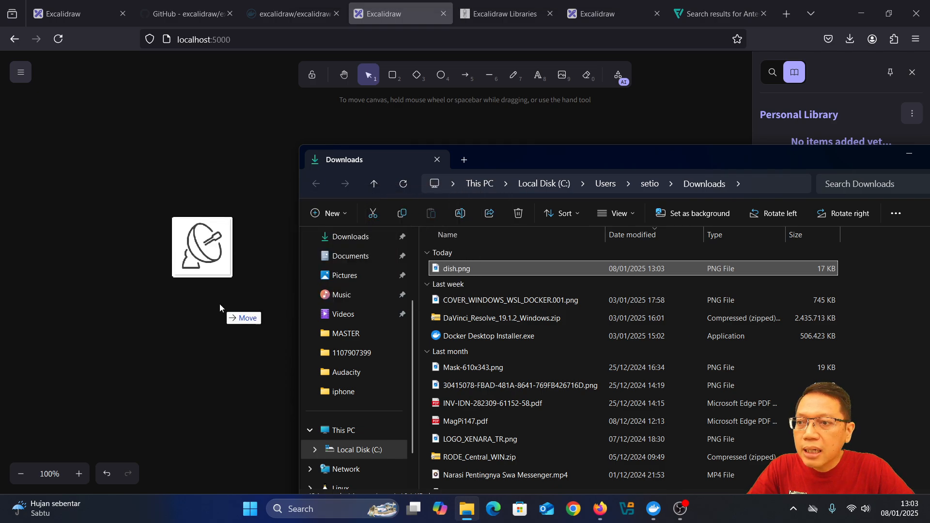
{"action": "left_click", "coordinate": [230, 164]}
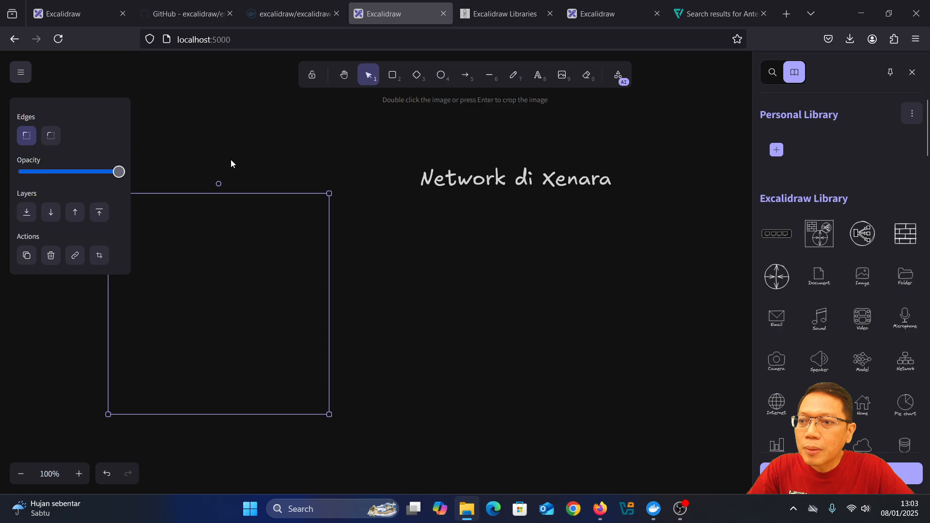
Close the shape library and switch the Excalidraw theme from dark to light
{"action": "left_click", "coordinate": [266, 270]}
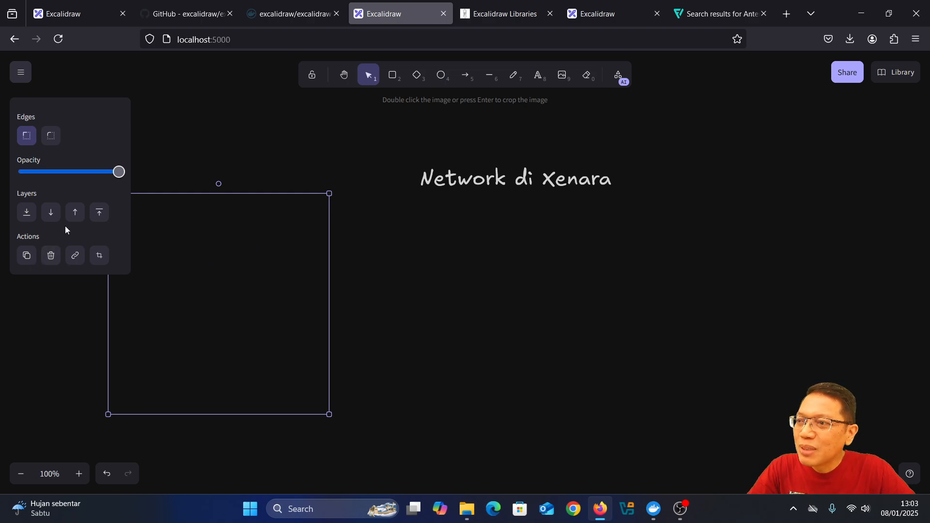
{"action": "left_click", "coordinate": [21, 72]}
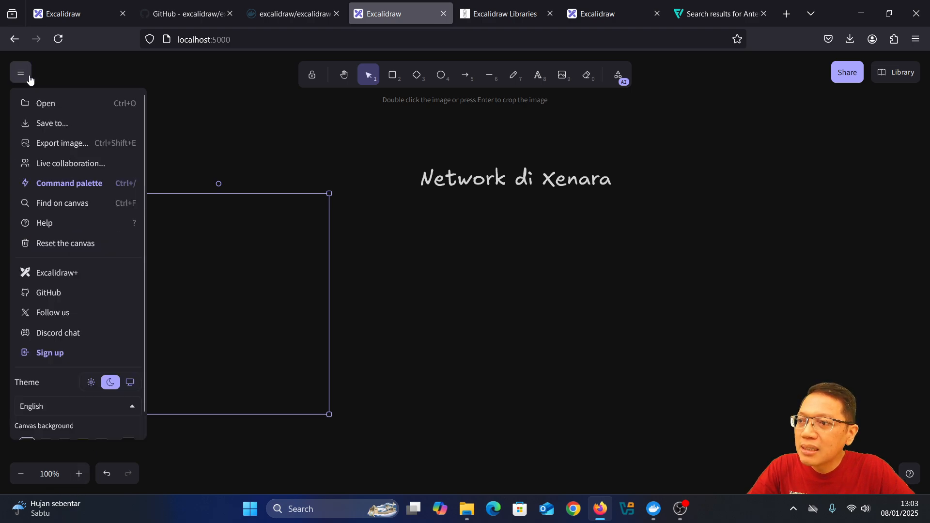
{"action": "left_click", "coordinate": [91, 382]}
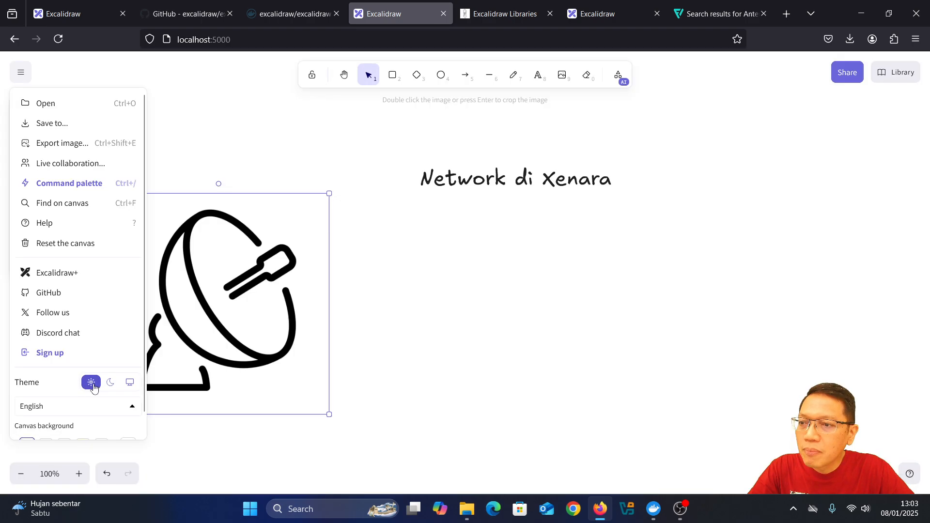
{"action": "left_click", "coordinate": [280, 357]}
Shrink the dish image to a small icon and position it below and left of the "Network di Xenara" title
{"action": "left_click_drag", "start_coordinate": [280, 357], "coordinate": [364, 396]}
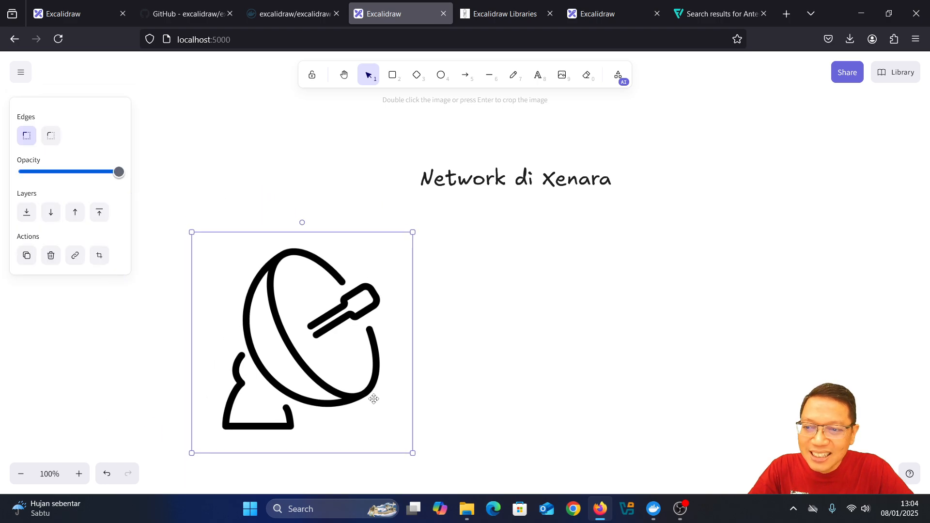
{"action": "left_click_drag", "start_coordinate": [412, 453], "coordinate": [281, 321]}
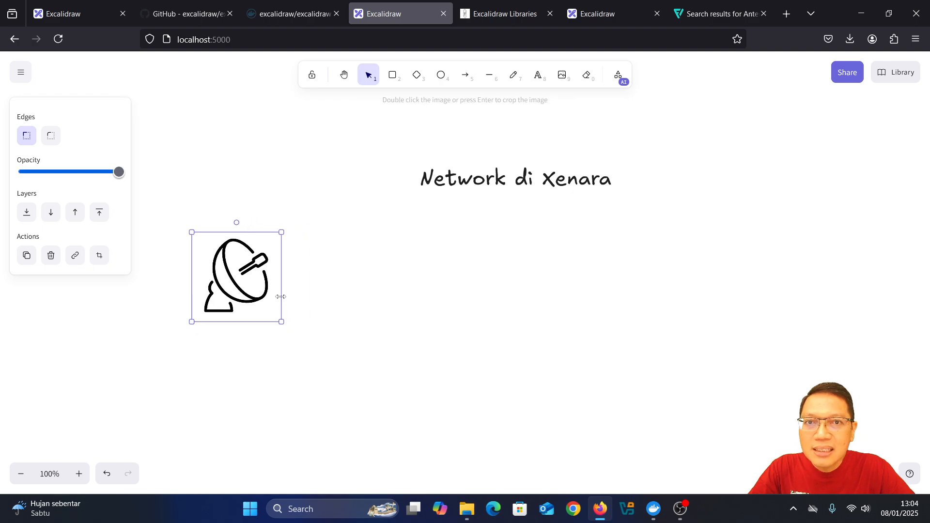
{"action": "left_click_drag", "start_coordinate": [250, 293], "coordinate": [309, 335]}
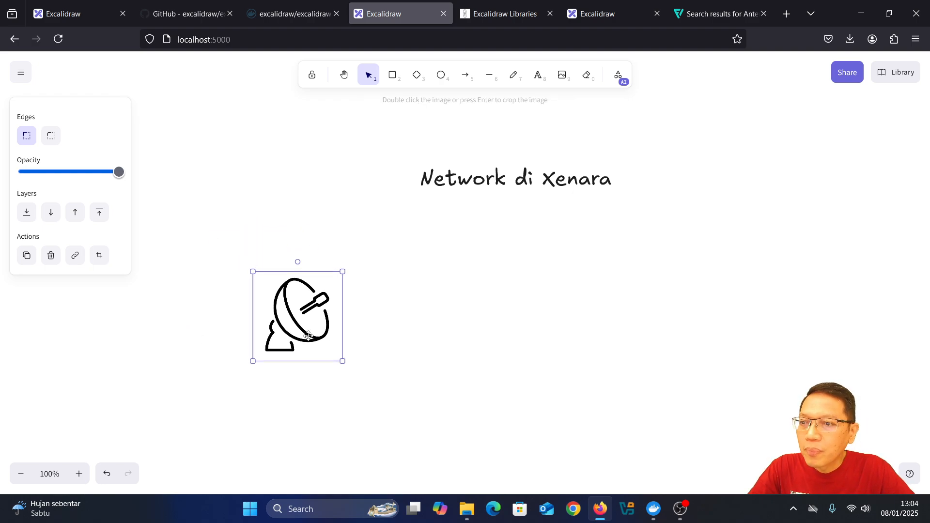
{"action": "double_click", "coordinate": [303, 333]}
{"action": "left_click", "coordinate": [389, 374]}
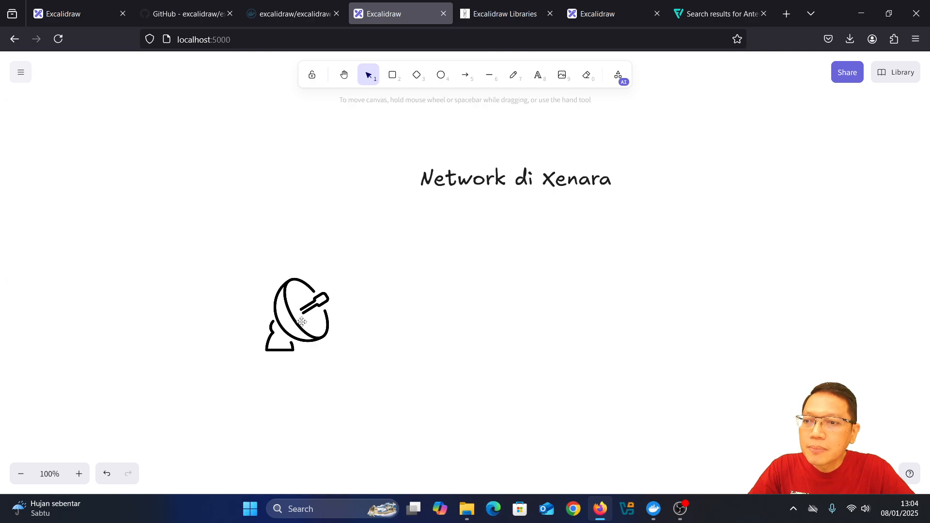
{"action": "left_click", "coordinate": [303, 321]}
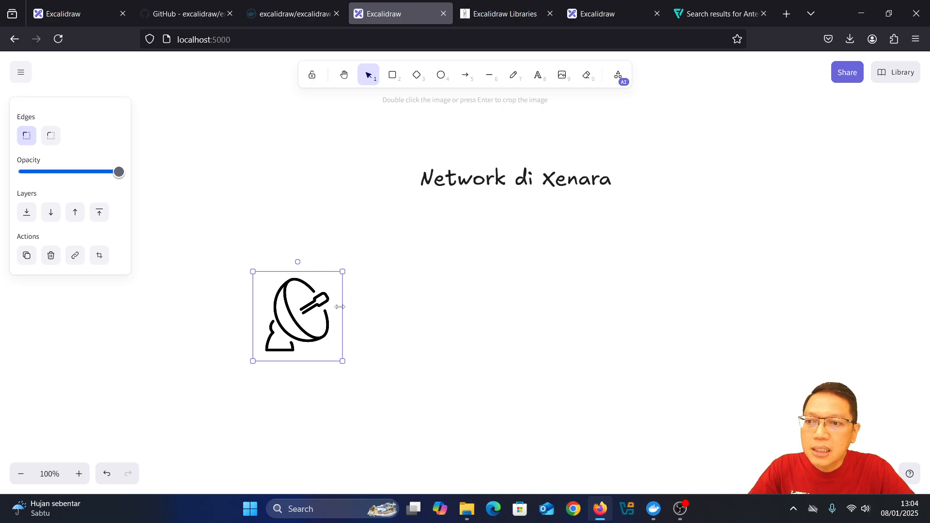
{"action": "left_click_drag", "start_coordinate": [319, 336], "coordinate": [371, 327]}
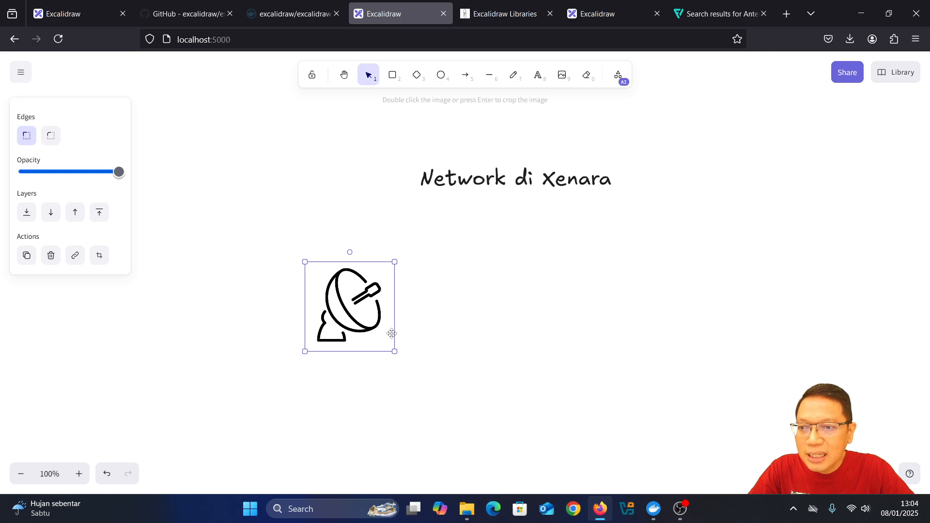
{"action": "left_click_drag", "start_coordinate": [393, 349], "coordinate": [358, 309]}
{"action": "left_click", "coordinate": [380, 304]}
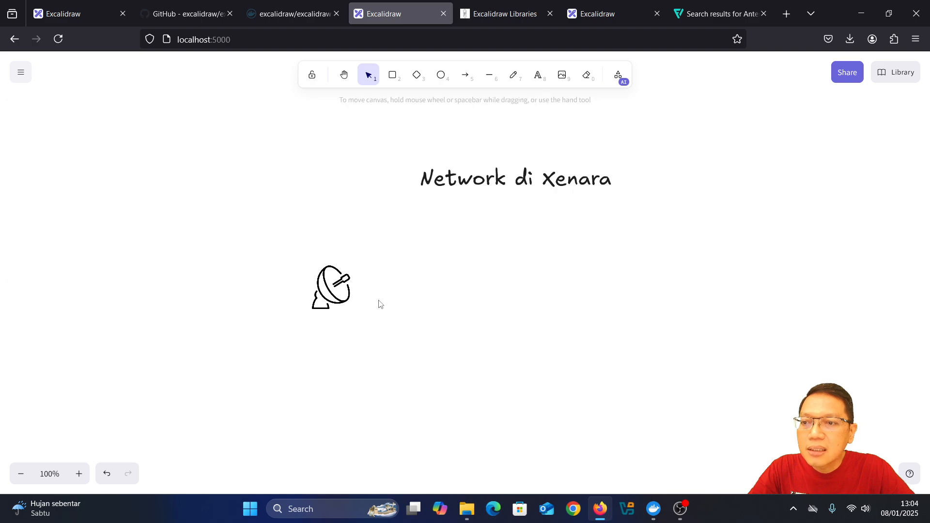
Add the text label "Starlink" in font size M and place it directly under the dish icon
{"action": "left_click", "coordinate": [544, 78]}
{"action": "left_click", "coordinate": [297, 326]}
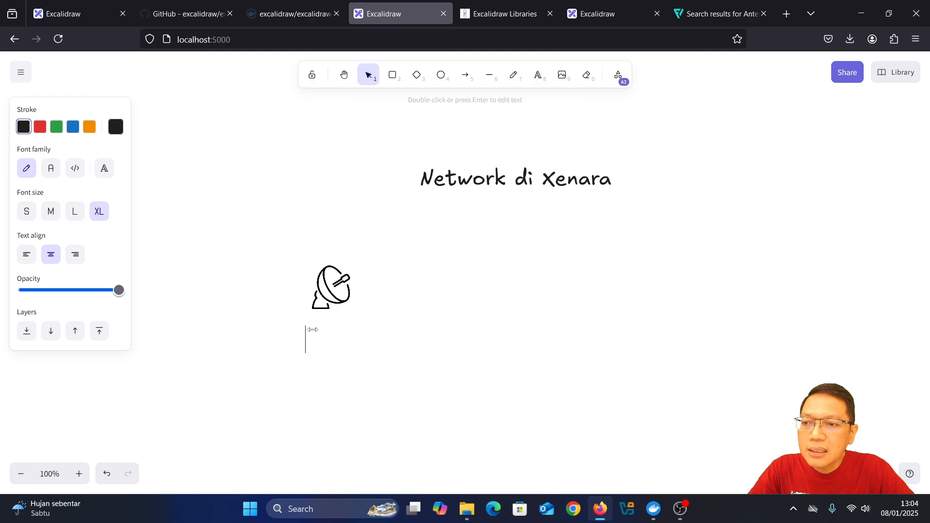
{"action": "type", "text": "Starlink"}
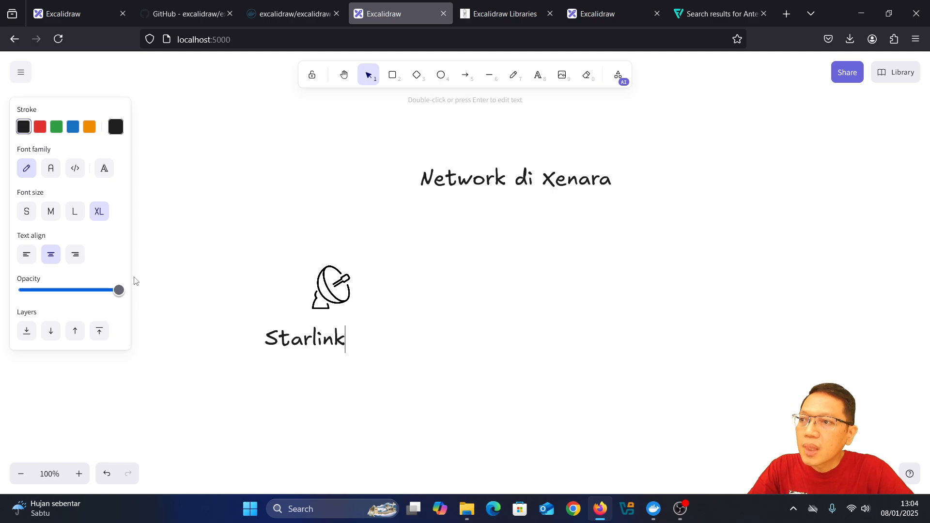
{"action": "left_click", "coordinate": [28, 212]}
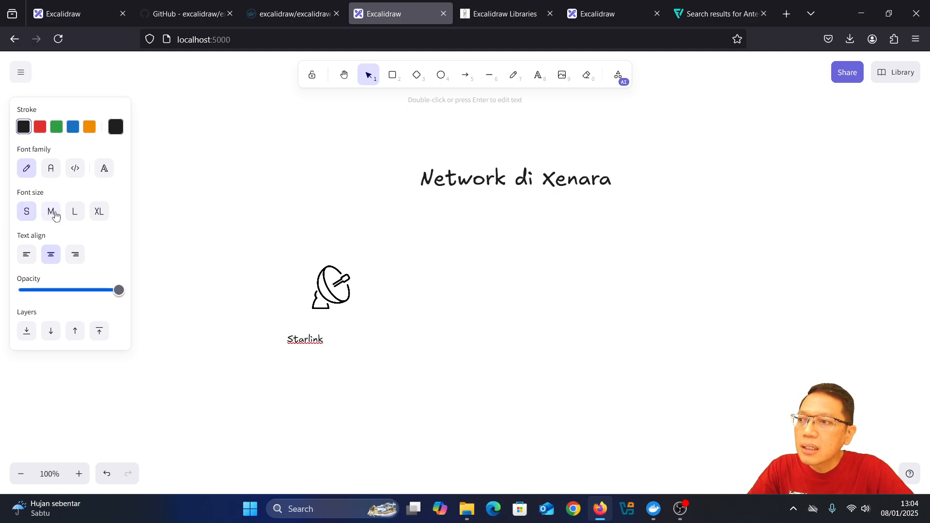
{"action": "left_click", "coordinate": [51, 211]}
{"action": "left_click", "coordinate": [289, 323]}
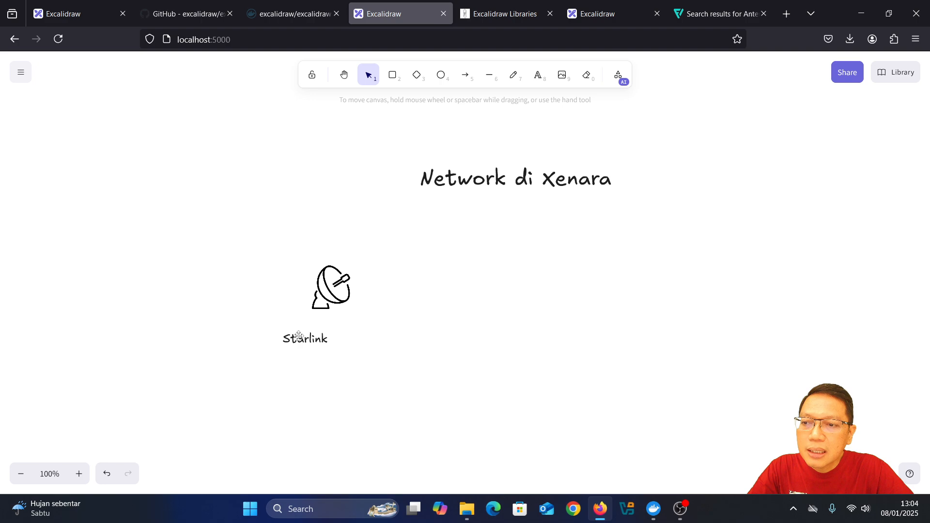
{"action": "left_click_drag", "start_coordinate": [298, 339], "coordinate": [319, 328]}
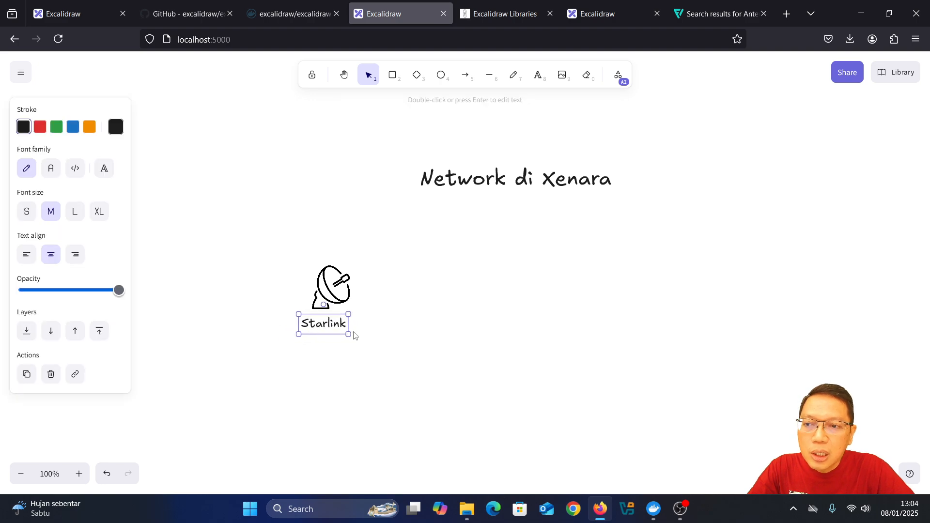
{"action": "left_click", "coordinate": [376, 336]}
Return to Flaticon, close the dish icon's details, search for "router switch" icons and browse the results
{"action": "left_click", "coordinate": [724, 13]}
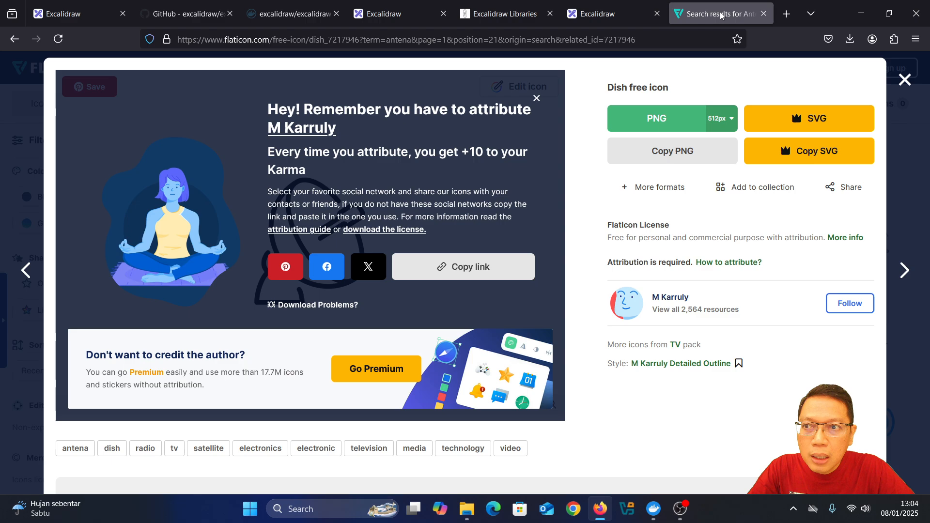
{"action": "left_click", "coordinate": [537, 99]}
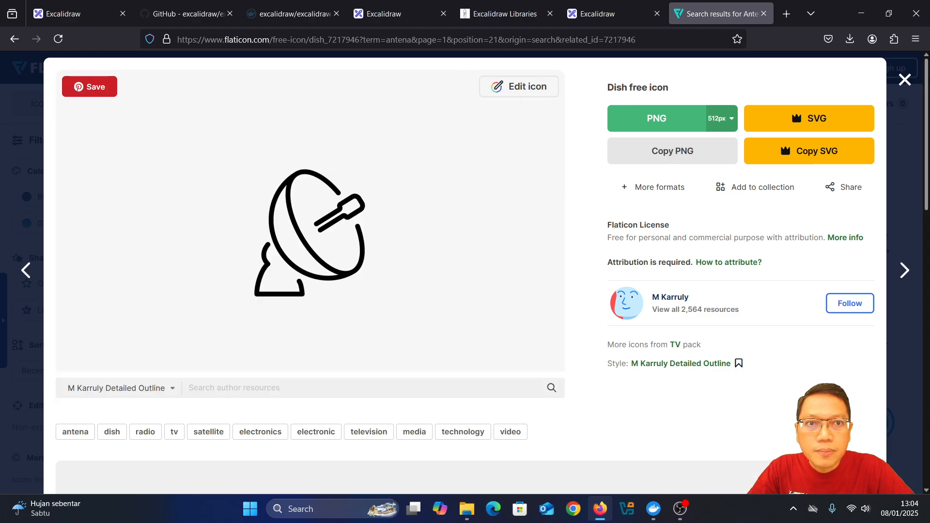
{"action": "left_click", "coordinate": [905, 79]}
{"action": "double_click", "coordinate": [143, 109]}
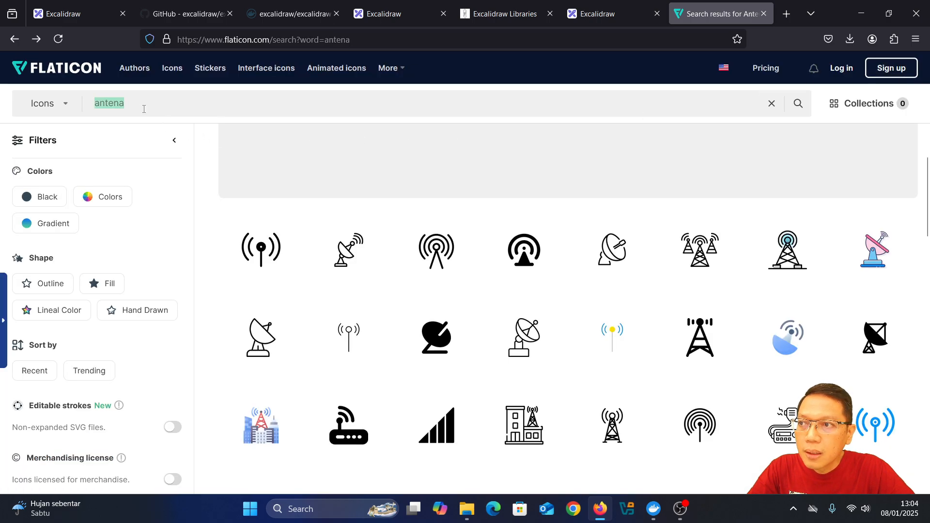
{"action": "type", "text": "ro"}
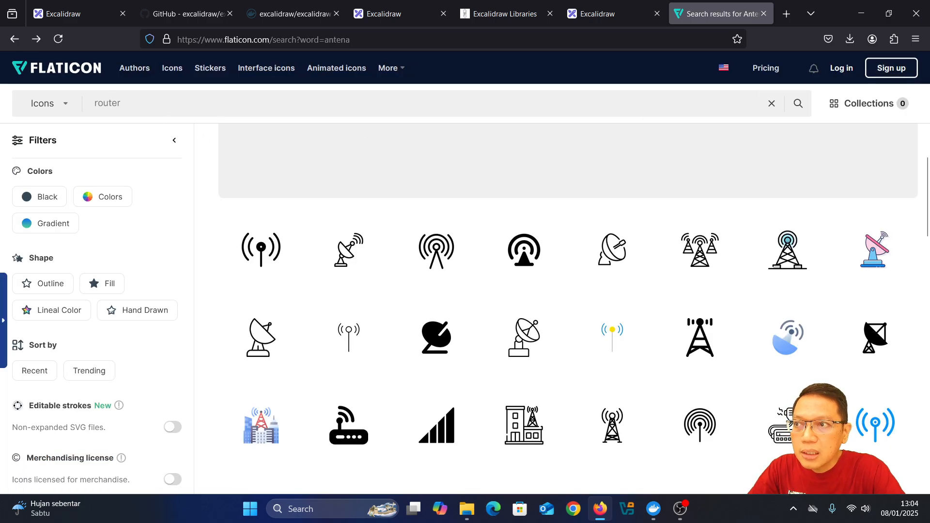
{"action": "type", "text": "uter"}
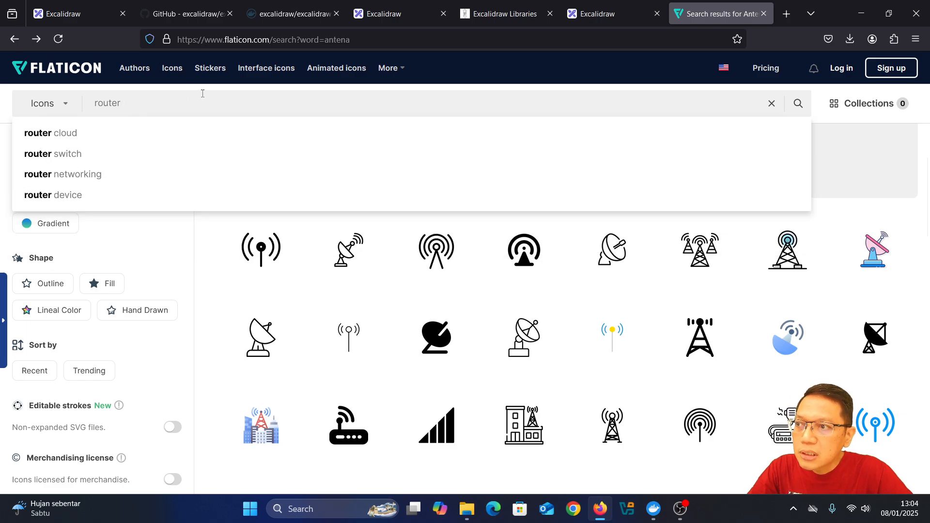
{"action": "left_click", "coordinate": [76, 159]}
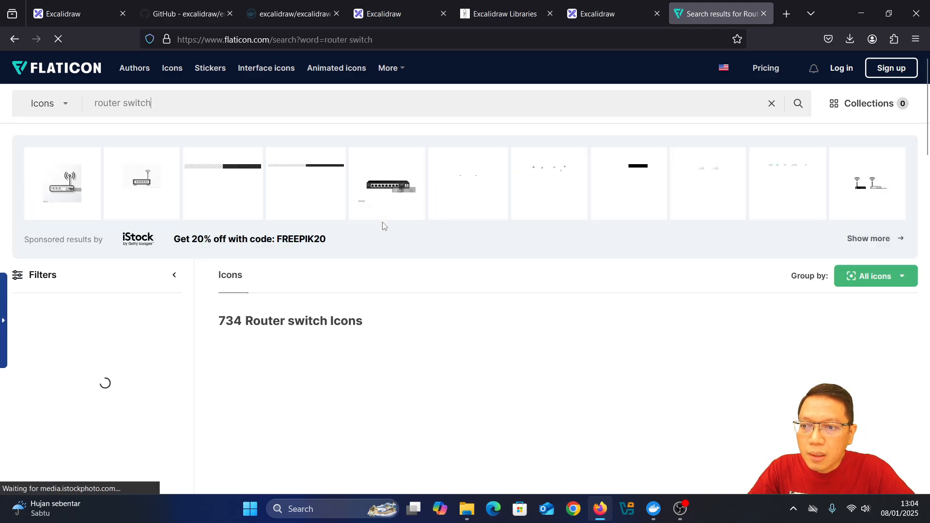
{"action": "scroll", "coordinate": [394, 268], "scroll_direction": "down", "scroll_amount": 2}
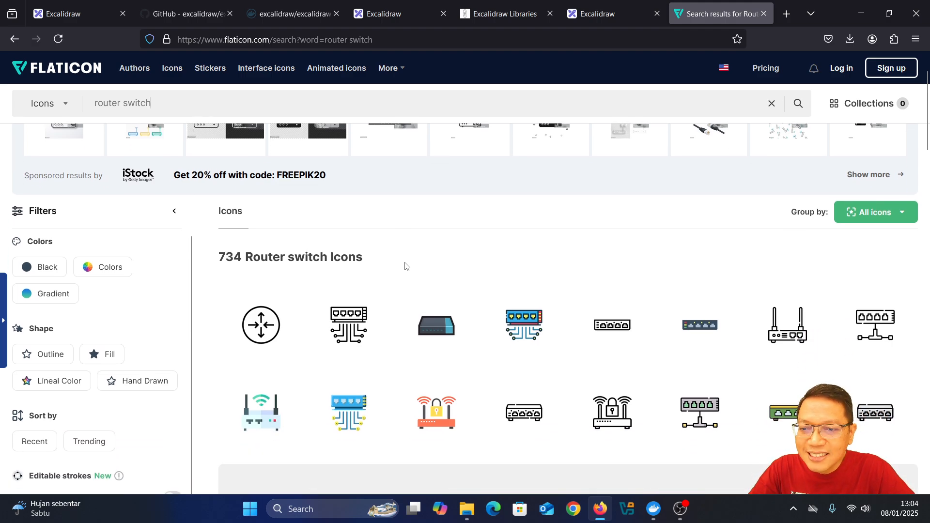
{"action": "scroll", "coordinate": [405, 266], "scroll_direction": "down", "scroll_amount": 4}
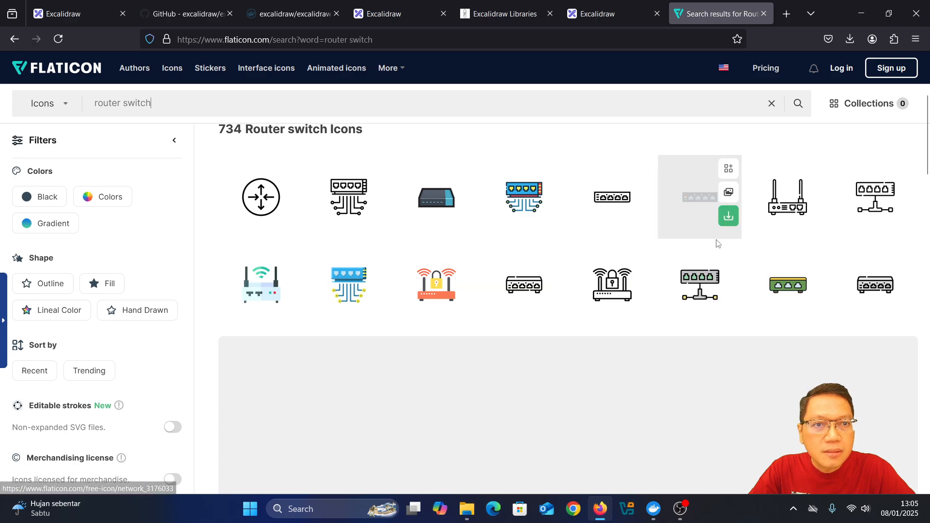
Browse the "router switch" icon results and open the details of the black Wireless Connection icon
{"action": "scroll", "coordinate": [717, 243], "scroll_direction": "down", "scroll_amount": 5}
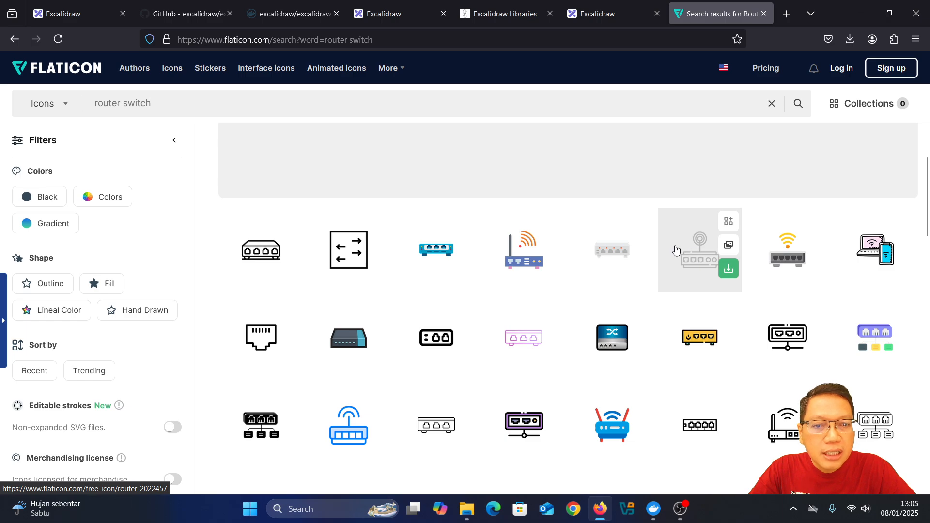
{"action": "scroll", "coordinate": [671, 250], "scroll_direction": "down", "scroll_amount": 4}
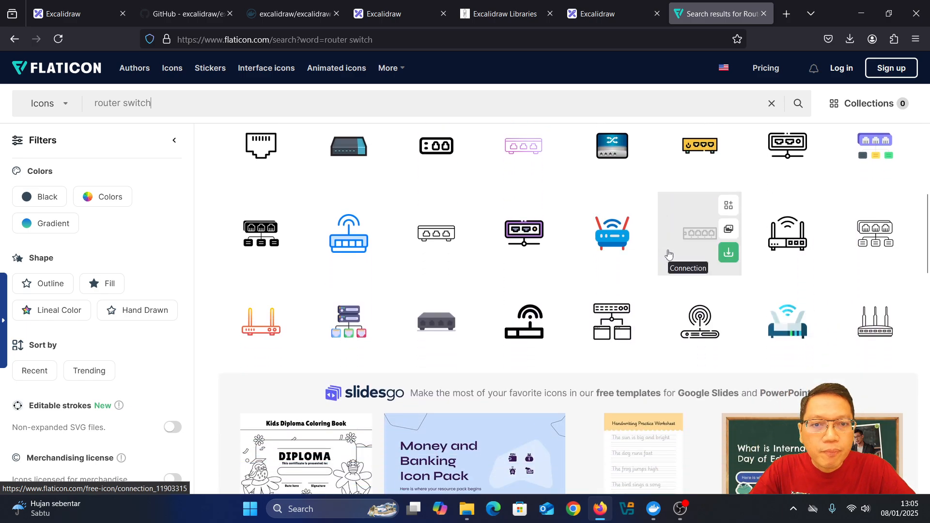
{"action": "scroll", "coordinate": [669, 253], "scroll_direction": "down", "scroll_amount": 1}
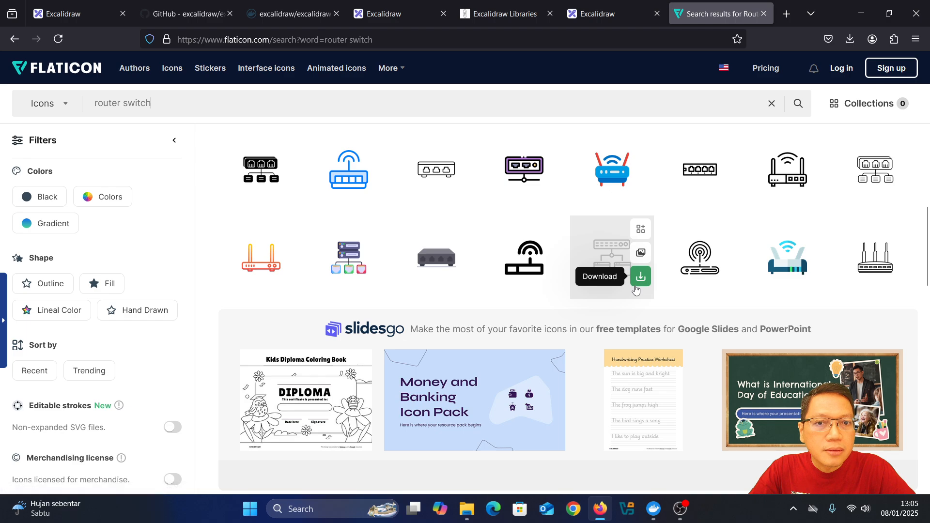
{"action": "left_click", "coordinate": [696, 276]}
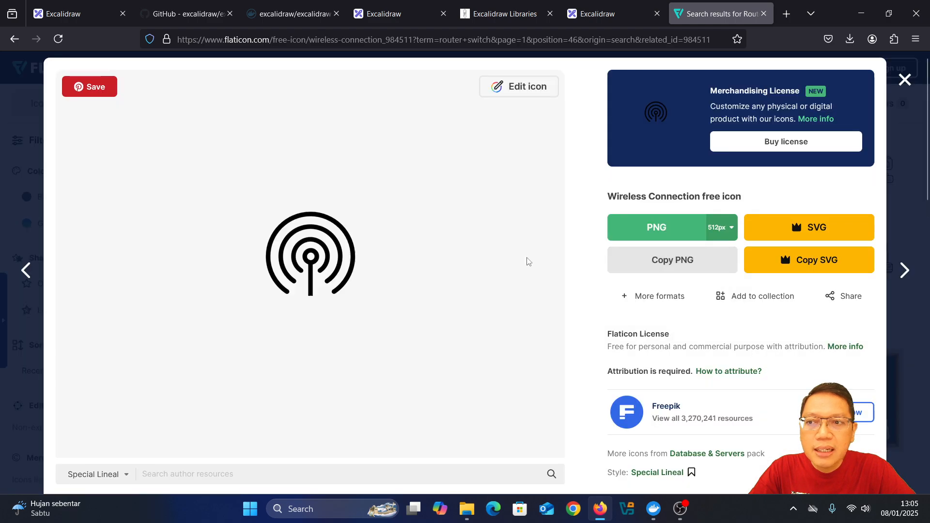
Try to copy the Wireless Connection icon as PNG and paste it into the Excalidraw diagram, then delete the pasted image
{"action": "left_click", "coordinate": [636, 269]}
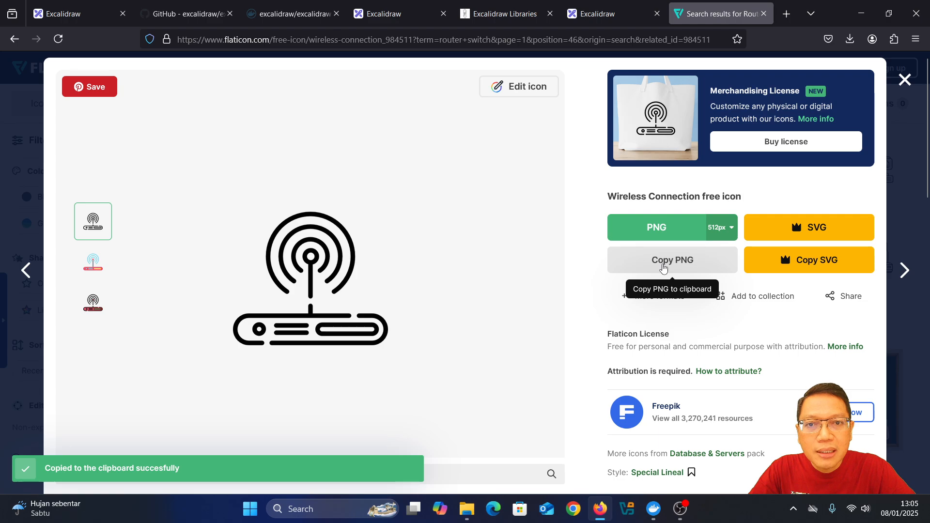
{"action": "left_click", "coordinate": [187, 14]}
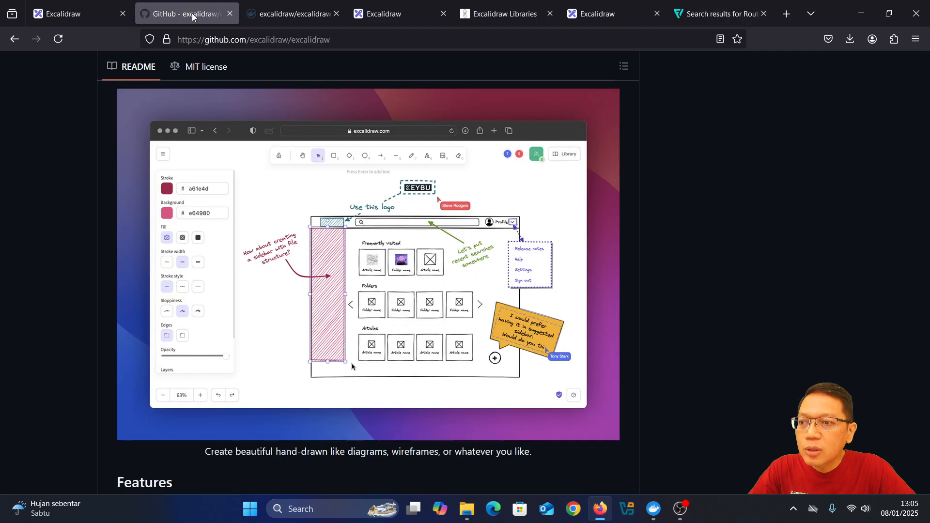
{"action": "left_click", "coordinate": [285, 18]}
{"action": "left_click", "coordinate": [390, 15]}
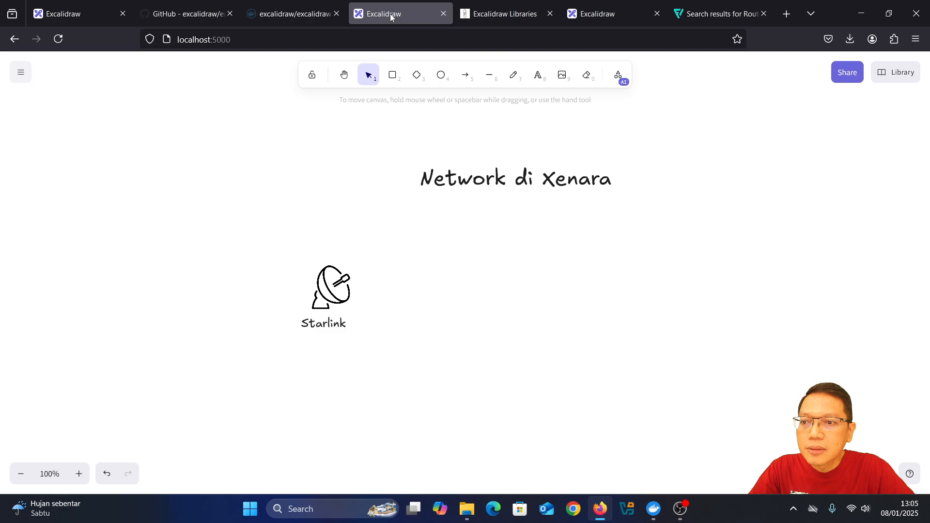
{"action": "key", "text": "ctrl+v"}
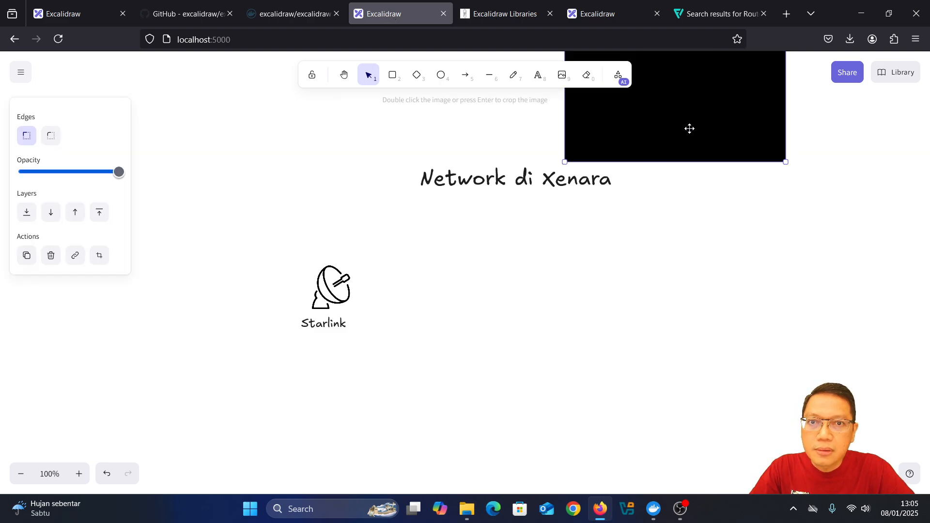
{"action": "left_click_drag", "start_coordinate": [689, 129], "coordinate": [539, 423]}
{"action": "key", "text": "Escape"}
{"action": "left_click", "coordinate": [584, 334]}
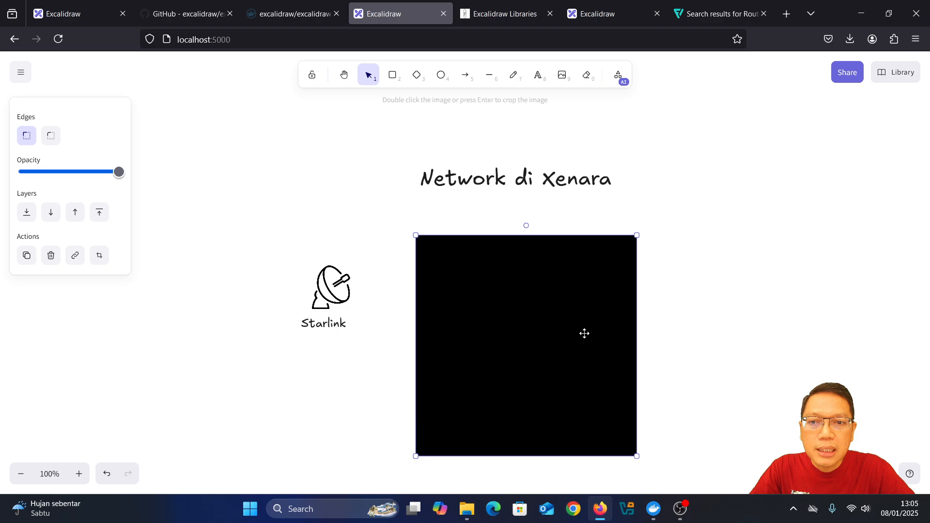
{"action": "key", "text": "Delete"}
Return to Flaticon and download the Wireless Connection icon as a free PNG
{"action": "left_click", "coordinate": [752, 8]}
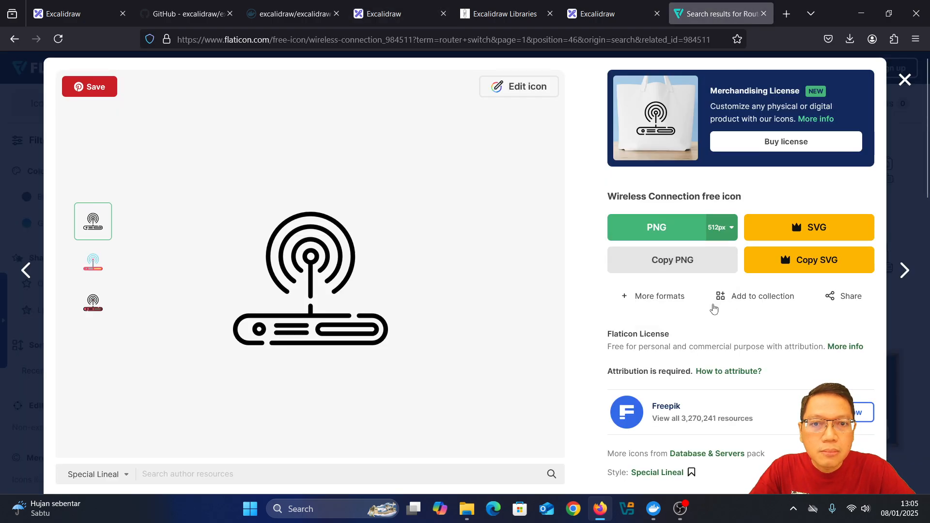
{"action": "left_click", "coordinate": [659, 228]}
{"action": "left_click", "coordinate": [715, 411]}
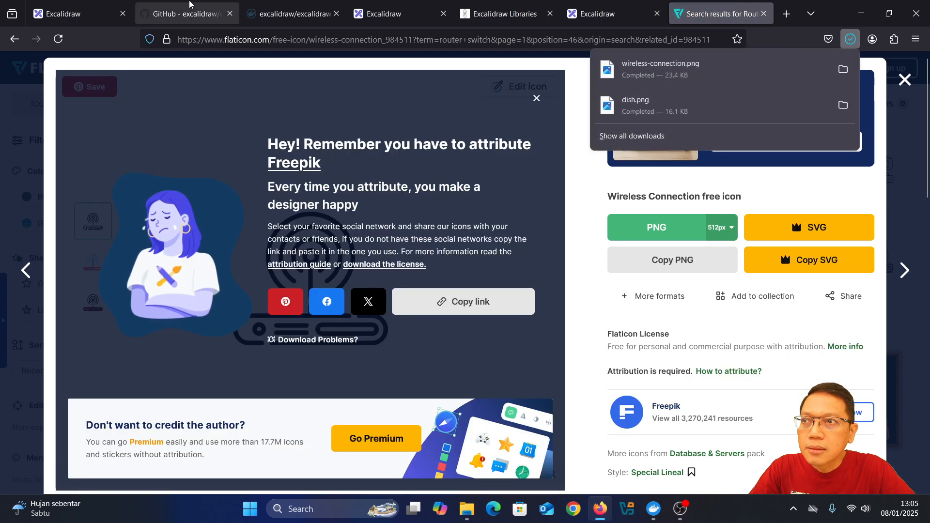
Insert wireless-connection.png from Downloads into the Excalidraw diagram, shrink it to icon size and place it to the right of the dish
{"action": "left_click", "coordinate": [513, 15]}
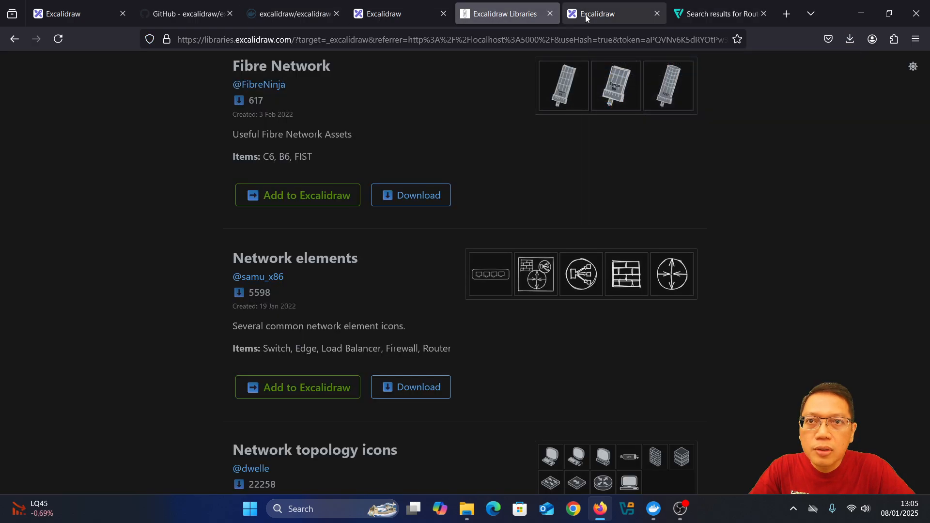
{"action": "left_click", "coordinate": [601, 13]}
{"action": "left_click", "coordinate": [476, 508]}
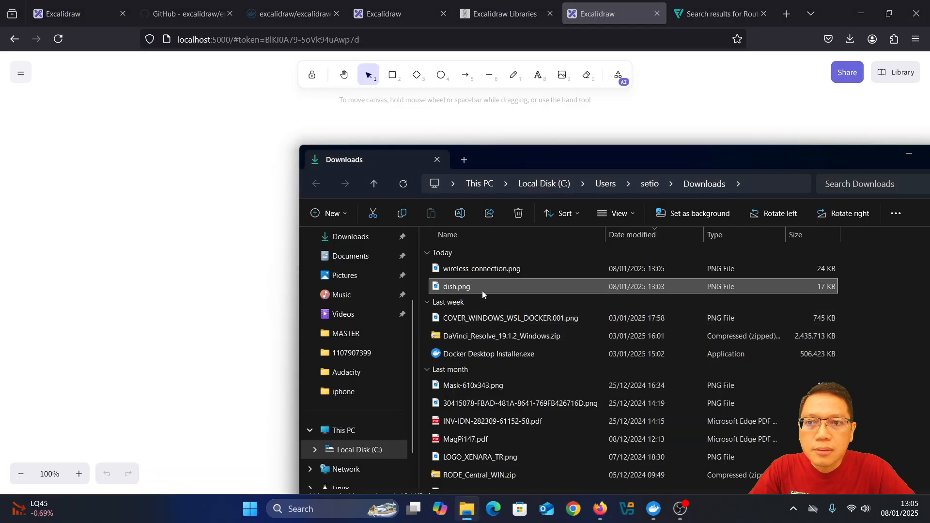
{"action": "left_click_drag", "start_coordinate": [484, 268], "coordinate": [509, 358]}
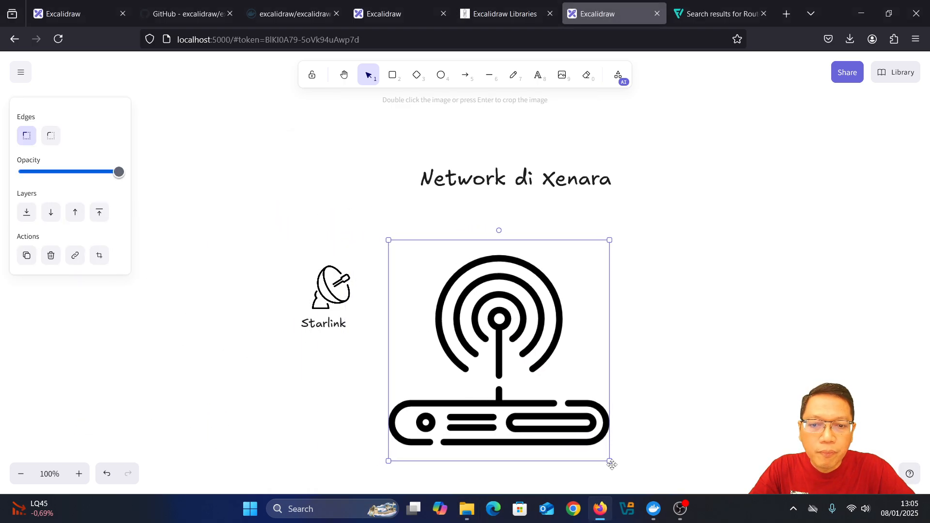
{"action": "left_click_drag", "start_coordinate": [609, 461], "coordinate": [436, 295]}
Duplicate the "Starlink" label, change the copy's text to "Router" and centre it under the wireless router icon
{"action": "left_click", "coordinate": [338, 327]}
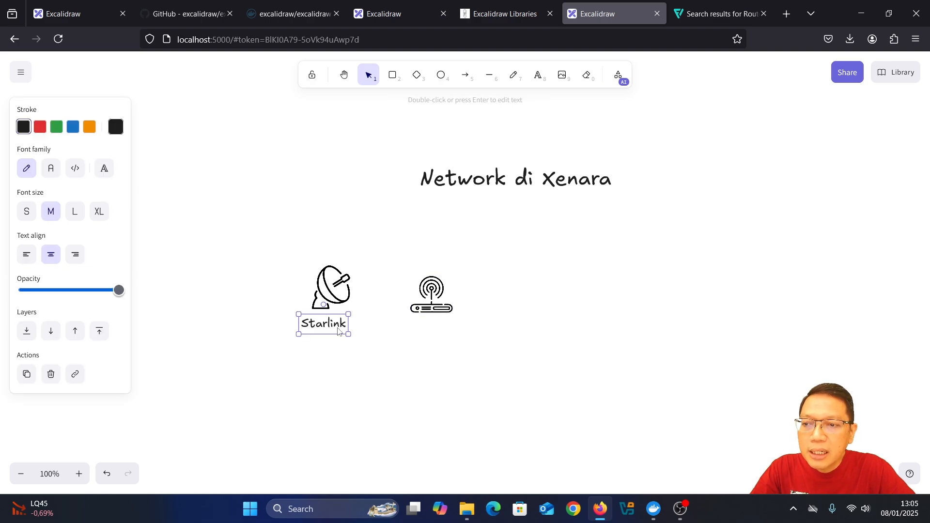
{"action": "left_click_drag", "start_coordinate": [338, 327], "coordinate": [433, 329]}
{"action": "double_click", "coordinate": [433, 328]}
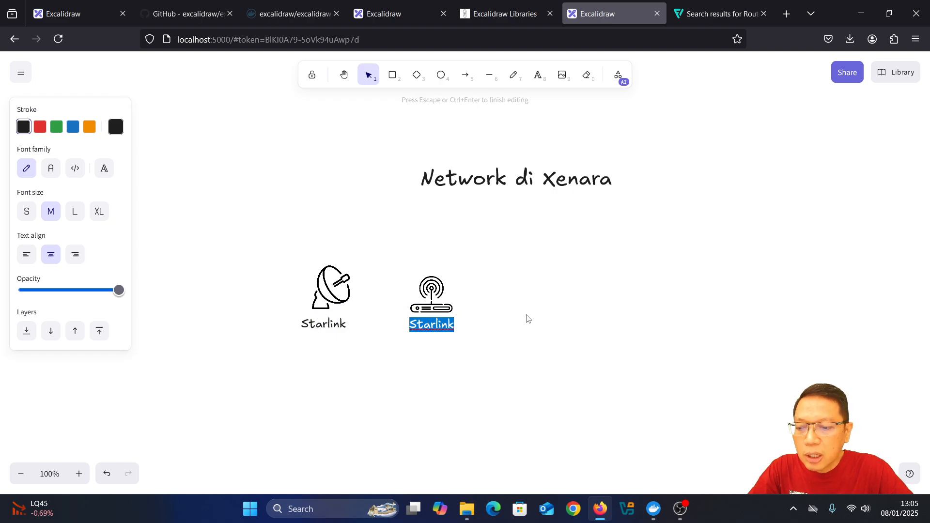
{"action": "type", "text": "Router"}
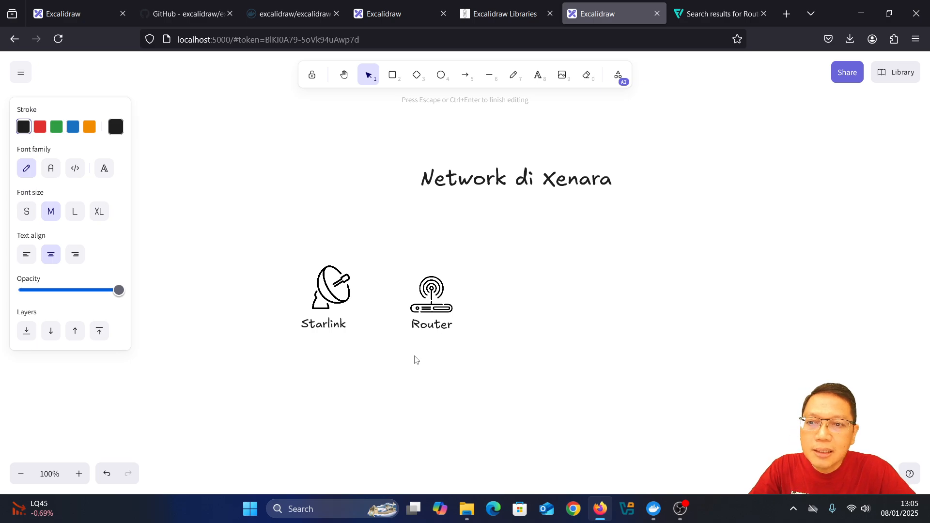
{"action": "left_click", "coordinate": [415, 360]}
{"action": "left_click", "coordinate": [430, 329]}
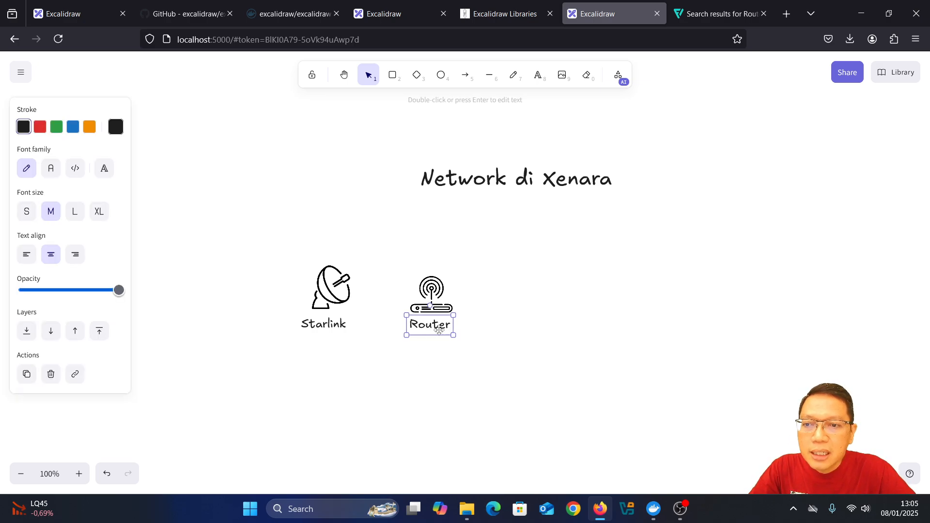
{"action": "left_click", "coordinate": [484, 331]}
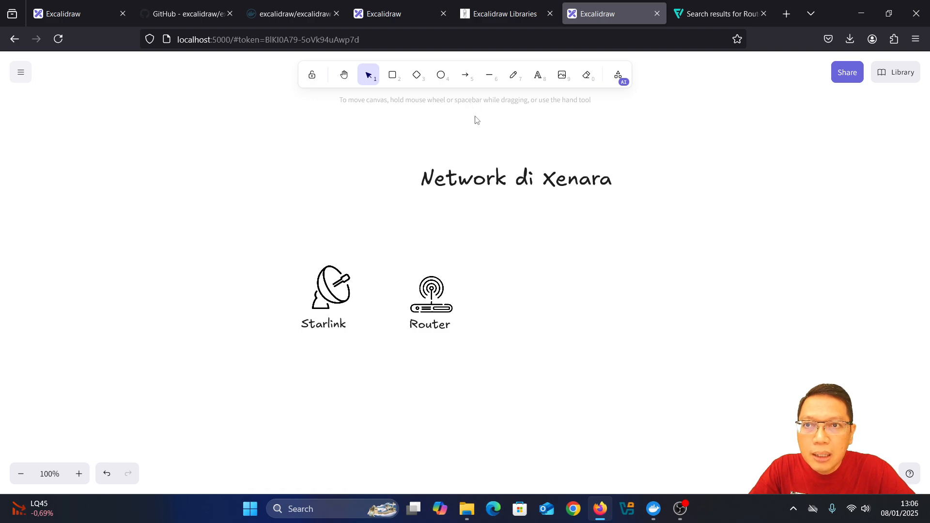
Move the router icon and its label farther from the dish and connect the dish to the router with a line
{"action": "left_click", "coordinate": [486, 87]}
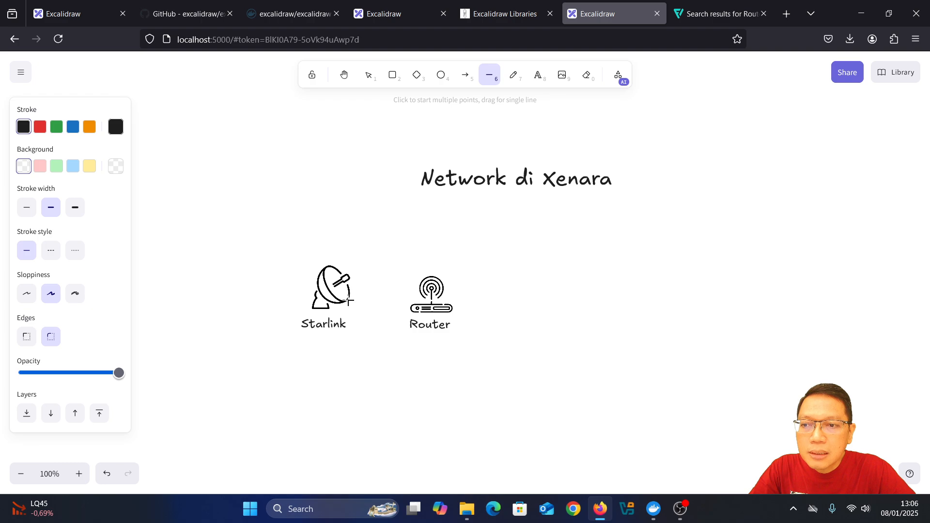
{"action": "mouse_move", "coordinate": [349, 301]}
{"action": "left_mouse_down"}
{"action": "mouse_move", "coordinate": [415, 299]}
{"action": "mouse_move", "coordinate": [466, 315]}
{"action": "mouse_move", "coordinate": [459, 331]}
{"action": "mouse_move", "coordinate": [472, 336]}
{"action": "left_mouse_up"}
{"action": "left_click", "coordinate": [497, 334]}
{"action": "left_click", "coordinate": [411, 298]}
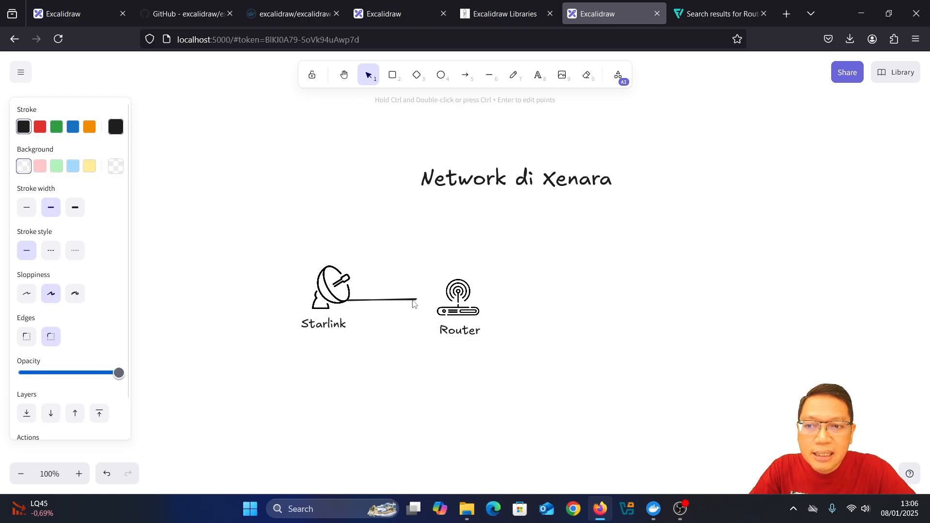
{"action": "left_click_drag", "start_coordinate": [416, 300], "coordinate": [438, 306]}
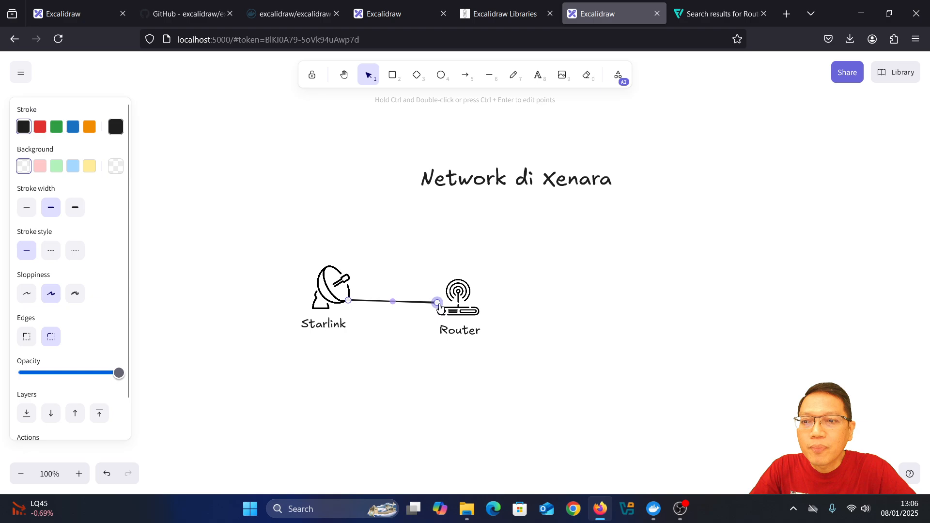
{"action": "left_click", "coordinate": [550, 311]}
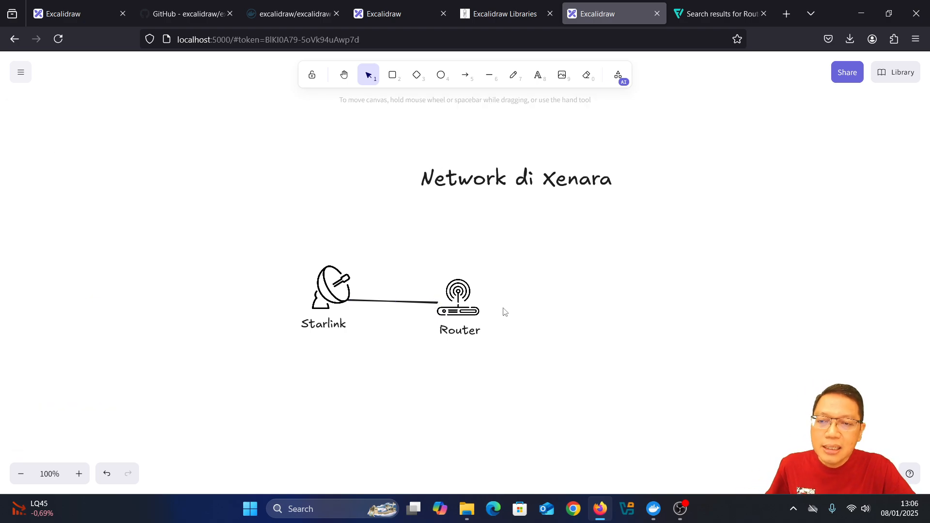
Return to Flaticon, close the icon's details, search for "router wifi" and browse the results
{"action": "left_click", "coordinate": [722, 14]}
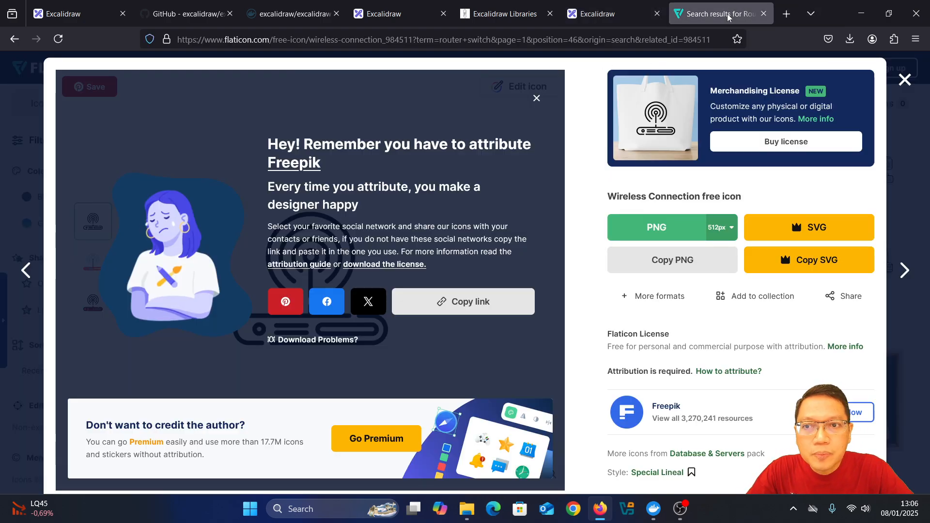
{"action": "left_click", "coordinate": [905, 80]}
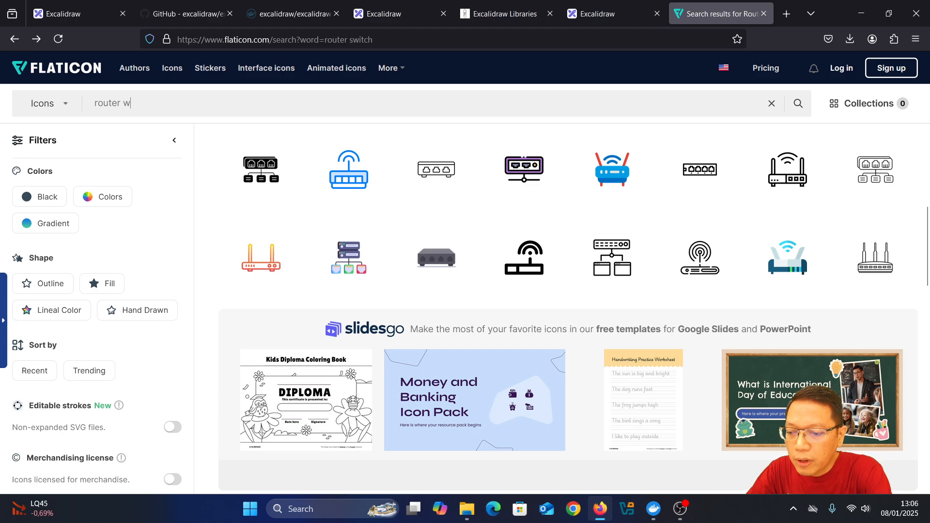
{"action": "type", "text": "ifi"}
{"action": "key", "text": "Return"}
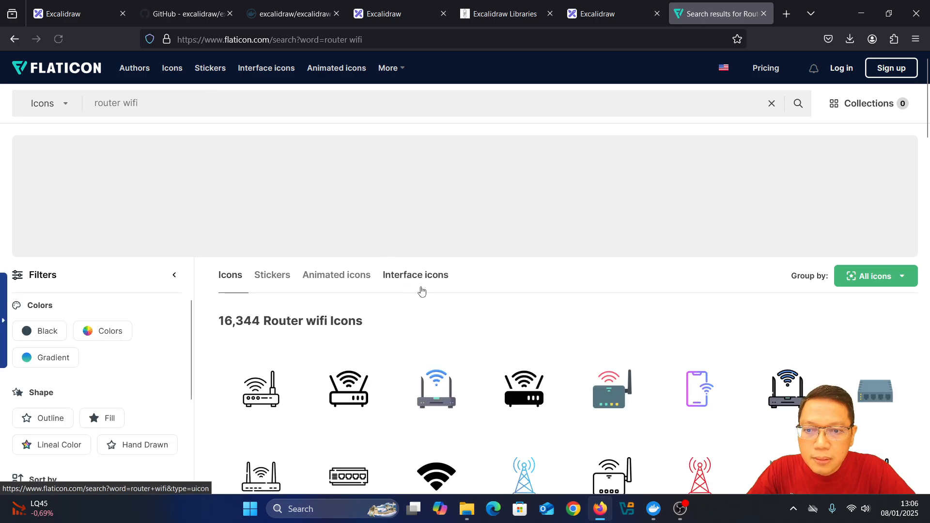
{"action": "scroll", "coordinate": [431, 290], "scroll_direction": "down", "scroll_amount": 2}
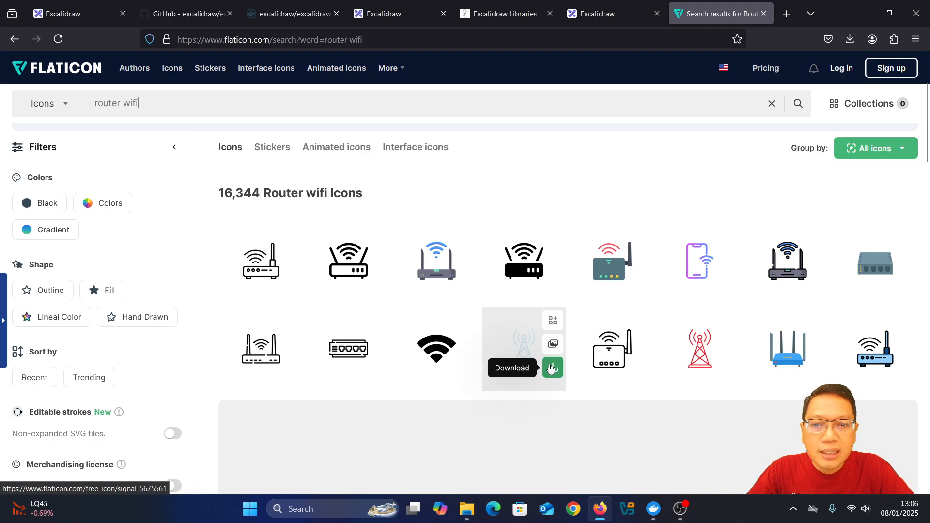
{"action": "scroll", "coordinate": [533, 378], "scroll_direction": "down", "scroll_amount": 4}
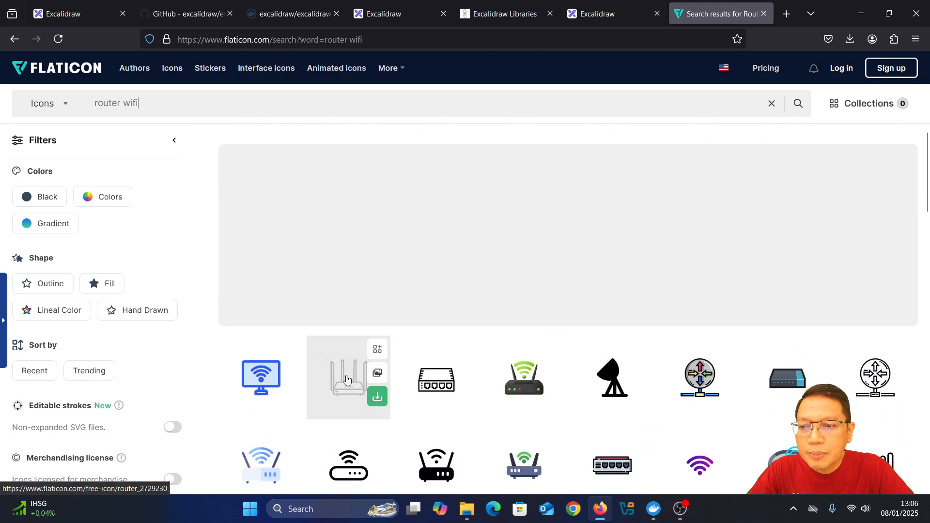
Open the outline router icon with four antennas and download it as a free PNG
{"action": "left_click", "coordinate": [347, 377]}
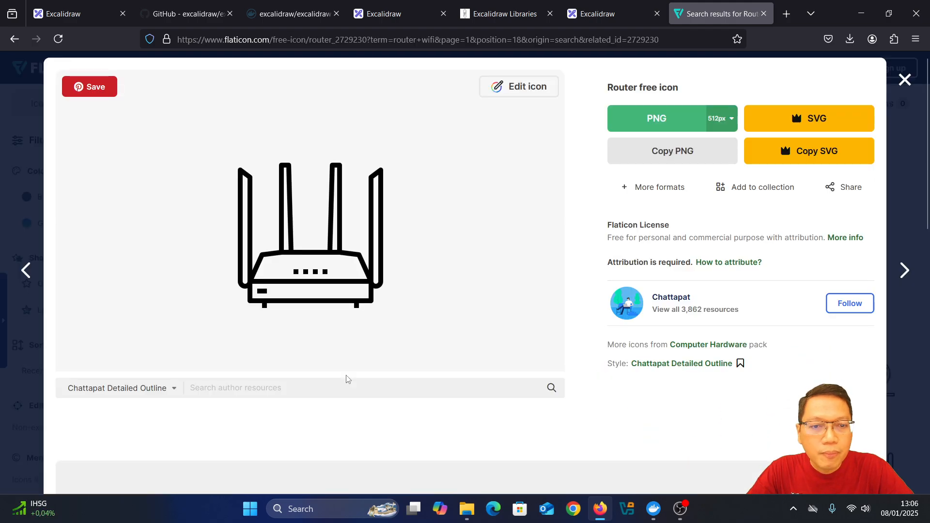
{"action": "left_click", "coordinate": [651, 121]}
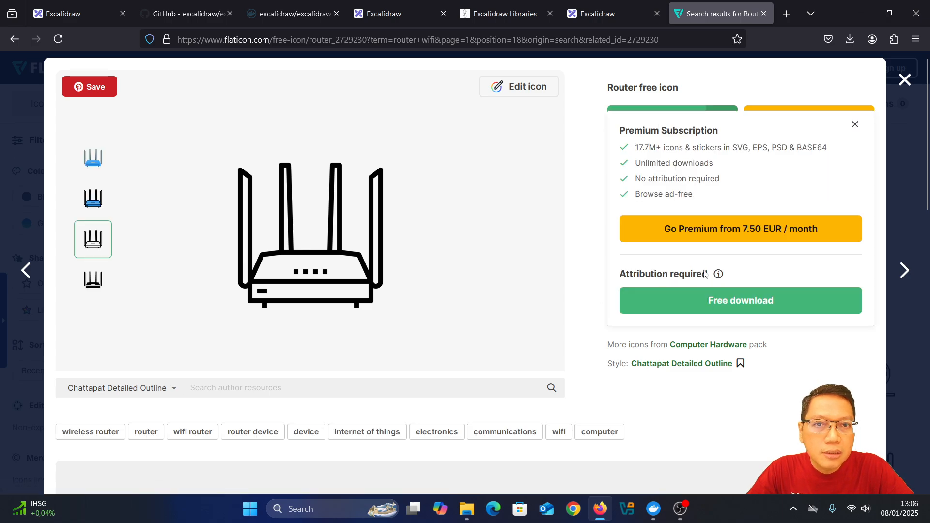
{"action": "left_click", "coordinate": [697, 309]}
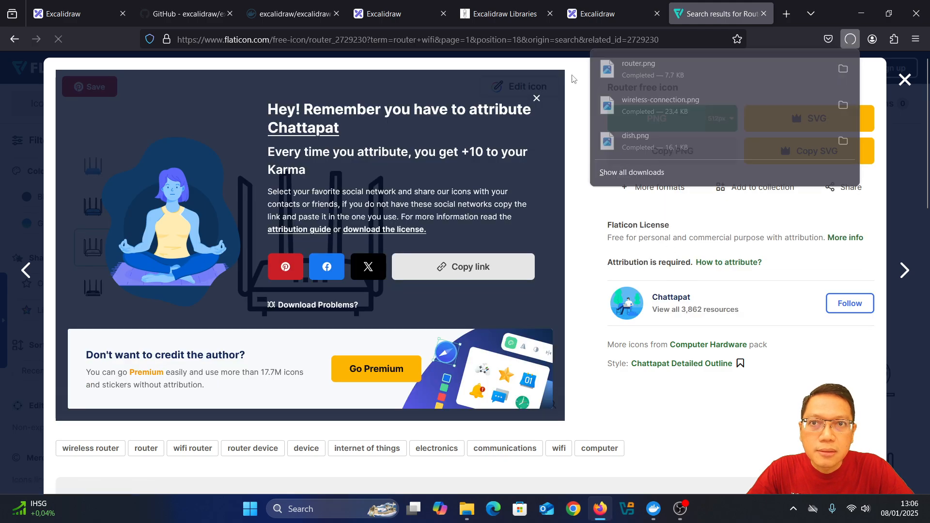
Insert router.png from Downloads into the Excalidraw diagram, shrink it to icon size and place it to the right of the "Router" icon
{"action": "left_click", "coordinate": [515, 16]}
{"action": "left_click", "coordinate": [595, 16]}
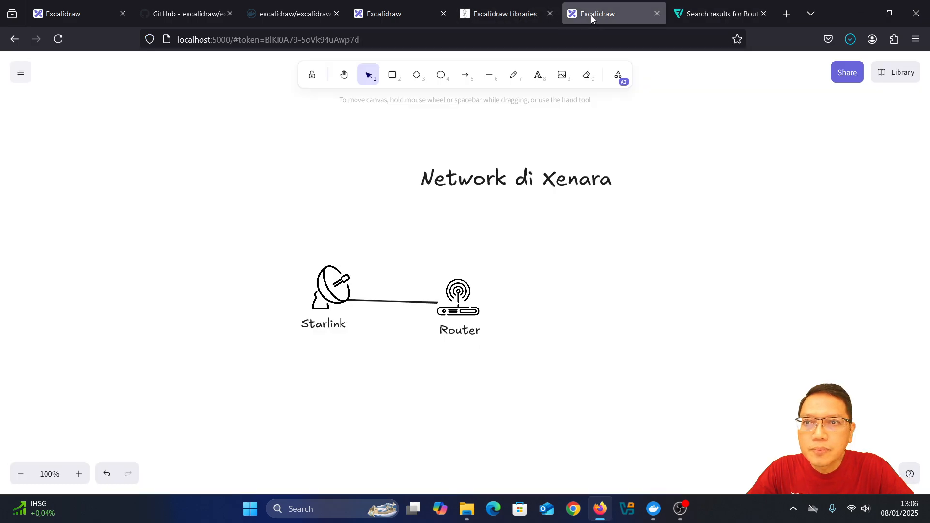
{"action": "left_click", "coordinate": [465, 509]}
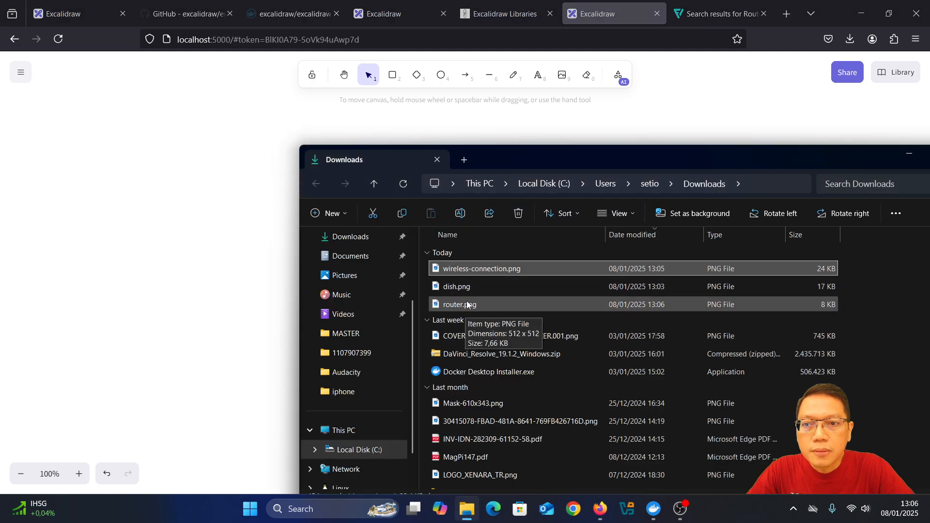
{"action": "left_click_drag", "start_coordinate": [467, 304], "coordinate": [196, 331]}
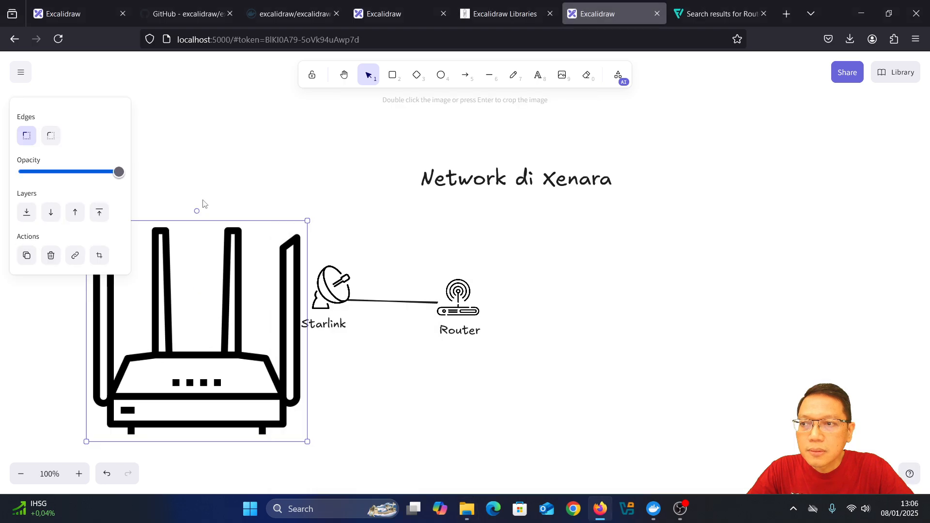
{"action": "left_click_drag", "start_coordinate": [300, 436], "coordinate": [602, 344]}
{"action": "left_click_drag", "start_coordinate": [547, 290], "coordinate": [577, 311]}
Draw a straight line connecting the "Router" icon to the four-antenna router icon and deselect it
{"action": "left_click", "coordinate": [489, 75]}
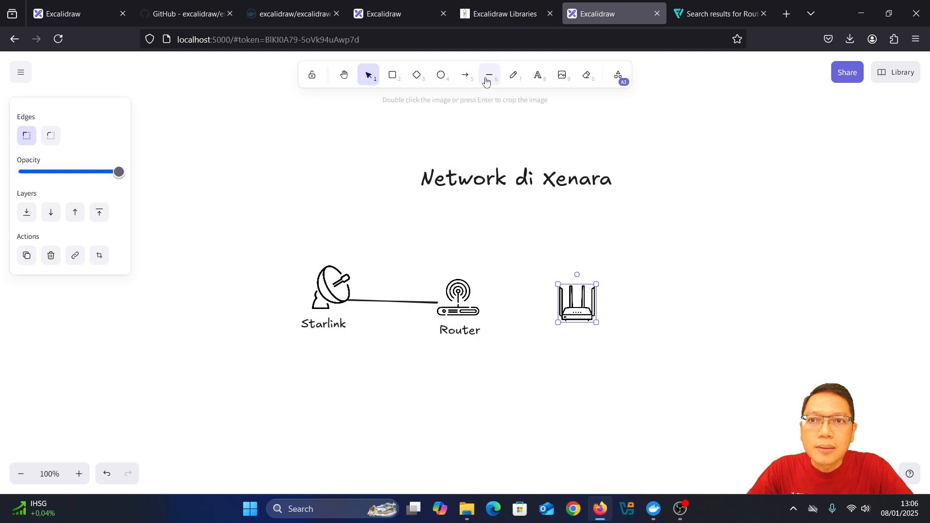
{"action": "left_click_drag", "start_coordinate": [479, 301], "coordinate": [557, 302]}
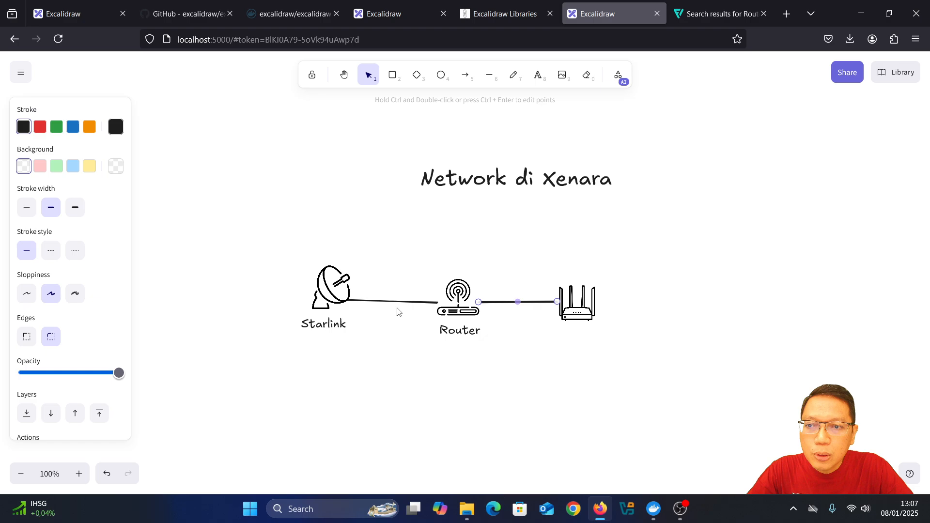
{"action": "scroll", "coordinate": [394, 317], "scroll_direction": "up", "scroll_amount": 1}
{"action": "scroll", "coordinate": [391, 325], "scroll_direction": "down", "scroll_amount": 1}
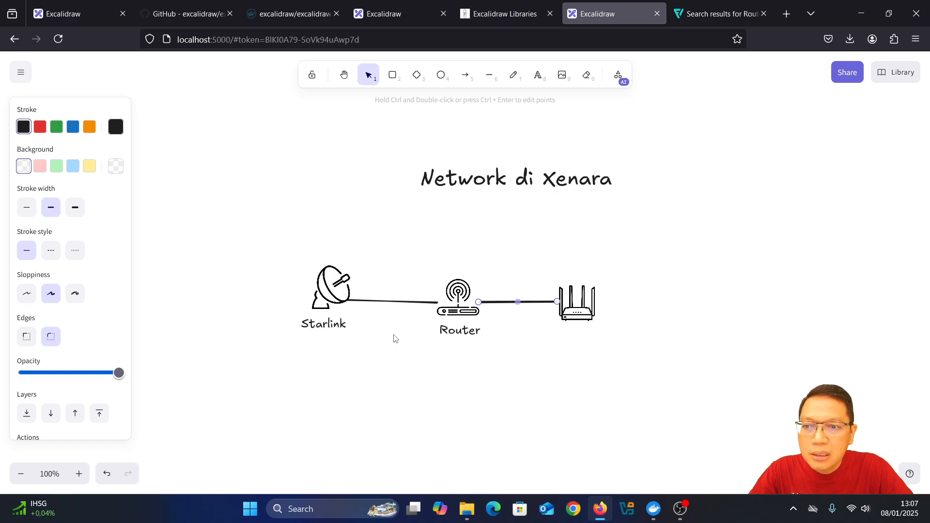
{"action": "scroll", "coordinate": [394, 338], "scroll_direction": "up", "scroll_amount": 10}
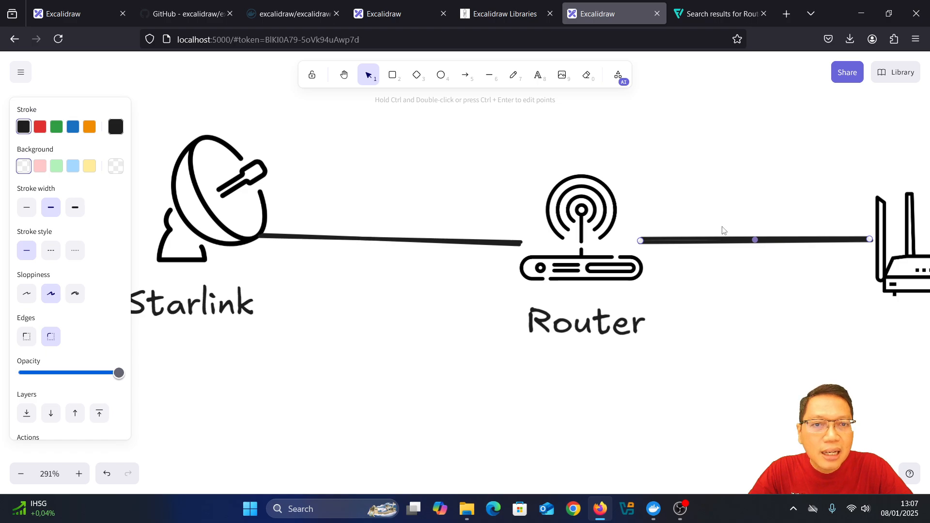
{"action": "scroll", "coordinate": [699, 282], "scroll_direction": "down", "scroll_amount": 10}
{"action": "scroll", "coordinate": [809, 268], "scroll_direction": "up", "scroll_amount": 1}
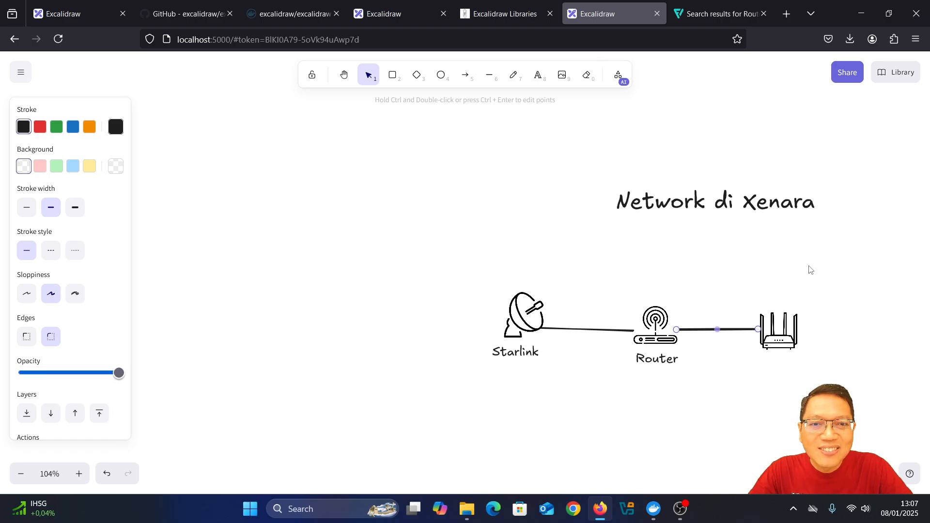
{"action": "scroll", "coordinate": [823, 263], "scroll_direction": "up", "scroll_amount": 3}
{"action": "left_click", "coordinate": [690, 397]}
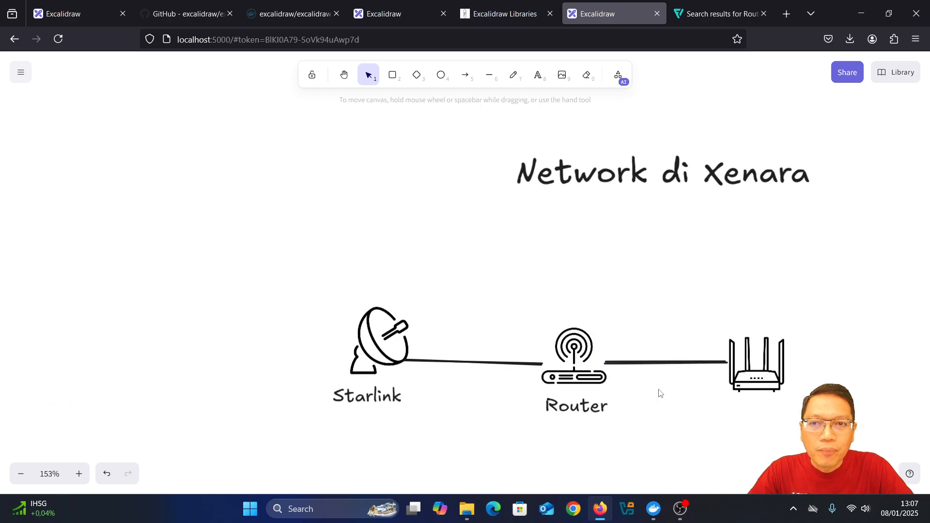
Duplicate the "Router" label and place the copy beneath the four-antenna router icon
{"action": "left_click", "coordinate": [344, 74]}
{"action": "left_click_drag", "start_coordinate": [488, 259], "coordinate": [344, 226]}
{"action": "scroll", "coordinate": [518, 402], "scroll_direction": "down", "scroll_amount": 5}
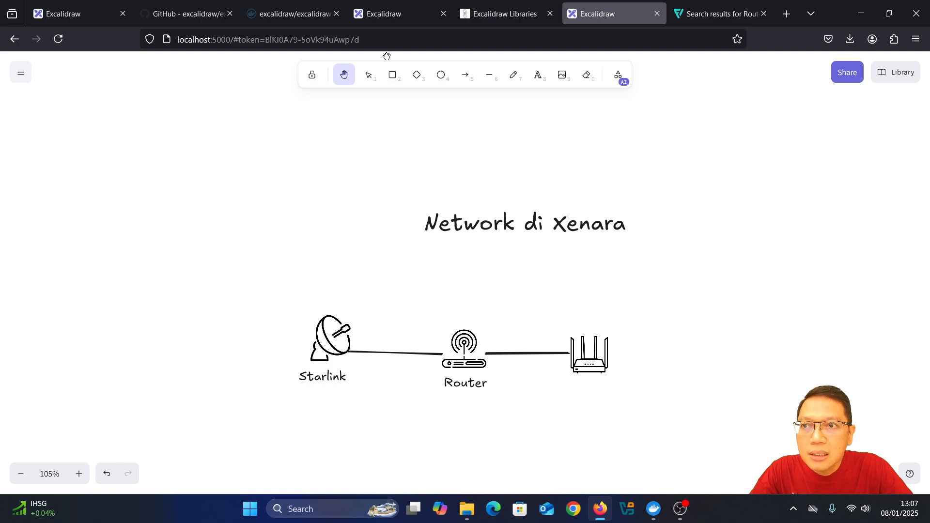
{"action": "left_click", "coordinate": [369, 76]}
{"action": "left_click", "coordinate": [464, 393]}
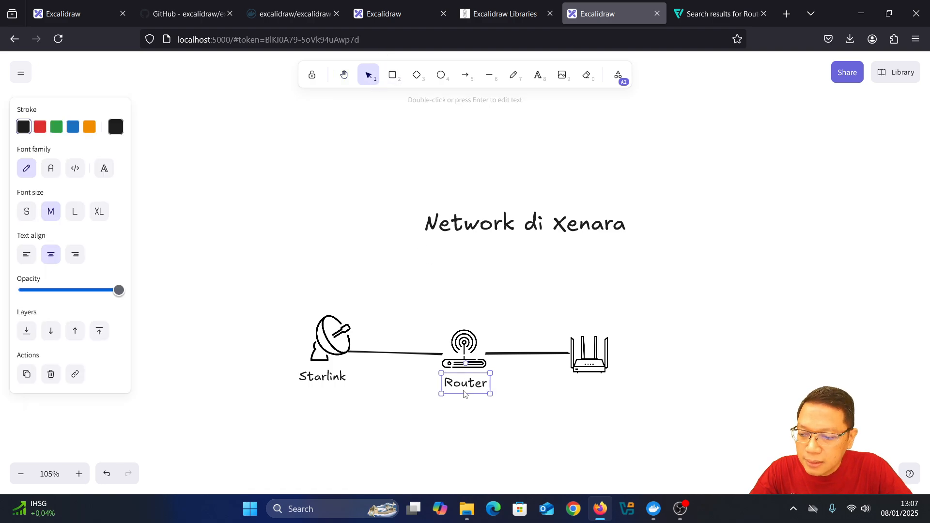
{"action": "key", "text": "ctrl+d"}
{"action": "left_click_drag", "start_coordinate": [465, 395], "coordinate": [591, 391]}
Add "Wifi" as a second line to the copied label and center it just beneath the four-antenna router icon
{"action": "double_click", "coordinate": [614, 388]}
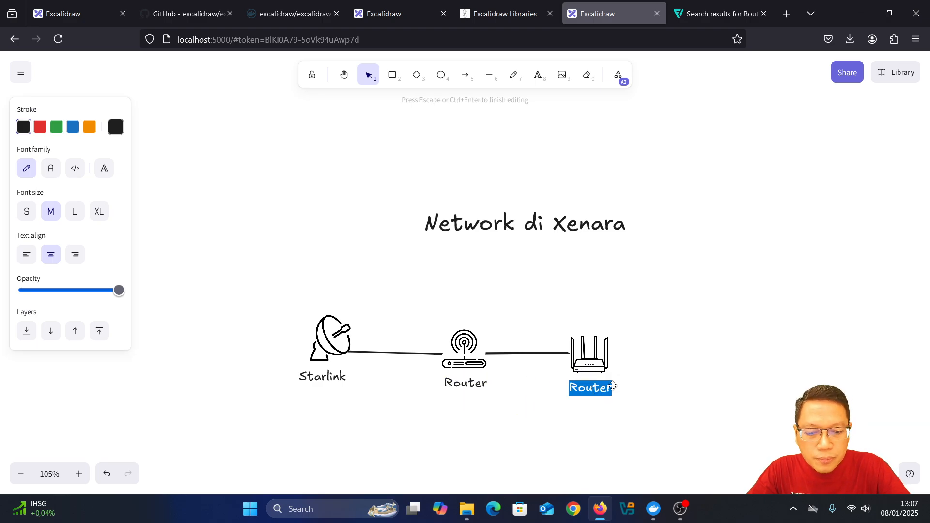
{"action": "left_click", "coordinate": [613, 386]}
{"action": "type", "text": "W"}
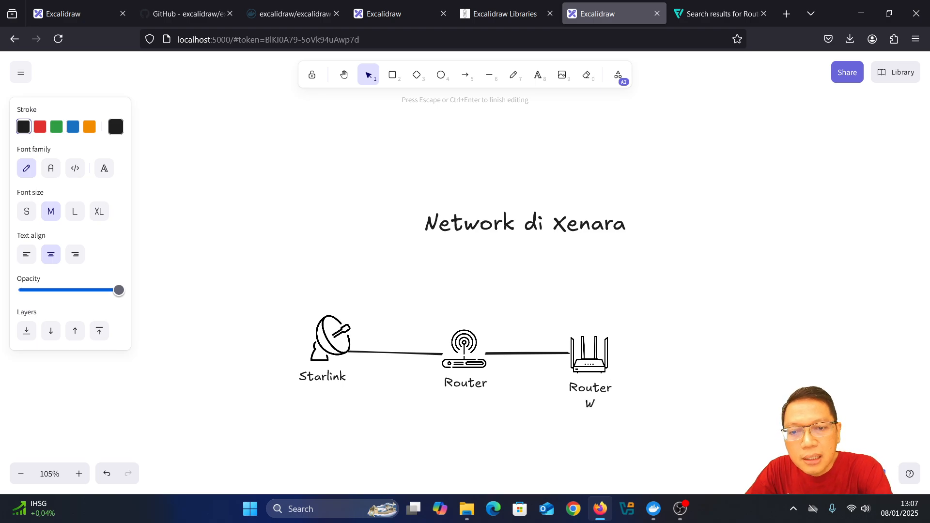
{"action": "type", "text": "ifi"}
{"action": "left_click", "coordinate": [662, 376]}
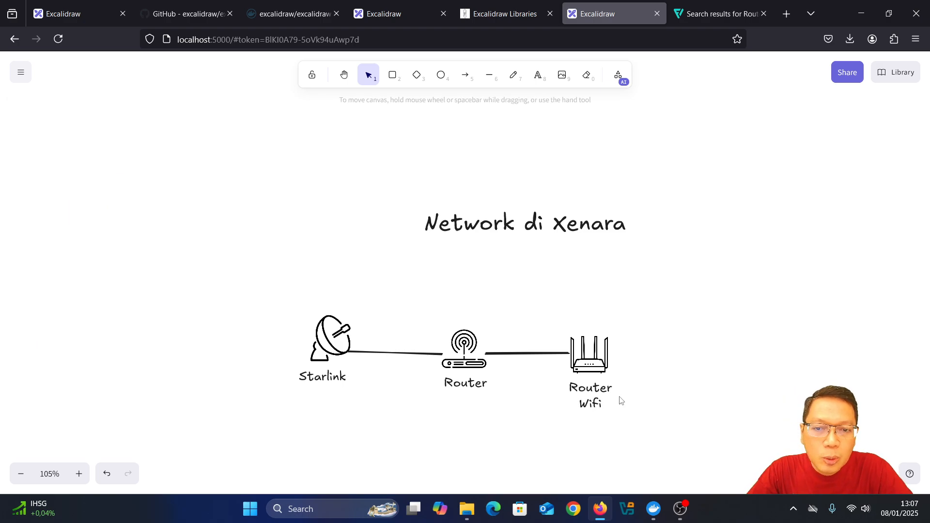
{"action": "left_click_drag", "start_coordinate": [601, 392], "coordinate": [602, 391]}
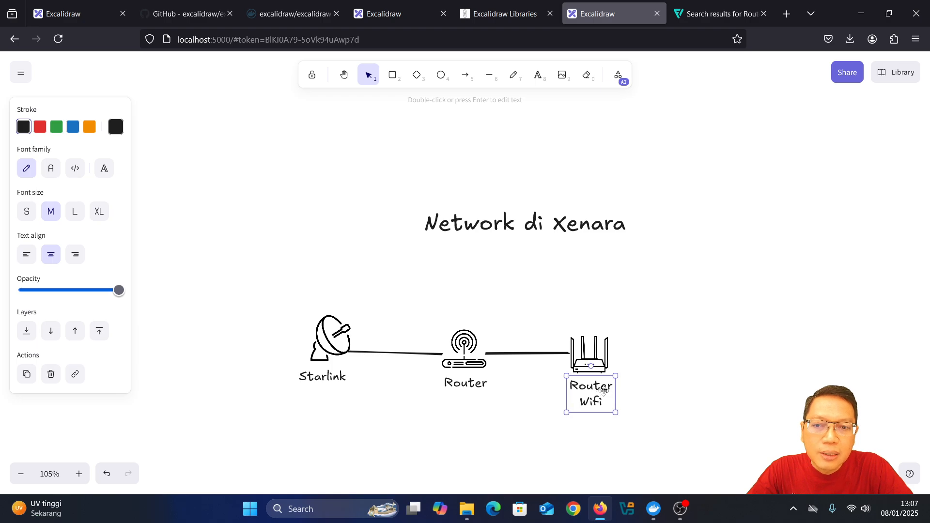
{"action": "left_click", "coordinate": [659, 362]}
{"action": "scroll", "coordinate": [683, 357], "scroll_direction": "down", "scroll_amount": 2}
Return to Flaticon, close the router icon's details and search for "raspberry pi"
{"action": "left_click", "coordinate": [720, 14]}
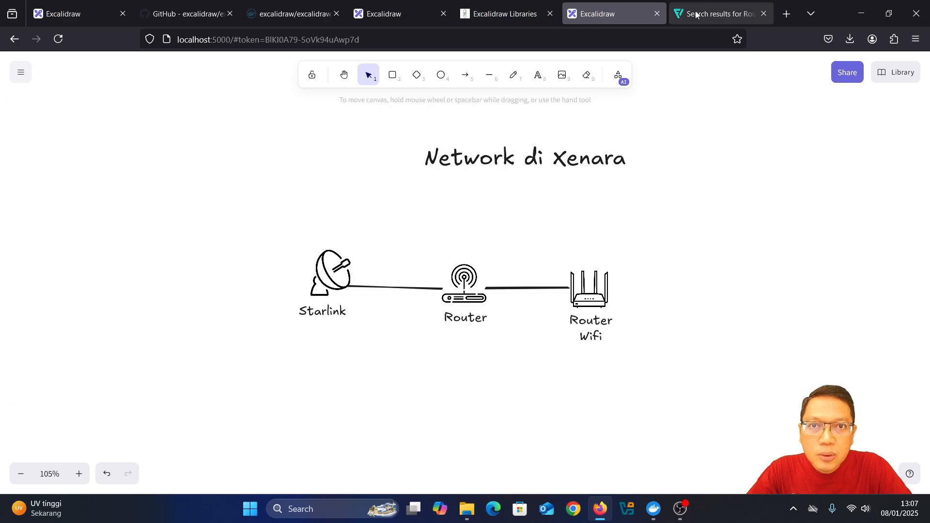
{"action": "left_click", "coordinate": [905, 80]}
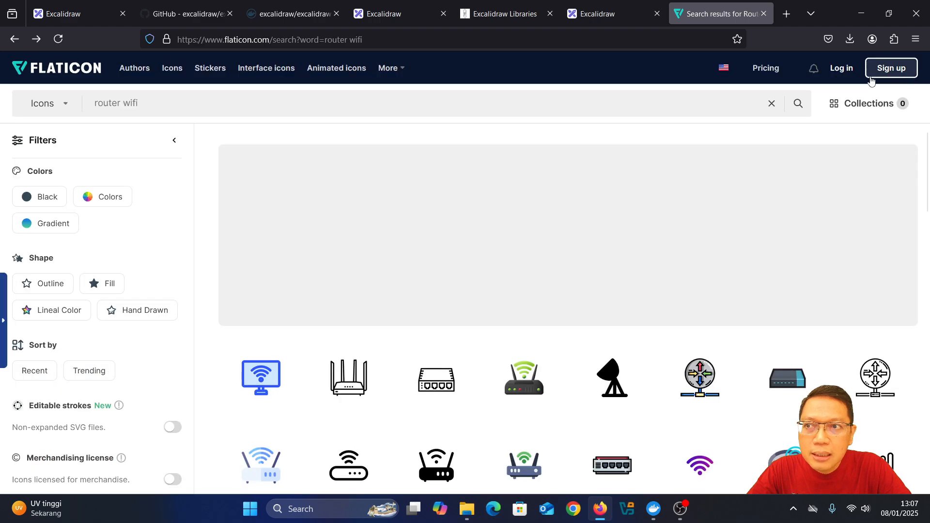
{"action": "left_click_drag", "start_coordinate": [92, 109], "coordinate": [69, 102]}
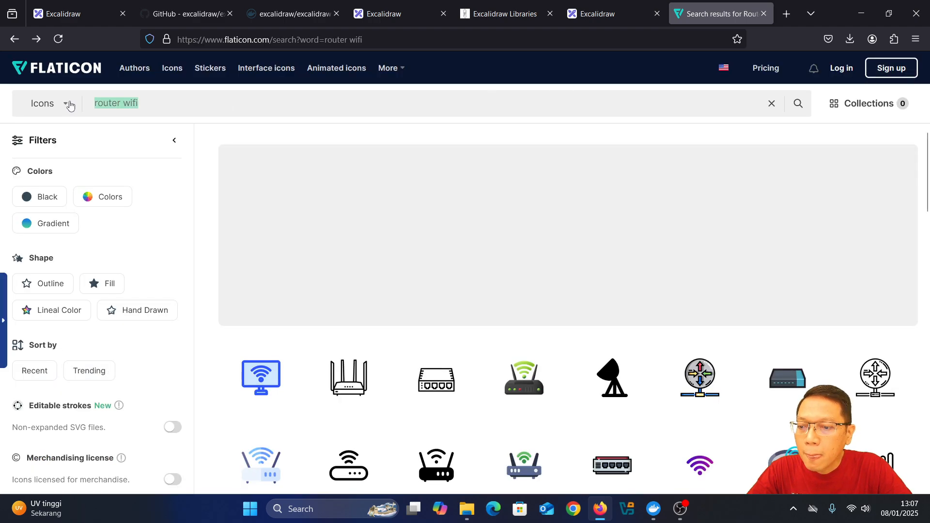
{"action": "key", "text": "BackSpace"}
{"action": "type", "text": "raspberry pi"}
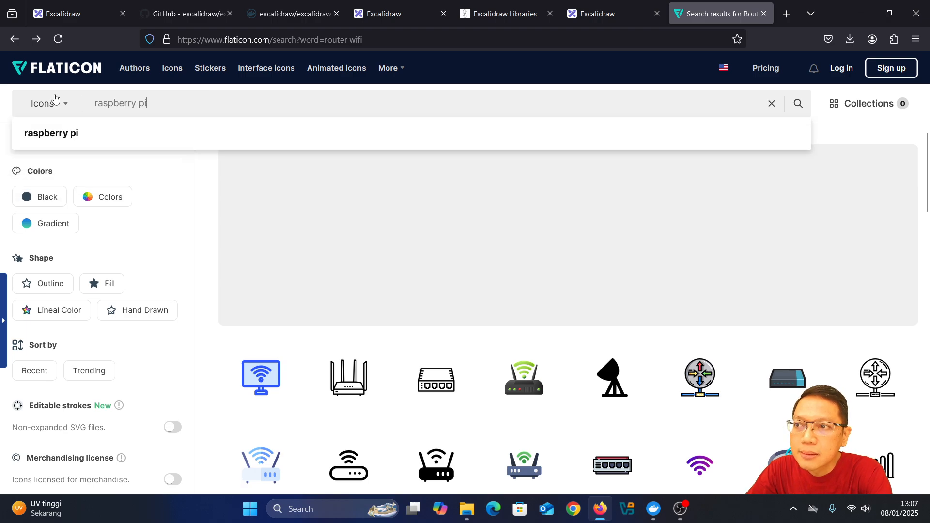
{"action": "key", "text": "Return"}
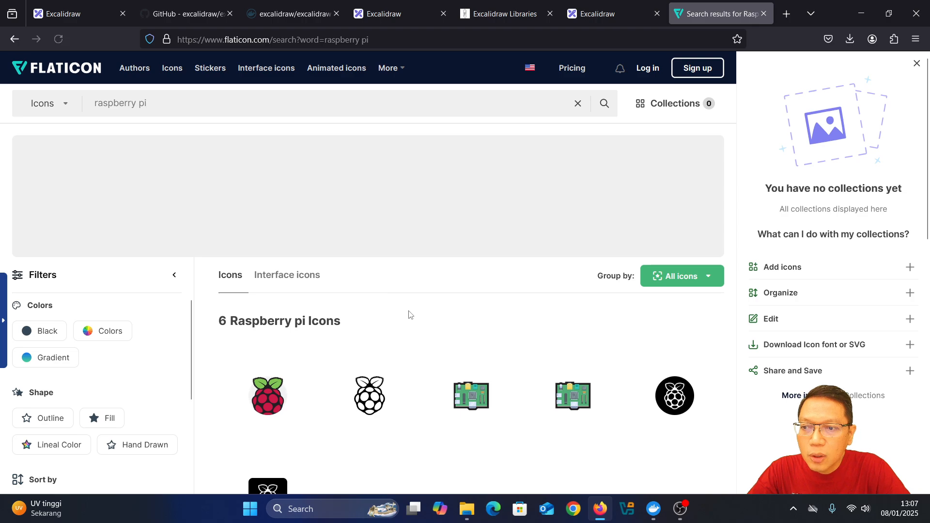
{"action": "scroll", "coordinate": [399, 313], "scroll_direction": "down", "scroll_amount": 1}
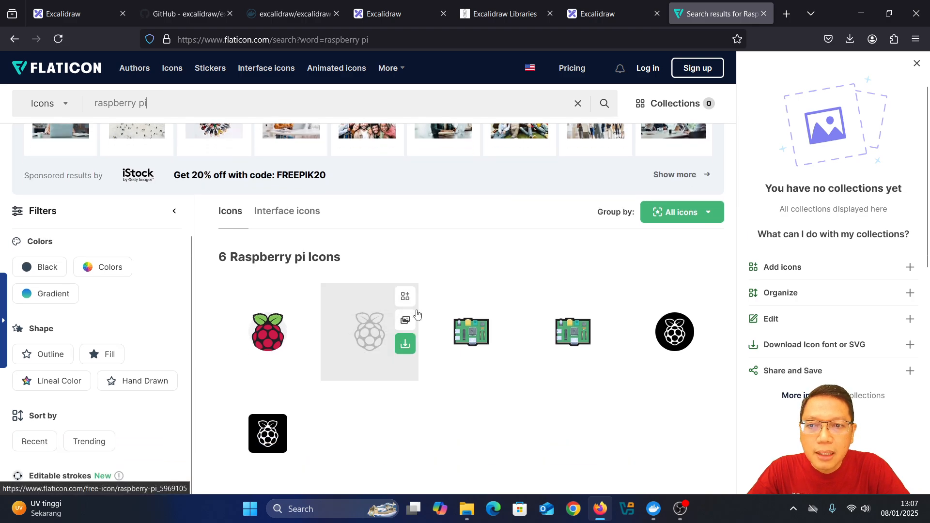
Open the first green circuit-board Raspberry Pi icon and download it as a free PNG
{"action": "left_click", "coordinate": [468, 341]}
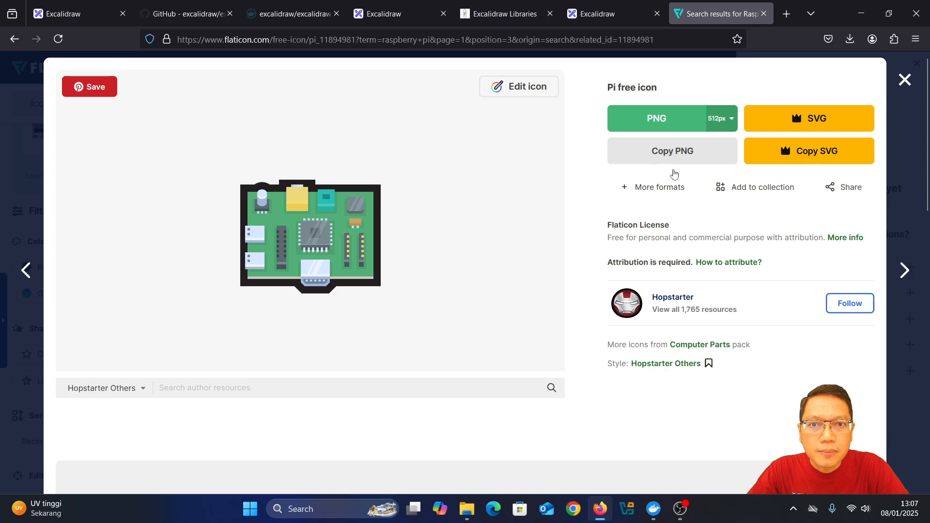
{"action": "left_click", "coordinate": [668, 120]}
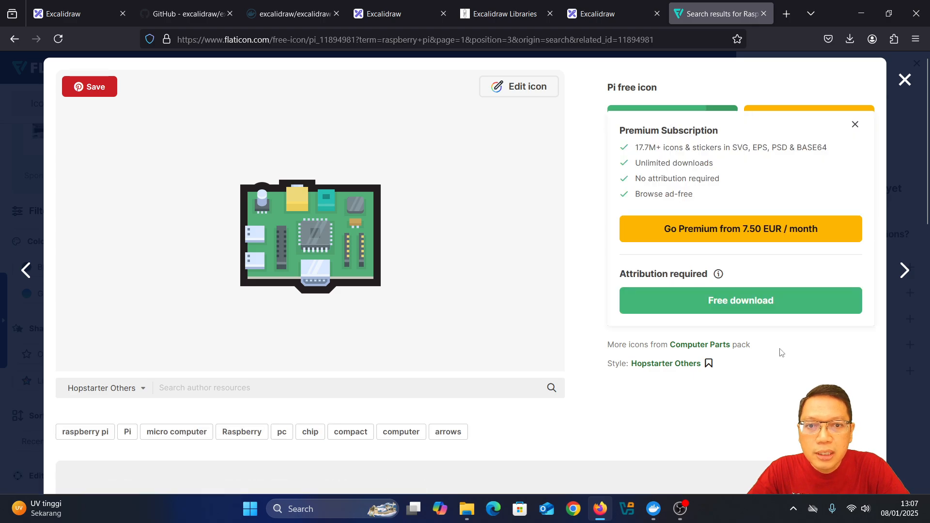
{"action": "left_click", "coordinate": [742, 310]}
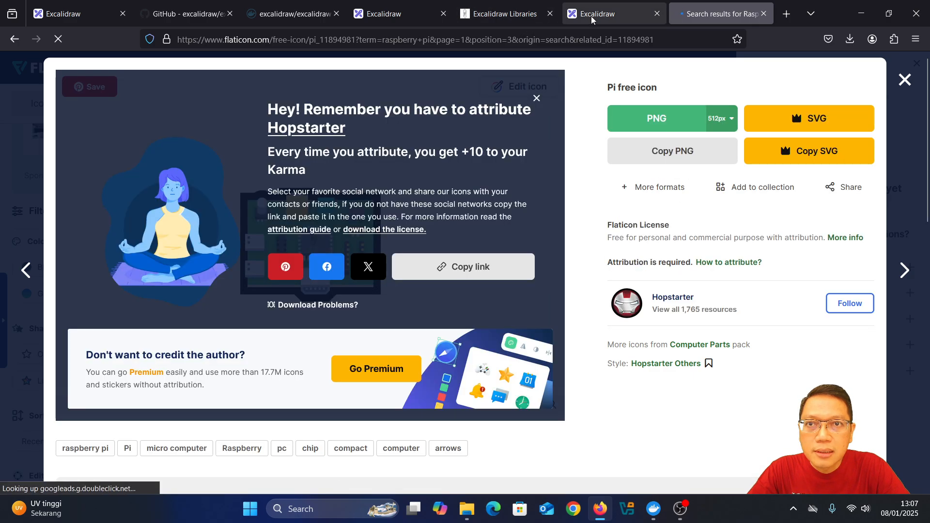
Insert pi.png from Downloads into the Excalidraw diagram, shrink it to icon size and place it below the "Router" label
{"action": "left_click", "coordinate": [594, 16]}
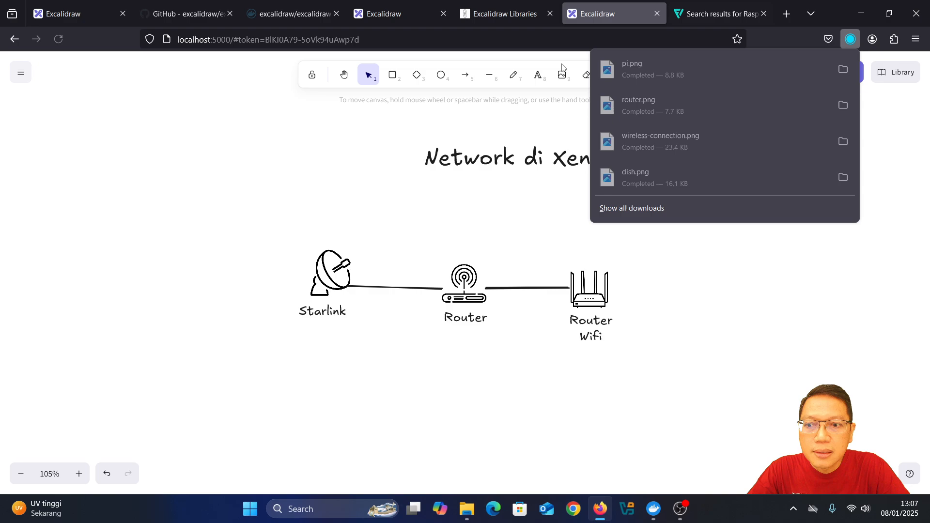
{"action": "left_click", "coordinate": [467, 509]}
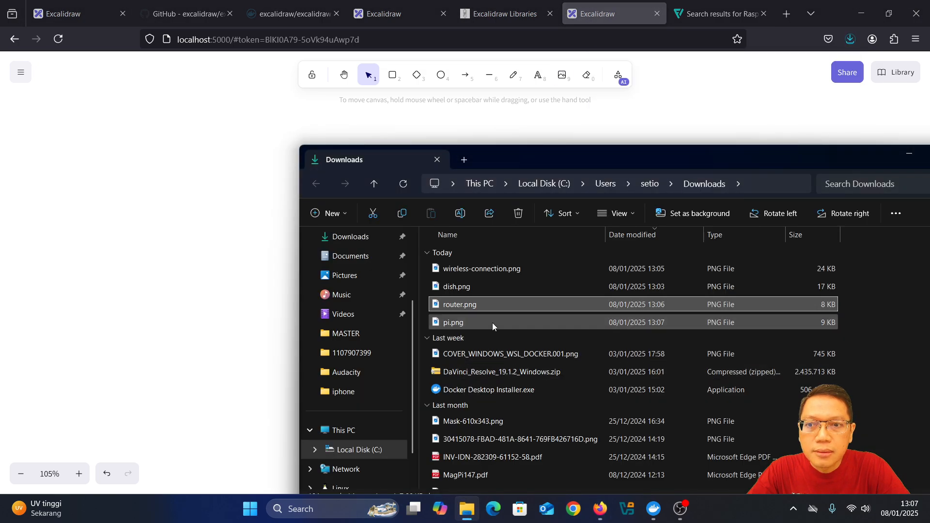
{"action": "left_click_drag", "start_coordinate": [465, 323], "coordinate": [216, 368]}
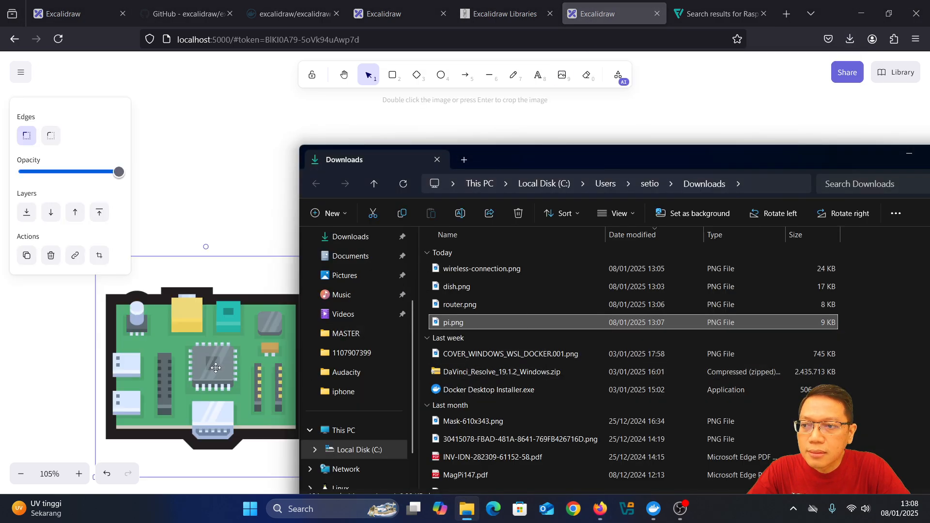
{"action": "left_click", "coordinate": [216, 368]}
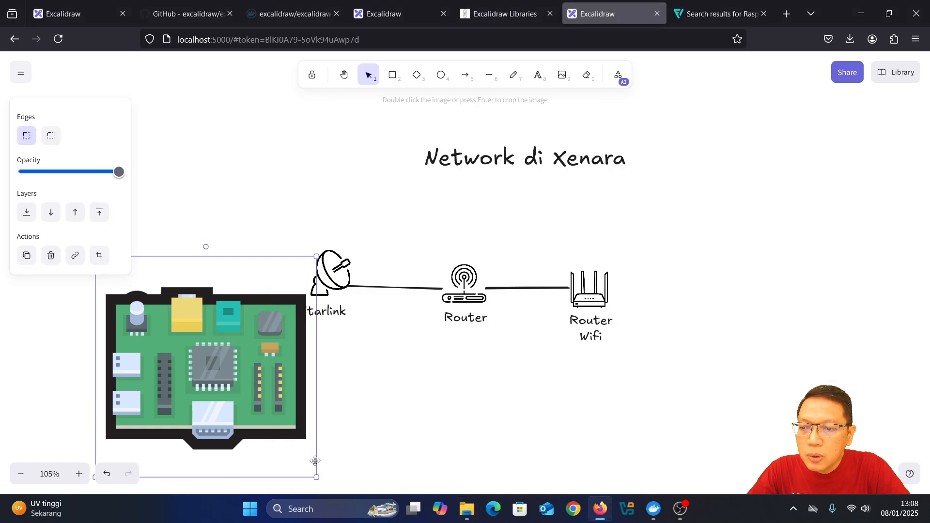
{"action": "left_click_drag", "start_coordinate": [316, 477], "coordinate": [475, 398]}
{"action": "left_click", "coordinate": [545, 408]}
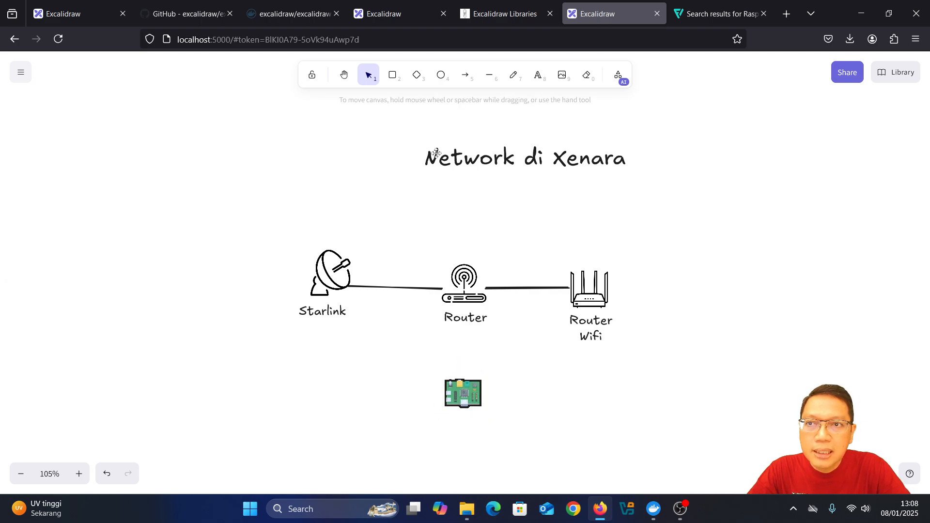
Draw a line connecting the "Router Wifi" icon to the Raspberry Pi board and deselect it
{"action": "left_click", "coordinate": [490, 76]}
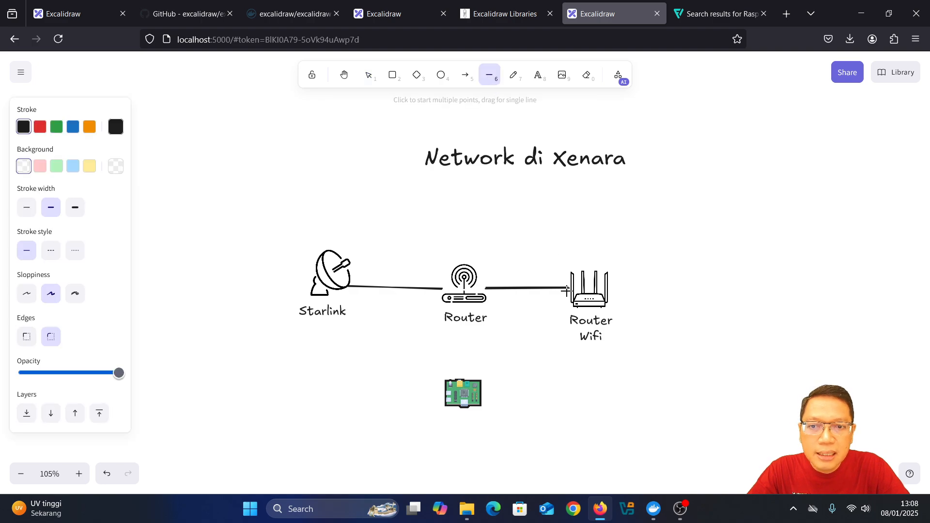
{"action": "left_click_drag", "start_coordinate": [573, 305], "coordinate": [481, 382]}
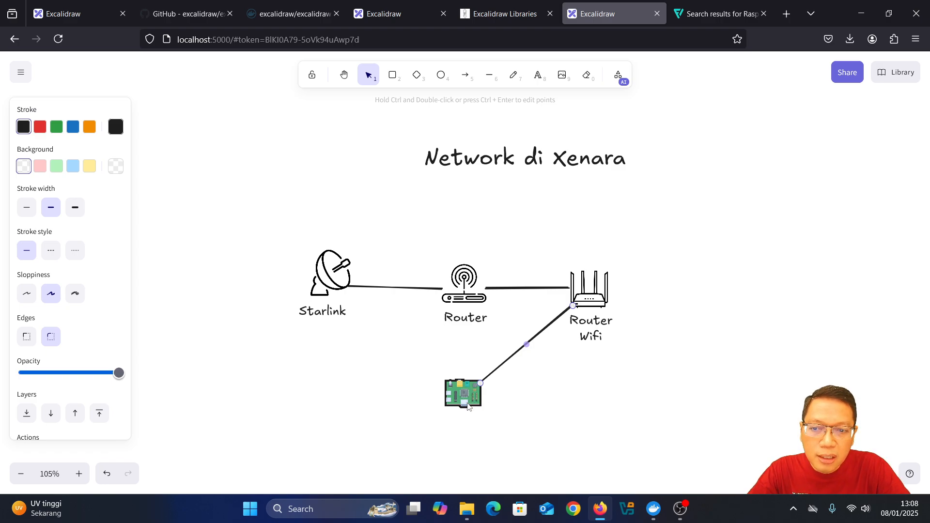
{"action": "left_click", "coordinate": [474, 399]}
{"action": "left_click", "coordinate": [506, 406]}
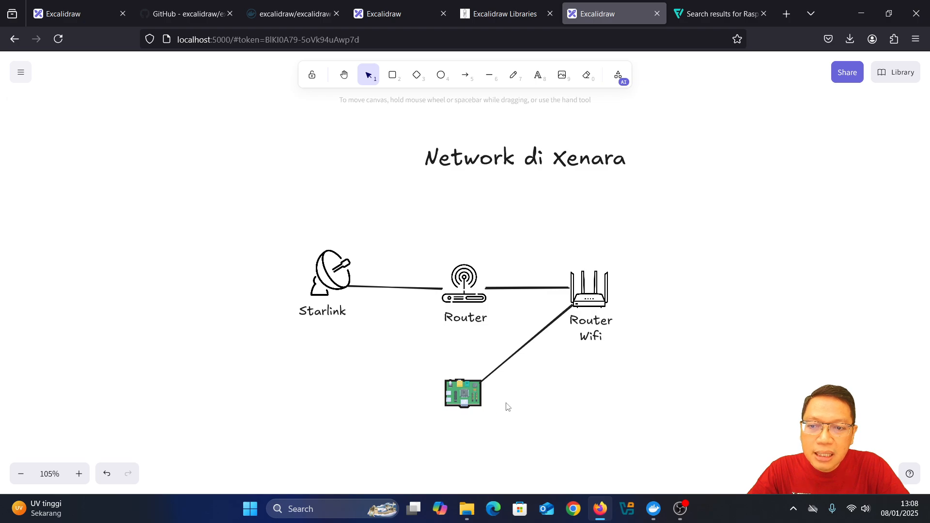
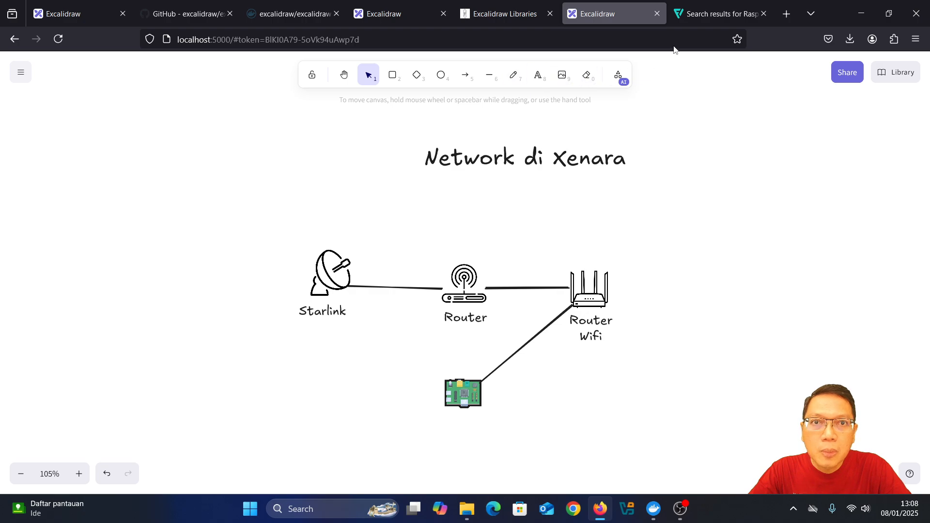
Return to Flaticon, close the Pi icon's details and search for "tablet pc"
{"action": "left_click", "coordinate": [706, 14]}
{"action": "left_click", "coordinate": [903, 80]}
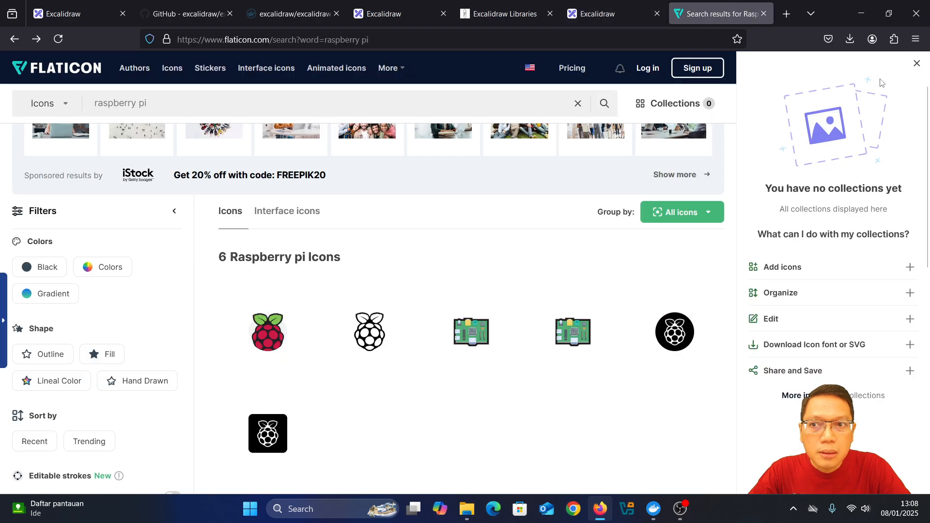
{"action": "left_click_drag", "start_coordinate": [139, 96], "coordinate": [91, 97]}
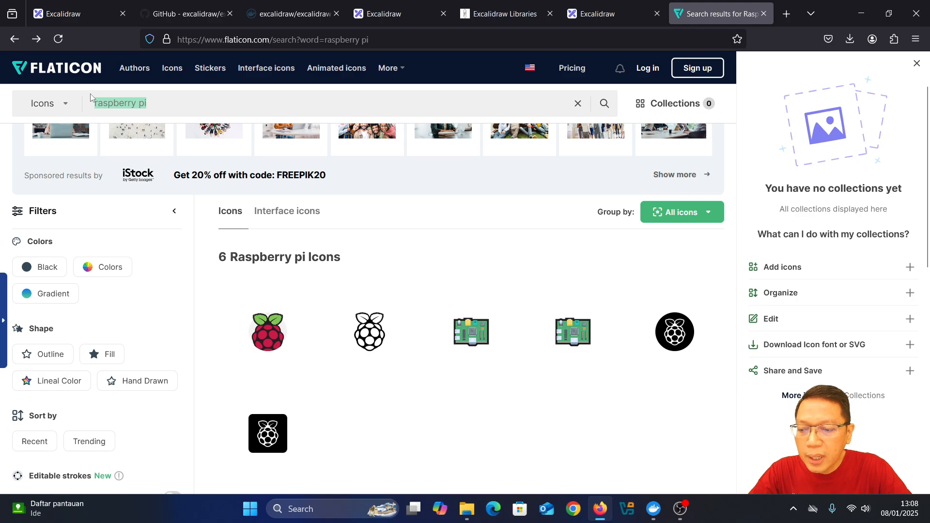
{"action": "type", "text": "tablet"}
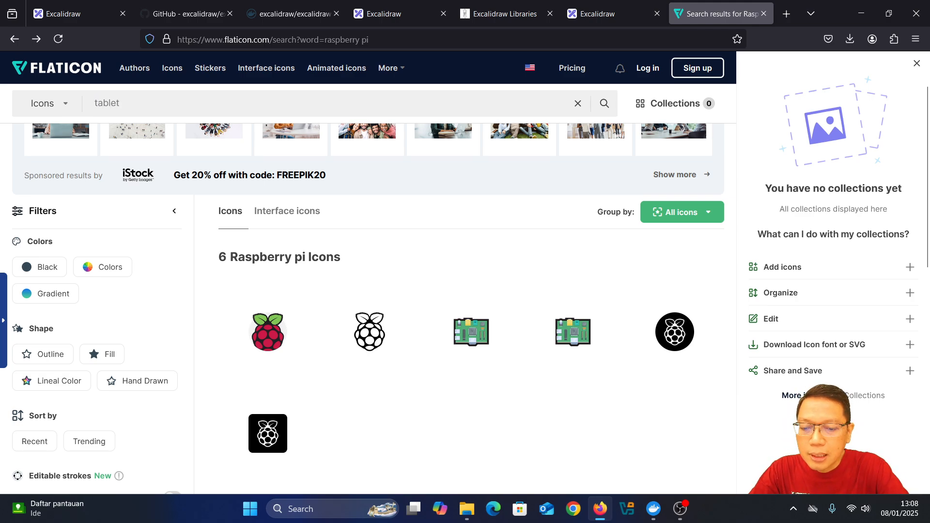
{"action": "type", "text": " pc"}
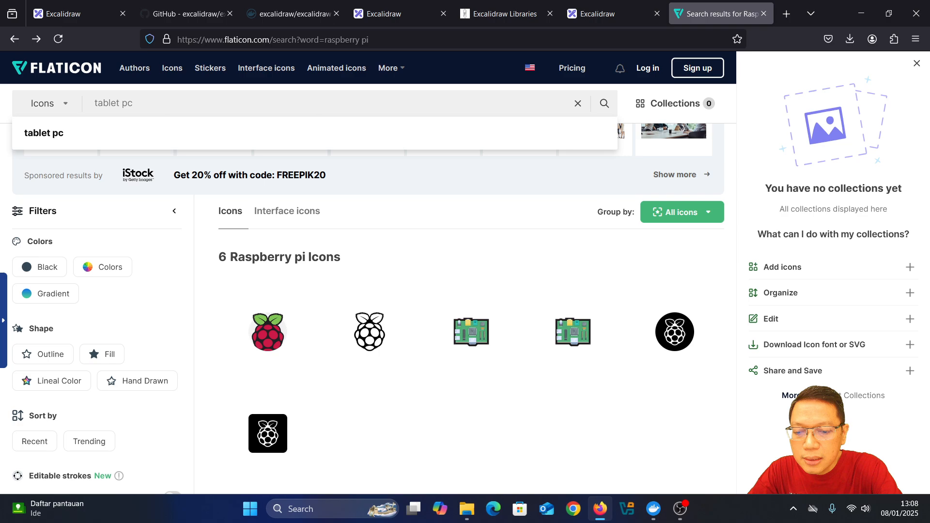
{"action": "key", "text": "Return"}
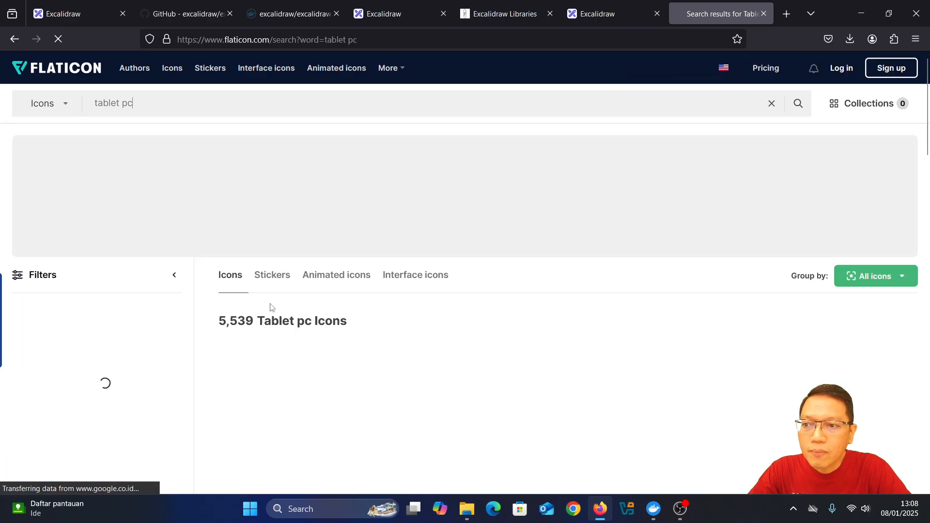
Open the first black outline tablet icon in the results and download it as a free PNG
{"action": "scroll", "coordinate": [367, 324], "scroll_direction": "down", "scroll_amount": 2}
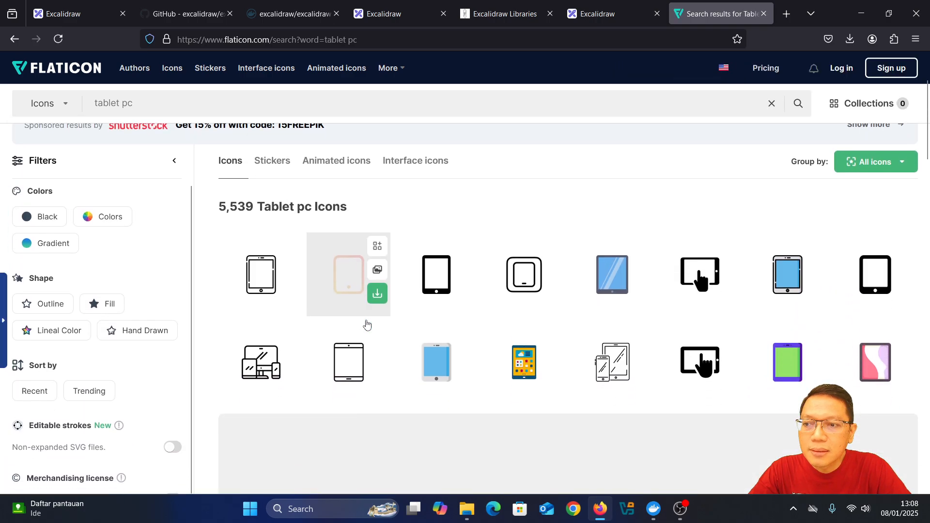
{"action": "left_click", "coordinate": [250, 257]}
{"action": "left_click", "coordinate": [646, 231]}
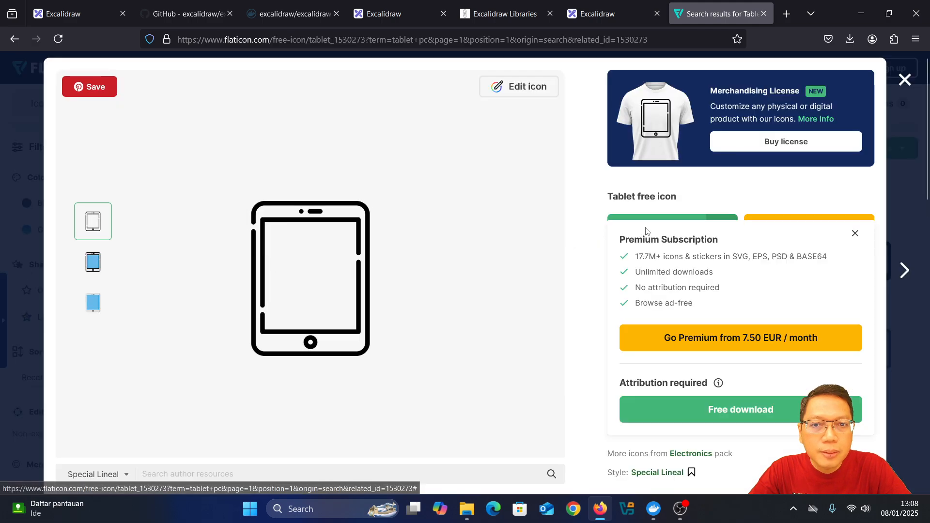
{"action": "left_click", "coordinate": [667, 407]}
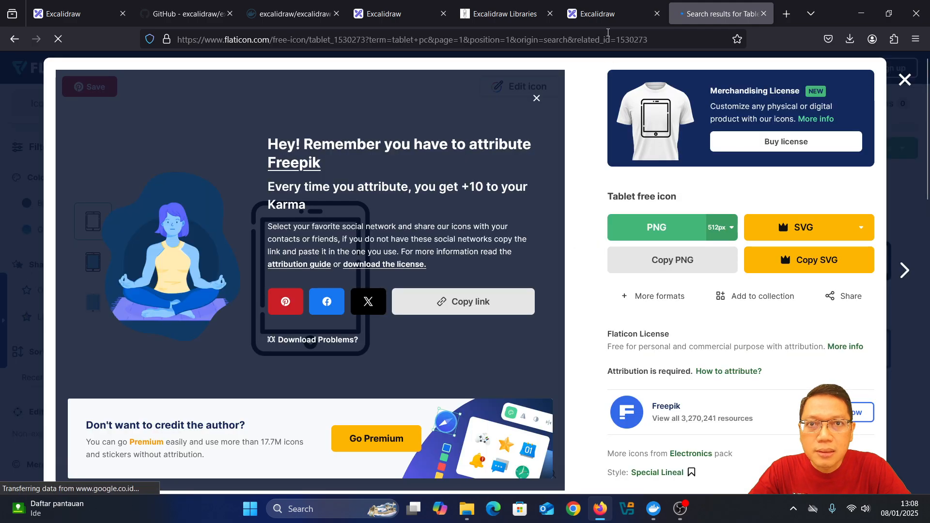
Insert tablet.png from Downloads into the Excalidraw diagram, shrink it to icon size and place it diagonally below the Raspberry Pi board
{"action": "left_click", "coordinate": [603, 15]}
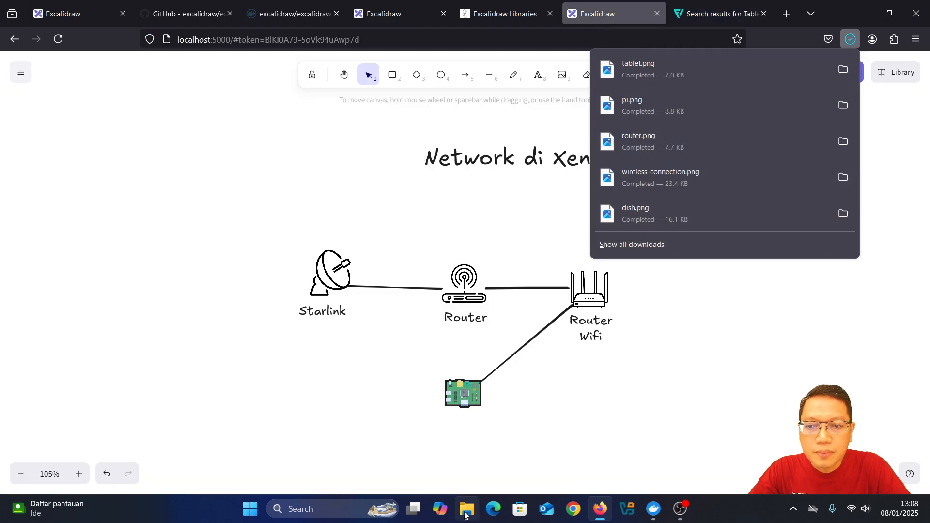
{"action": "left_click", "coordinate": [466, 510]}
{"action": "left_click_drag", "start_coordinate": [473, 340], "coordinate": [234, 360]}
{"action": "left_click", "coordinate": [228, 199]}
{"action": "left_click", "coordinate": [234, 357]}
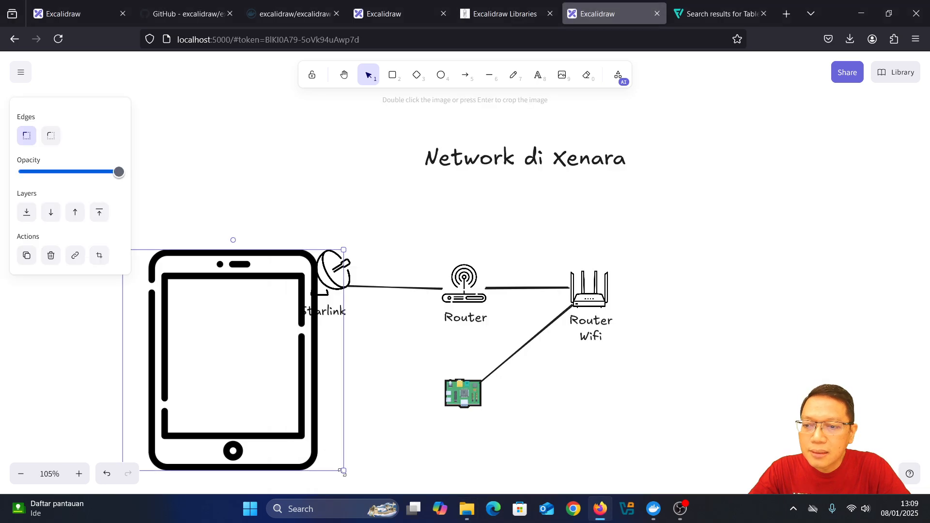
{"action": "left_click_drag", "start_coordinate": [344, 471], "coordinate": [527, 454]}
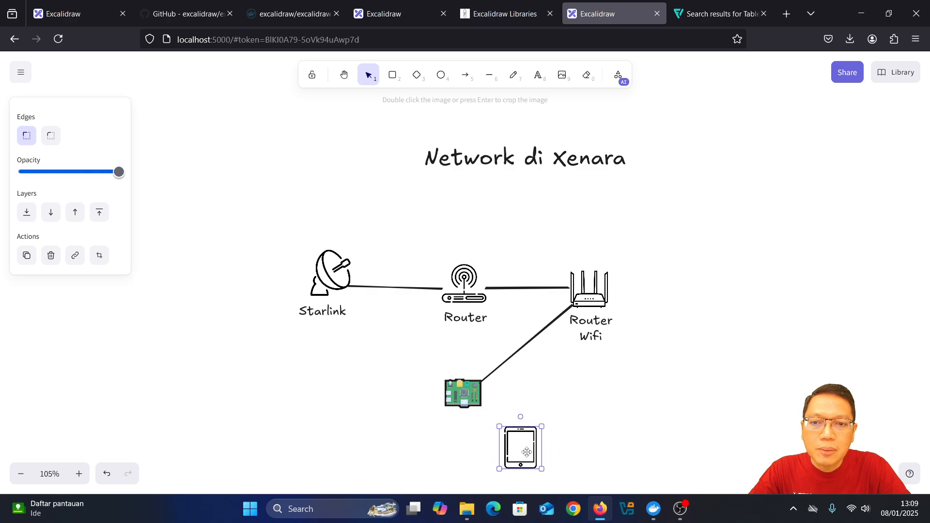
Draw a solid line connecting the "Router Wifi" icon to the tablet icon and deselect it
{"action": "left_click", "coordinate": [488, 77]}
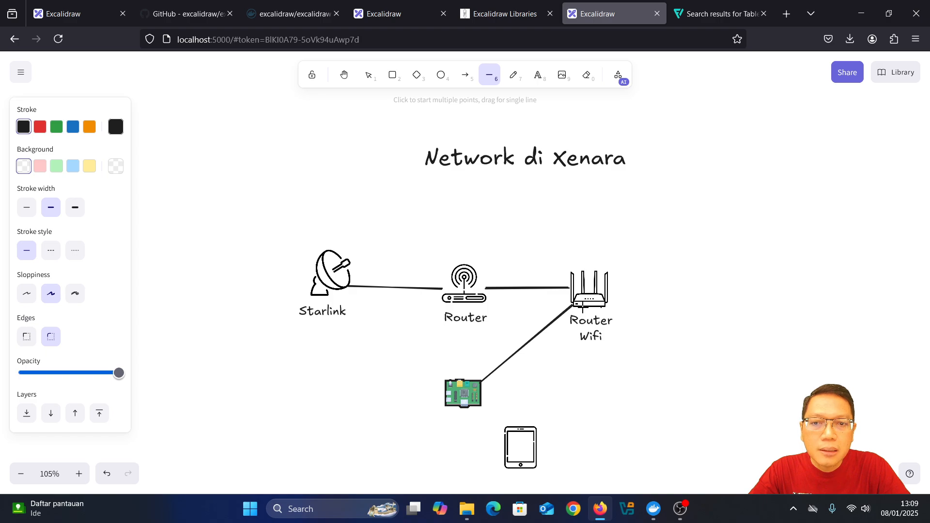
{"action": "left_click_drag", "start_coordinate": [581, 308], "coordinate": [528, 426]}
{"action": "left_click", "coordinate": [605, 413]}
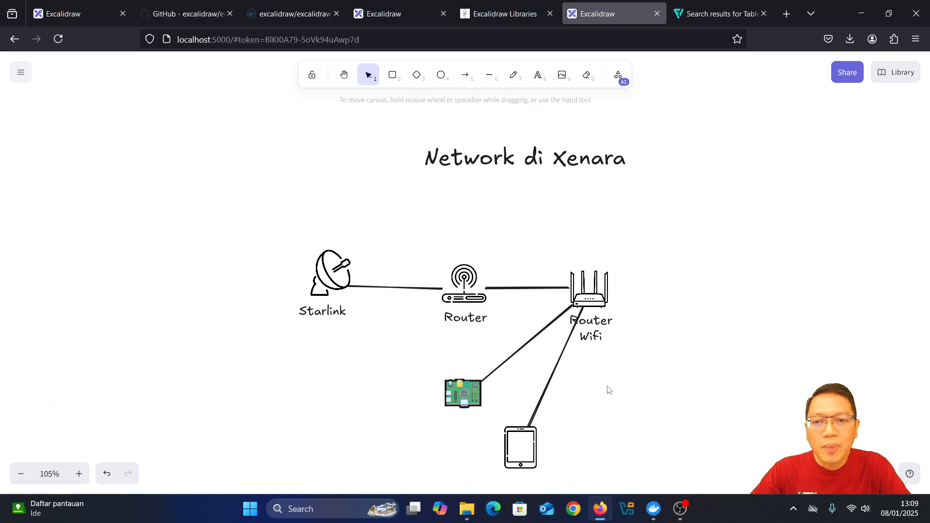
Duplicate the "Router" label beside the Raspberry Pi board, change the copy's text to "Pi-Hole" and move it close against the board
{"action": "scroll", "coordinate": [611, 385], "scroll_direction": "down", "scroll_amount": 2}
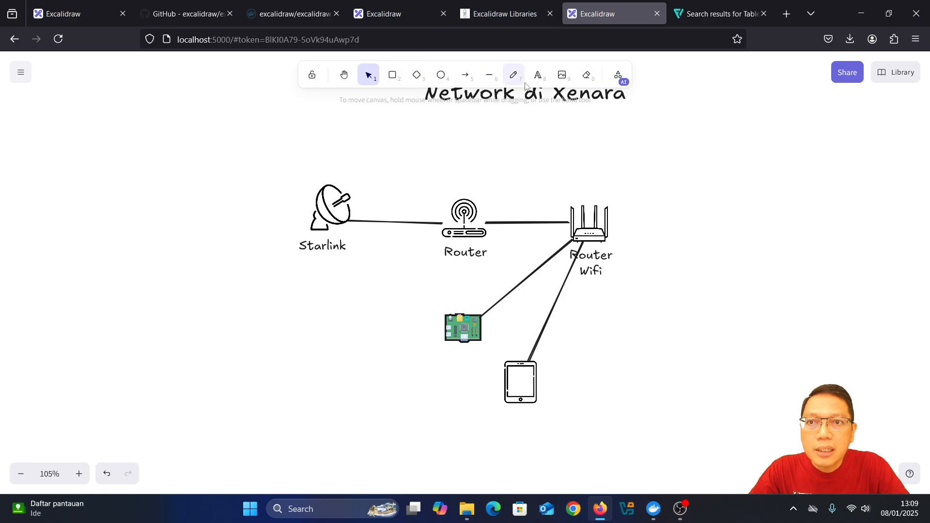
{"action": "left_click", "coordinate": [460, 260]}
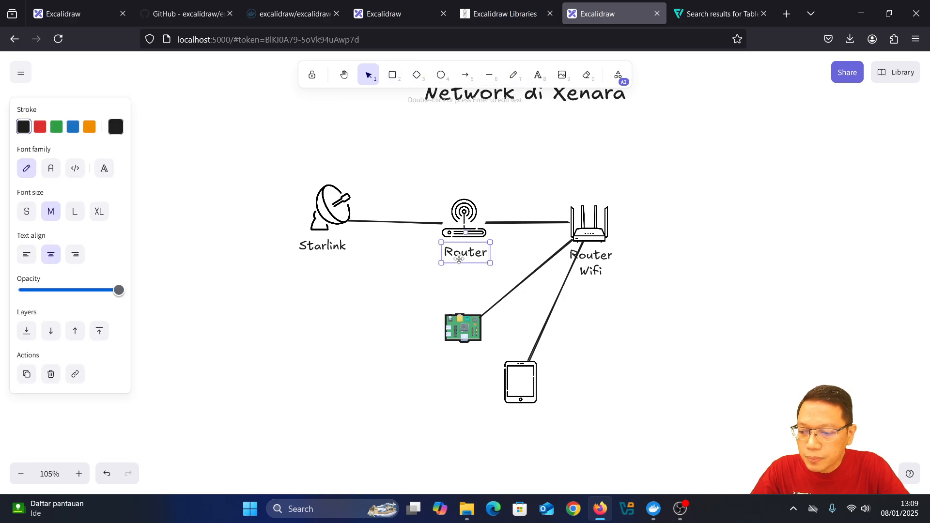
{"action": "left_click_drag", "start_coordinate": [459, 260], "coordinate": [414, 338]}
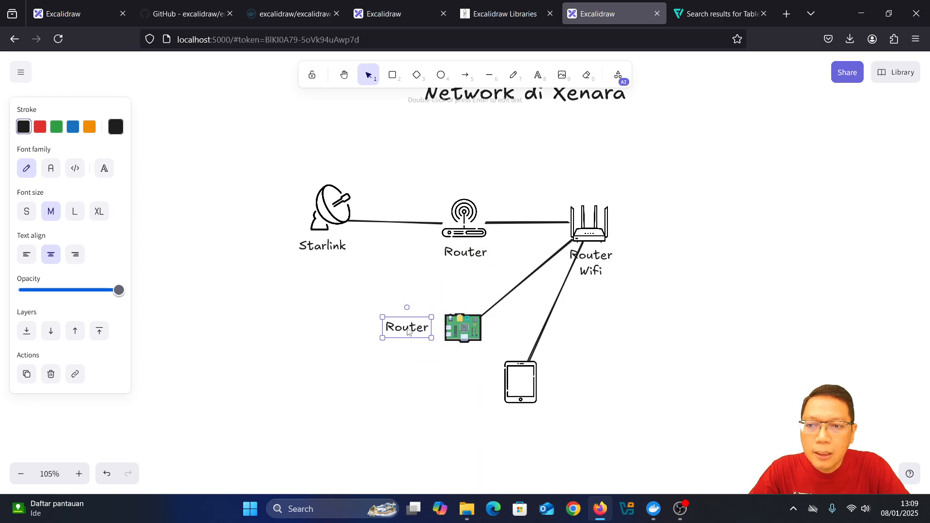
{"action": "double_click", "coordinate": [408, 331]}
{"action": "type", "text": "Pi"}
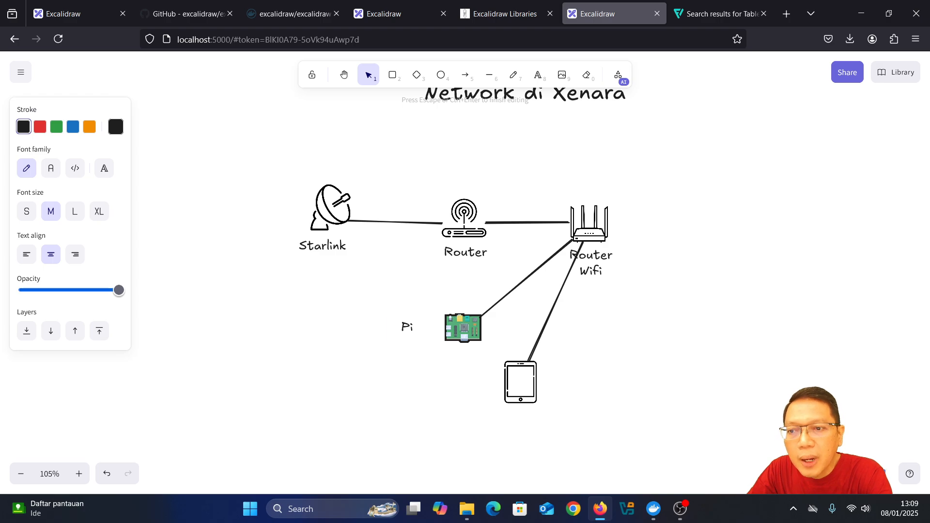
{"action": "type", "text": "-Hole"}
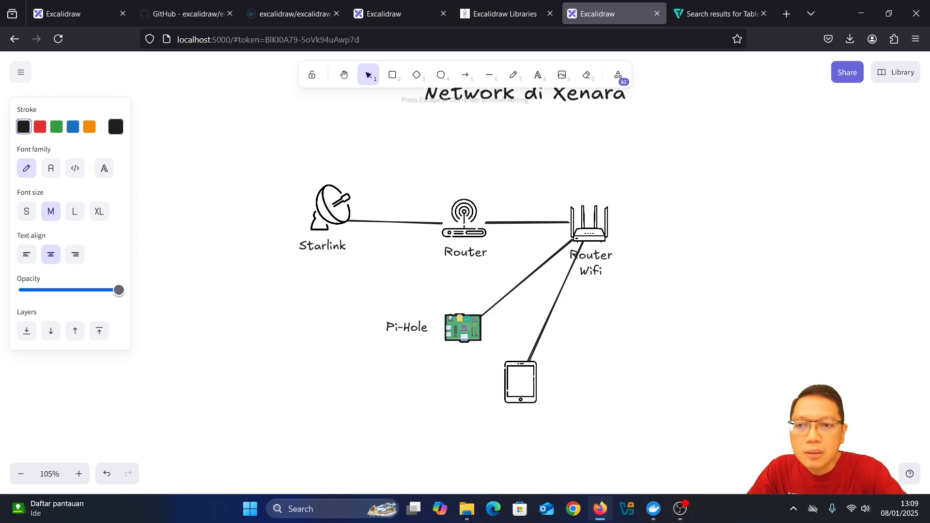
{"action": "left_click", "coordinate": [442, 325]}
{"action": "left_click_drag", "start_coordinate": [415, 332], "coordinate": [427, 331]}
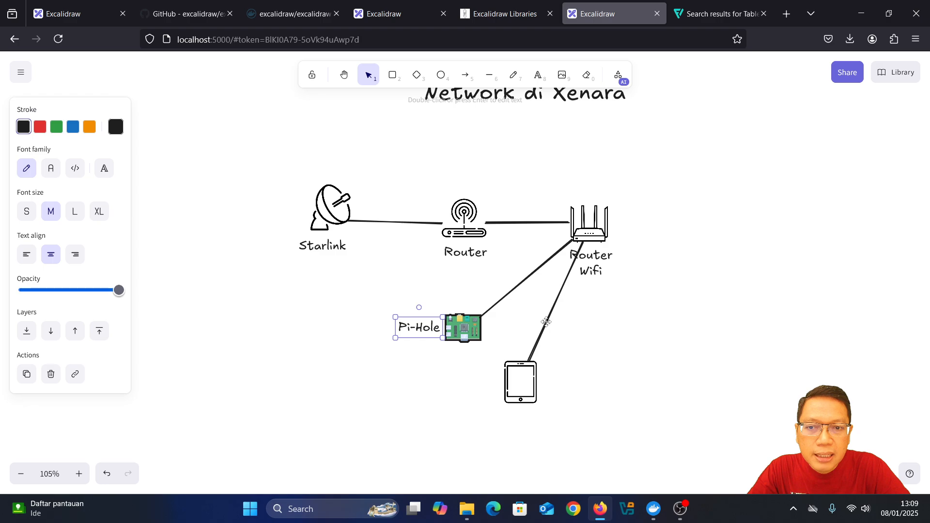
Delete the solid line between the "Router Wifi" icon and the tablet
{"action": "left_click", "coordinate": [548, 324]}
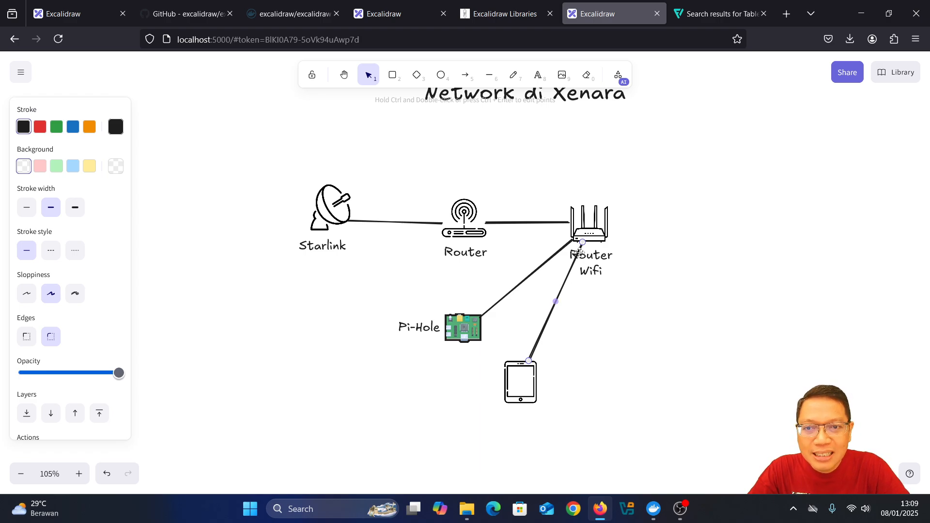
{"action": "left_click", "coordinate": [603, 355]}
{"action": "left_click", "coordinate": [548, 319]}
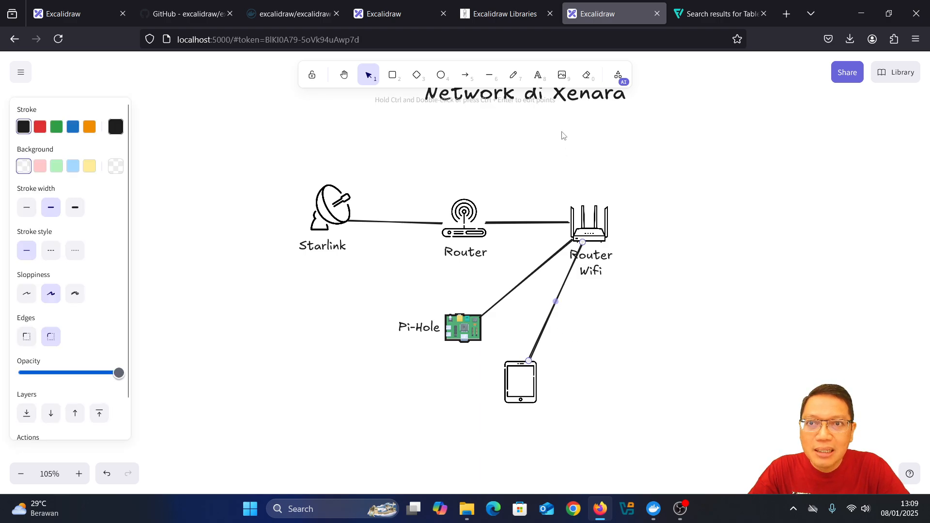
{"action": "left_click", "coordinate": [553, 345]}
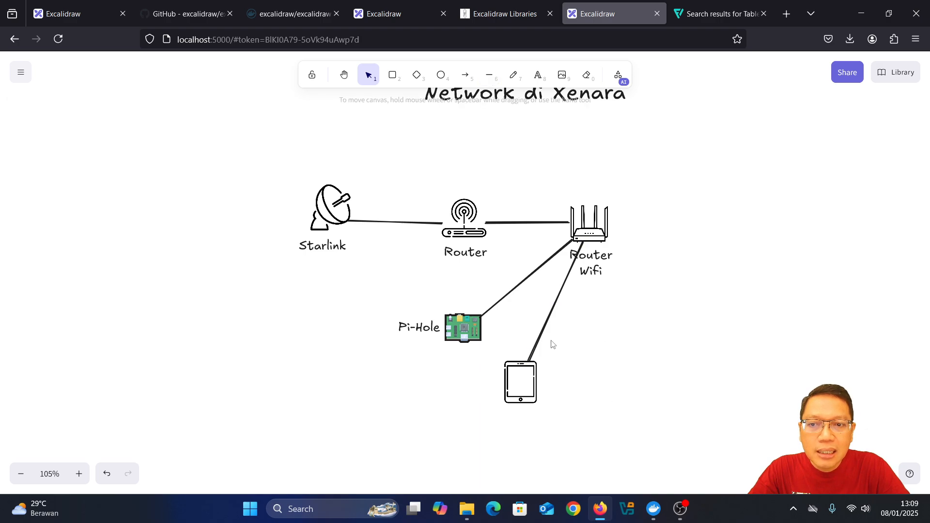
{"action": "left_click", "coordinate": [543, 334]}
{"action": "key", "text": "Delete"}
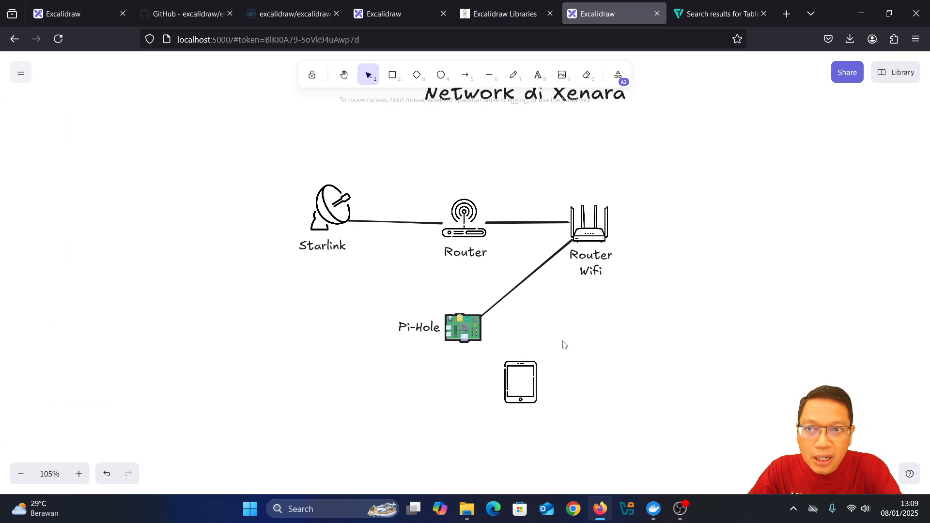
Draw a dashed line connecting the "Router Wifi" icon to the tablet icon and deselect it
{"action": "left_click", "coordinate": [490, 75]}
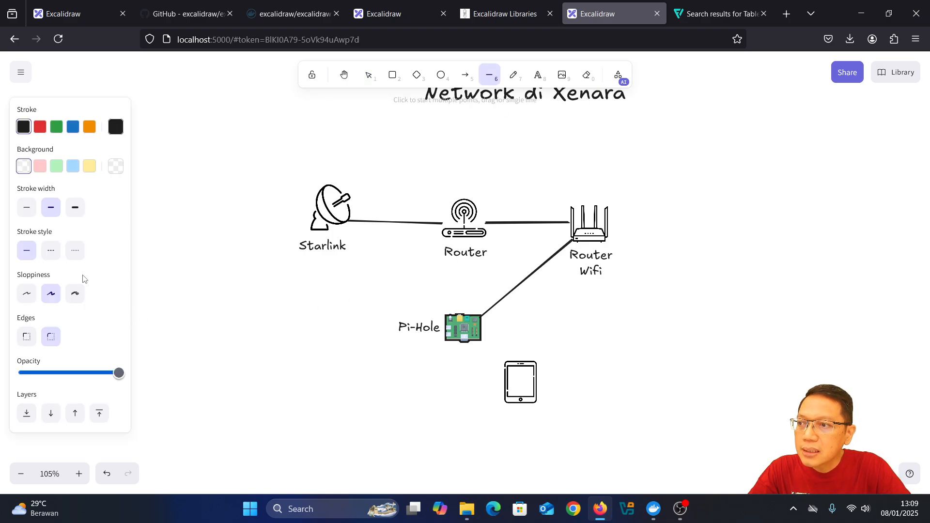
{"action": "left_click", "coordinate": [54, 254]}
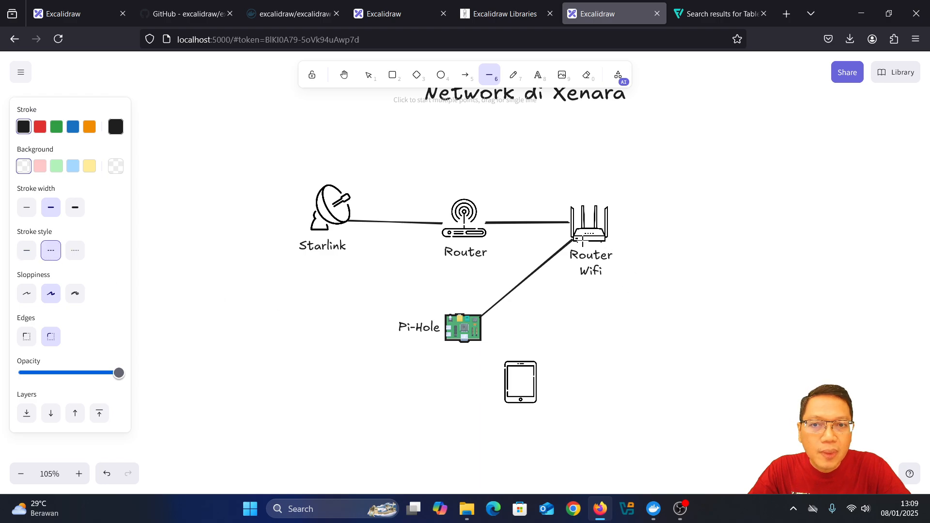
{"action": "left_click_drag", "start_coordinate": [580, 239], "coordinate": [529, 363]}
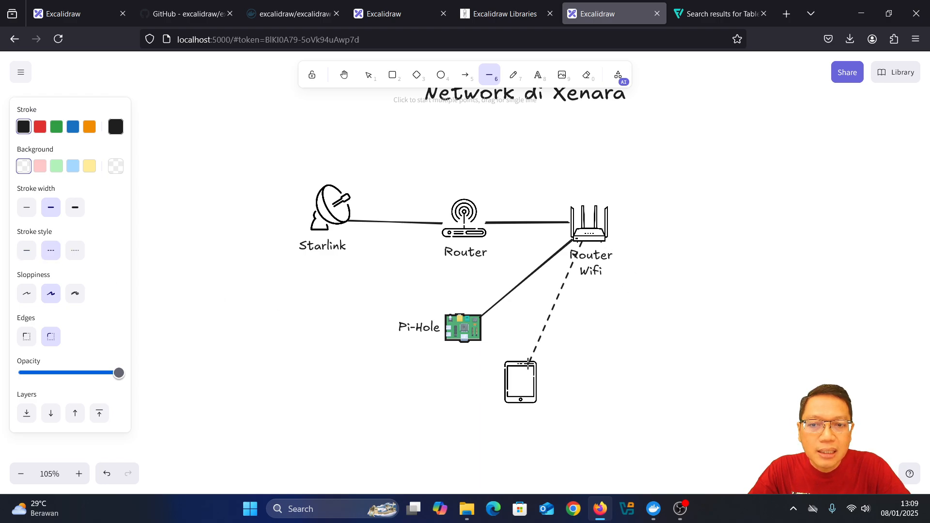
{"action": "left_click", "coordinate": [567, 386]}
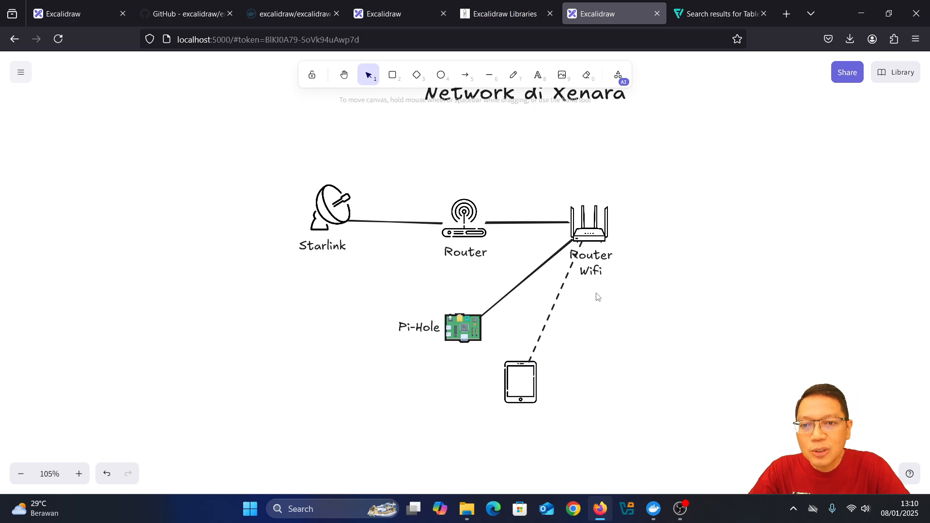
Return to Flaticon, close the tablet icon's details and search for "printer thermal"
{"action": "left_click", "coordinate": [712, 13]}
{"action": "left_click", "coordinate": [906, 79]}
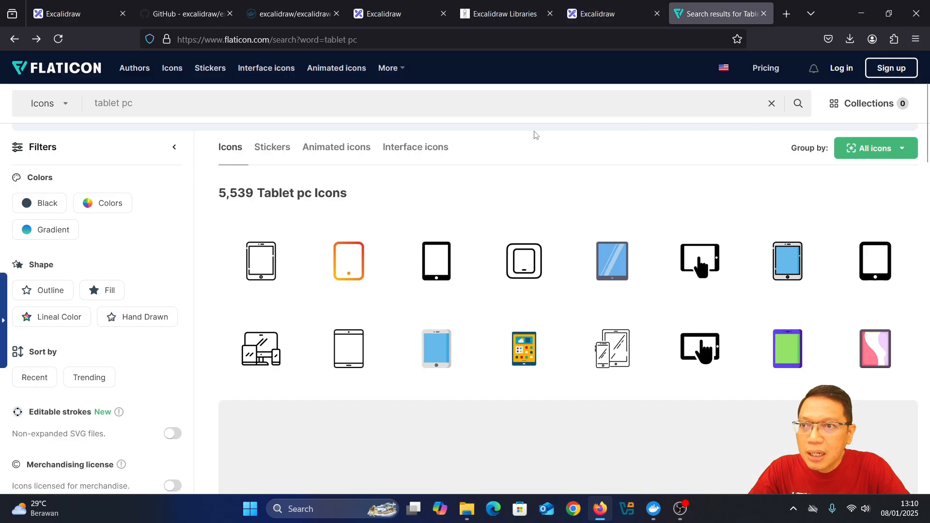
{"action": "triple_click", "coordinate": [85, 99]}
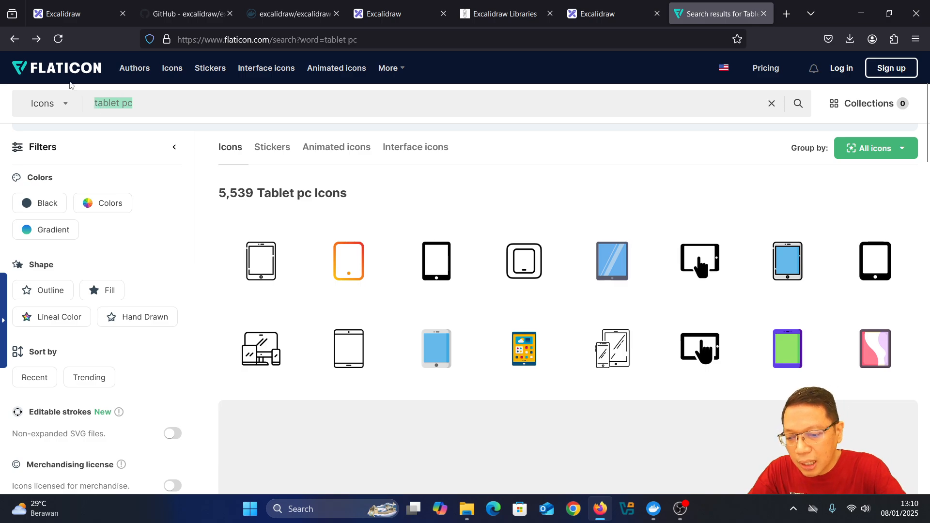
{"action": "type", "text": "printer the"}
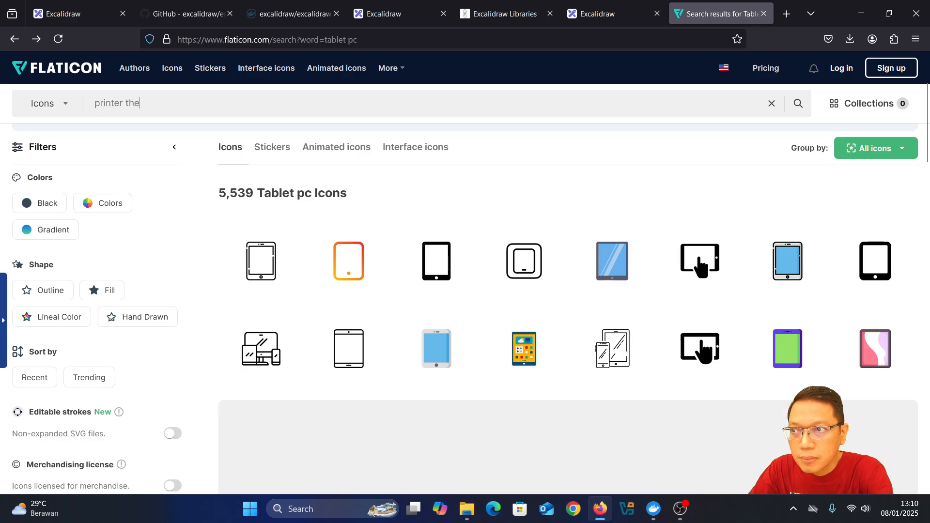
{"action": "type", "text": "rmal"}
{"action": "key", "text": "Return"}
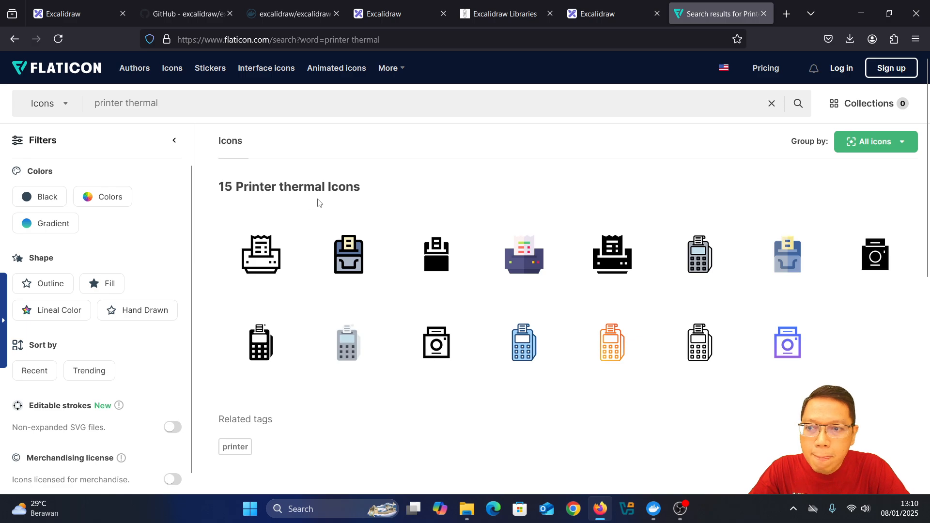
Open the first black outline receipt printer icon in the results and request its free PNG download
{"action": "mouse_move", "coordinate": [438, 271]}
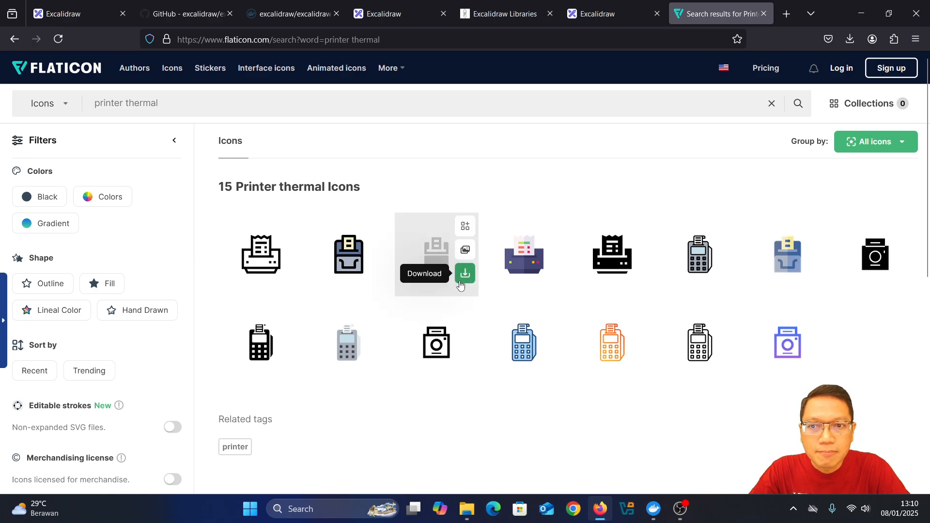
{"action": "scroll", "coordinate": [505, 307], "scroll_direction": "down", "scroll_amount": 2}
{"action": "scroll", "coordinate": [504, 305], "scroll_direction": "down", "scroll_amount": 5}
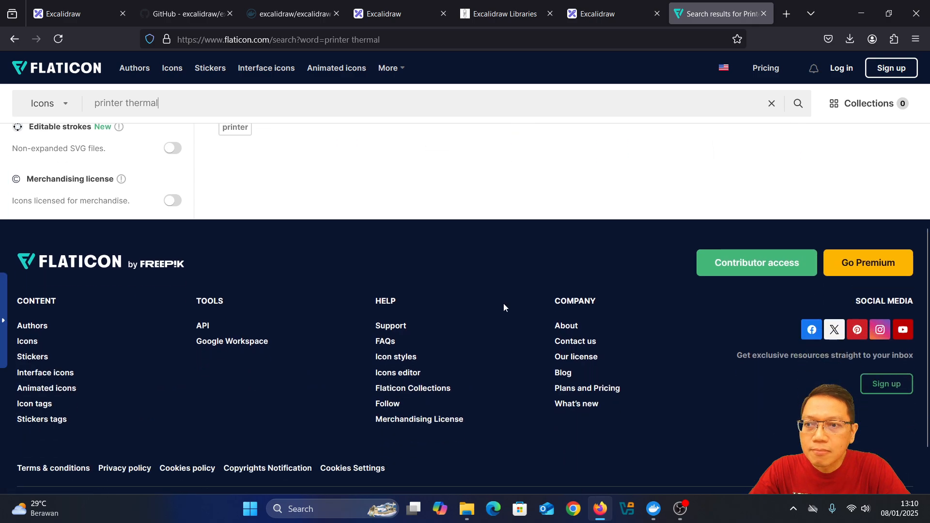
{"action": "scroll", "coordinate": [503, 307], "scroll_direction": "up", "scroll_amount": 5}
{"action": "left_click", "coordinate": [250, 185]}
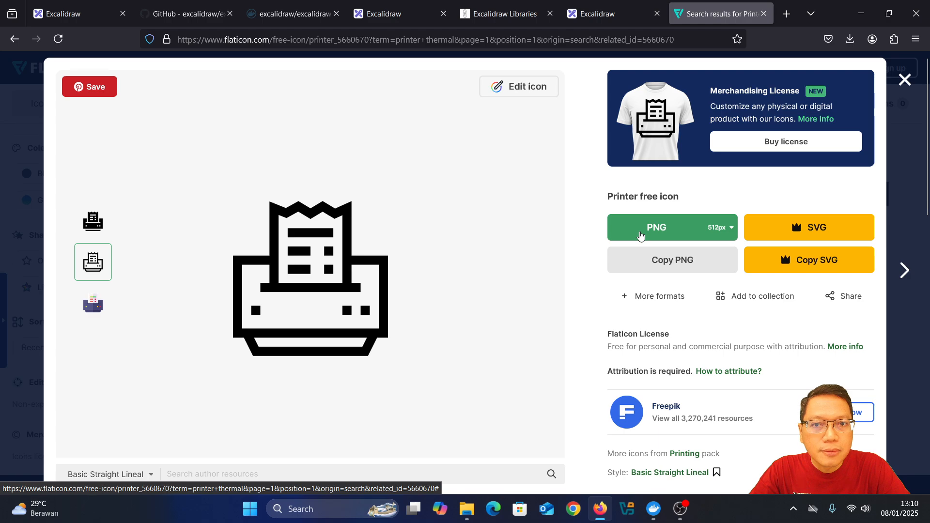
{"action": "left_click", "coordinate": [640, 235]}
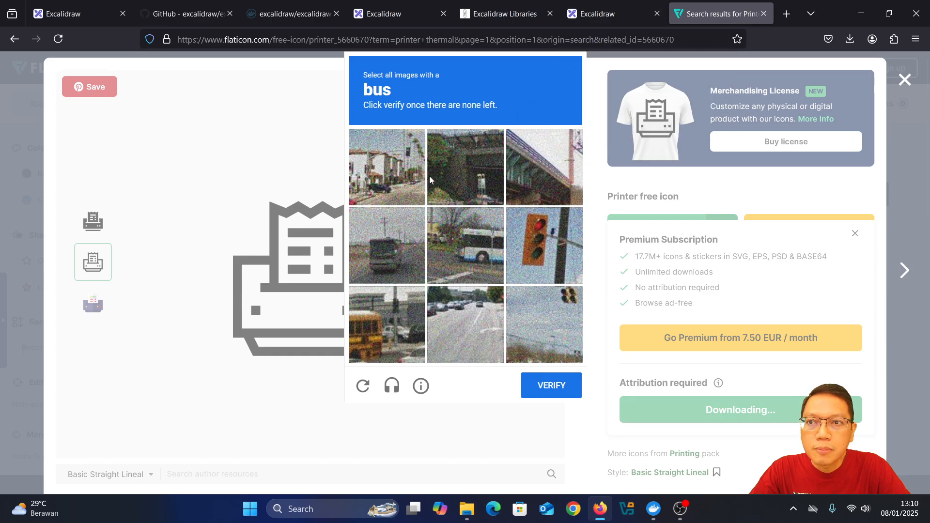
Complete the image verification by selecting the bus pictures and submitting them, so that the printer PNG downloads
{"action": "left_click", "coordinate": [397, 249]}
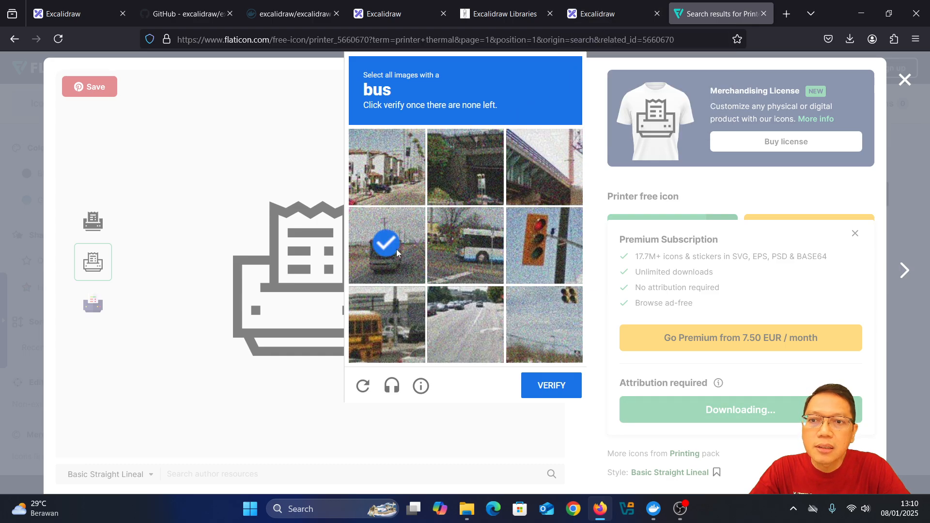
{"action": "left_click", "coordinate": [465, 259]}
{"action": "left_click", "coordinate": [390, 329]}
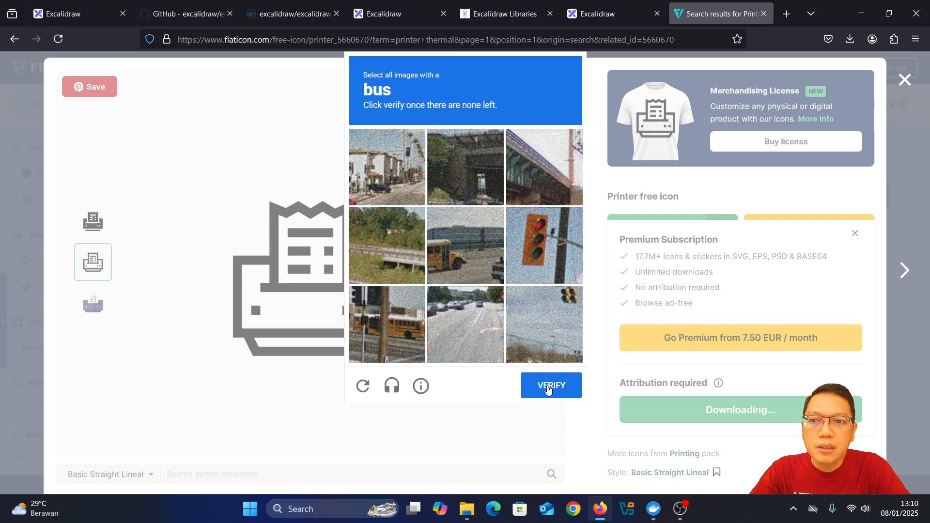
{"action": "left_click", "coordinate": [444, 238]}
{"action": "left_click", "coordinate": [414, 322]}
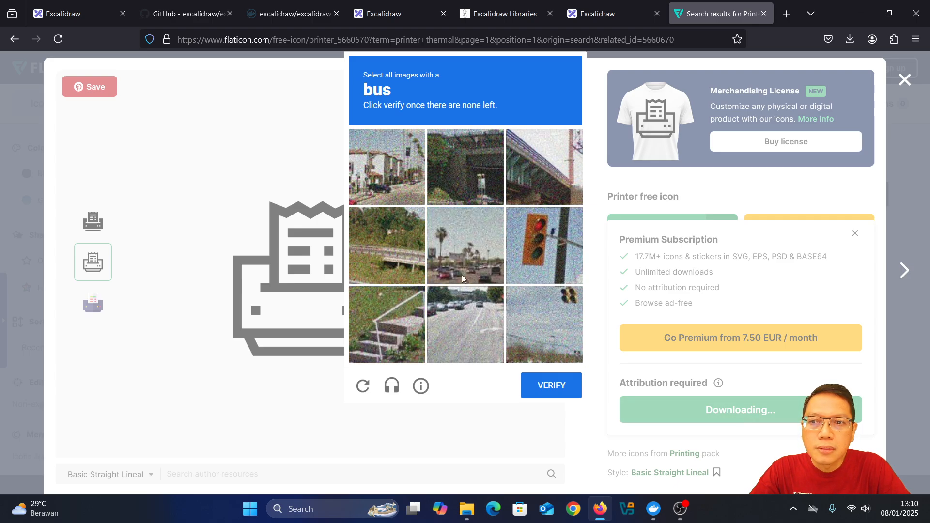
{"action": "left_click", "coordinate": [446, 275]}
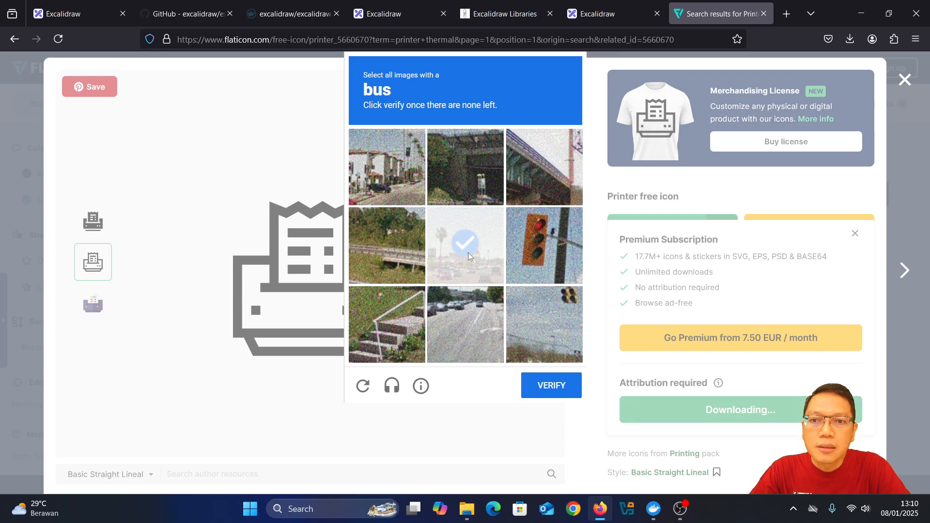
{"action": "left_click", "coordinate": [545, 386]}
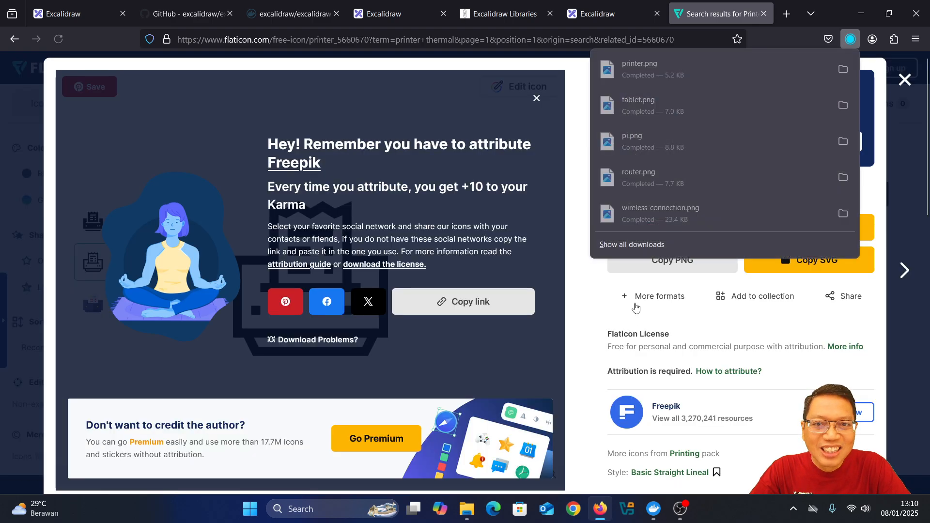
Switch to the Excalidraw drawing, insert printer.png from the Downloads folder, shrink it and place it beside the tablet icon, below Pi-Hole
{"action": "left_click", "coordinate": [613, 15]}
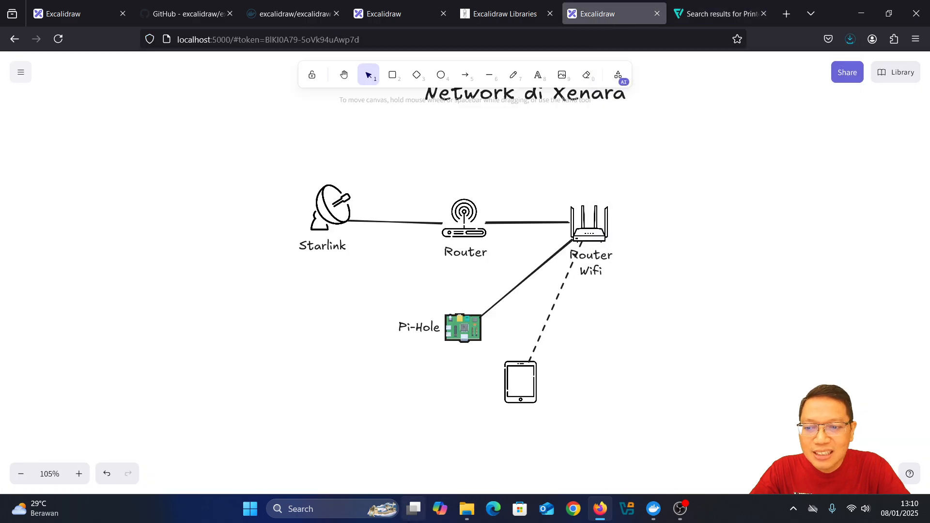
{"action": "left_click", "coordinate": [468, 509]}
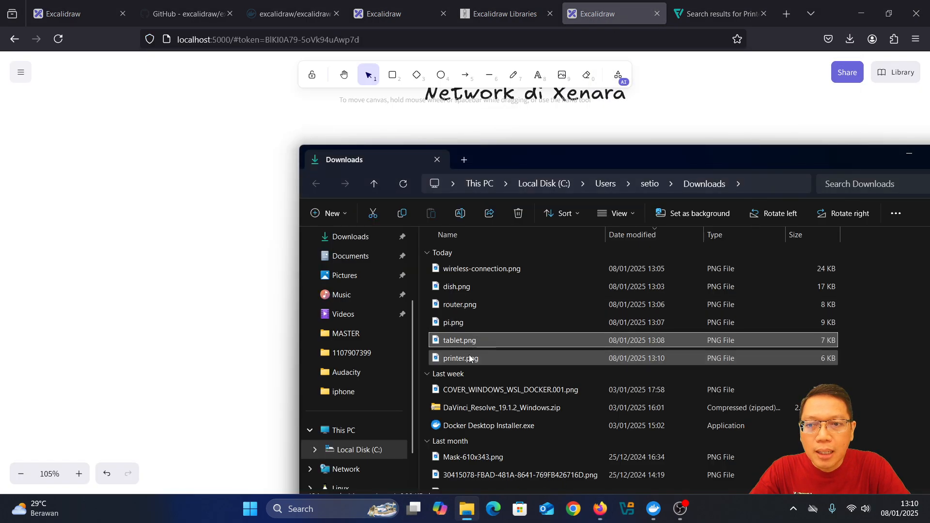
{"action": "left_click_drag", "start_coordinate": [467, 358], "coordinate": [238, 350]}
{"action": "left_click", "coordinate": [208, 191]}
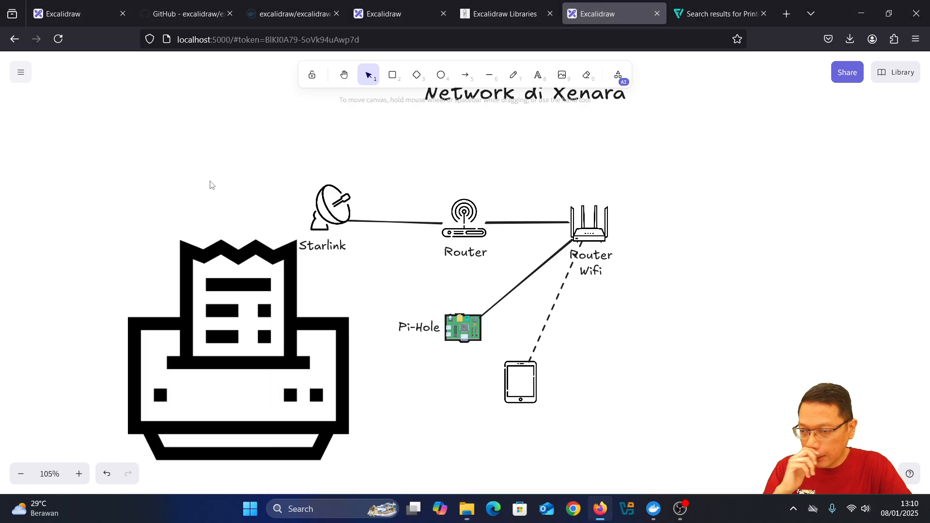
{"action": "left_click", "coordinate": [228, 305]}
{"action": "left_click_drag", "start_coordinate": [350, 461], "coordinate": [452, 394]}
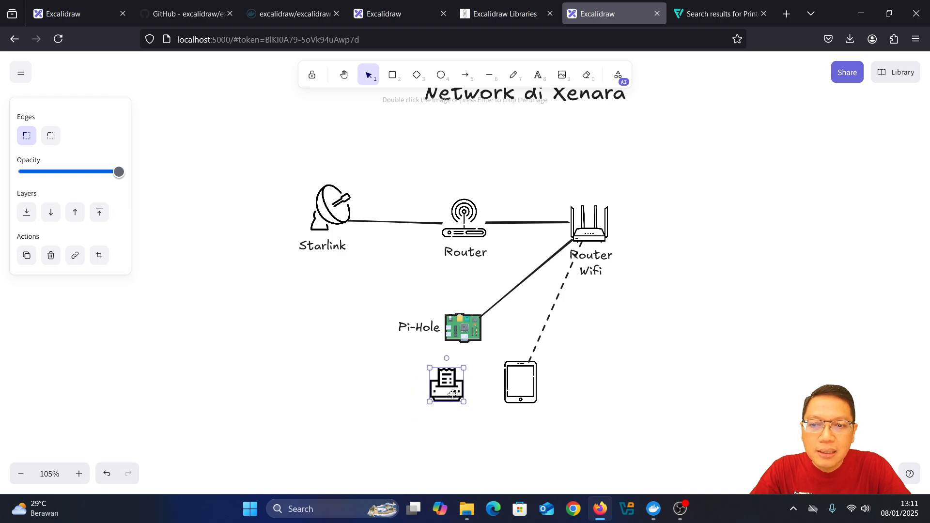
Draw a dashed line connecting the printer icon to the tablet icon and deselect it
{"action": "left_click", "coordinate": [488, 77]}
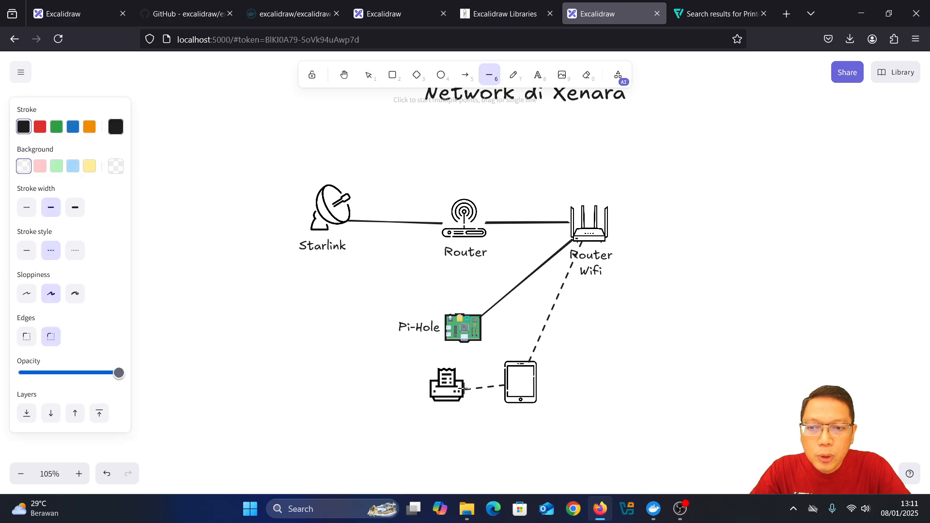
{"action": "left_click_drag", "start_coordinate": [465, 388], "coordinate": [465, 388]}
{"action": "left_click", "coordinate": [518, 426]}
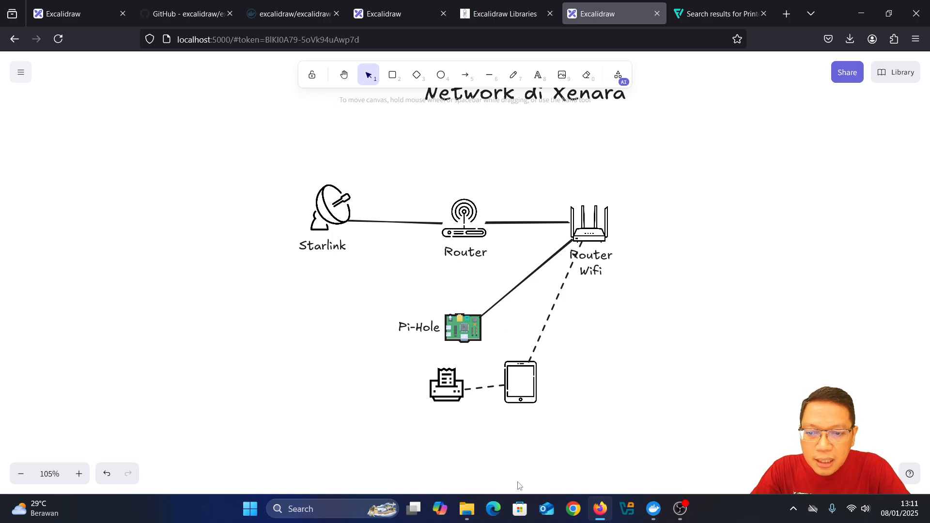
Return to Flaticon, close the printer icon's details and search for "computer"
{"action": "left_click", "coordinate": [705, 15]}
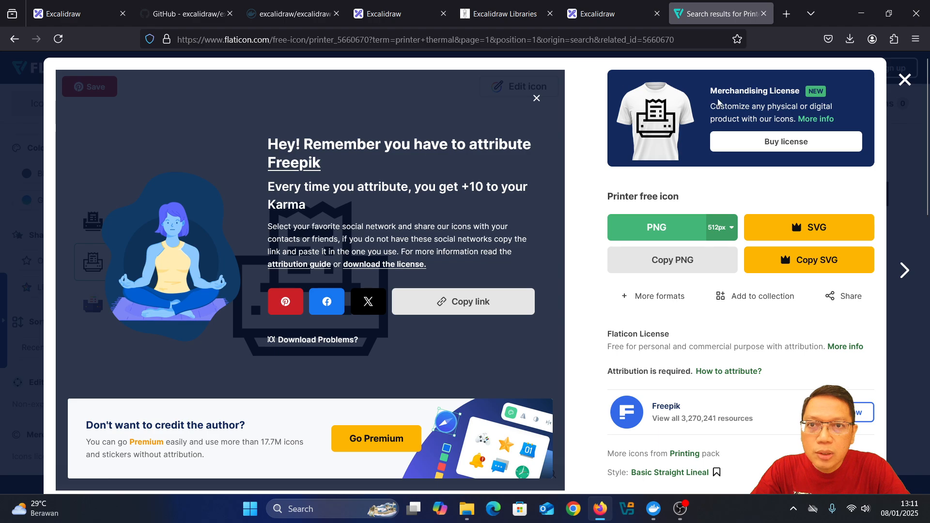
{"action": "left_click", "coordinate": [903, 82]}
{"action": "left_click_drag", "start_coordinate": [223, 110], "coordinate": [92, 88]}
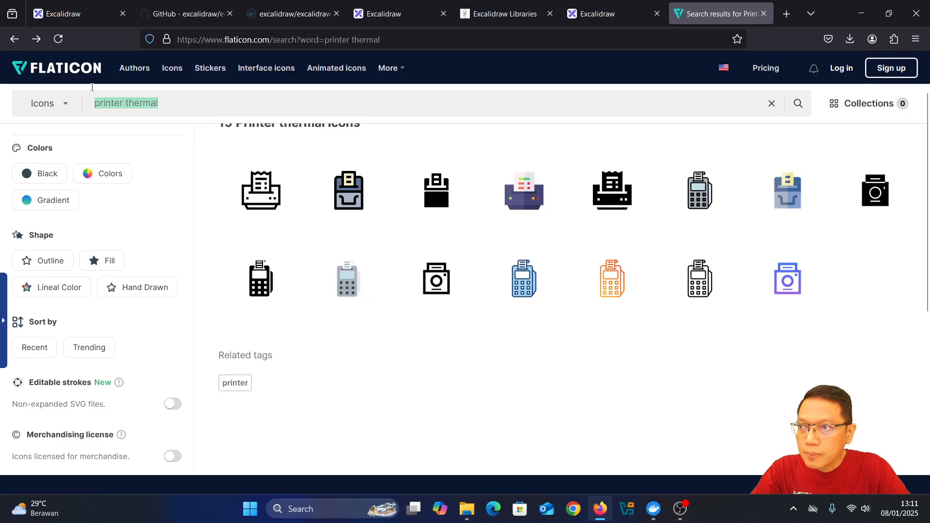
{"action": "type", "text": "comp"}
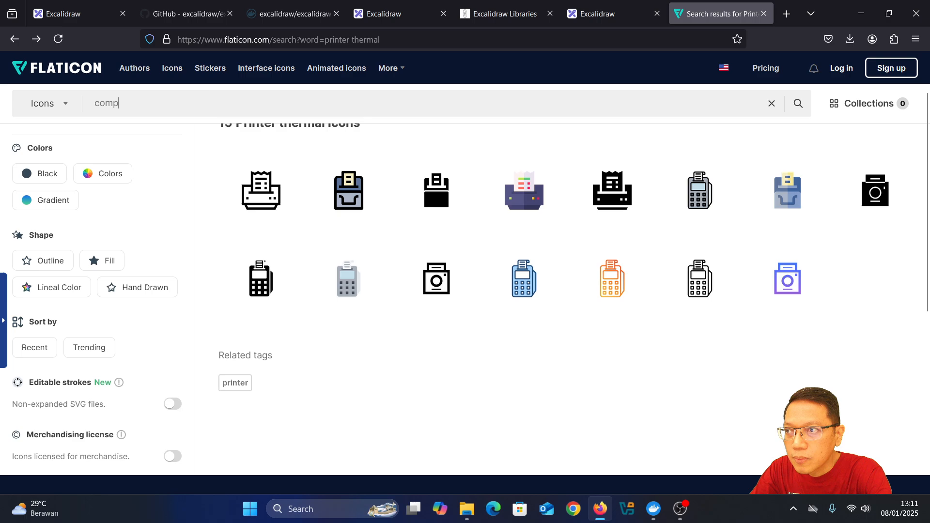
{"action": "type", "text": "uter"}
{"action": "key", "text": "Return"}
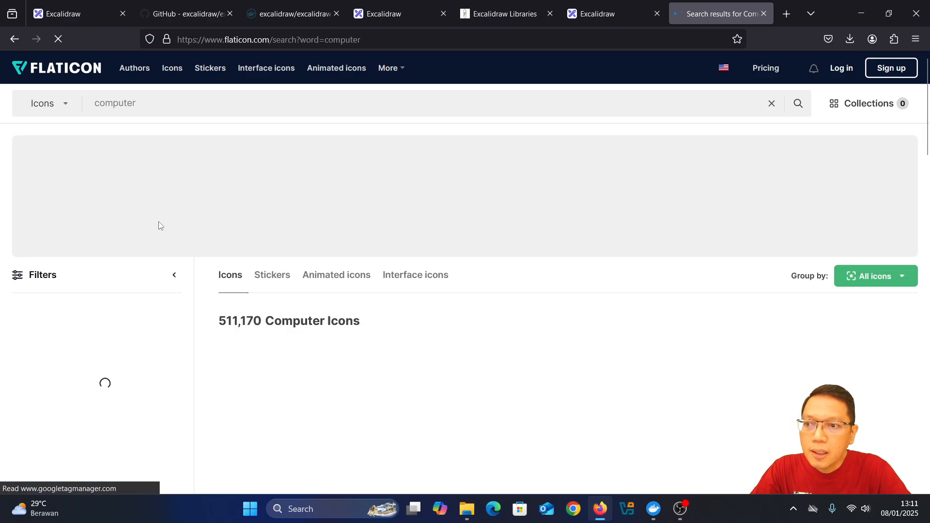
Open the black outline desktop computer with keyboard icon in the results and download its free PNG
{"action": "scroll", "coordinate": [407, 266], "scroll_direction": "down", "scroll_amount": 3}
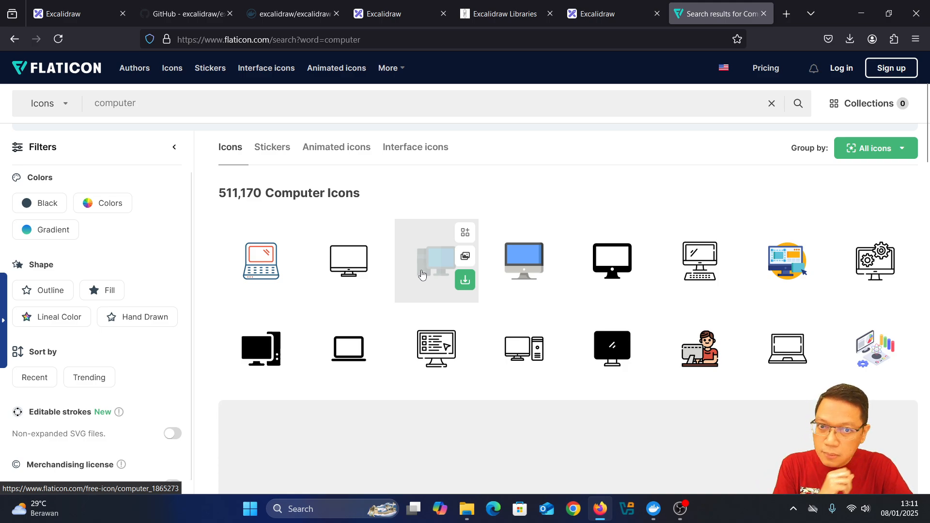
{"action": "left_click", "coordinate": [708, 256]}
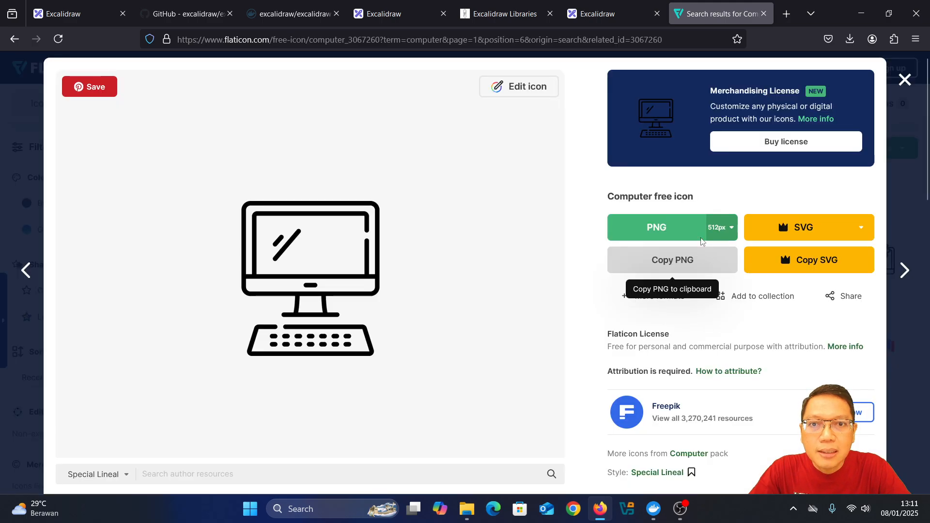
{"action": "left_click", "coordinate": [664, 226]}
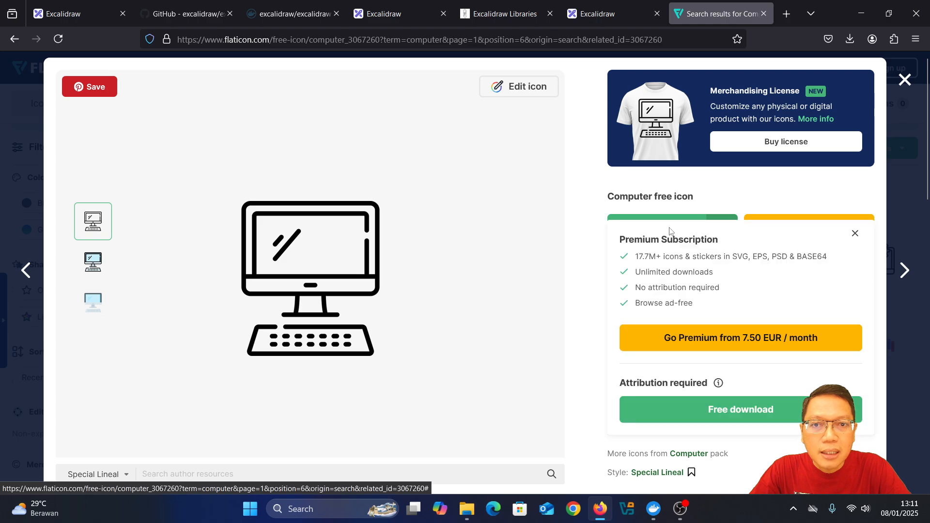
{"action": "left_click", "coordinate": [688, 408]}
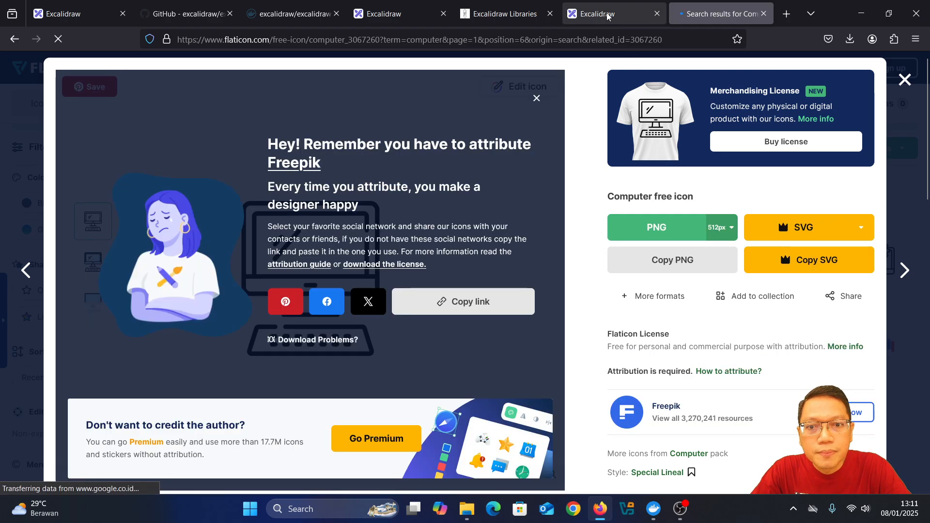
Switch to the Excalidraw drawing and insert computer.png from the Downloads folder onto the empty canvas beside the diagram
{"action": "left_click", "coordinate": [607, 16]}
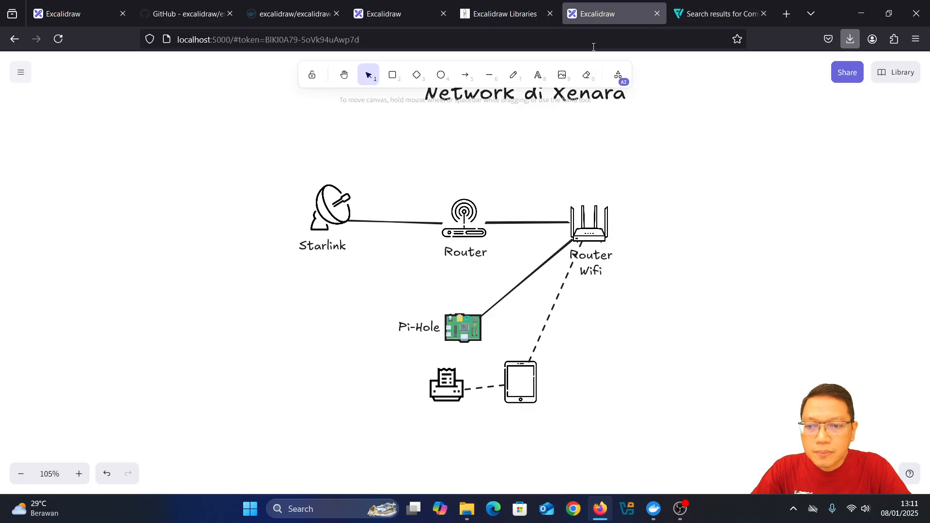
{"action": "left_click", "coordinate": [467, 509]}
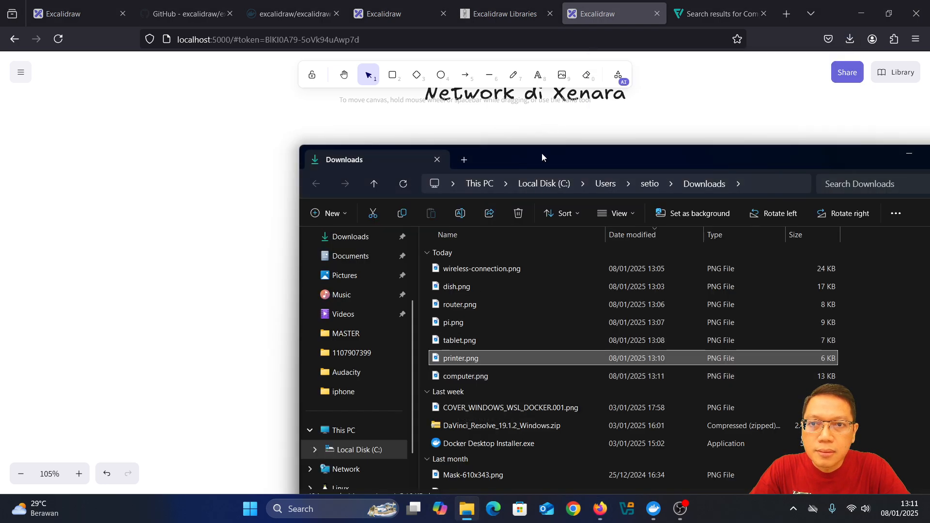
{"action": "left_click_drag", "start_coordinate": [542, 153], "coordinate": [448, 113]}
{"action": "left_click_drag", "start_coordinate": [880, 247], "coordinate": [670, 253]}
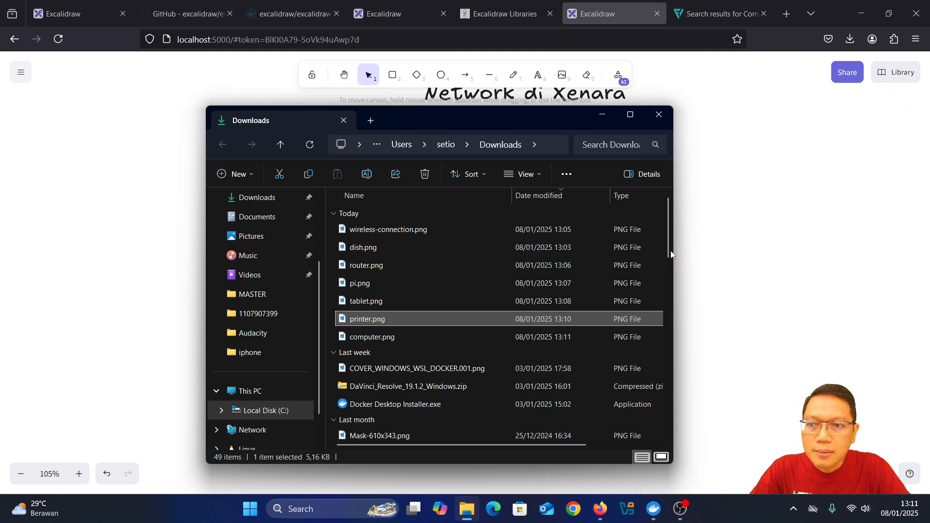
{"action": "left_click_drag", "start_coordinate": [372, 337], "coordinate": [726, 357]}
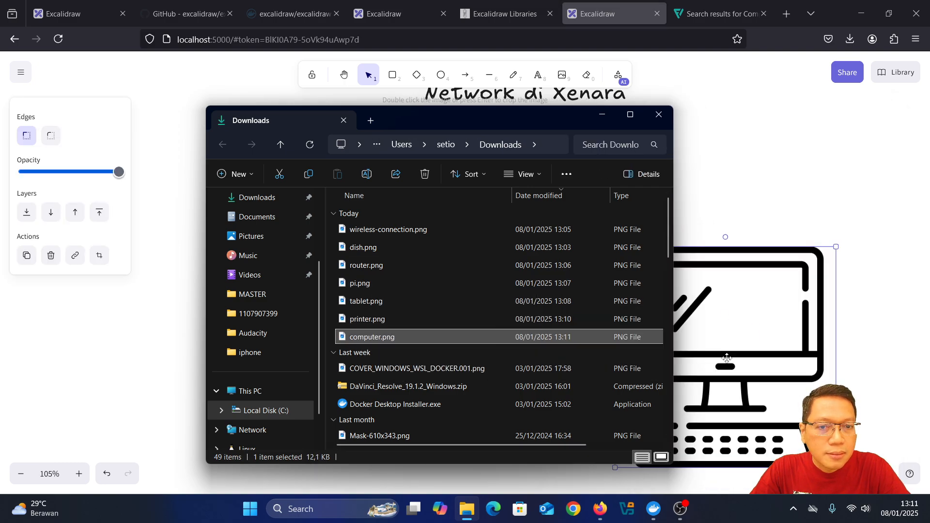
{"action": "left_click", "coordinate": [845, 329]}
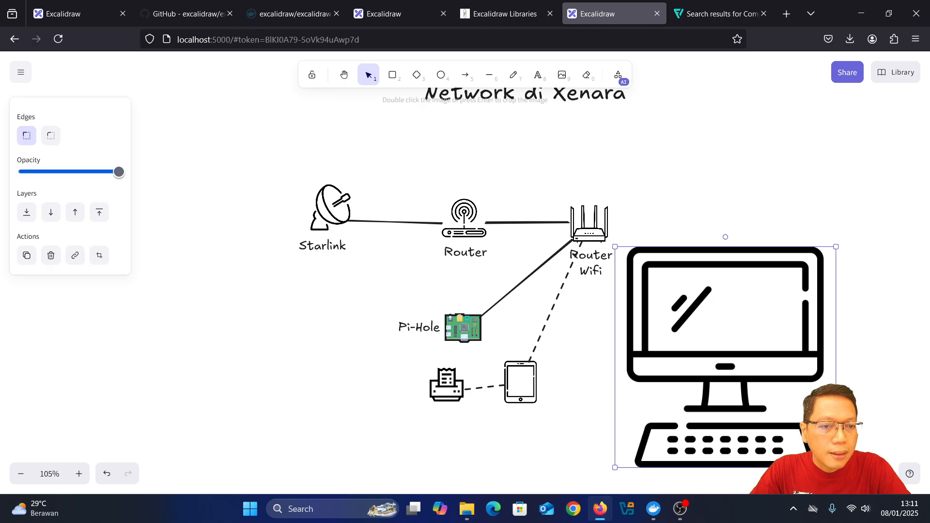
Shrink the computer image, place it in the tablet's row below "Router Wifi", and add a duplicate beside it
{"action": "left_click_drag", "start_coordinate": [836, 467], "coordinate": [626, 383]}
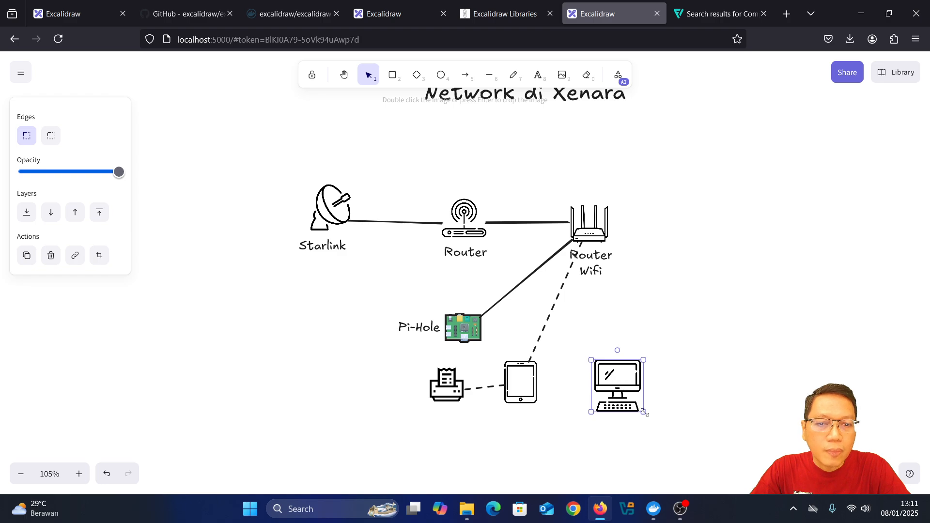
{"action": "left_click_drag", "start_coordinate": [645, 413], "coordinate": [698, 390]}
{"action": "key", "text": "ctrl+d"}
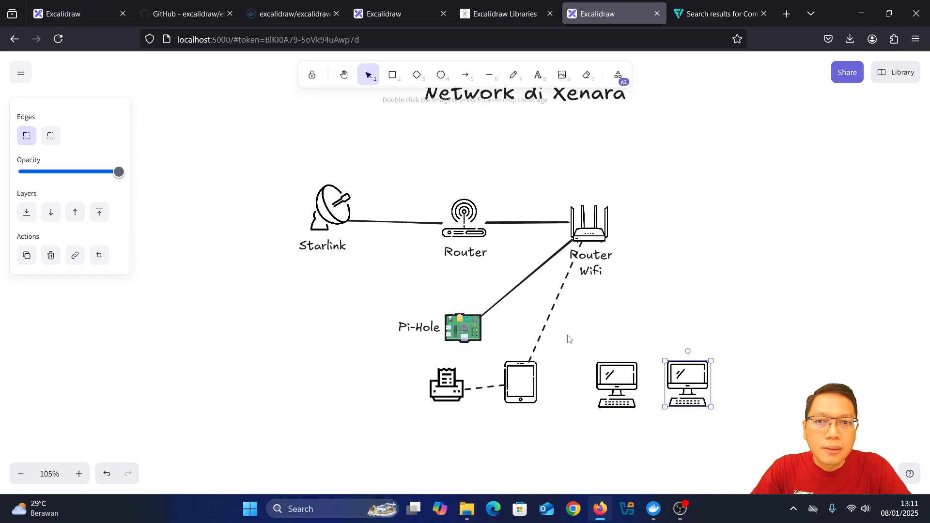
Draw dashed lines connecting each of the two computer icons to the "Router Wifi" icon and deselect them
{"action": "left_click", "coordinate": [489, 75]}
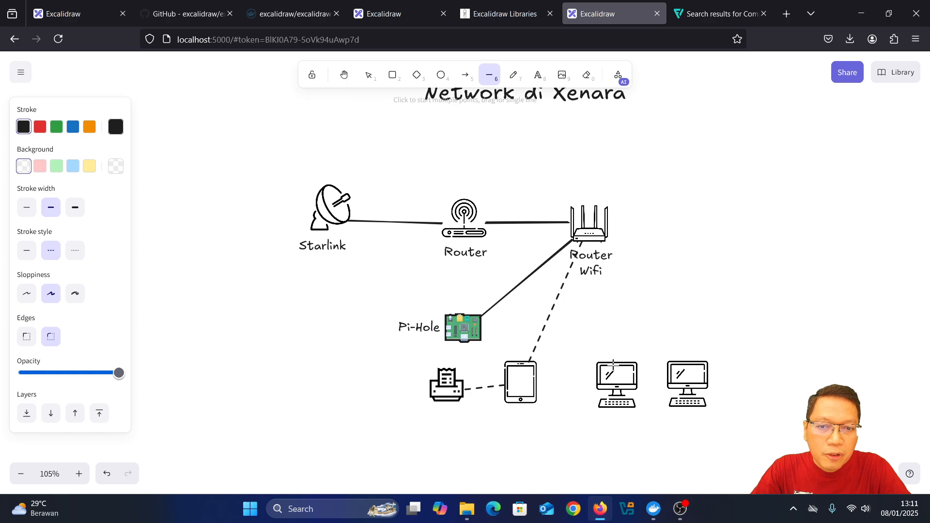
{"action": "left_click_drag", "start_coordinate": [593, 281], "coordinate": [589, 237]}
{"action": "left_click", "coordinate": [489, 75]}
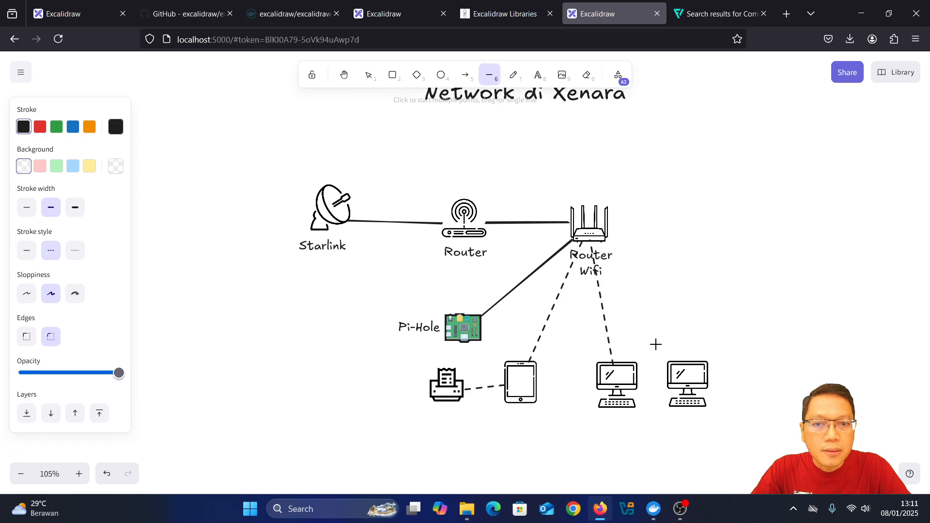
{"action": "mouse_move", "coordinate": [685, 362]}
{"action": "left_mouse_down"}
{"action": "mouse_move", "coordinate": [601, 262]}
{"action": "mouse_move", "coordinate": [591, 243]}
{"action": "mouse_move", "coordinate": [601, 242]}
{"action": "left_mouse_up"}
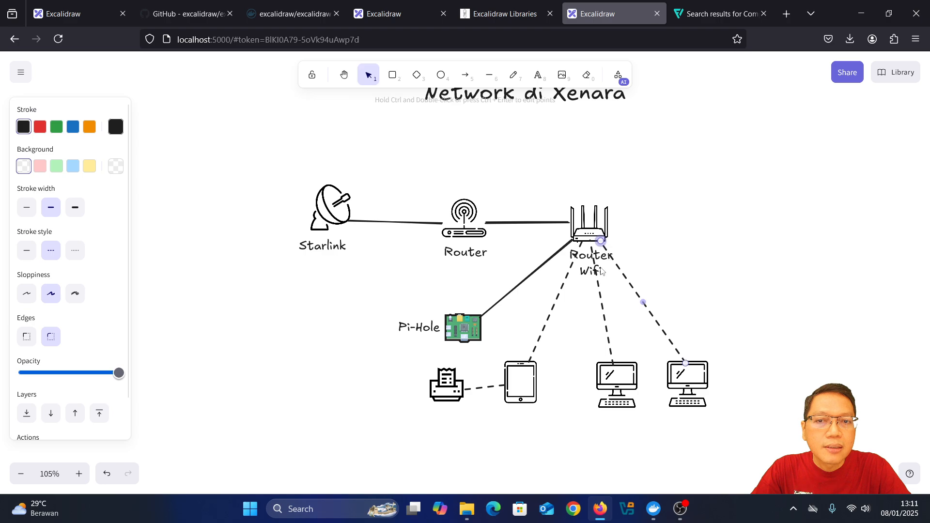
{"action": "left_click", "coordinate": [675, 251]}
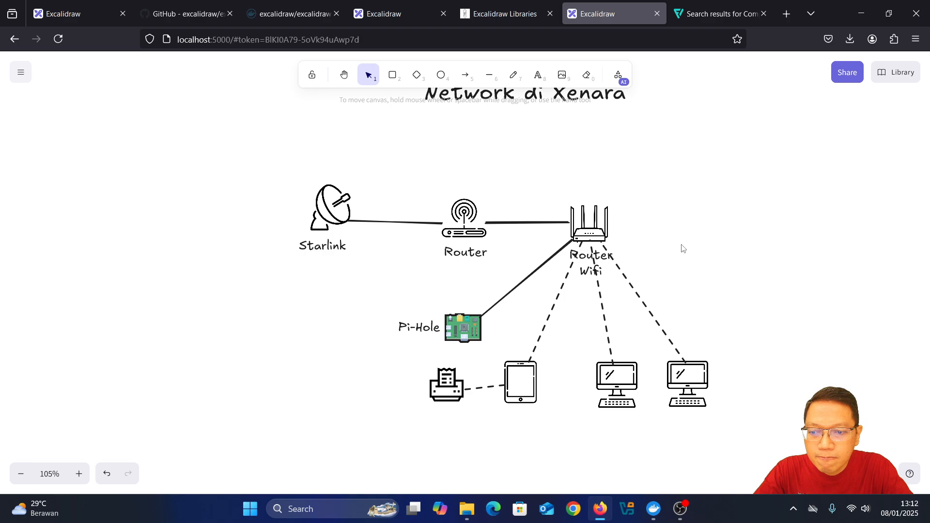
Return to Flaticon, close the computer icon's details and search for "cctv"
{"action": "left_click", "coordinate": [718, 15]}
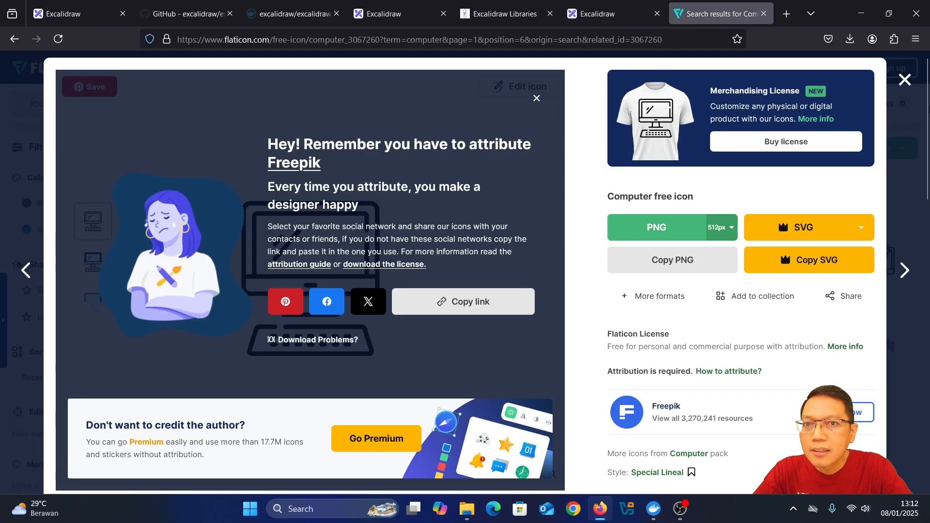
{"action": "left_click", "coordinate": [904, 80]}
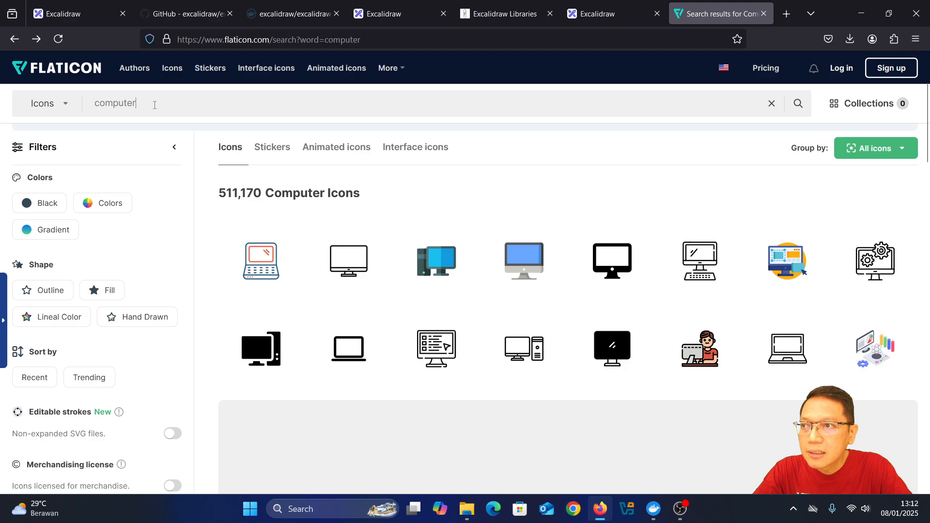
{"action": "left_click_drag", "start_coordinate": [155, 104], "coordinate": [83, 95]}
{"action": "type", "text": "ccc"}
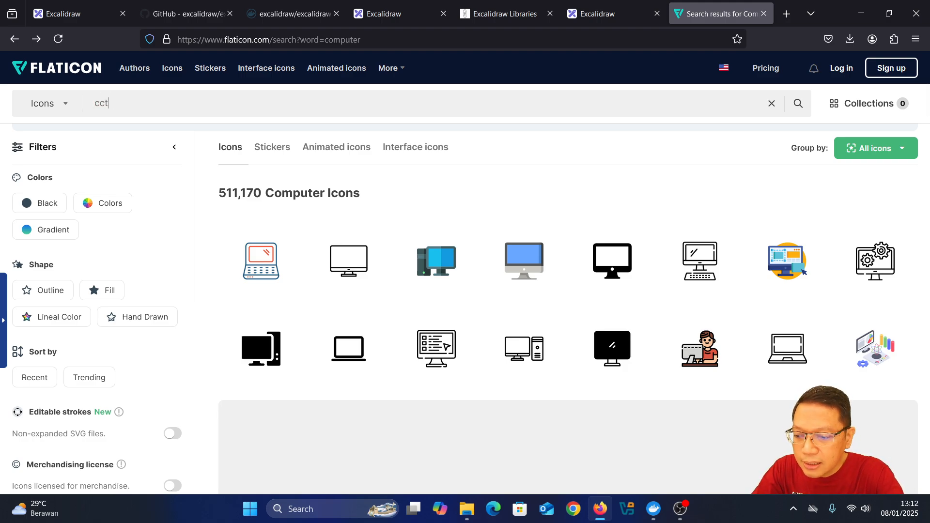
{"action": "type", "text": "v"}
{"action": "key", "text": "Return"}
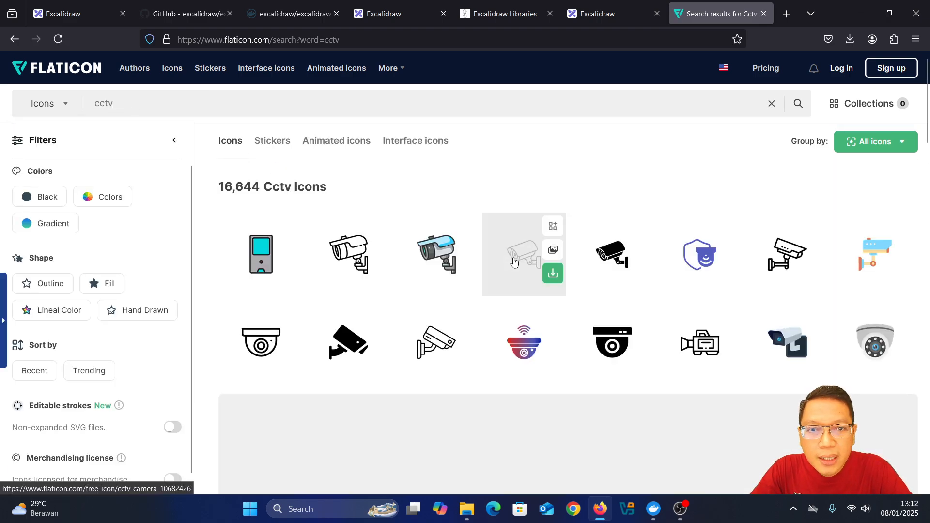
Open the black outline bullet-style CCTV camera icon, fourth in the results, and download its free PNG
{"action": "left_click", "coordinate": [522, 259]}
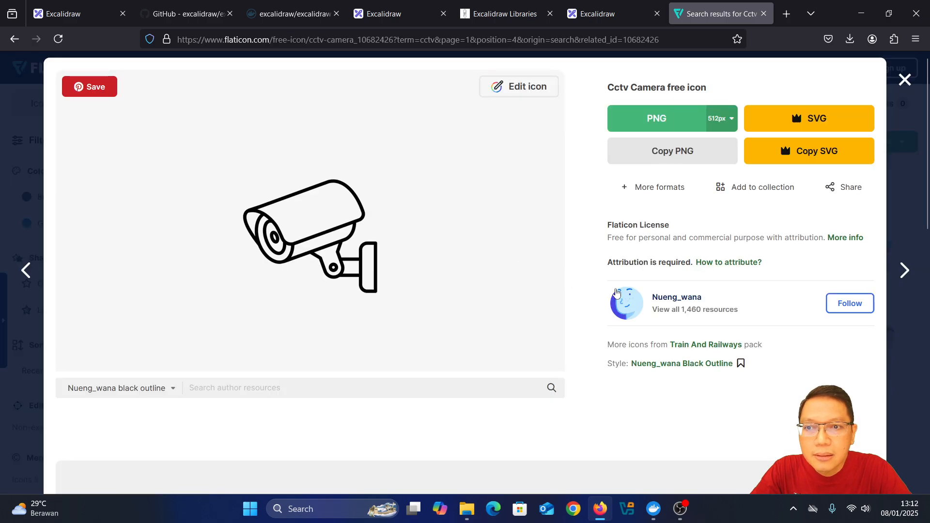
{"action": "left_click", "coordinate": [666, 119]}
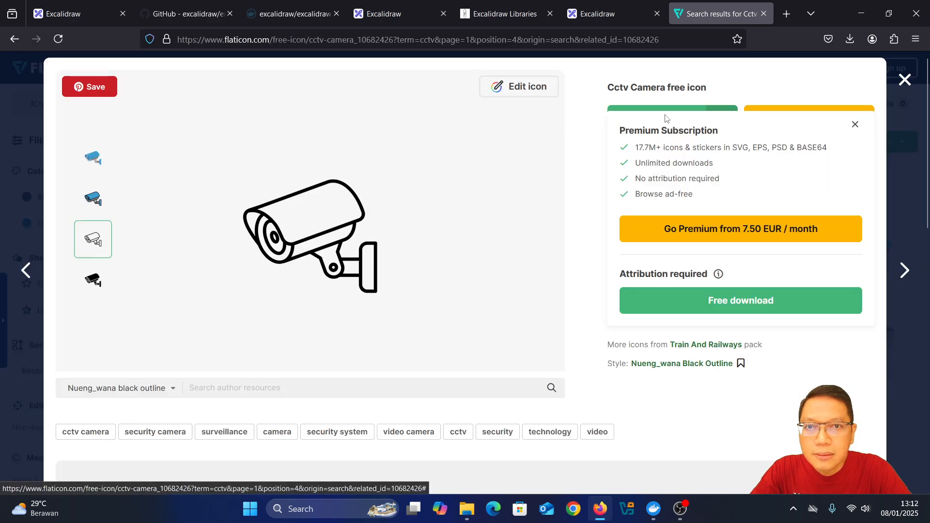
{"action": "left_click", "coordinate": [694, 301]}
Insert cctv-camera.png into the Excalidraw drawing, shrink it, and arrange three copies beyond the "Router Wifi" icon, above the computers
{"action": "left_click", "coordinate": [627, 14]}
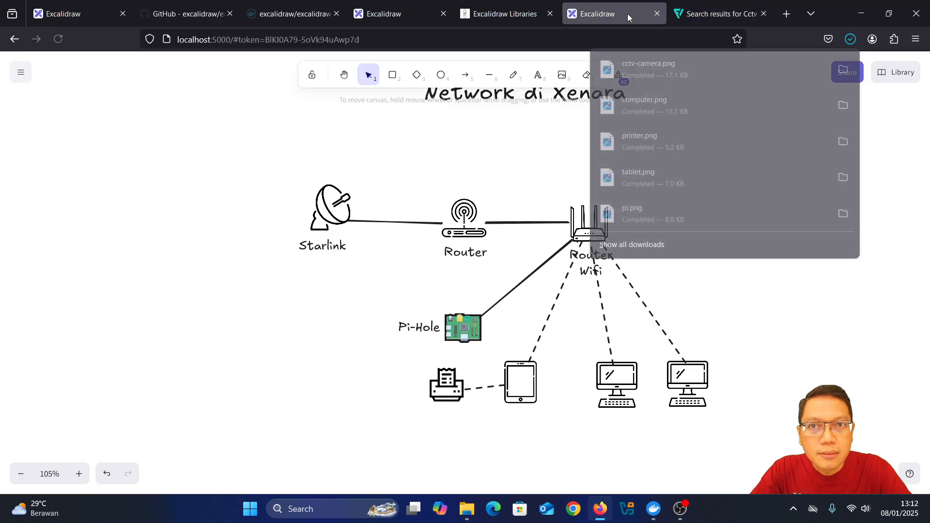
{"action": "left_click", "coordinate": [465, 510]}
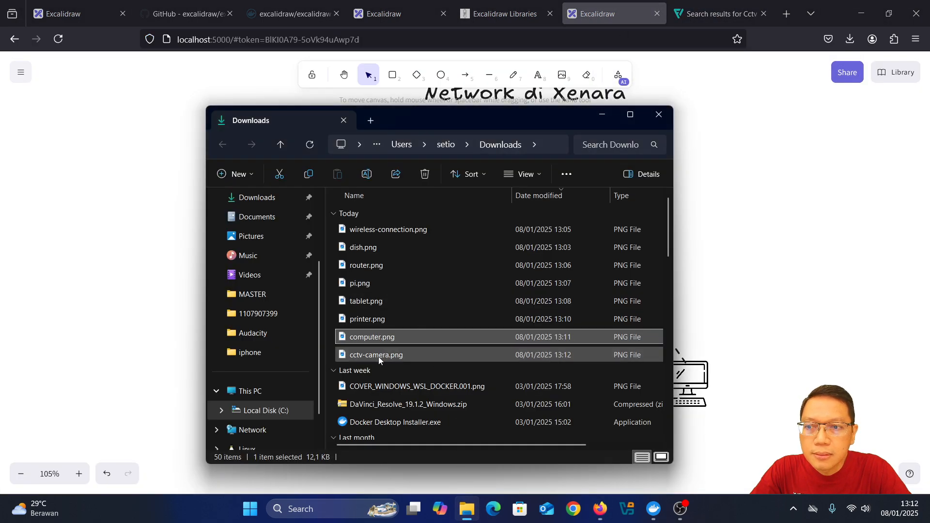
{"action": "left_click_drag", "start_coordinate": [376, 355], "coordinate": [750, 340]}
{"action": "left_click", "coordinate": [750, 341]}
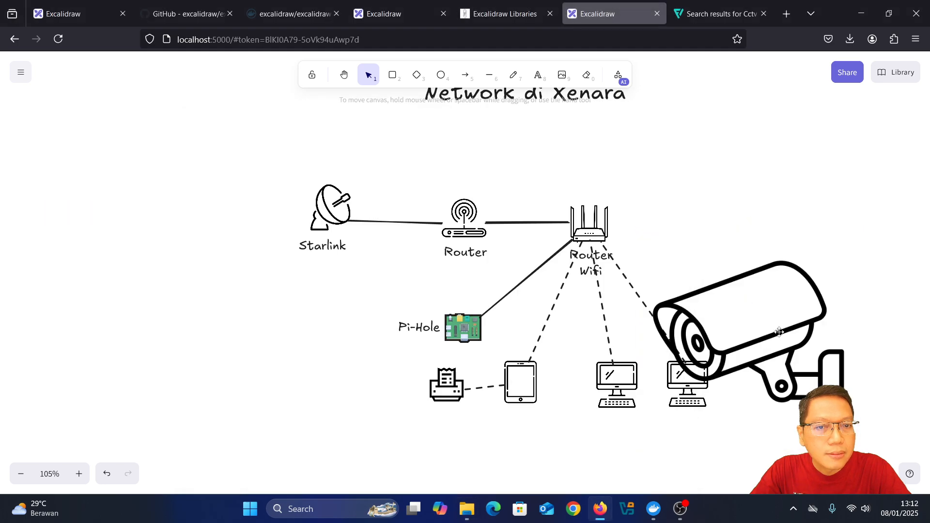
{"action": "left_click_drag", "start_coordinate": [859, 449], "coordinate": [767, 242]}
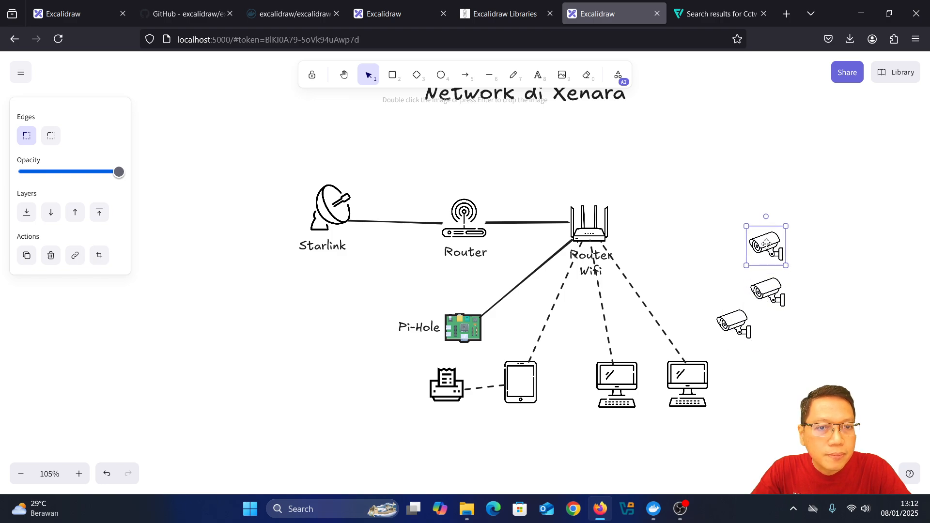
Draw three dashed lines from the "Router Wifi" icon, one to each of the three CCTV cameras, and deselect them
{"action": "left_click", "coordinate": [779, 270]}
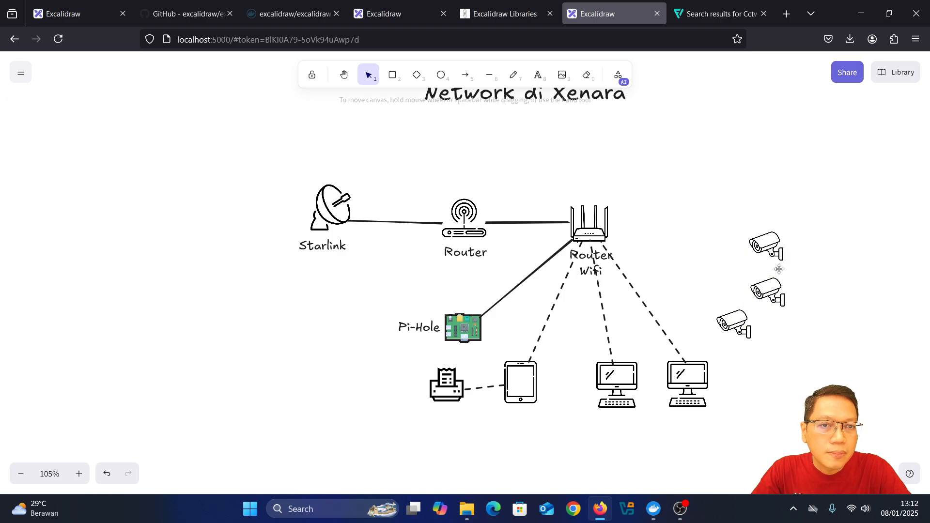
{"action": "left_click", "coordinate": [489, 74]}
{"action": "left_click_drag", "start_coordinate": [606, 235], "coordinate": [750, 242]}
{"action": "left_click", "coordinate": [490, 81]}
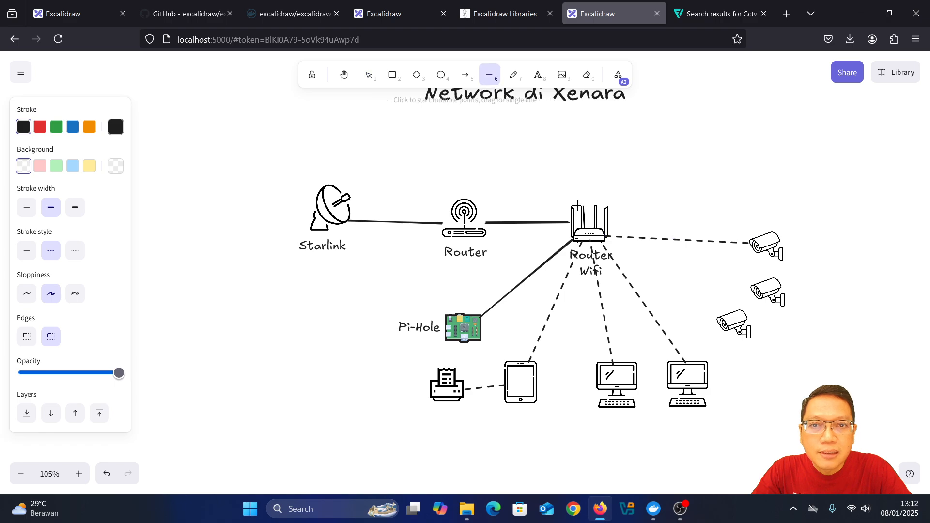
{"action": "left_click_drag", "start_coordinate": [611, 243], "coordinate": [752, 288]}
{"action": "left_click", "coordinate": [489, 78]}
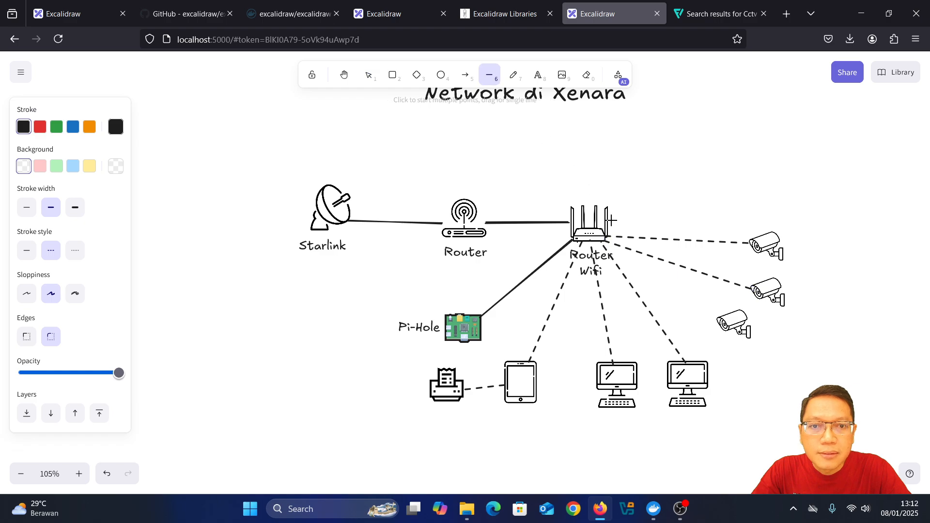
{"action": "left_click_drag", "start_coordinate": [608, 241], "coordinate": [725, 312]}
{"action": "left_click", "coordinate": [752, 377]}
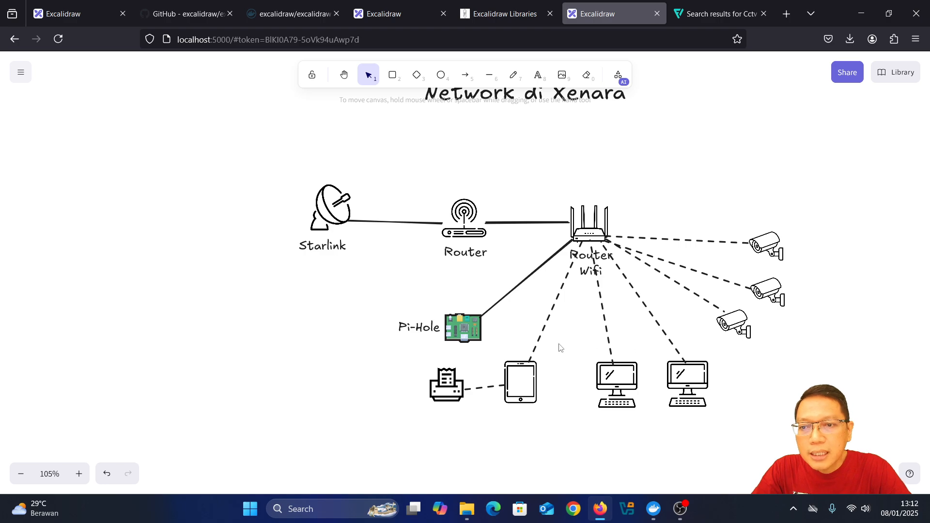
Duplicate the "Pi-Hole" label below the tablet icon and change its text to "Tablet Kasir" on two lines
{"action": "left_click", "coordinate": [417, 337]}
{"action": "left_click_drag", "start_coordinate": [416, 339], "coordinate": [520, 421]}
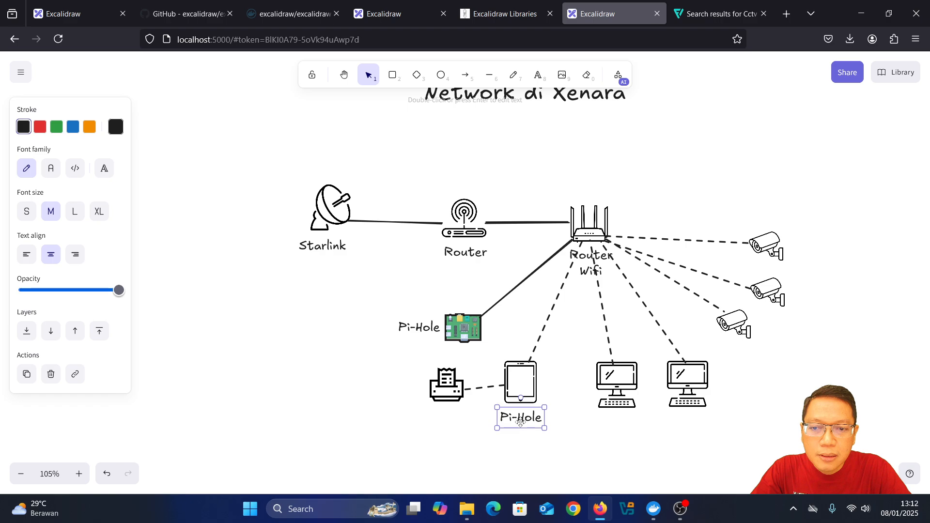
{"action": "double_click", "coordinate": [521, 422]}
{"action": "type", "text": "Tablet"}
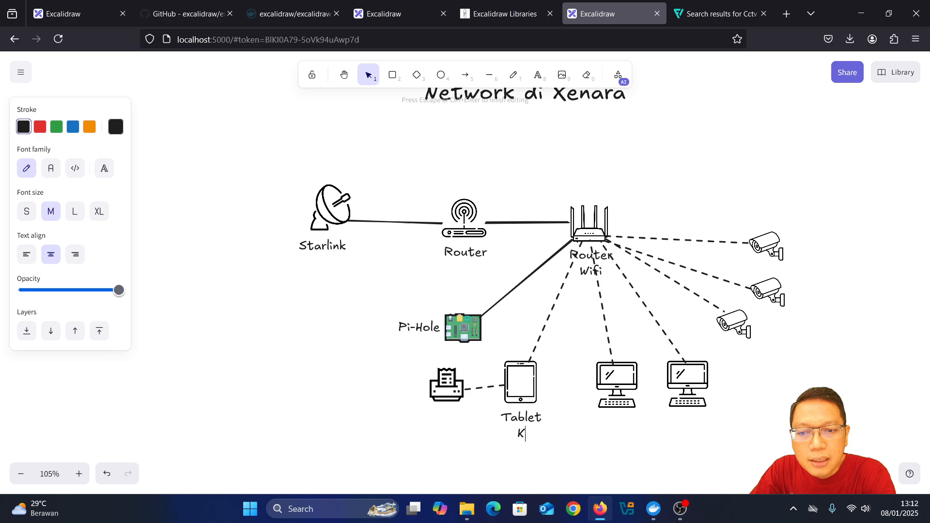
{"action": "key", "text": "Return"}
{"action": "type", "text": "Kasir"}
{"action": "left_click", "coordinate": [545, 470]}
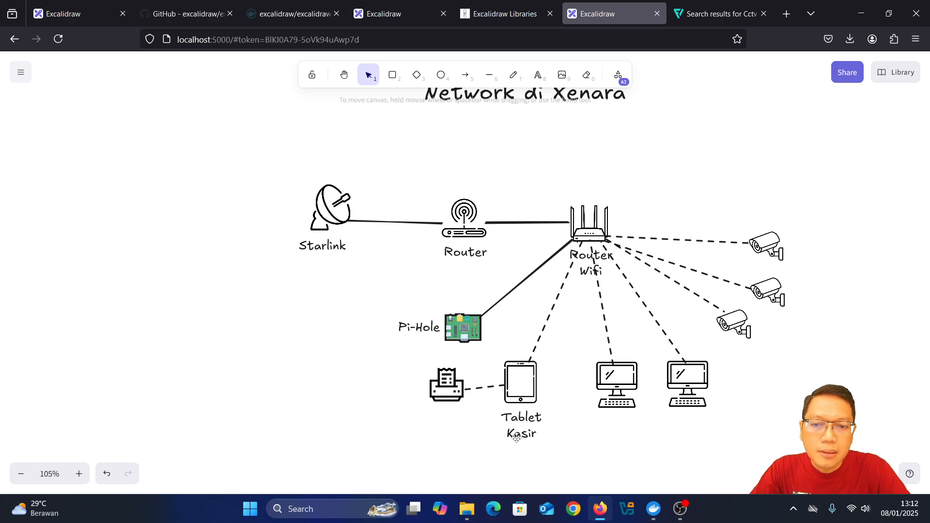
Duplicate the "Tablet Kasir" label below the printer icon and change the copy's text to "Printer Thermal" on two lines
{"action": "left_click", "coordinate": [526, 439]}
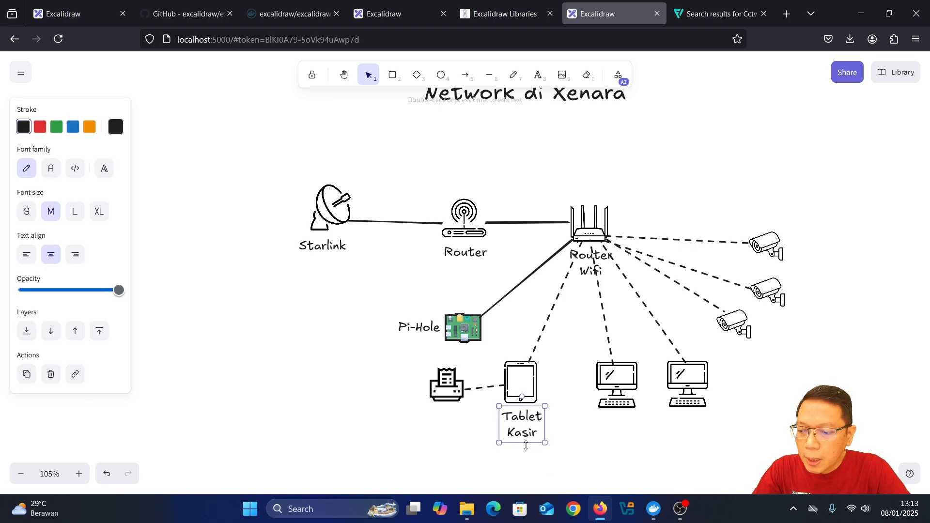
{"action": "left_click_drag", "start_coordinate": [523, 419], "coordinate": [447, 415]}
{"action": "double_click", "coordinate": [442, 426]}
{"action": "key", "text": "ctrl+c"}
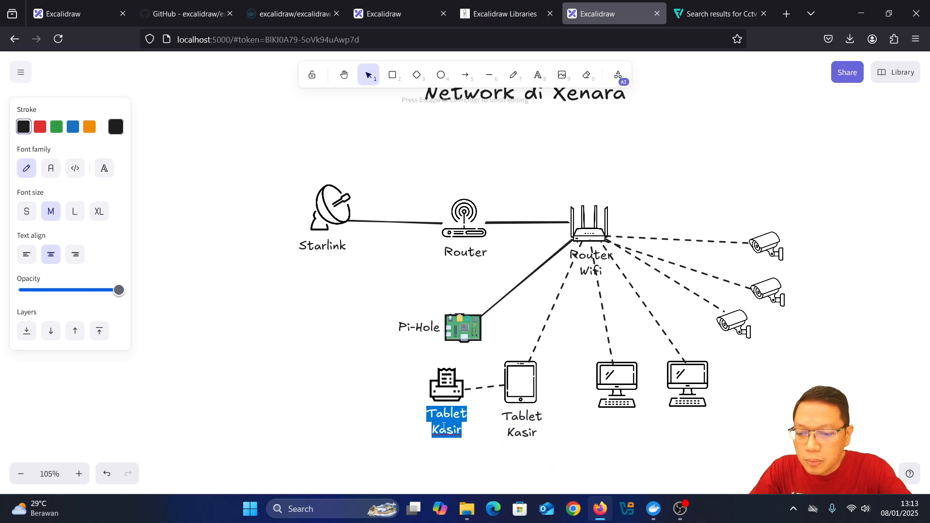
{"action": "type", "text": "Printer"}
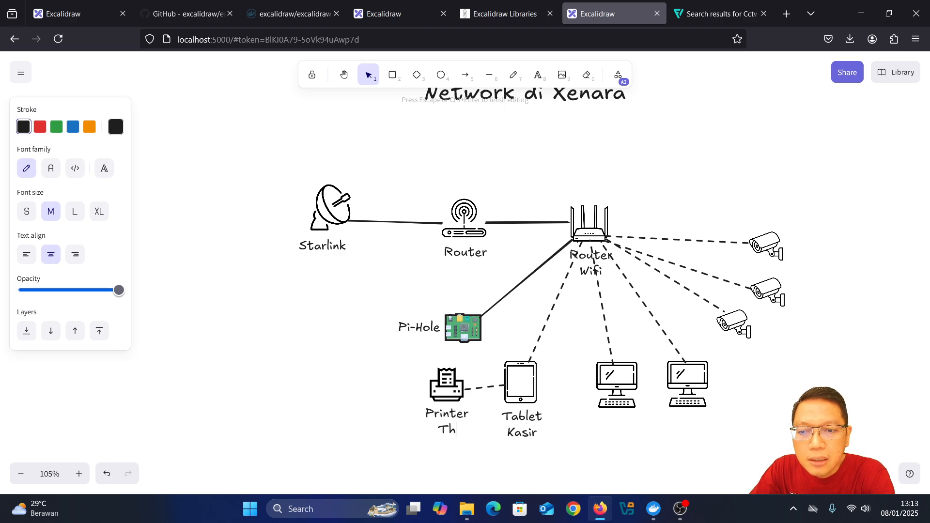
{"action": "key", "text": "Return"}
{"action": "type", "text": "Thermal"}
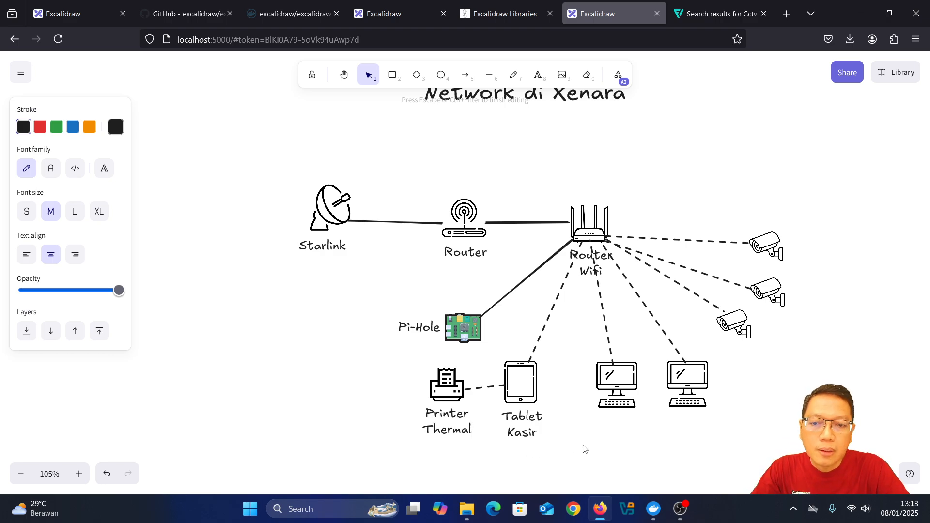
{"action": "left_click", "coordinate": [583, 449]}
Paste a copy of the label below the computer nearest the tablet and change its text to "PC Recording" on two lines
{"action": "key", "text": "ctrl+v"}
{"action": "left_click_drag", "start_coordinate": [582, 449], "coordinate": [620, 432]}
{"action": "double_click", "coordinate": [621, 432]}
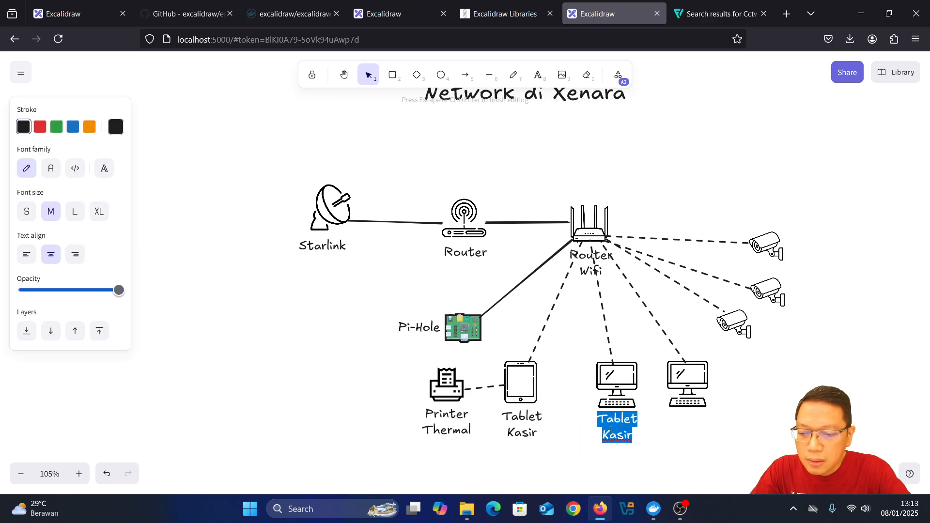
{"action": "type", "text": "PC "}
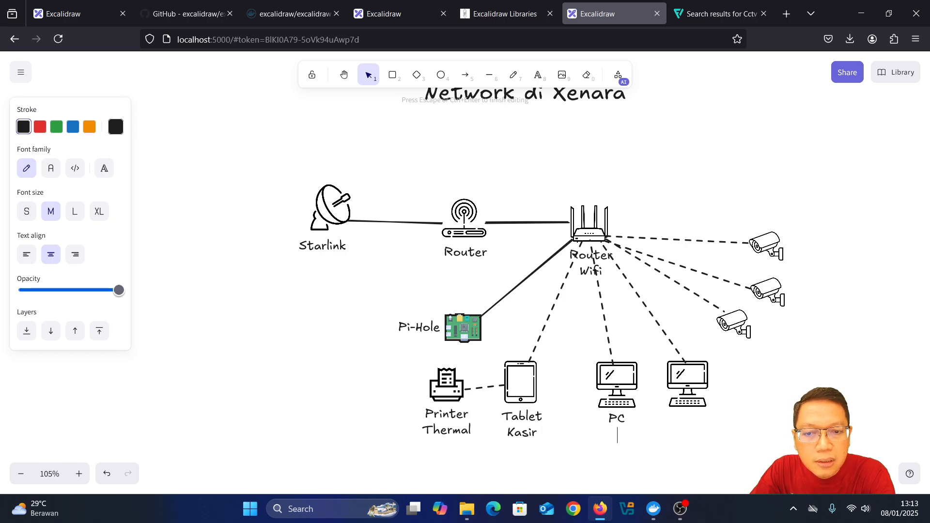
{"action": "type", "text": "Recording"}
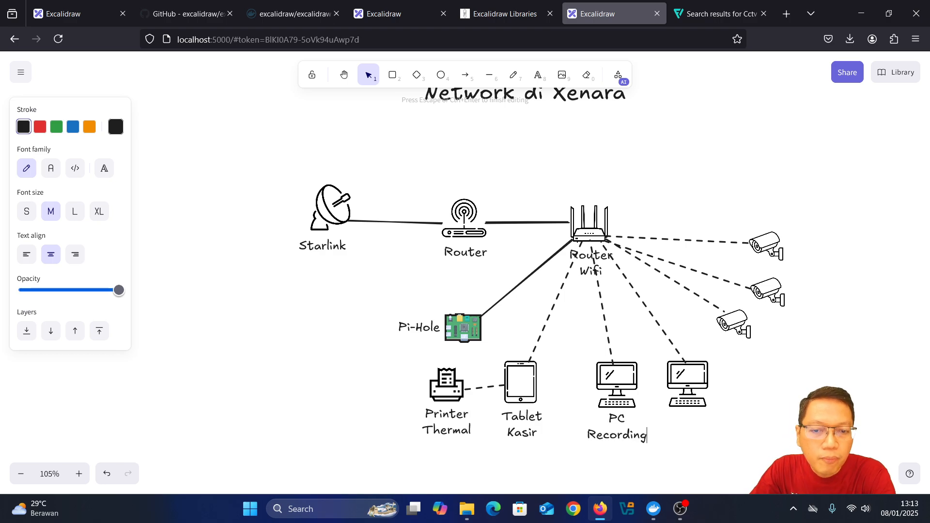
{"action": "left_click", "coordinate": [625, 457]}
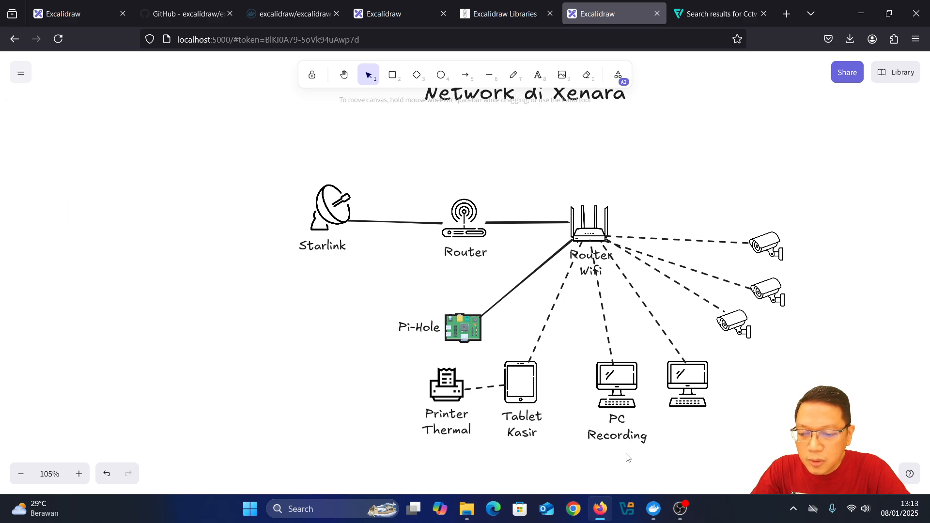
Paste another label copy below the second computer and change its text to "PC Manajer Xenara" on three lines
{"action": "key", "text": "ctrl+v"}
{"action": "left_click_drag", "start_coordinate": [624, 452], "coordinate": [691, 426]}
{"action": "double_click", "coordinate": [691, 426]}
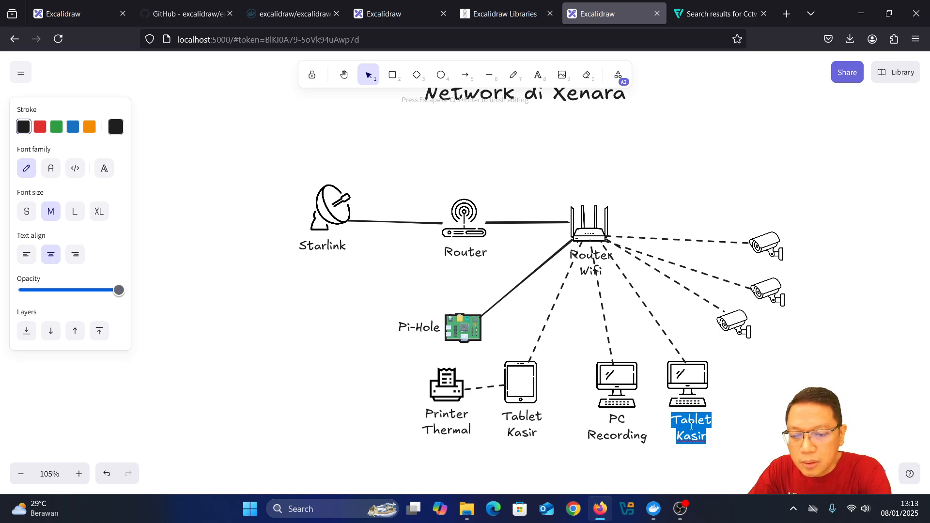
{"action": "type", "text": "PC"}
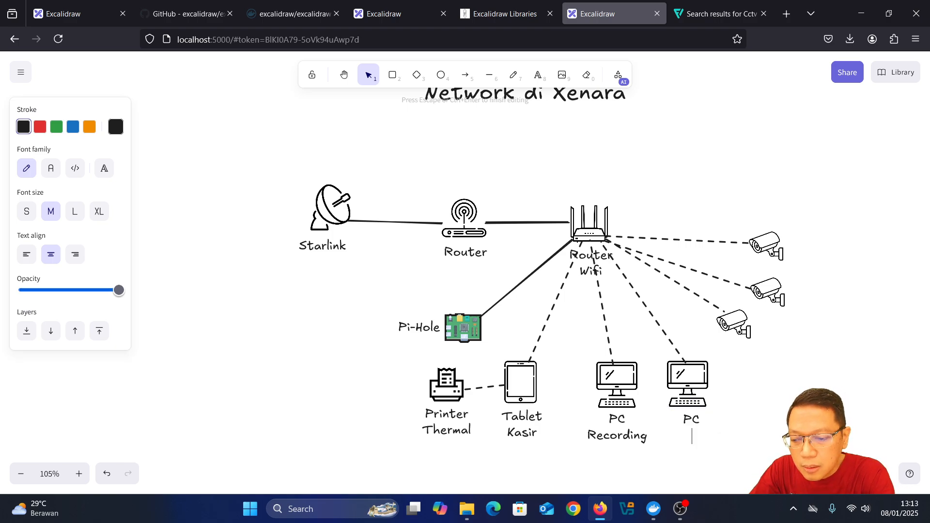
{"action": "key", "text": "Return"}
{"action": "type", "text": "Manajer "}
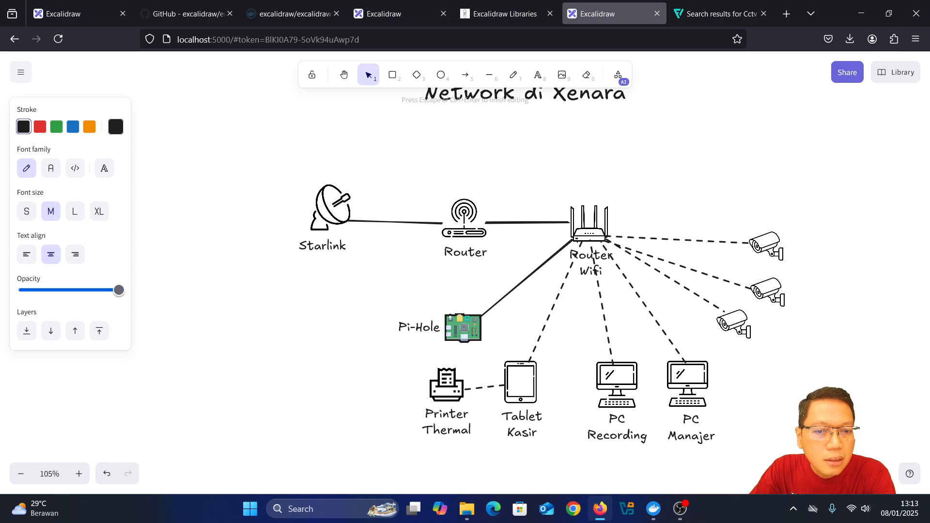
{"action": "type", "text": "Xenara"}
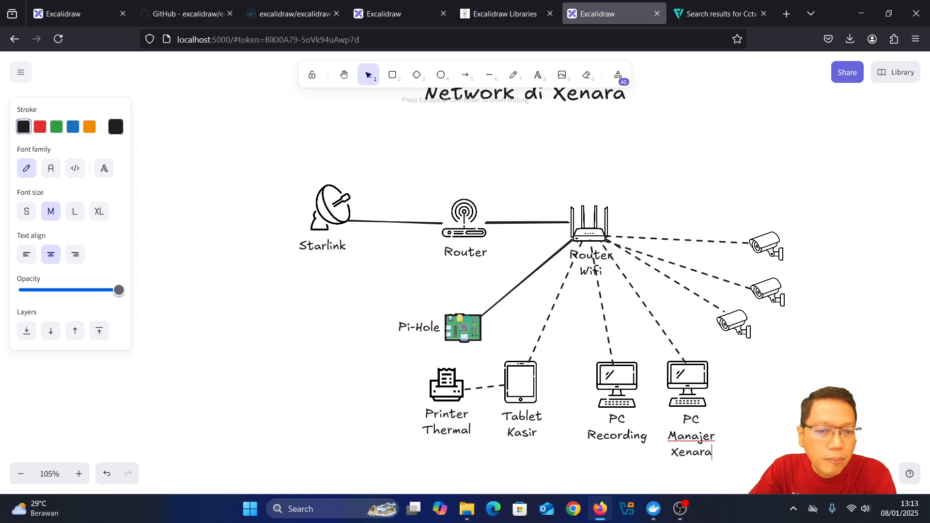
{"action": "left_click", "coordinate": [754, 374]}
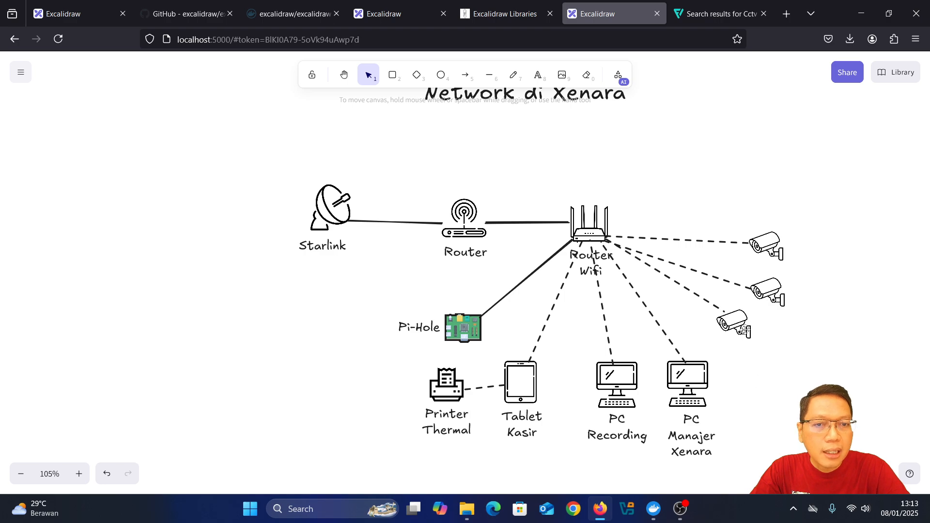
Duplicate the "PC Manajer Xenara" label, change the copy's text to "3 CCTV", and place it beside the middle camera
{"action": "left_click", "coordinate": [705, 439]}
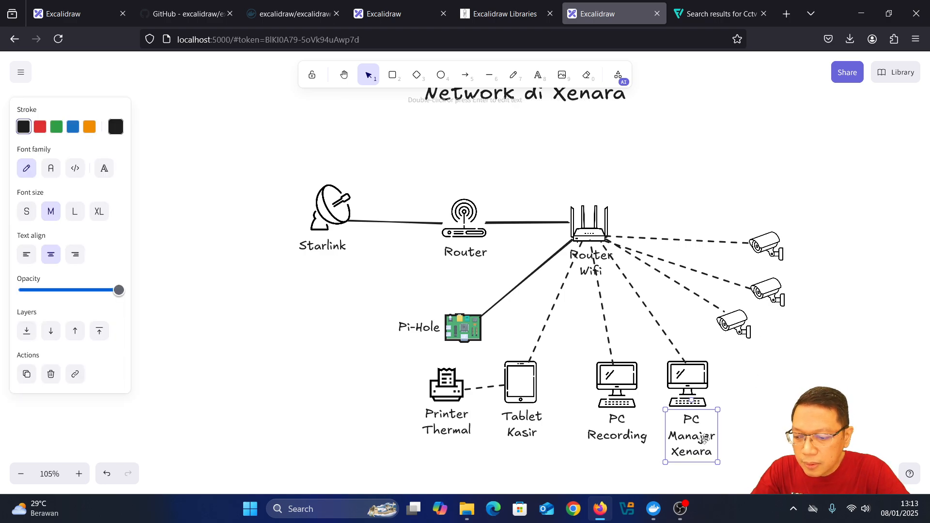
{"action": "left_click_drag", "start_coordinate": [704, 440], "coordinate": [735, 440]}
{"action": "left_click_drag", "start_coordinate": [846, 329], "coordinate": [801, 364]}
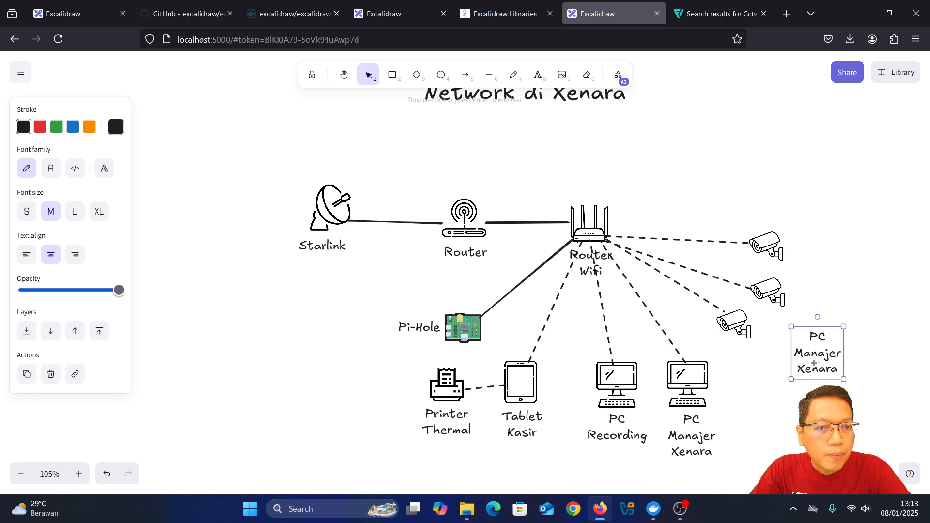
{"action": "double_click", "coordinate": [816, 366]}
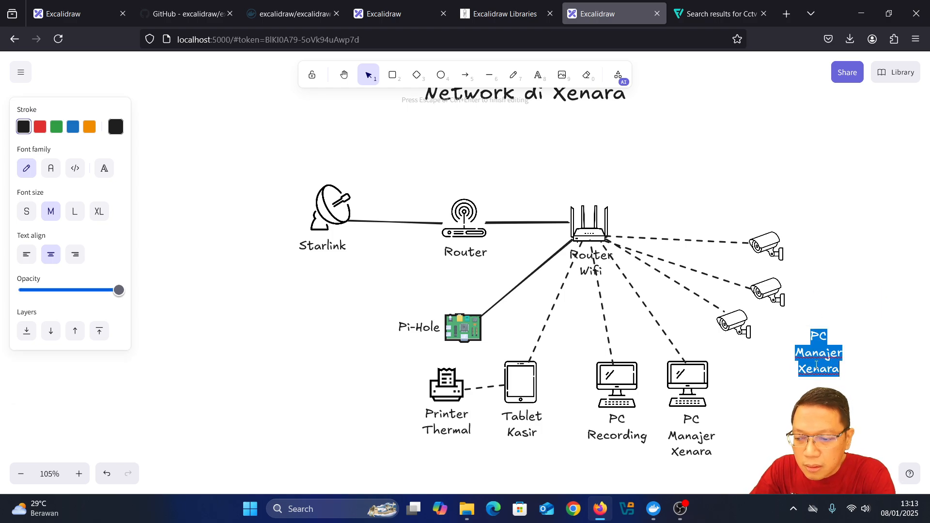
{"action": "type", "text": "3 CCTV"}
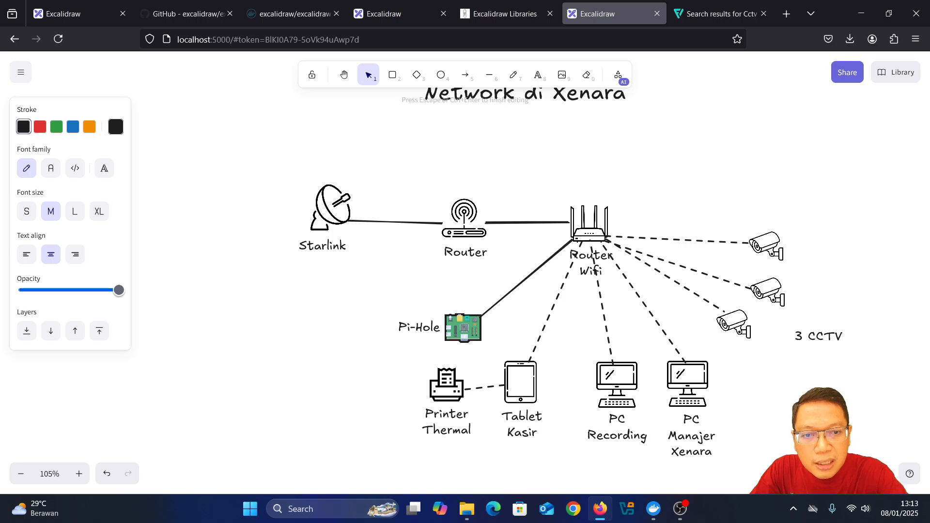
{"action": "key", "text": "Escape"}
{"action": "left_click_drag", "start_coordinate": [823, 339], "coordinate": [821, 301]}
{"action": "left_click", "coordinate": [820, 346]}
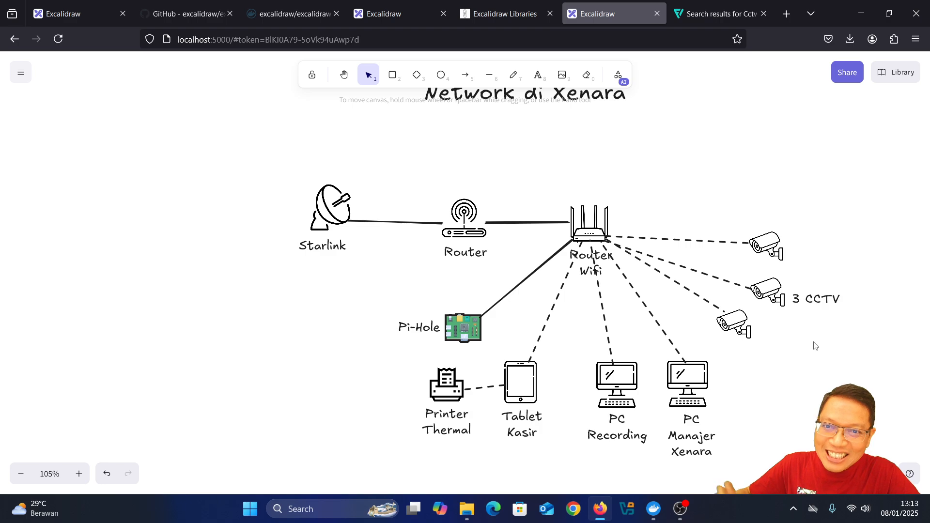
Move the "Router Wifi" label above its router icon, clear of the dashed lines, and deselect it
{"action": "left_click", "coordinate": [345, 75]}
{"action": "left_click_drag", "start_coordinate": [577, 166], "coordinate": [517, 224]}
{"action": "scroll", "coordinate": [542, 181], "scroll_direction": "down", "scroll_amount": 4}
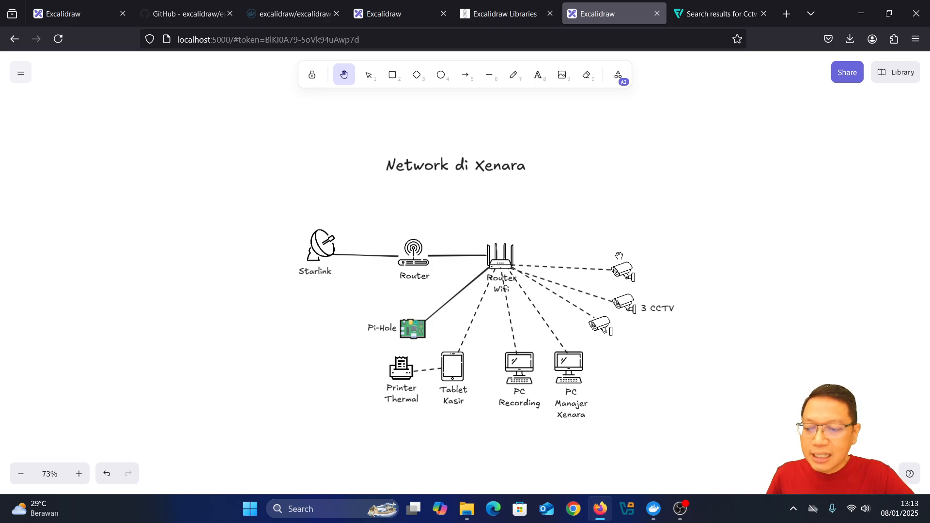
{"action": "scroll", "coordinate": [593, 244], "scroll_direction": "up", "scroll_amount": 2}
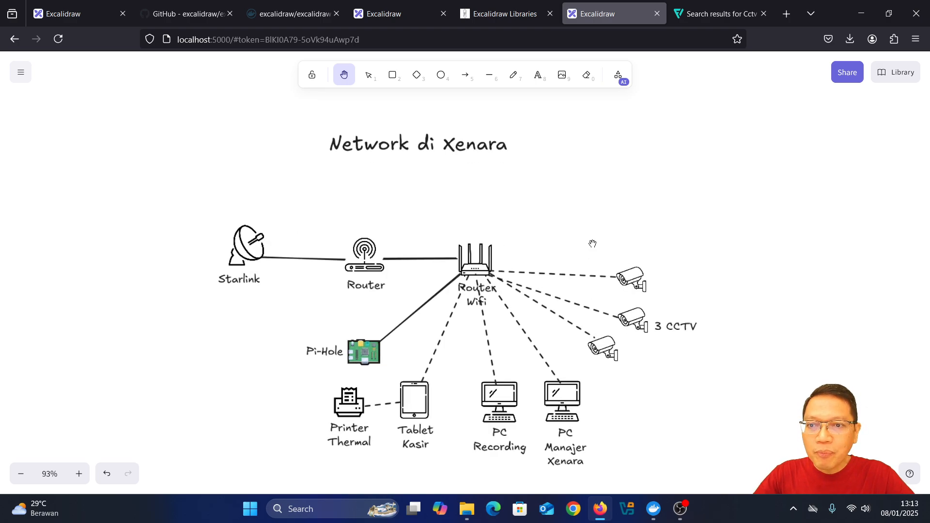
{"action": "left_click_drag", "start_coordinate": [595, 244], "coordinate": [612, 224]}
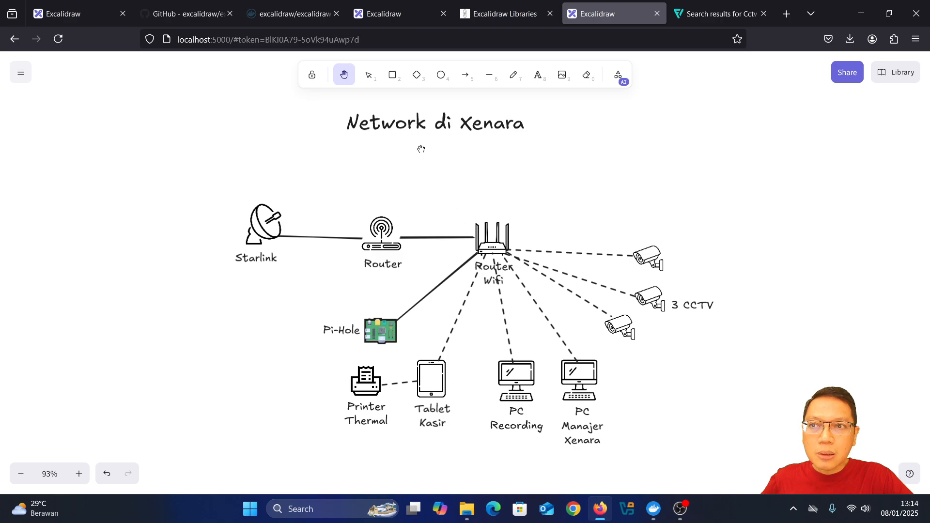
{"action": "left_click", "coordinate": [368, 75]}
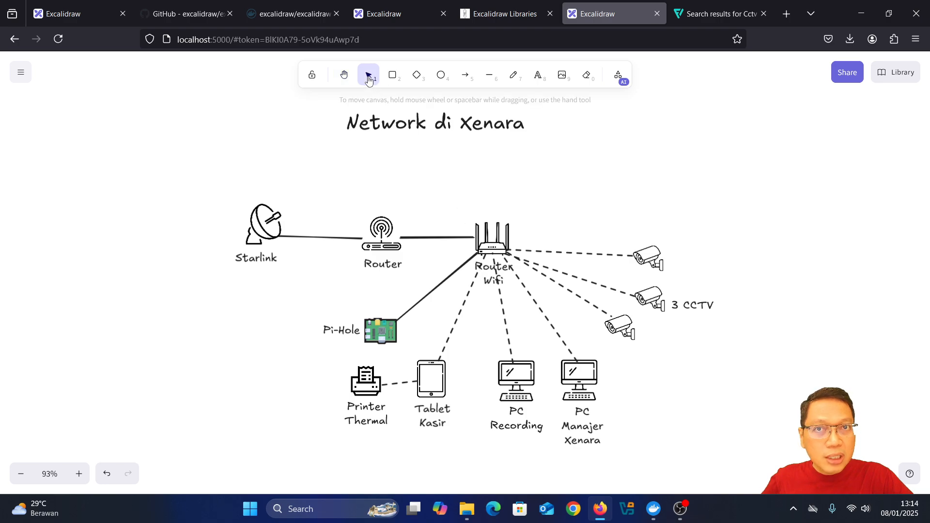
{"action": "left_click", "coordinate": [487, 279]}
{"action": "left_click_drag", "start_coordinate": [488, 282], "coordinate": [490, 210]}
{"action": "left_click", "coordinate": [695, 212]}
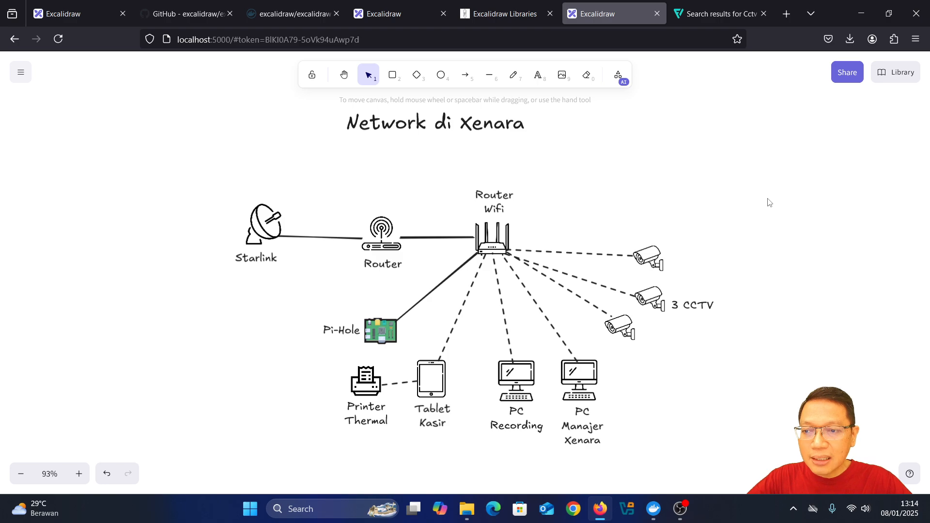
View the "Start" to "Proses 1" flowchart on excalidraw.com, and return to the network diagram on localhost
{"action": "left_click", "coordinate": [85, 15]}
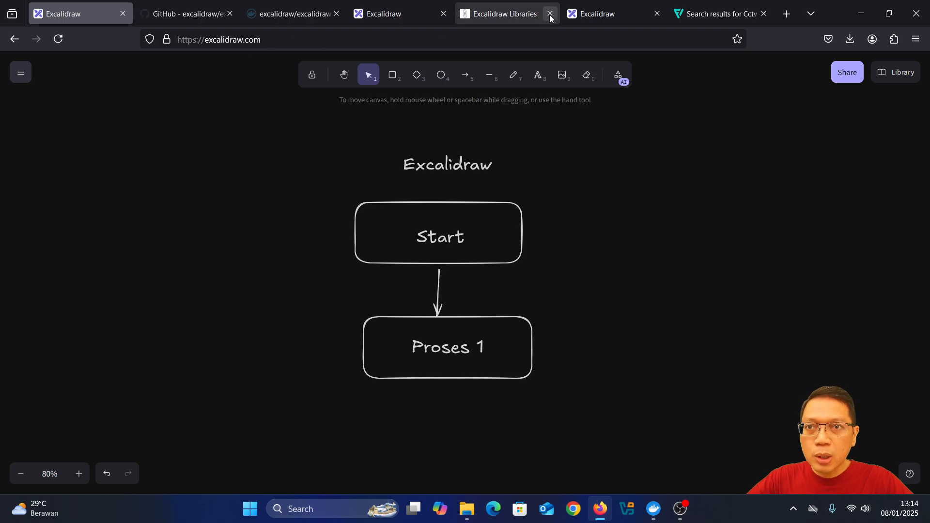
{"action": "left_click", "coordinate": [595, 14]}
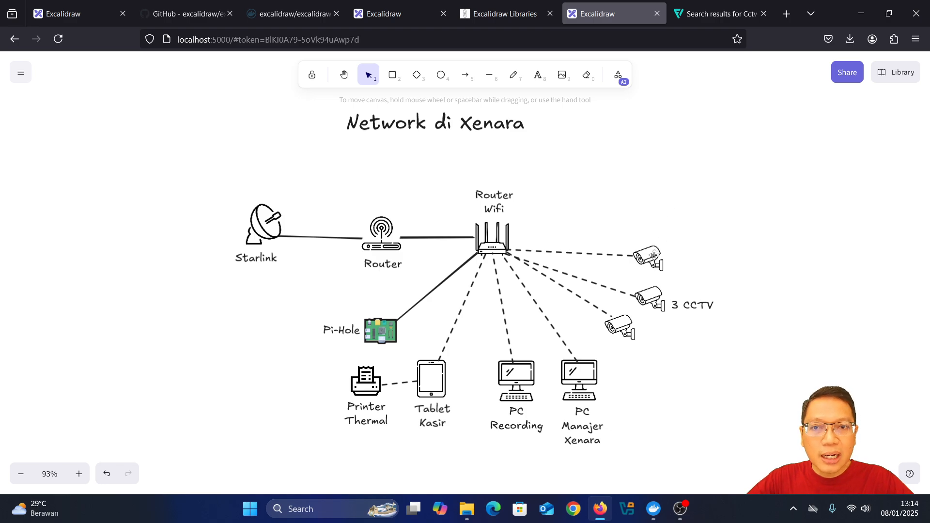
Move the uppermost CCTV camera higher and drop the end of its dashed line onto the camera's new position
{"action": "left_click_drag", "start_coordinate": [655, 255], "coordinate": [652, 215]}
{"action": "left_click", "coordinate": [630, 254]}
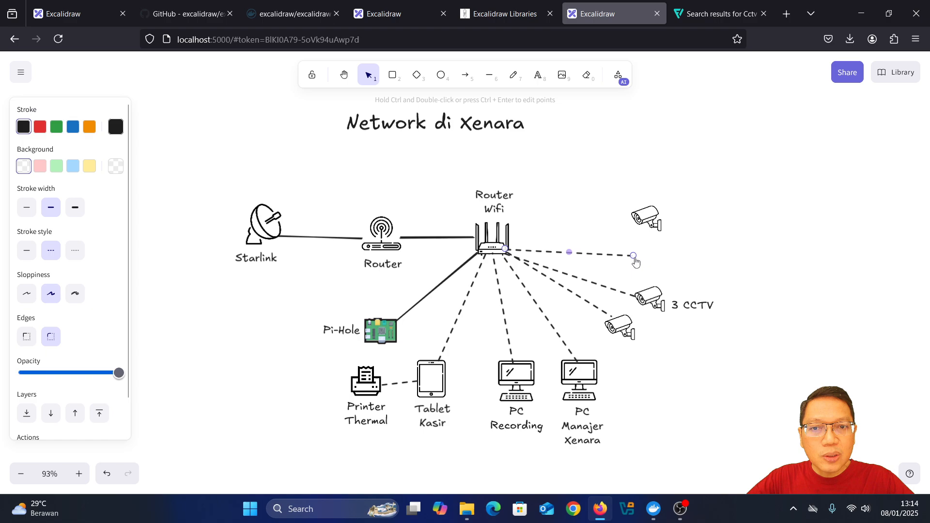
{"action": "left_click_drag", "start_coordinate": [632, 255], "coordinate": [633, 222]}
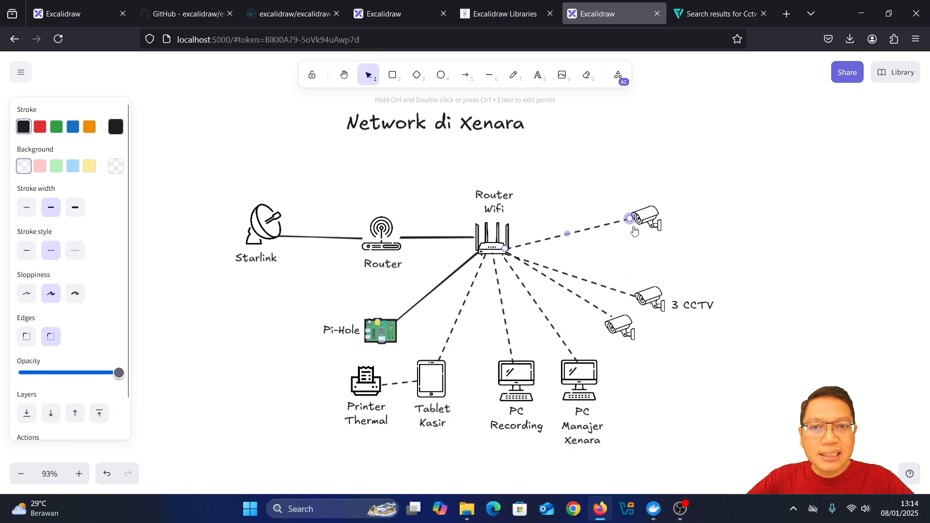
Move the middle CCTV camera higher and reattach its dashed line between the camera's new position and the Wi-Fi router's corner
{"action": "left_click_drag", "start_coordinate": [649, 292], "coordinate": [653, 265]}
{"action": "left_click", "coordinate": [622, 296]}
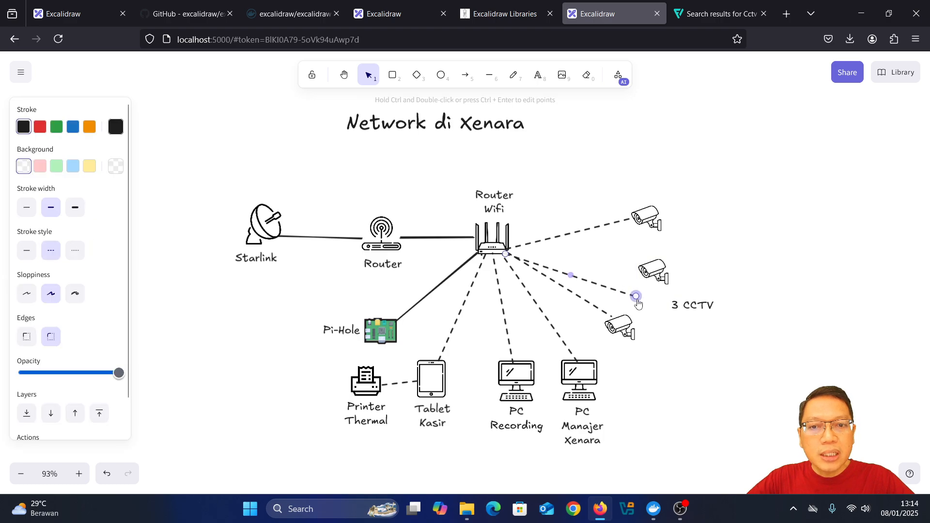
{"action": "left_click_drag", "start_coordinate": [636, 298], "coordinate": [638, 273]}
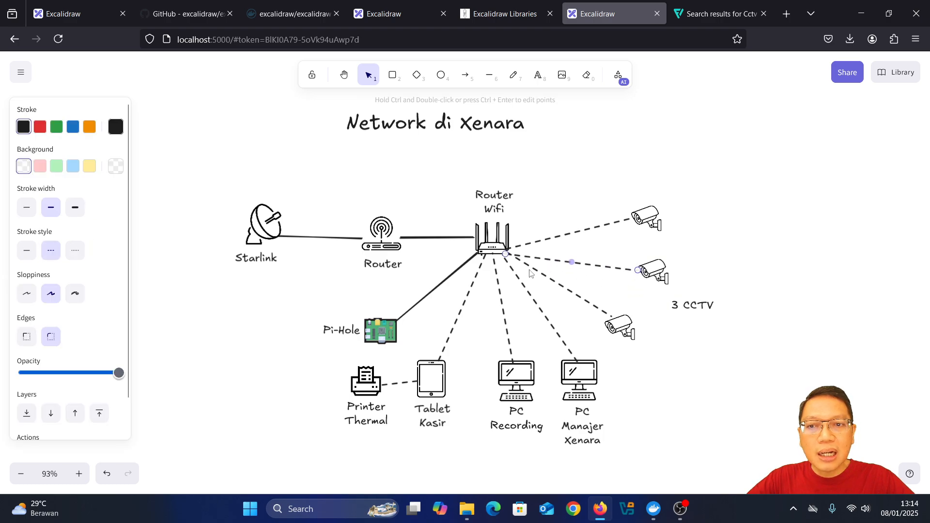
{"action": "left_click_drag", "start_coordinate": [508, 258], "coordinate": [510, 253]}
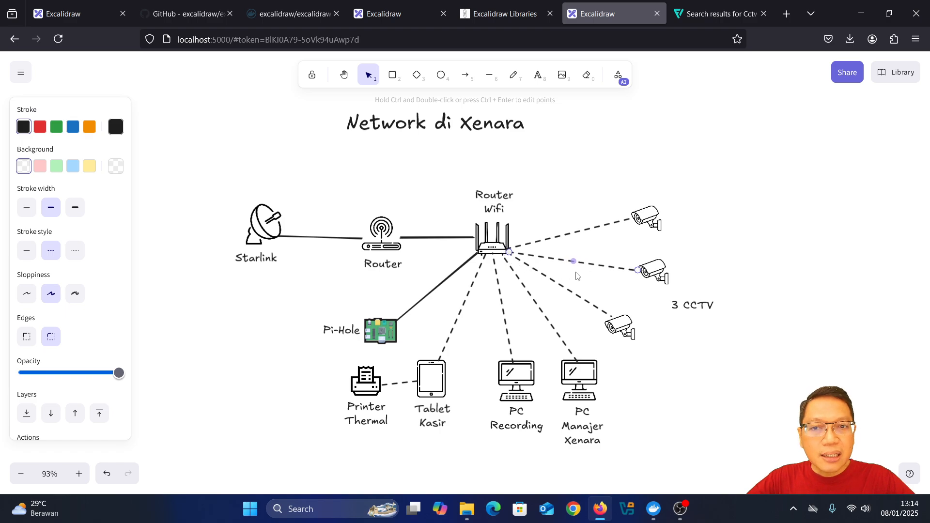
Shift the lowest CCTV camera slightly outward, extend its dashed line to reach it, and deselect the line
{"action": "mouse_move", "coordinate": [616, 325]}
{"action": "left_mouse_down"}
{"action": "mouse_move", "coordinate": [629, 326]}
{"action": "mouse_move", "coordinate": [622, 320]}
{"action": "left_mouse_up"}
{"action": "left_click", "coordinate": [609, 318]}
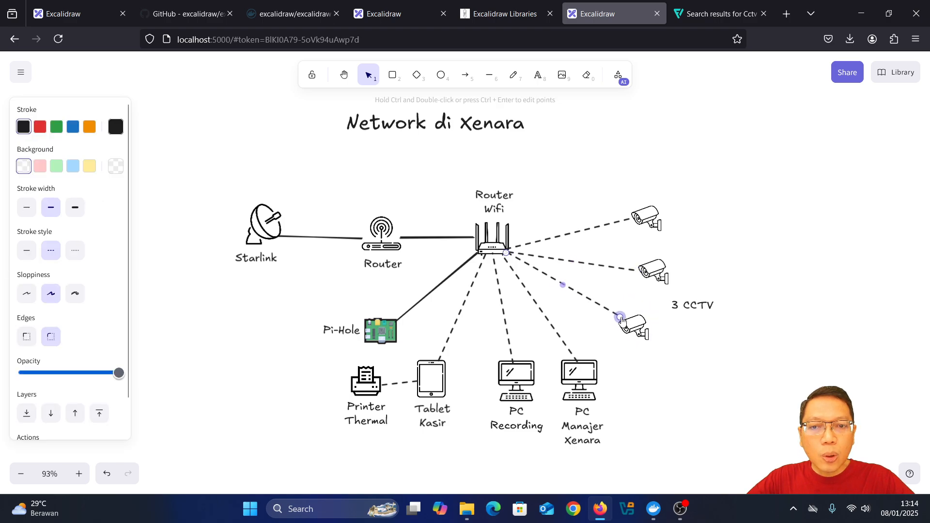
{"action": "left_click", "coordinate": [693, 355]}
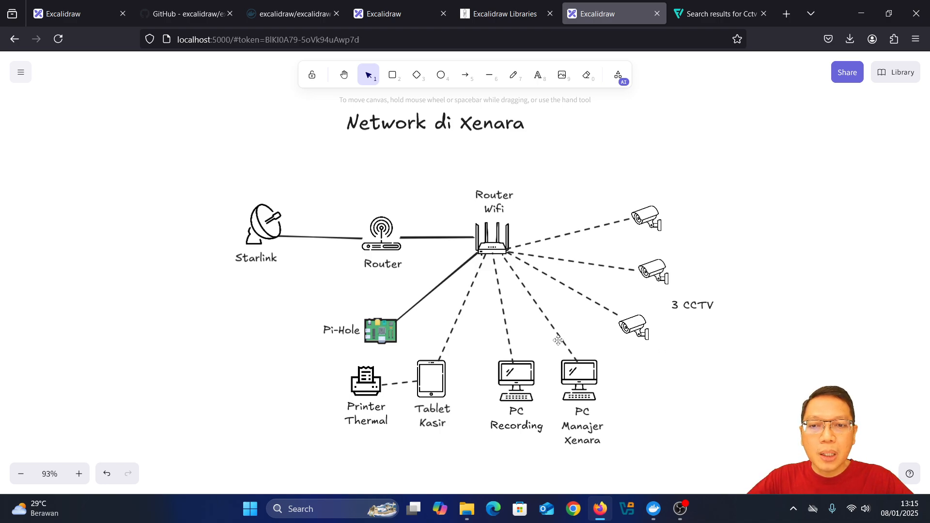
Pull back the ends of the dashed lines to PC Manajer Xenara and PC Recording so they stop at the monitors' upper edges
{"action": "left_click", "coordinate": [576, 354]}
{"action": "left_click_drag", "start_coordinate": [578, 370], "coordinate": [576, 365]}
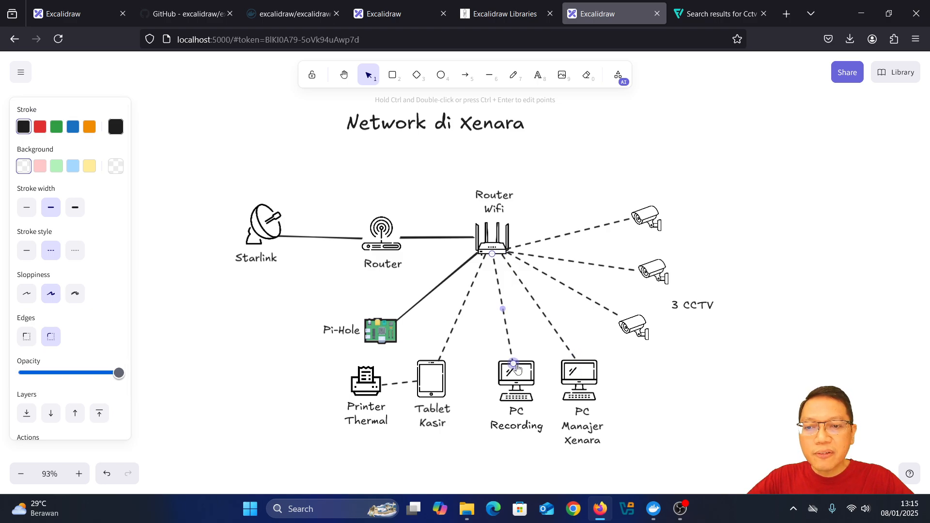
{"action": "left_click", "coordinate": [511, 357]}
View the flowchart on excalidraw.com and return to the network diagram on localhost
{"action": "left_click", "coordinate": [73, 14]}
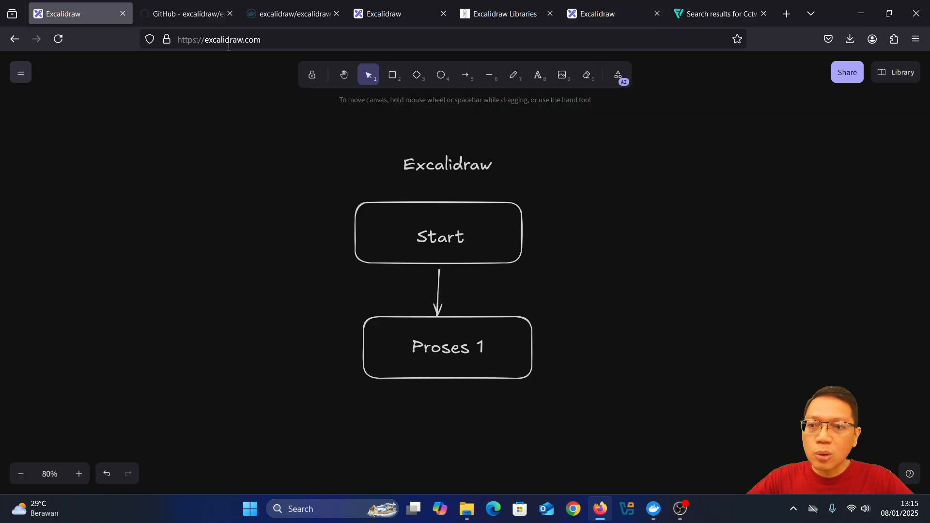
{"action": "left_click", "coordinate": [608, 17]}
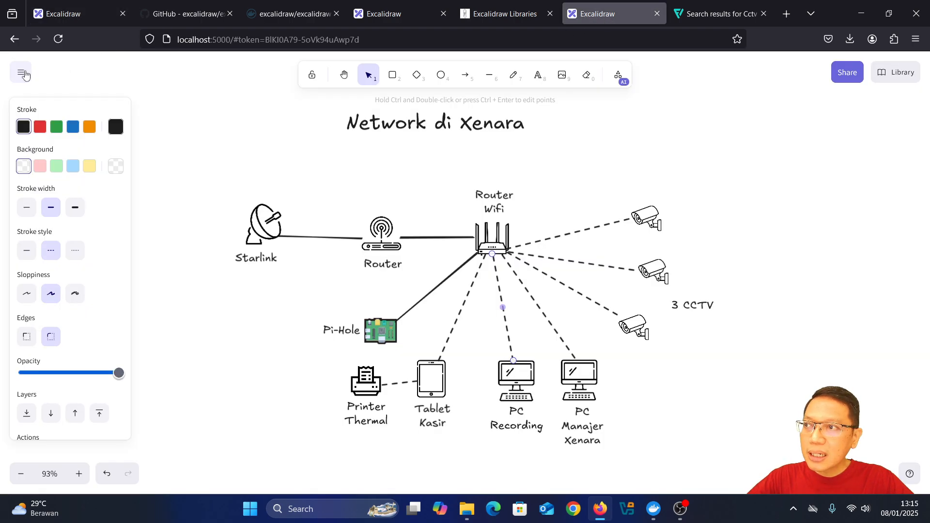
Save the diagram to disk with the file name "Network Xenara"
{"action": "left_click", "coordinate": [22, 73]}
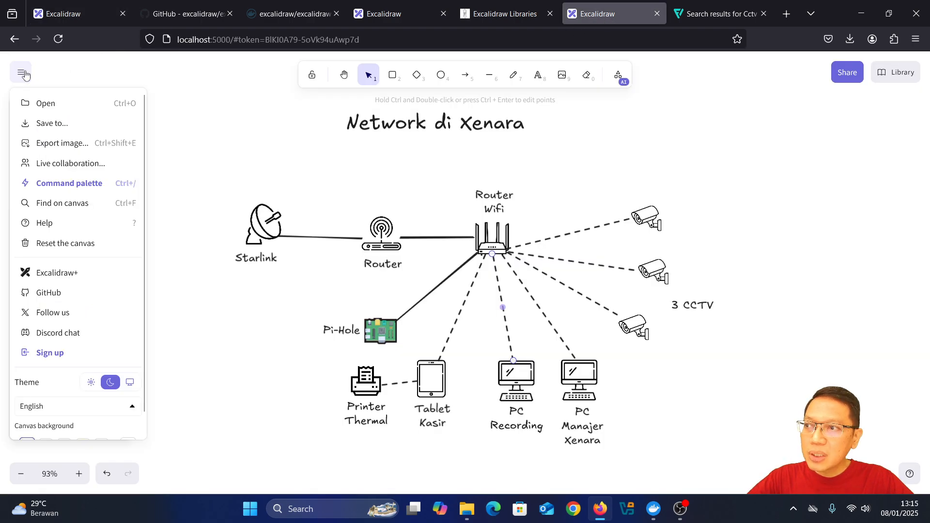
{"action": "left_click", "coordinate": [52, 124]}
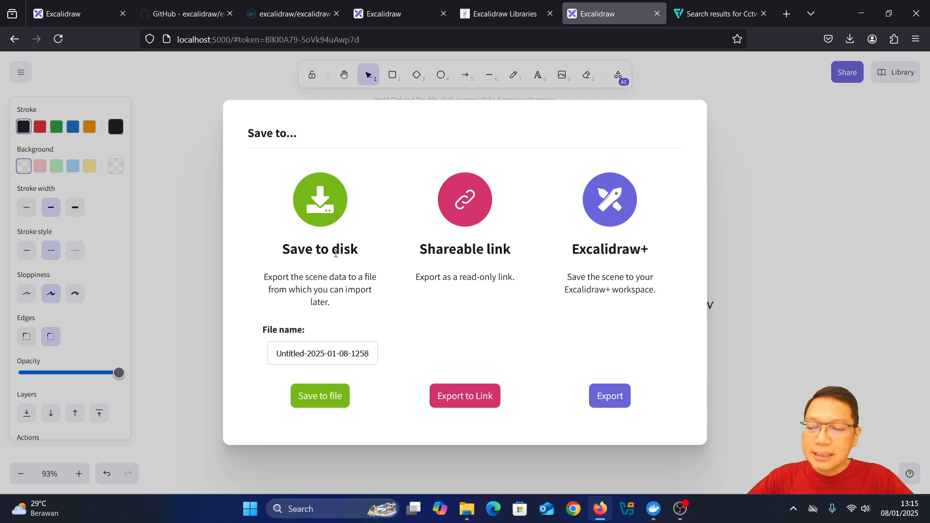
{"action": "left_click", "coordinate": [316, 351]}
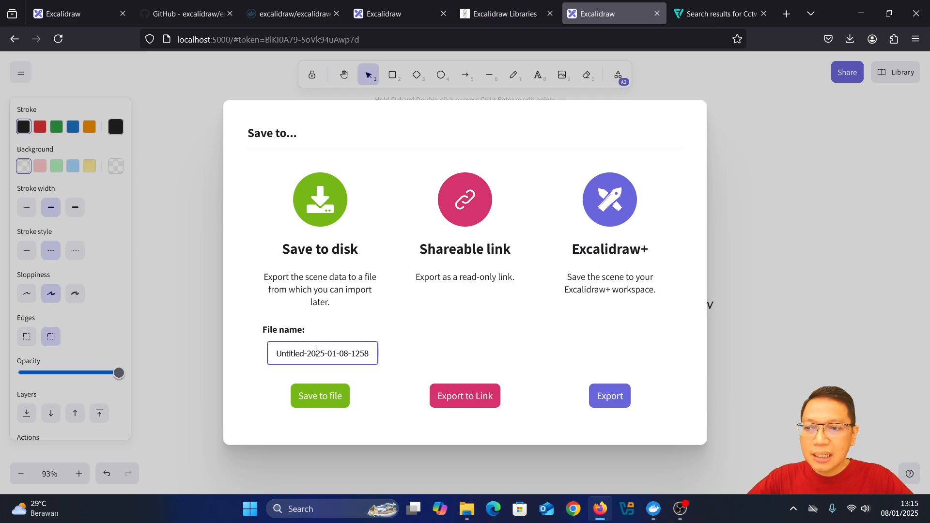
{"action": "key", "text": "ctrl+a"}
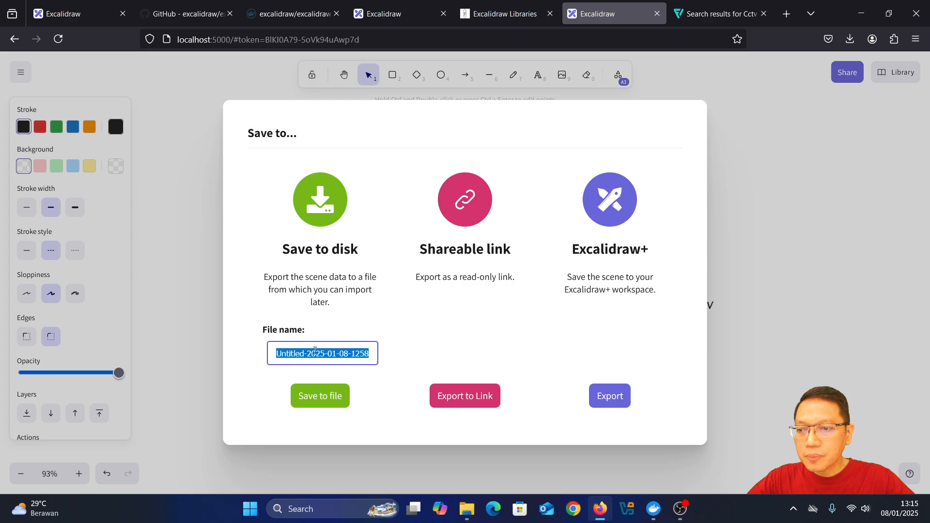
{"action": "type", "text": "Net"}
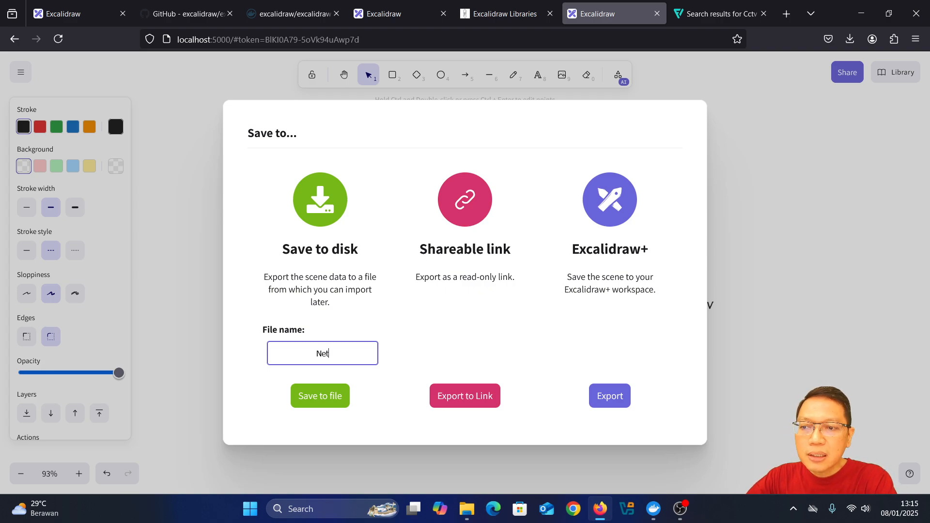
{"action": "type", "text": "work Xenara"}
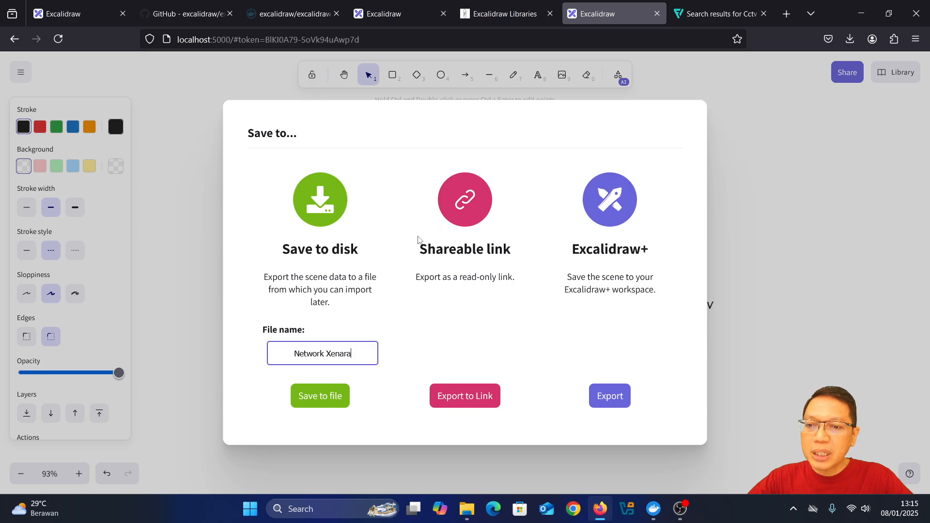
{"action": "left_click", "coordinate": [321, 396]}
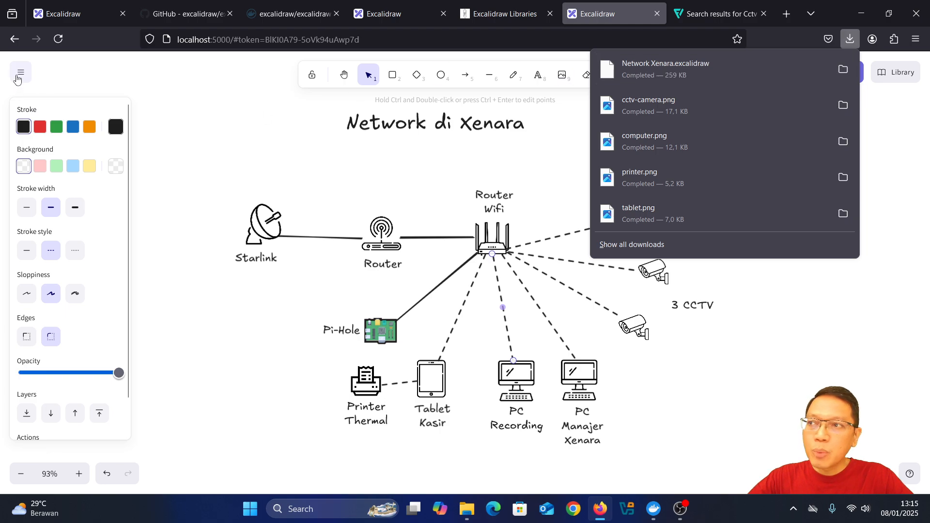
Look at the option for loading a drawing from a file, and close it without loading anything
{"action": "left_click", "coordinate": [18, 77]}
{"action": "left_click", "coordinate": [19, 75]}
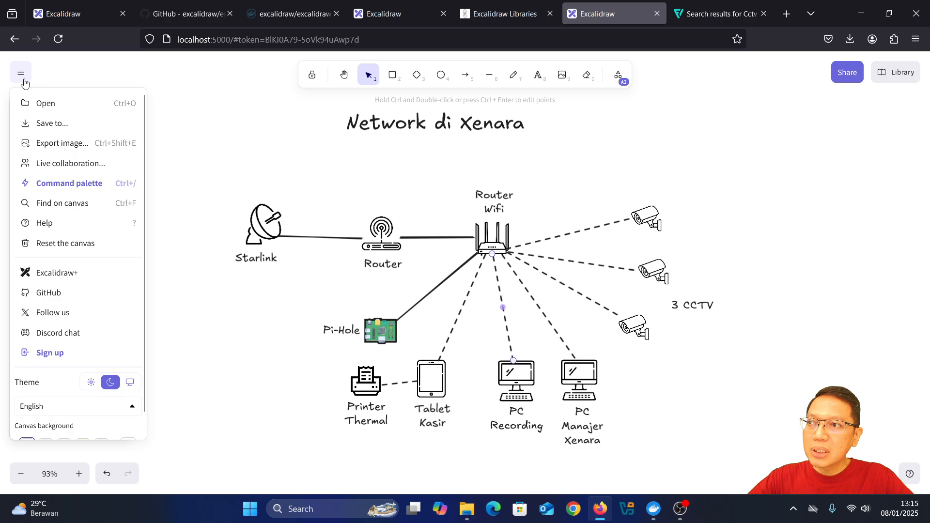
{"action": "left_click", "coordinate": [50, 104]}
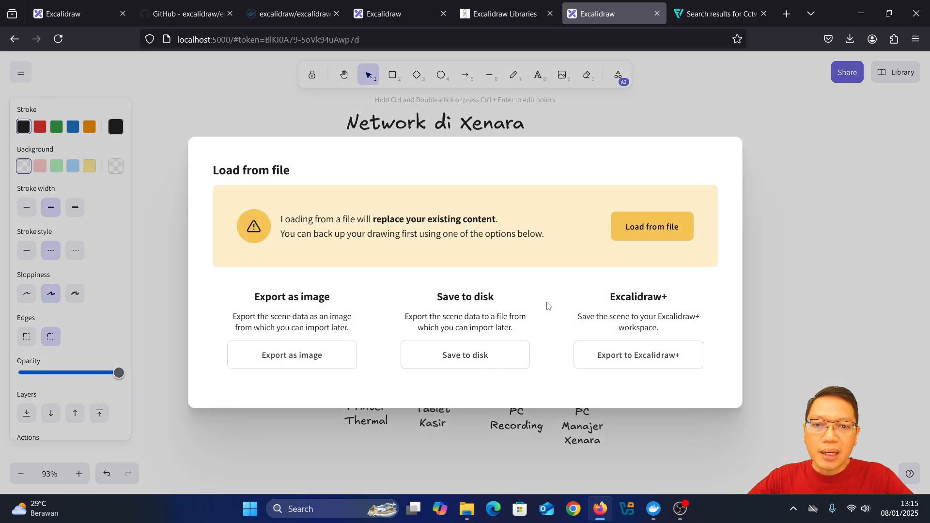
{"action": "left_click", "coordinate": [663, 235]}
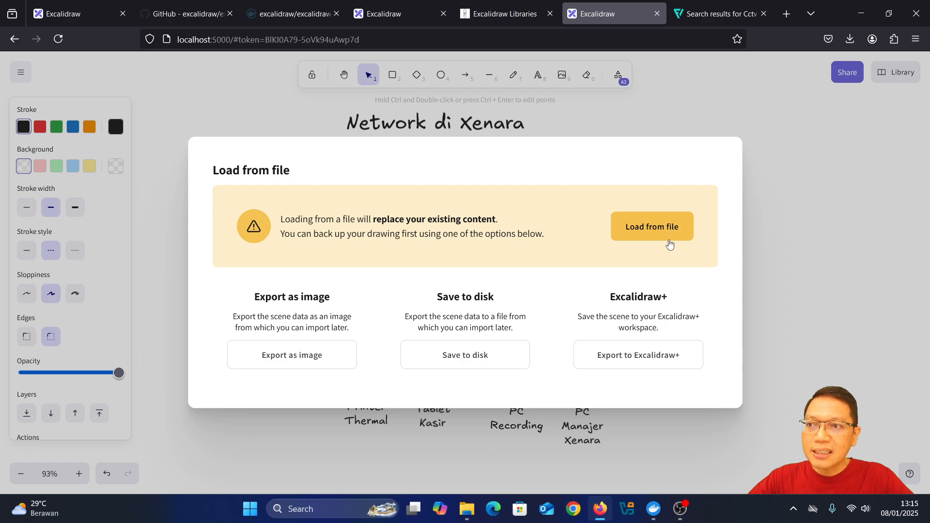
{"action": "left_click", "coordinate": [257, 113]}
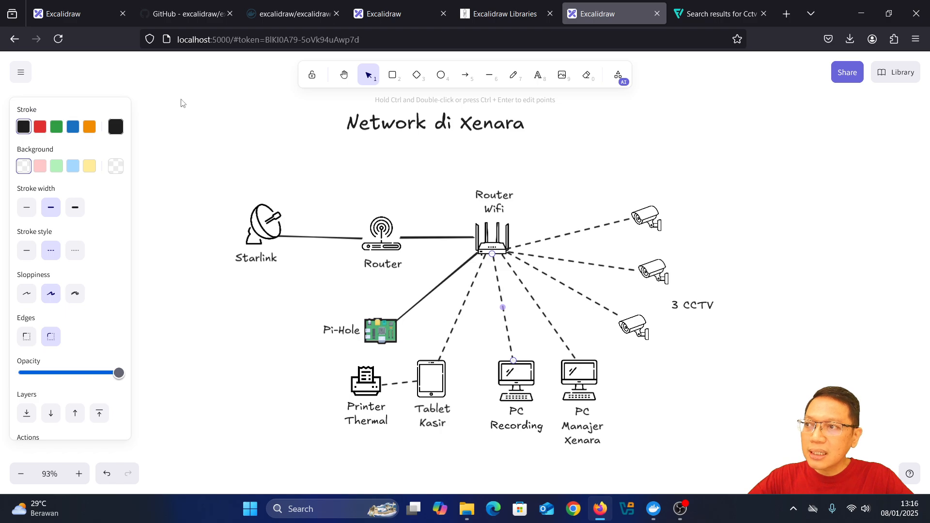
{"action": "left_click", "coordinate": [21, 73]}
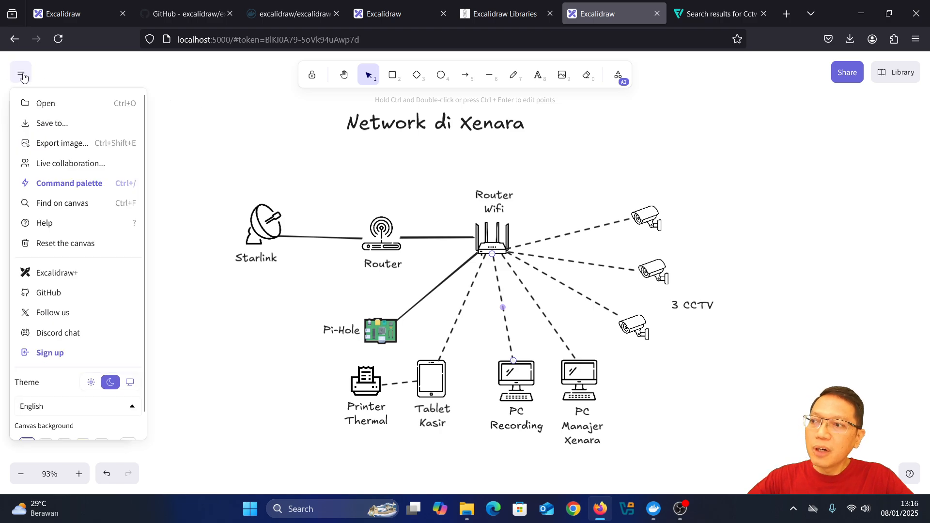
{"action": "left_click", "coordinate": [62, 148]}
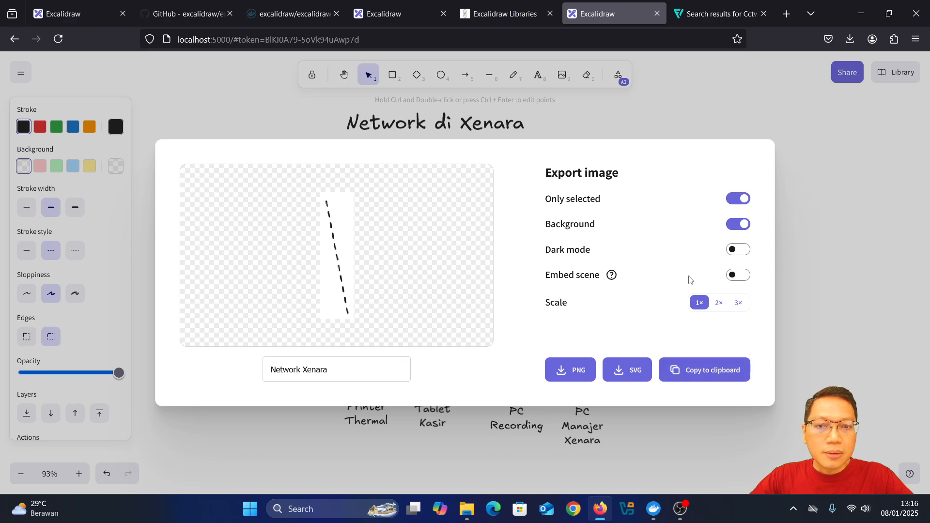
{"action": "left_click", "coordinate": [808, 143]}
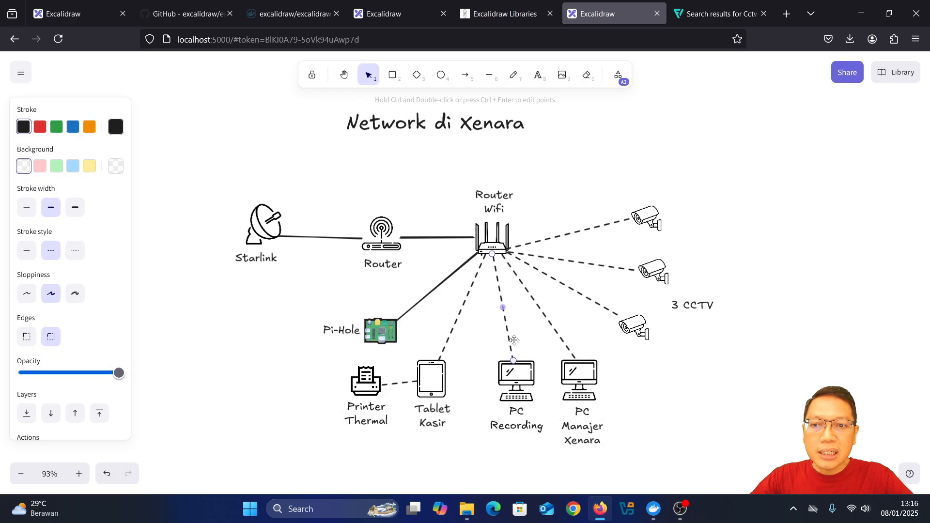
Deselect everything, open the image export for the whole diagram, and preview it without background and in dark mode, restoring both settings
{"action": "left_click", "coordinate": [774, 327]}
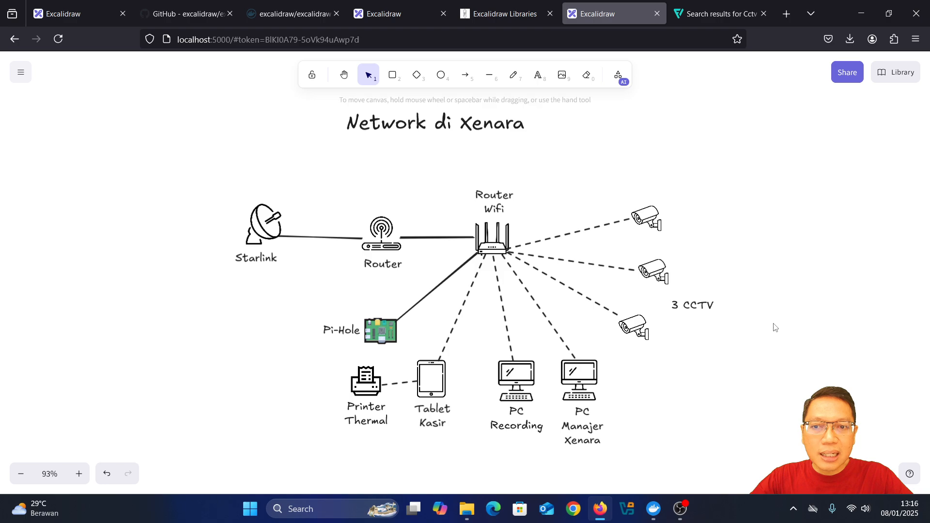
{"action": "left_click", "coordinate": [20, 75]}
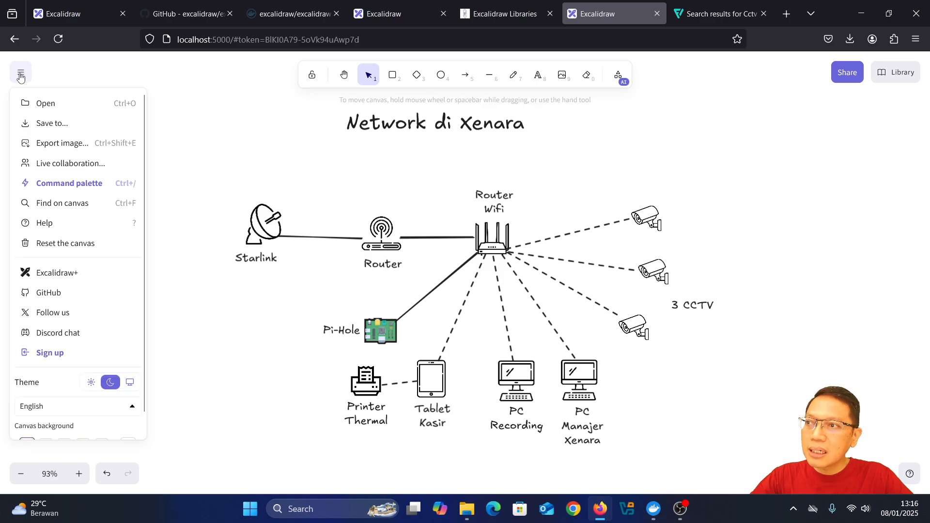
{"action": "left_click", "coordinate": [51, 145]}
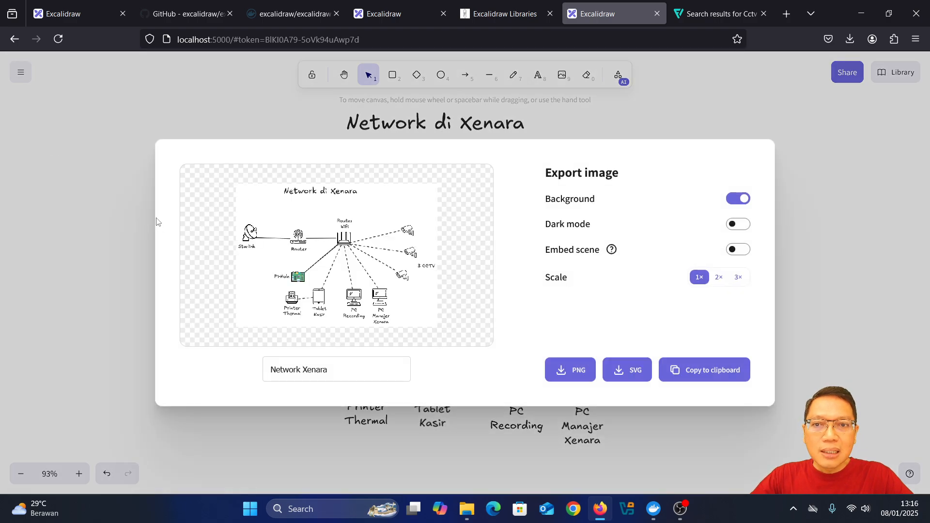
{"action": "left_click", "coordinate": [735, 204]}
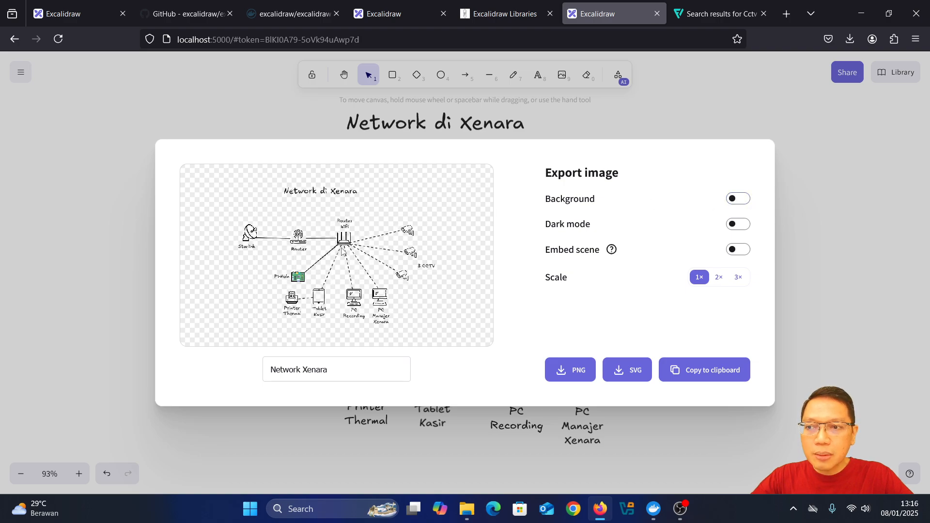
{"action": "left_click", "coordinate": [743, 204]}
{"action": "left_click", "coordinate": [741, 227]}
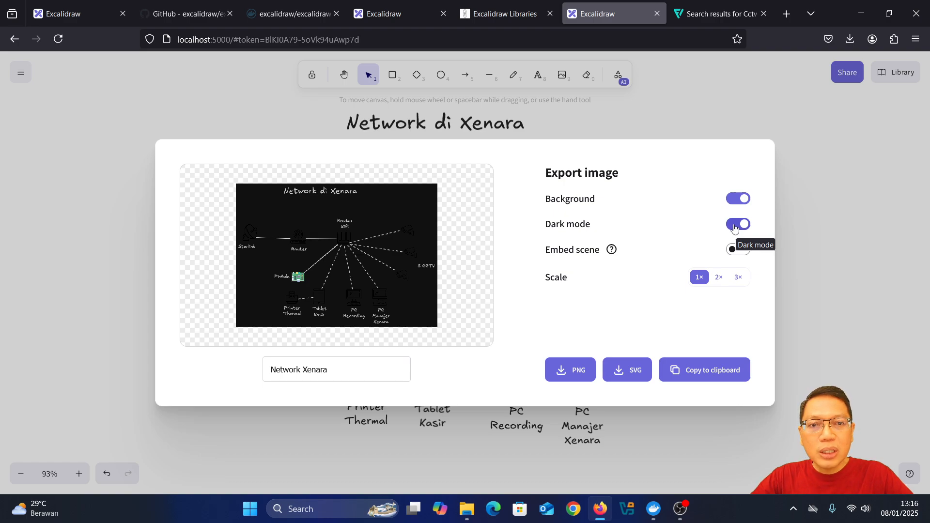
{"action": "left_click", "coordinate": [734, 225]}
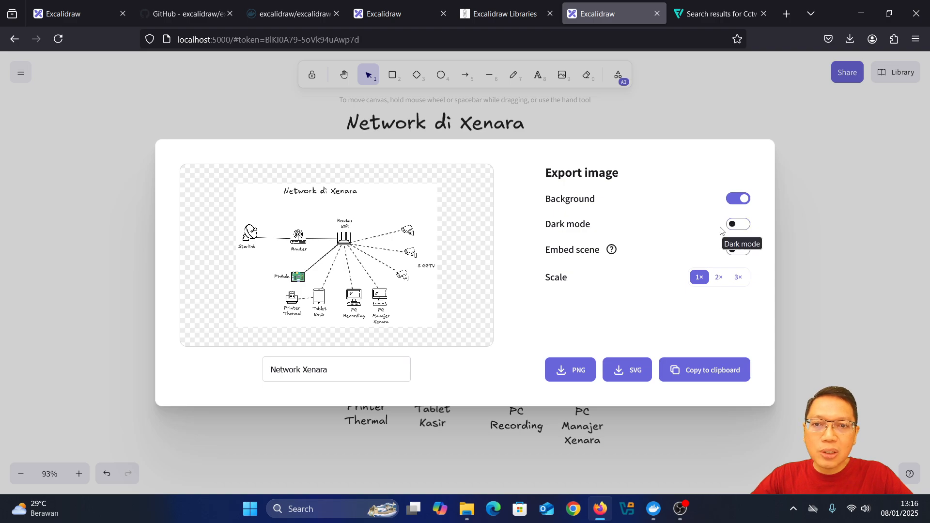
Try the 2× and 3× export scales, return to 1×, and close the image export without saving
{"action": "left_click", "coordinate": [718, 278]}
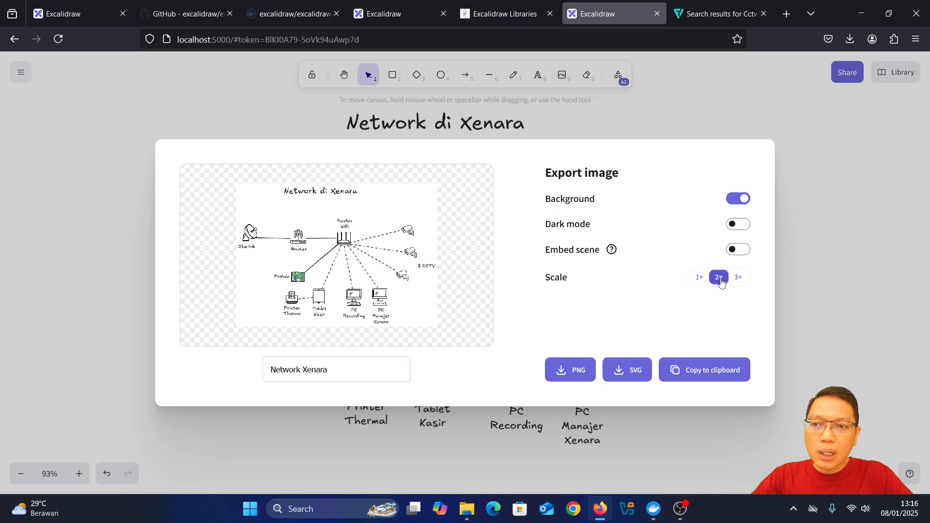
{"action": "left_click", "coordinate": [735, 281]}
{"action": "left_click", "coordinate": [700, 281]}
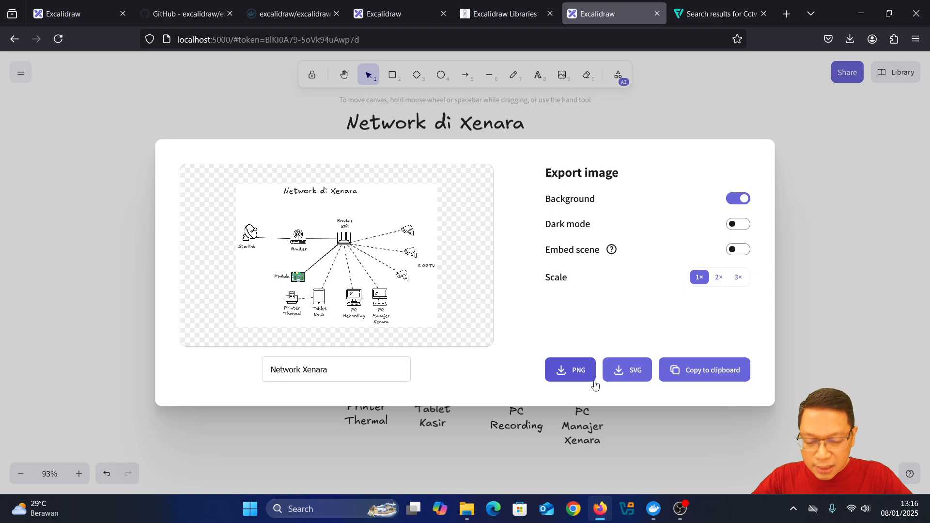
{"action": "left_click", "coordinate": [634, 377]}
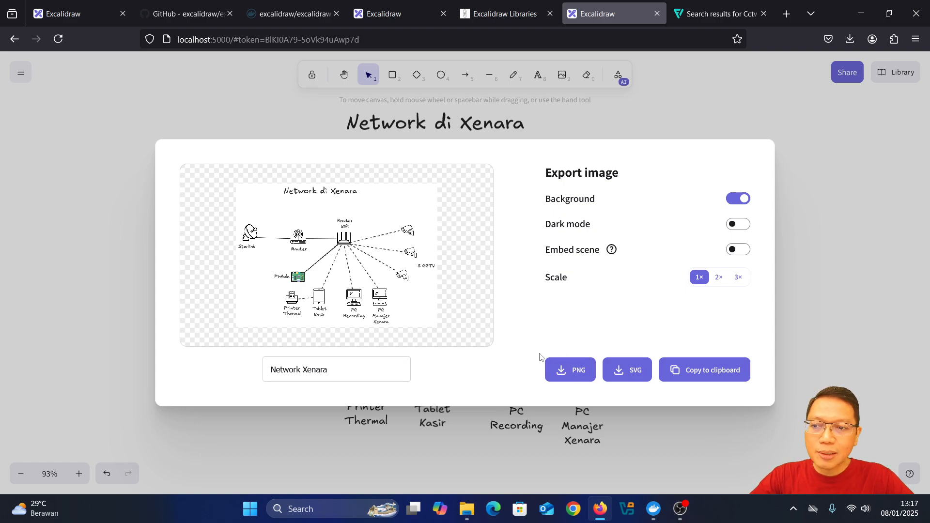
{"action": "left_click", "coordinate": [852, 136]}
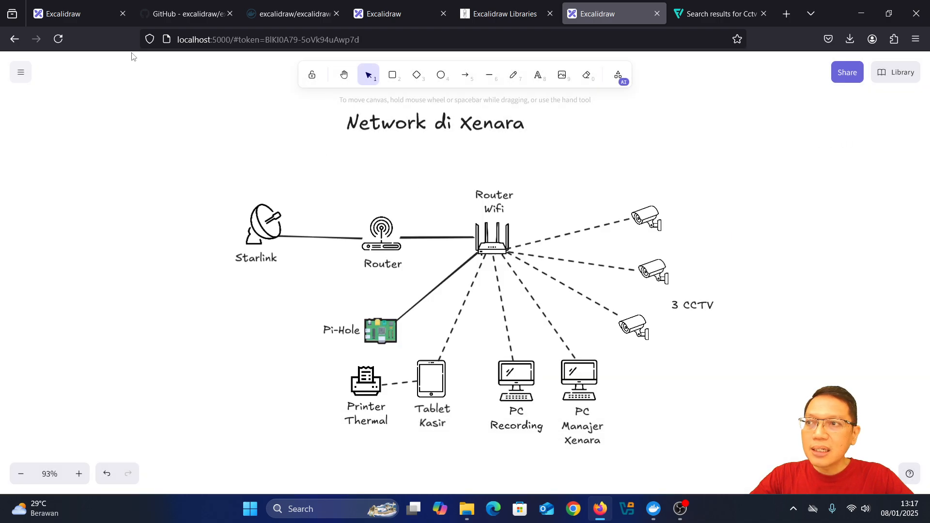
Check the live collaboration option, and read the Docker Hub note on sharing and collaboration, highlighting "self-hosting your own instance"
{"action": "left_click", "coordinate": [20, 73]}
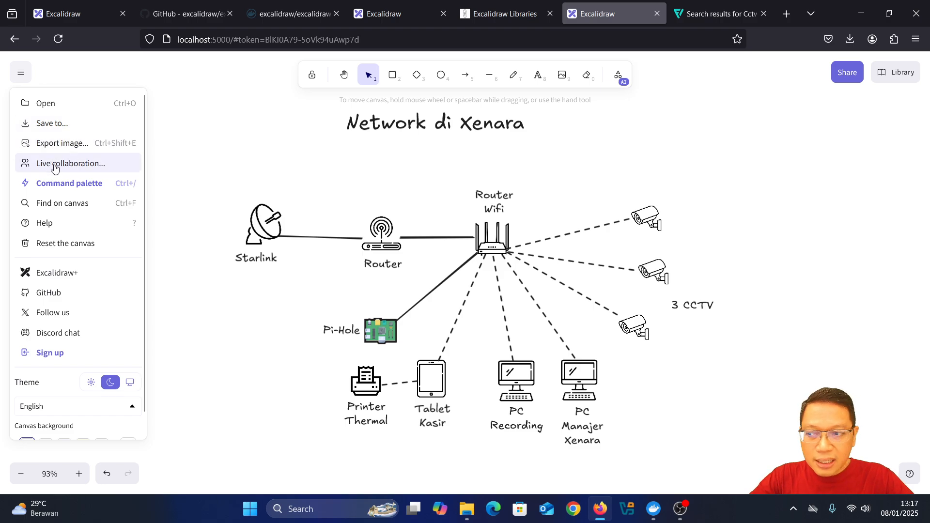
{"action": "left_click", "coordinate": [299, 17]}
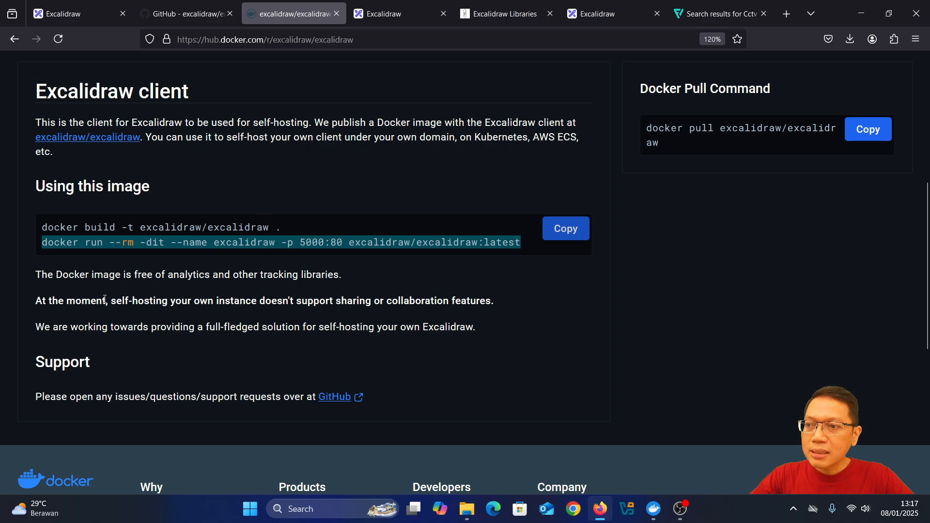
{"action": "left_click_drag", "start_coordinate": [37, 301], "coordinate": [257, 301]}
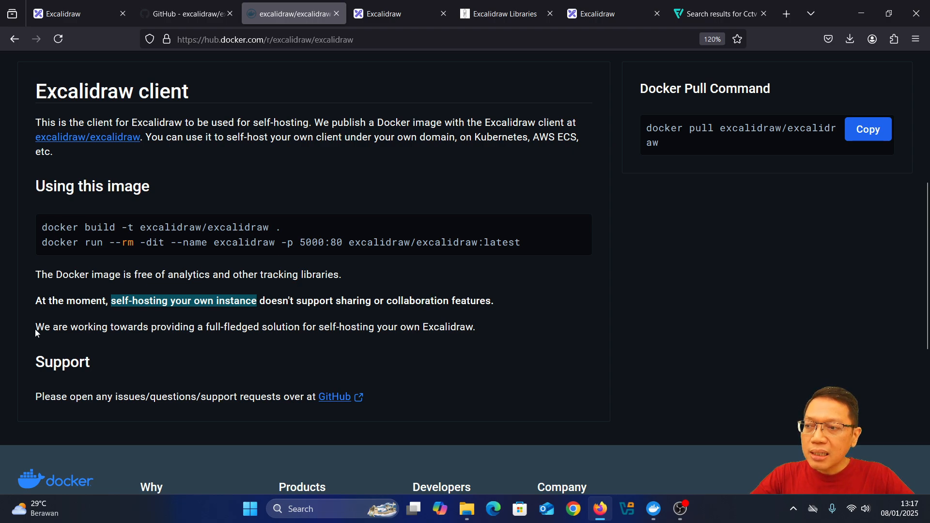
Highlight and read the Docker Hub sentence about the planned full-fledged self-hosting solution, and look back over the excalidraw/excalidraw image page
{"action": "left_click_drag", "start_coordinate": [36, 327], "coordinate": [209, 325]}
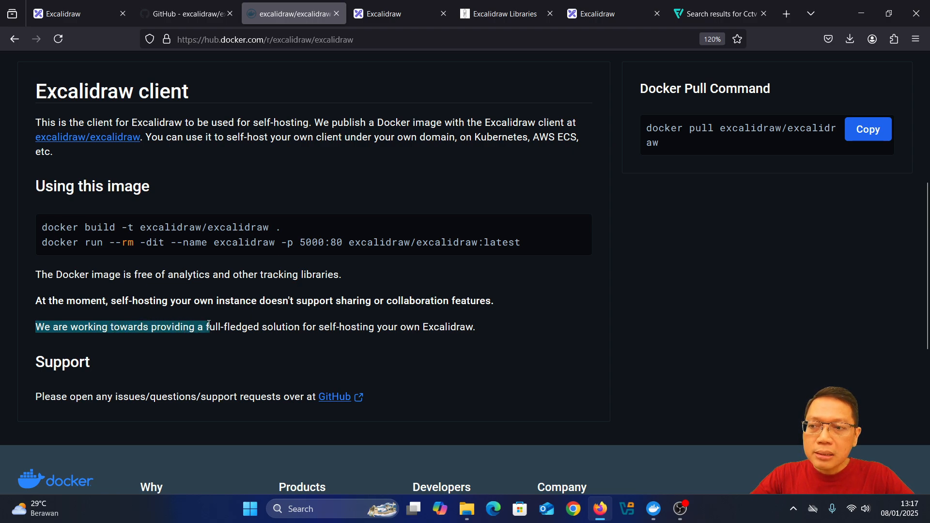
{"action": "left_click_drag", "start_coordinate": [211, 324], "coordinate": [216, 324]}
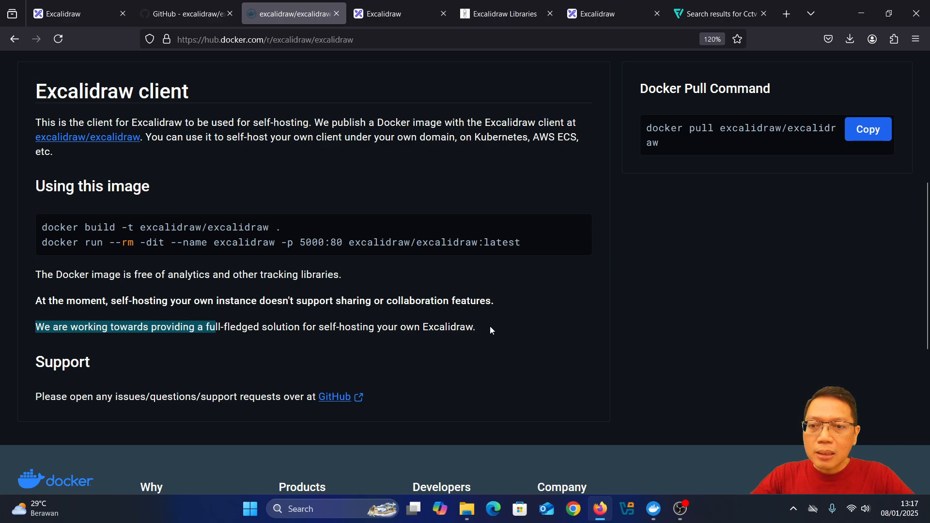
{"action": "left_click_drag", "start_coordinate": [490, 327], "coordinate": [34, 332]}
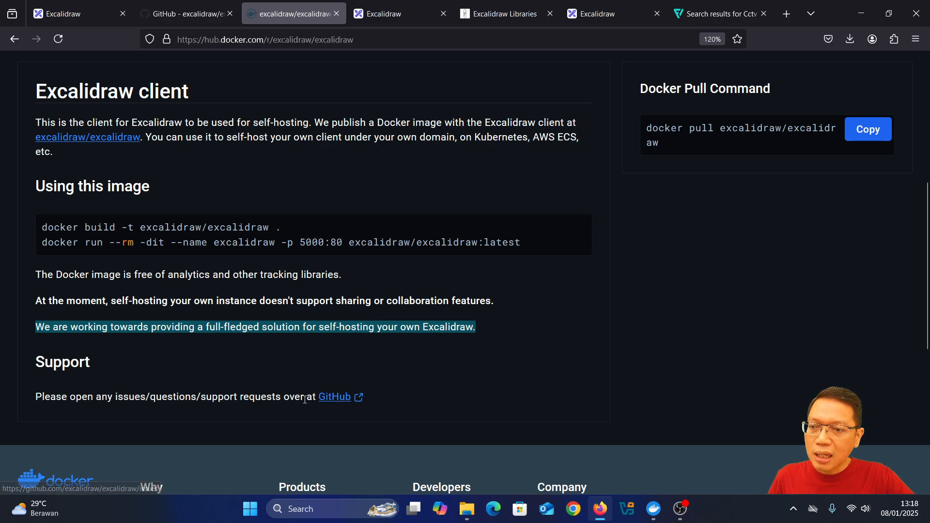
{"action": "scroll", "coordinate": [396, 312], "scroll_direction": "up", "scroll_amount": 5}
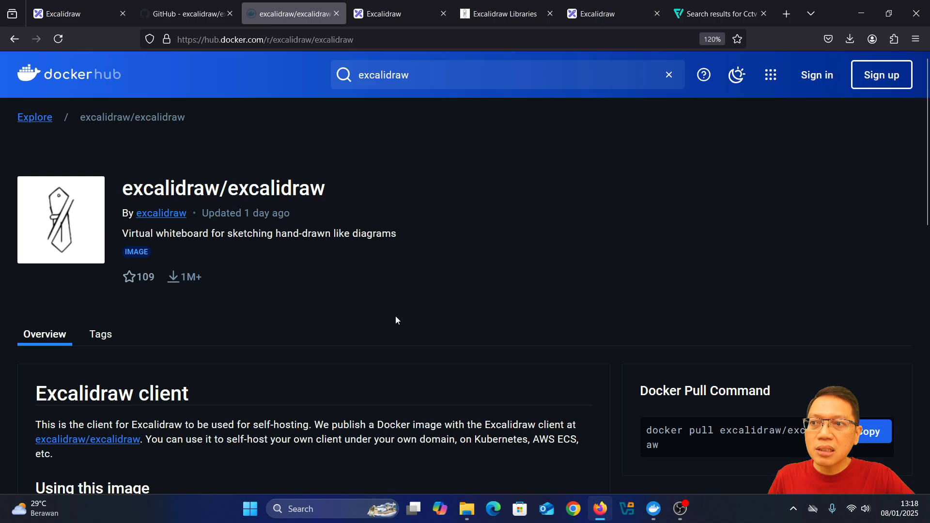
Return to the self-hosted drawing and look over the whole "Network di Xenara" diagram at different magnifications
{"action": "left_click", "coordinate": [596, 14]}
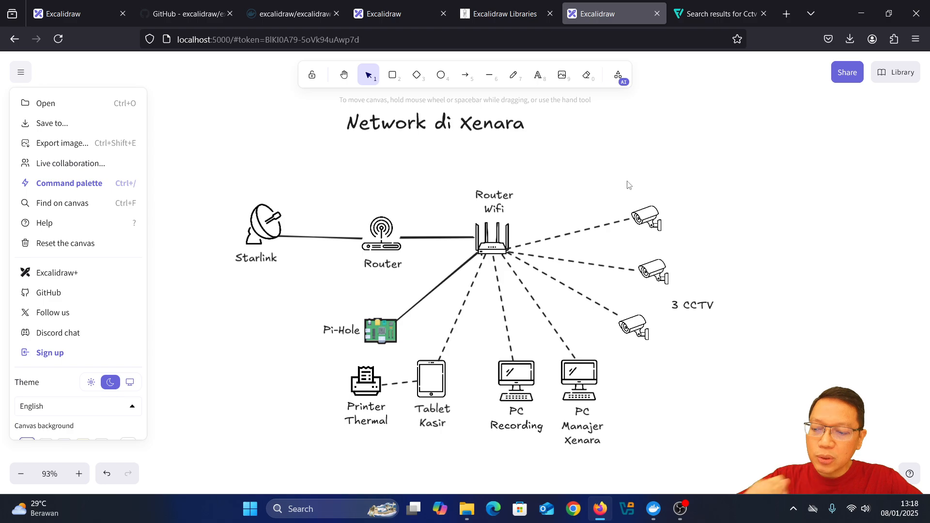
{"action": "scroll", "coordinate": [490, 254], "scroll_direction": "down", "scroll_amount": 4}
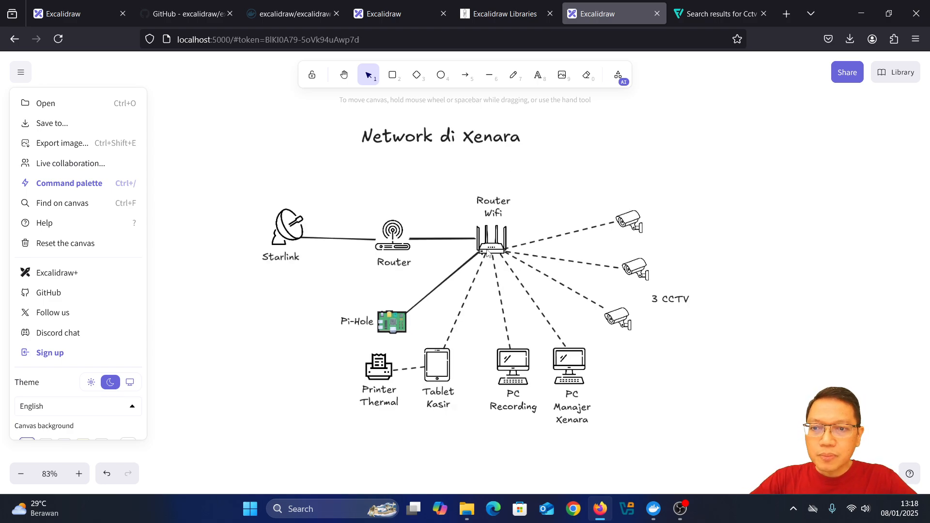
{"action": "scroll", "coordinate": [491, 254], "scroll_direction": "down", "scroll_amount": 1}
{"action": "scroll", "coordinate": [493, 255], "scroll_direction": "up", "scroll_amount": 2}
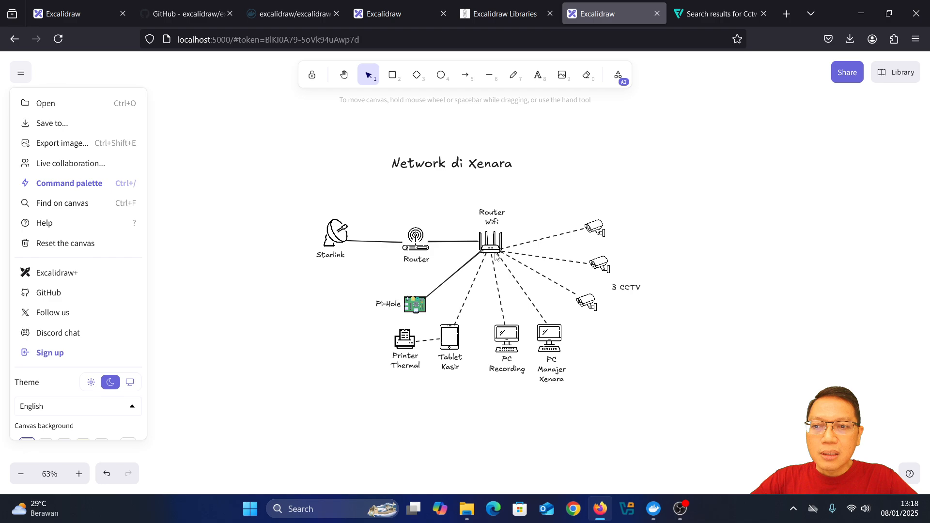
{"action": "scroll", "coordinate": [497, 257], "scroll_direction": "up", "scroll_amount": 1}
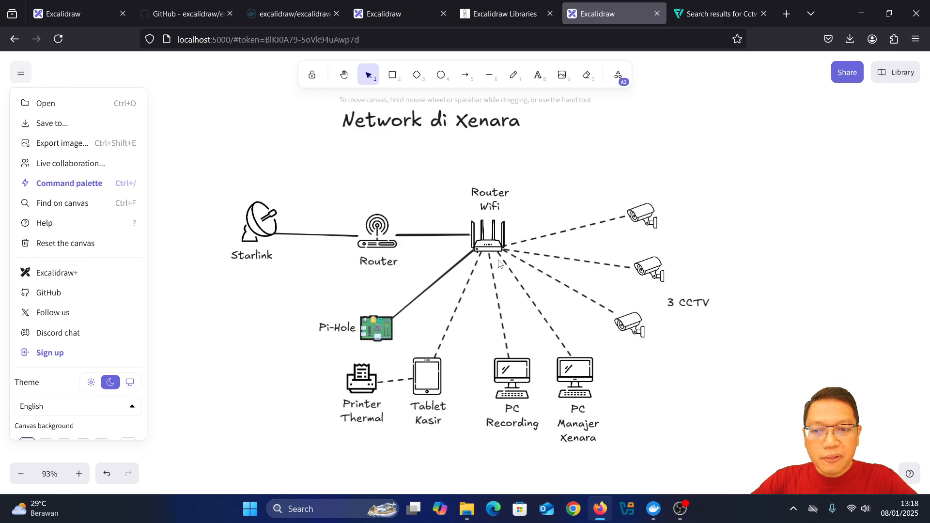
{"action": "scroll", "coordinate": [500, 263], "scroll_direction": "up", "scroll_amount": 2}
{"action": "scroll", "coordinate": [501, 265], "scroll_direction": "down", "scroll_amount": 1}
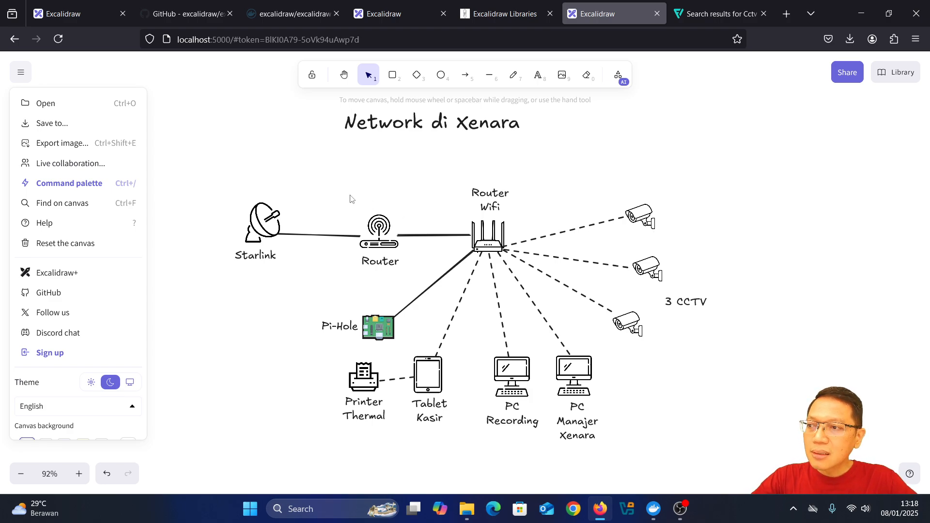
Try the Nunito and Comic Shanns fonts on the "Network di Xenara" title, move it to above Router Wifi, and restore Excalifont
{"action": "left_click", "coordinate": [364, 403]}
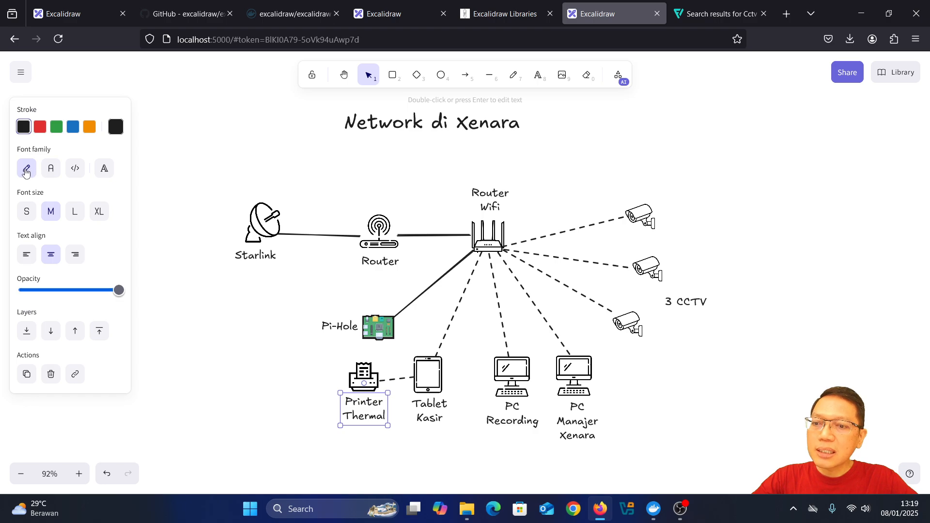
{"action": "left_click", "coordinate": [445, 122]}
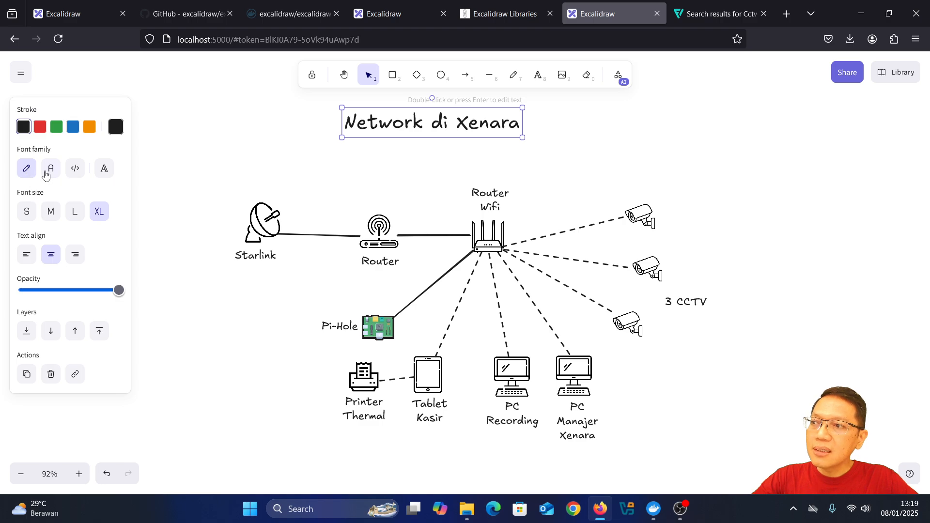
{"action": "left_click", "coordinate": [51, 169]}
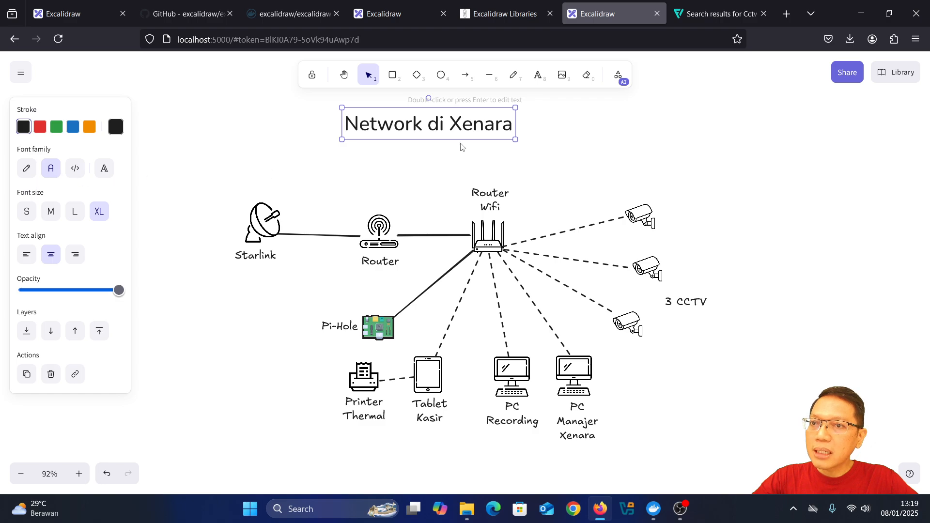
{"action": "left_click_drag", "start_coordinate": [457, 130], "coordinate": [513, 162]}
{"action": "left_click", "coordinate": [76, 169]}
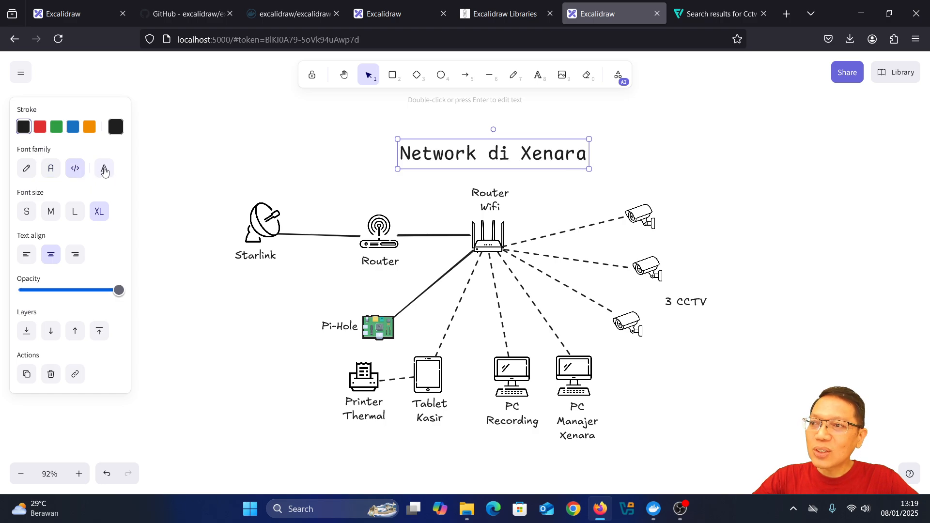
{"action": "left_click", "coordinate": [104, 170]}
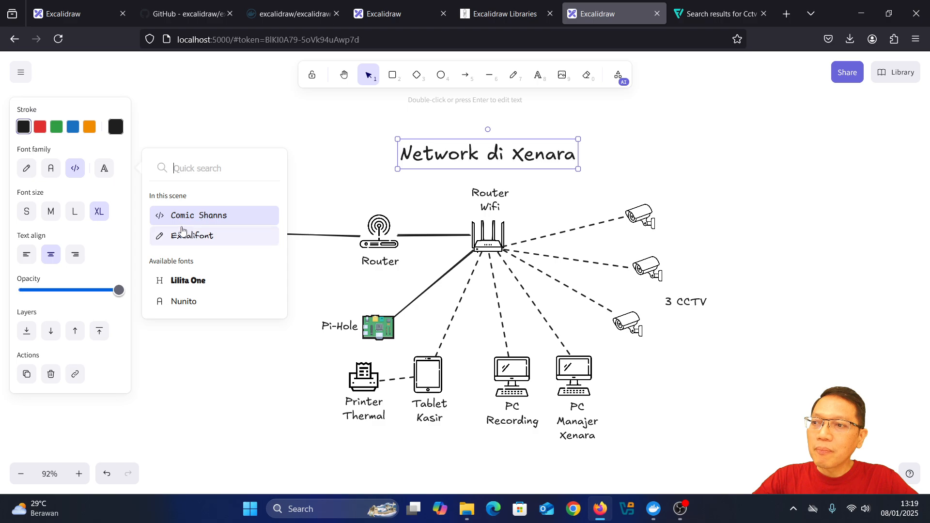
{"action": "left_click", "coordinate": [26, 170]}
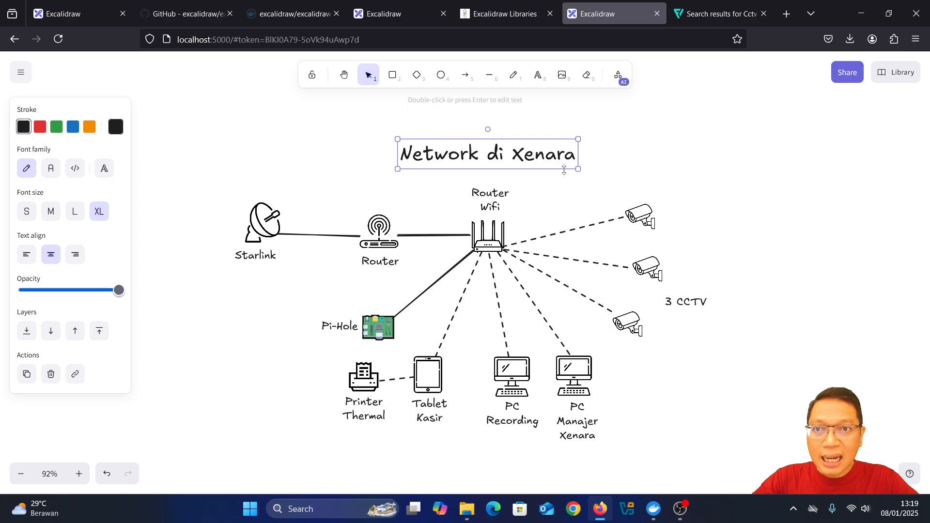
Deselect the title, look at the option for inserting an image from a file, and close it without inserting anything
{"action": "left_click", "coordinate": [557, 175]}
{"action": "left_click", "coordinate": [561, 76]}
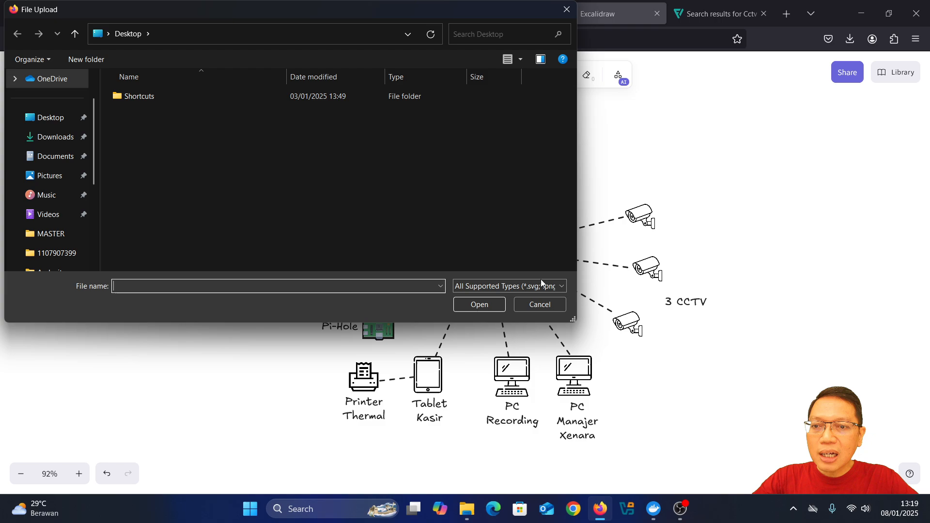
{"action": "left_click", "coordinate": [548, 306]}
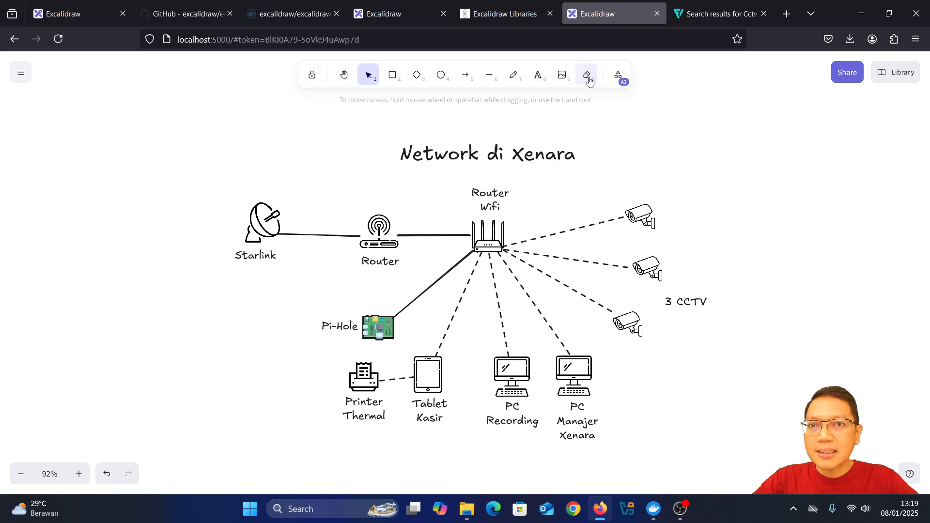
Present the diagram with the laser pointer, circling the Router, Router Wifi and Pi-Hole devices with temporary strokes
{"action": "left_click", "coordinate": [624, 86]}
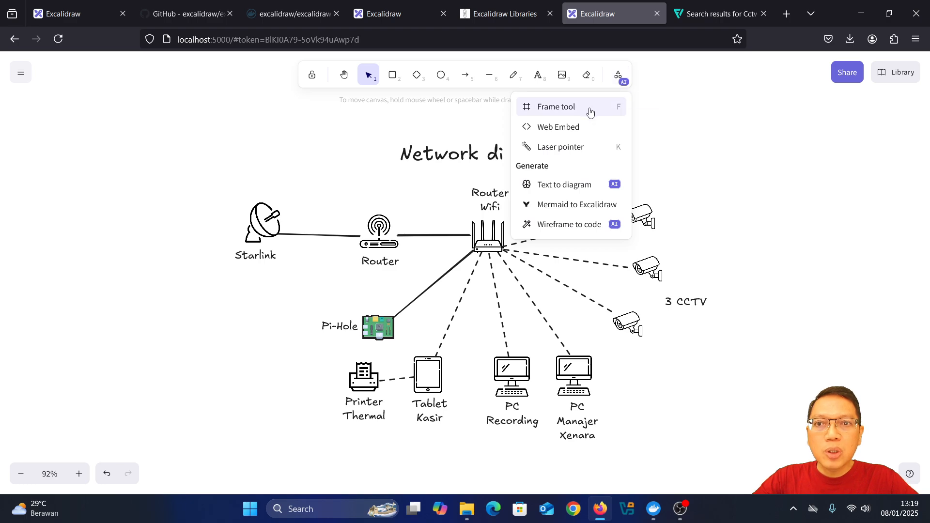
{"action": "left_click", "coordinate": [577, 148]}
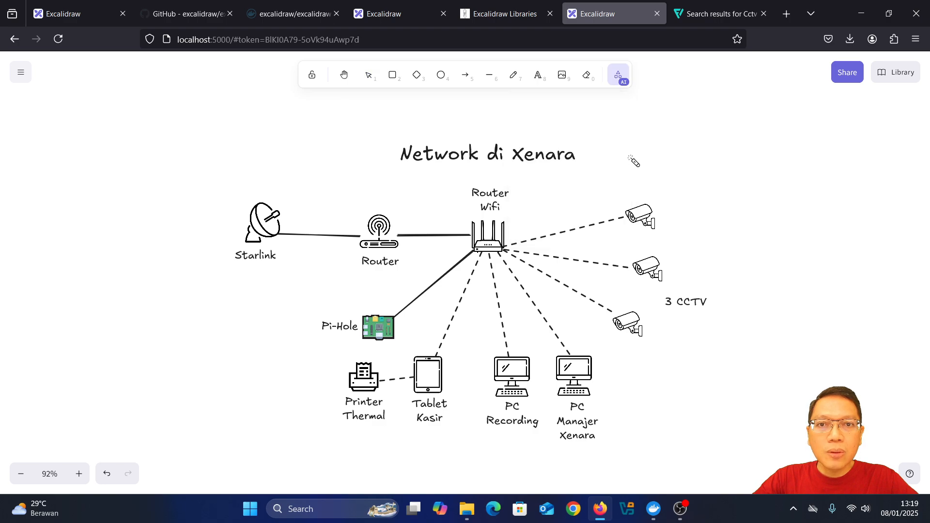
{"action": "mouse_move", "coordinate": [659, 179]}
{"action": "left_mouse_down"}
{"action": "mouse_move", "coordinate": [679, 182]}
{"action": "mouse_move", "coordinate": [684, 207]}
{"action": "mouse_move", "coordinate": [731, 252]}
{"action": "mouse_move", "coordinate": [755, 209]}
{"action": "mouse_move", "coordinate": [751, 162]}
{"action": "mouse_move", "coordinate": [803, 165]}
{"action": "mouse_move", "coordinate": [807, 202]}
{"action": "mouse_move", "coordinate": [753, 233]}
{"action": "mouse_move", "coordinate": [584, 170]}
{"action": "mouse_move", "coordinate": [455, 173]}
{"action": "mouse_move", "coordinate": [368, 192]}
{"action": "mouse_move", "coordinate": [317, 249]}
{"action": "mouse_move", "coordinate": [372, 342]}
{"action": "mouse_move", "coordinate": [520, 382]}
{"action": "mouse_move", "coordinate": [635, 347]}
{"action": "mouse_move", "coordinate": [562, 205]}
{"action": "mouse_move", "coordinate": [500, 190]}
{"action": "mouse_move", "coordinate": [474, 218]}
{"action": "mouse_move", "coordinate": [536, 265]}
{"action": "mouse_move", "coordinate": [484, 188]}
{"action": "mouse_move", "coordinate": [457, 250]}
{"action": "mouse_move", "coordinate": [539, 257]}
{"action": "mouse_move", "coordinate": [524, 199]}
{"action": "mouse_move", "coordinate": [508, 183]}
{"action": "mouse_move", "coordinate": [477, 174]}
{"action": "mouse_move", "coordinate": [464, 278]}
{"action": "mouse_move", "coordinate": [556, 272]}
{"action": "mouse_move", "coordinate": [538, 208]}
{"action": "mouse_move", "coordinate": [511, 177]}
{"action": "mouse_move", "coordinate": [480, 168]}
{"action": "mouse_move", "coordinate": [455, 181]}
{"action": "mouse_move", "coordinate": [445, 219]}
{"action": "mouse_move", "coordinate": [482, 265]}
{"action": "mouse_move", "coordinate": [535, 257]}
{"action": "mouse_move", "coordinate": [534, 214]}
{"action": "mouse_move", "coordinate": [494, 170]}
{"action": "mouse_move", "coordinate": [462, 178]}
{"action": "mouse_move", "coordinate": [444, 215]}
{"action": "mouse_move", "coordinate": [457, 247]}
{"action": "mouse_move", "coordinate": [506, 260]}
{"action": "mouse_move", "coordinate": [507, 205]}
{"action": "left_mouse_up"}
{"action": "mouse_move", "coordinate": [295, 209]}
{"action": "left_mouse_down"}
{"action": "mouse_move", "coordinate": [197, 263]}
{"action": "mouse_move", "coordinate": [316, 233]}
{"action": "mouse_move", "coordinate": [199, 205]}
{"action": "mouse_move", "coordinate": [296, 285]}
{"action": "mouse_move", "coordinate": [228, 208]}
{"action": "mouse_move", "coordinate": [304, 230]}
{"action": "mouse_move", "coordinate": [291, 213]}
{"action": "mouse_move", "coordinate": [251, 239]}
{"action": "mouse_move", "coordinate": [393, 214]}
{"action": "mouse_move", "coordinate": [368, 281]}
{"action": "mouse_move", "coordinate": [383, 188]}
{"action": "left_mouse_up"}
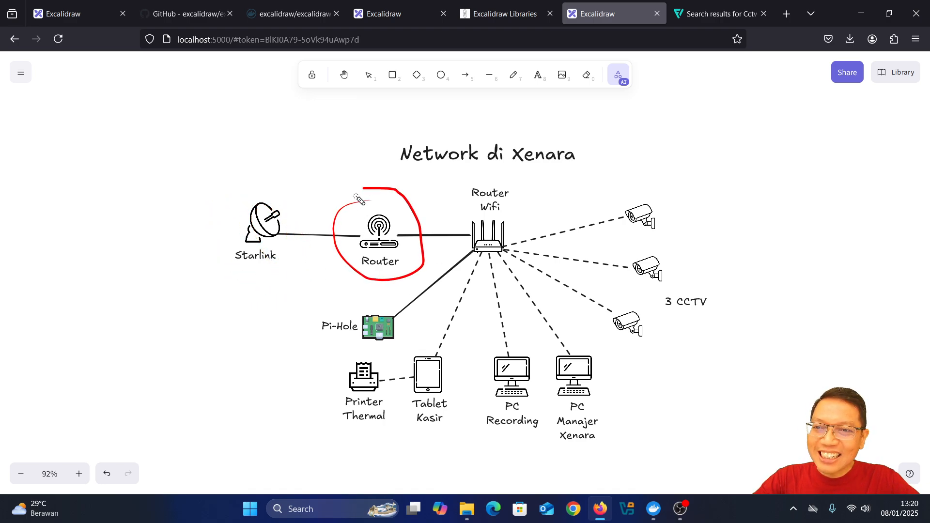
{"action": "mouse_move", "coordinate": [502, 192]}
{"action": "left_mouse_down"}
{"action": "mouse_move", "coordinate": [488, 180]}
{"action": "mouse_move", "coordinate": [457, 207]}
{"action": "mouse_move", "coordinate": [468, 272]}
{"action": "mouse_move", "coordinate": [524, 284]}
{"action": "mouse_move", "coordinate": [529, 235]}
{"action": "mouse_move", "coordinate": [514, 201]}
{"action": "mouse_move", "coordinate": [483, 187]}
{"action": "mouse_move", "coordinate": [443, 215]}
{"action": "mouse_move", "coordinate": [468, 264]}
{"action": "mouse_move", "coordinate": [500, 261]}
{"action": "mouse_move", "coordinate": [526, 223]}
{"action": "mouse_move", "coordinate": [503, 192]}
{"action": "mouse_move", "coordinate": [484, 185]}
{"action": "left_mouse_up"}
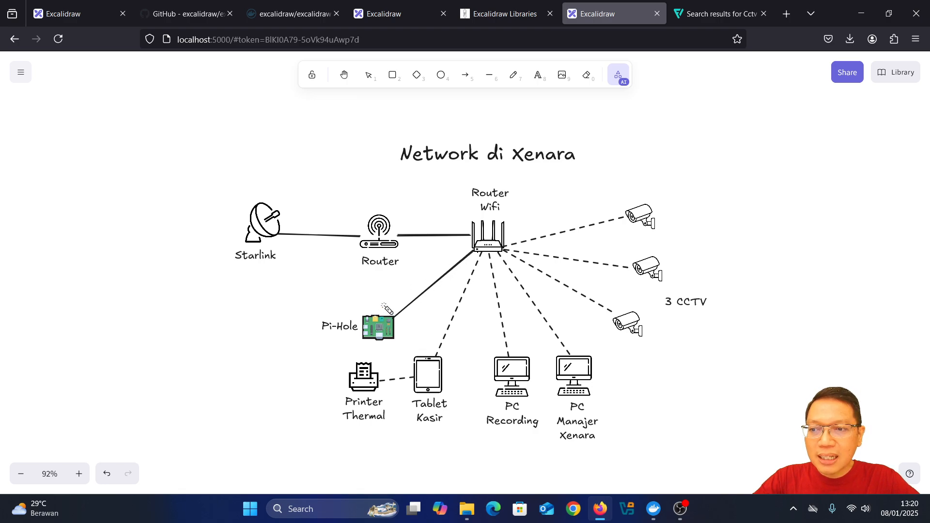
{"action": "mouse_move", "coordinate": [383, 297]}
{"action": "left_mouse_down"}
{"action": "mouse_move", "coordinate": [328, 303]}
{"action": "mouse_move", "coordinate": [330, 334]}
{"action": "mouse_move", "coordinate": [363, 350]}
{"action": "mouse_move", "coordinate": [416, 334]}
{"action": "mouse_move", "coordinate": [414, 311]}
{"action": "mouse_move", "coordinate": [362, 293]}
{"action": "mouse_move", "coordinate": [321, 311]}
{"action": "mouse_move", "coordinate": [336, 346]}
{"action": "mouse_move", "coordinate": [404, 337]}
{"action": "mouse_move", "coordinate": [395, 310]}
{"action": "mouse_move", "coordinate": [353, 298]}
{"action": "left_mouse_up"}
{"action": "mouse_move", "coordinate": [353, 298]}
{"action": "left_mouse_down"}
{"action": "mouse_move", "coordinate": [330, 317]}
{"action": "mouse_move", "coordinate": [356, 346]}
{"action": "mouse_move", "coordinate": [396, 338]}
{"action": "mouse_move", "coordinate": [396, 307]}
{"action": "mouse_move", "coordinate": [341, 308]}
{"action": "mouse_move", "coordinate": [341, 345]}
{"action": "mouse_move", "coordinate": [404, 339]}
{"action": "mouse_move", "coordinate": [368, 311]}
{"action": "mouse_move", "coordinate": [358, 340]}
{"action": "mouse_move", "coordinate": [373, 317]}
{"action": "mouse_move", "coordinate": [387, 336]}
{"action": "mouse_move", "coordinate": [367, 322]}
{"action": "mouse_move", "coordinate": [383, 348]}
{"action": "mouse_move", "coordinate": [391, 328]}
{"action": "mouse_move", "coordinate": [373, 330]}
{"action": "mouse_move", "coordinate": [384, 339]}
{"action": "mouse_move", "coordinate": [374, 319]}
{"action": "mouse_move", "coordinate": [372, 342]}
{"action": "mouse_move", "coordinate": [387, 320]}
{"action": "mouse_move", "coordinate": [376, 335]}
{"action": "left_mouse_up"}
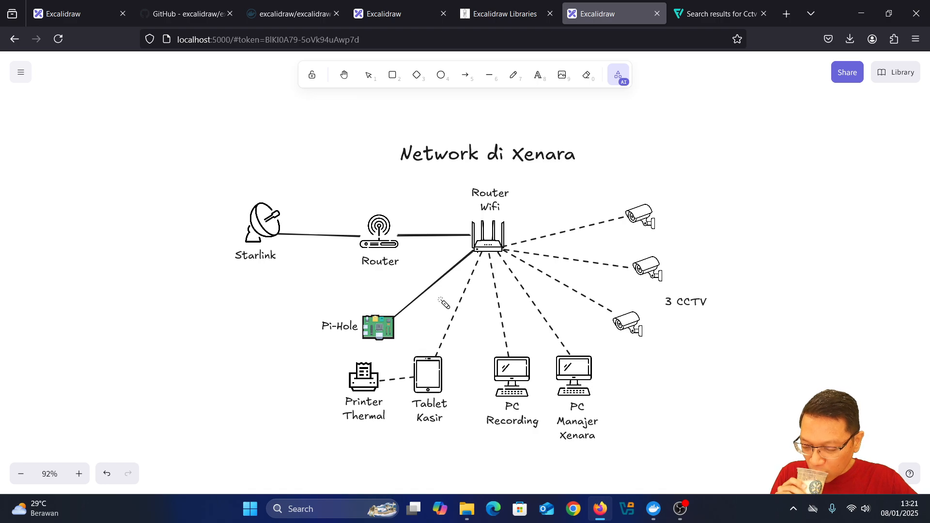
{"action": "left_click", "coordinate": [676, 507]}
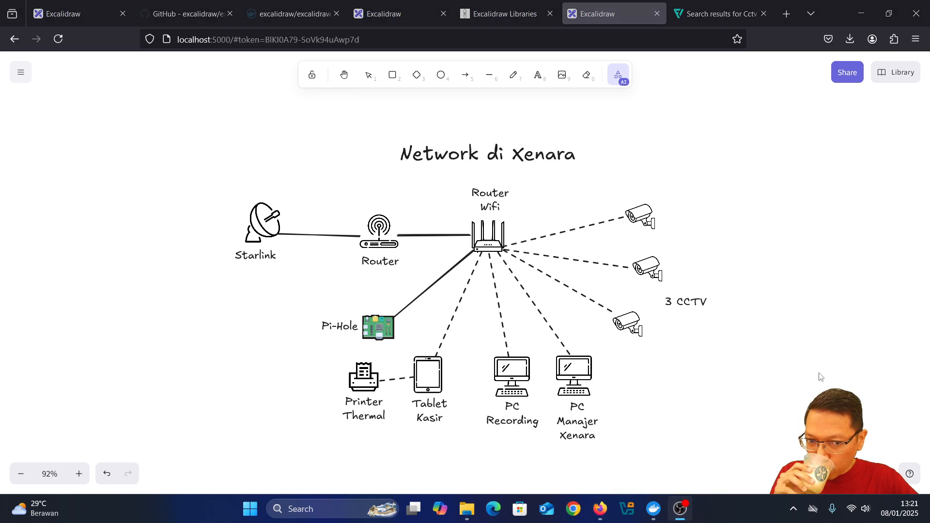